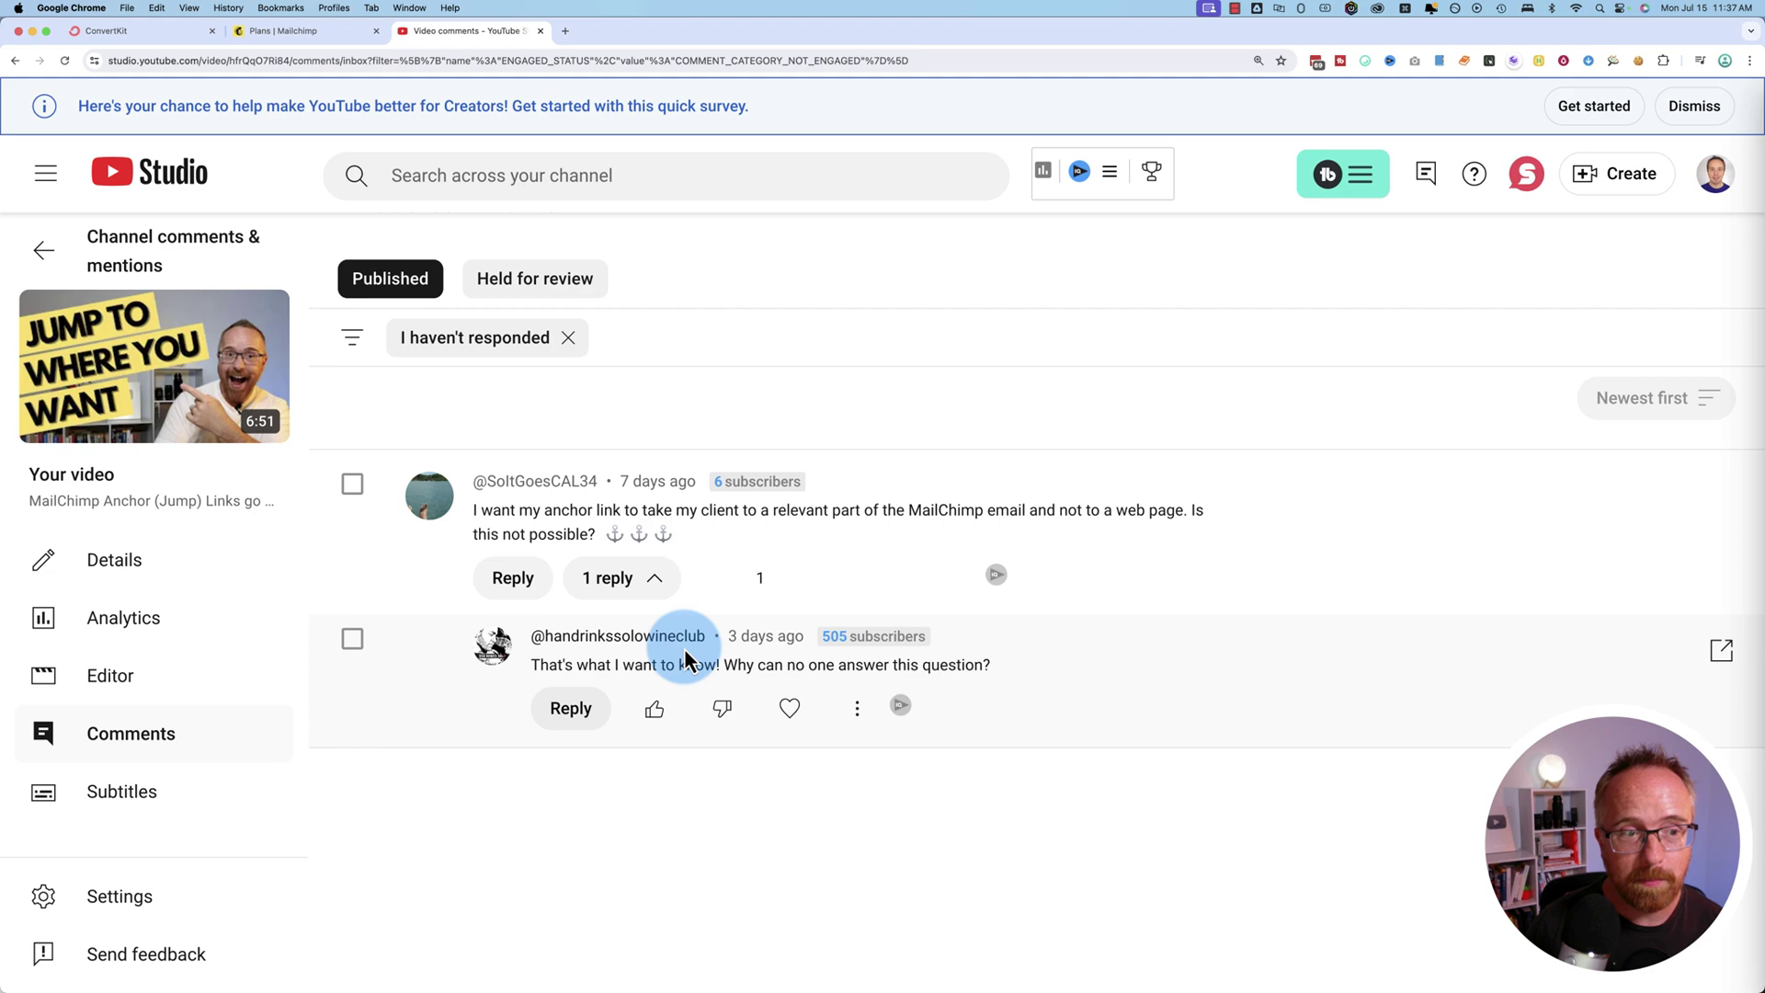
- Open the video's Details page, then switch to the 'Plans | Mailchimp' tab with the 'Latest From The Blog' template
{"action": "mouse_move", "coordinate": [143, 381]}
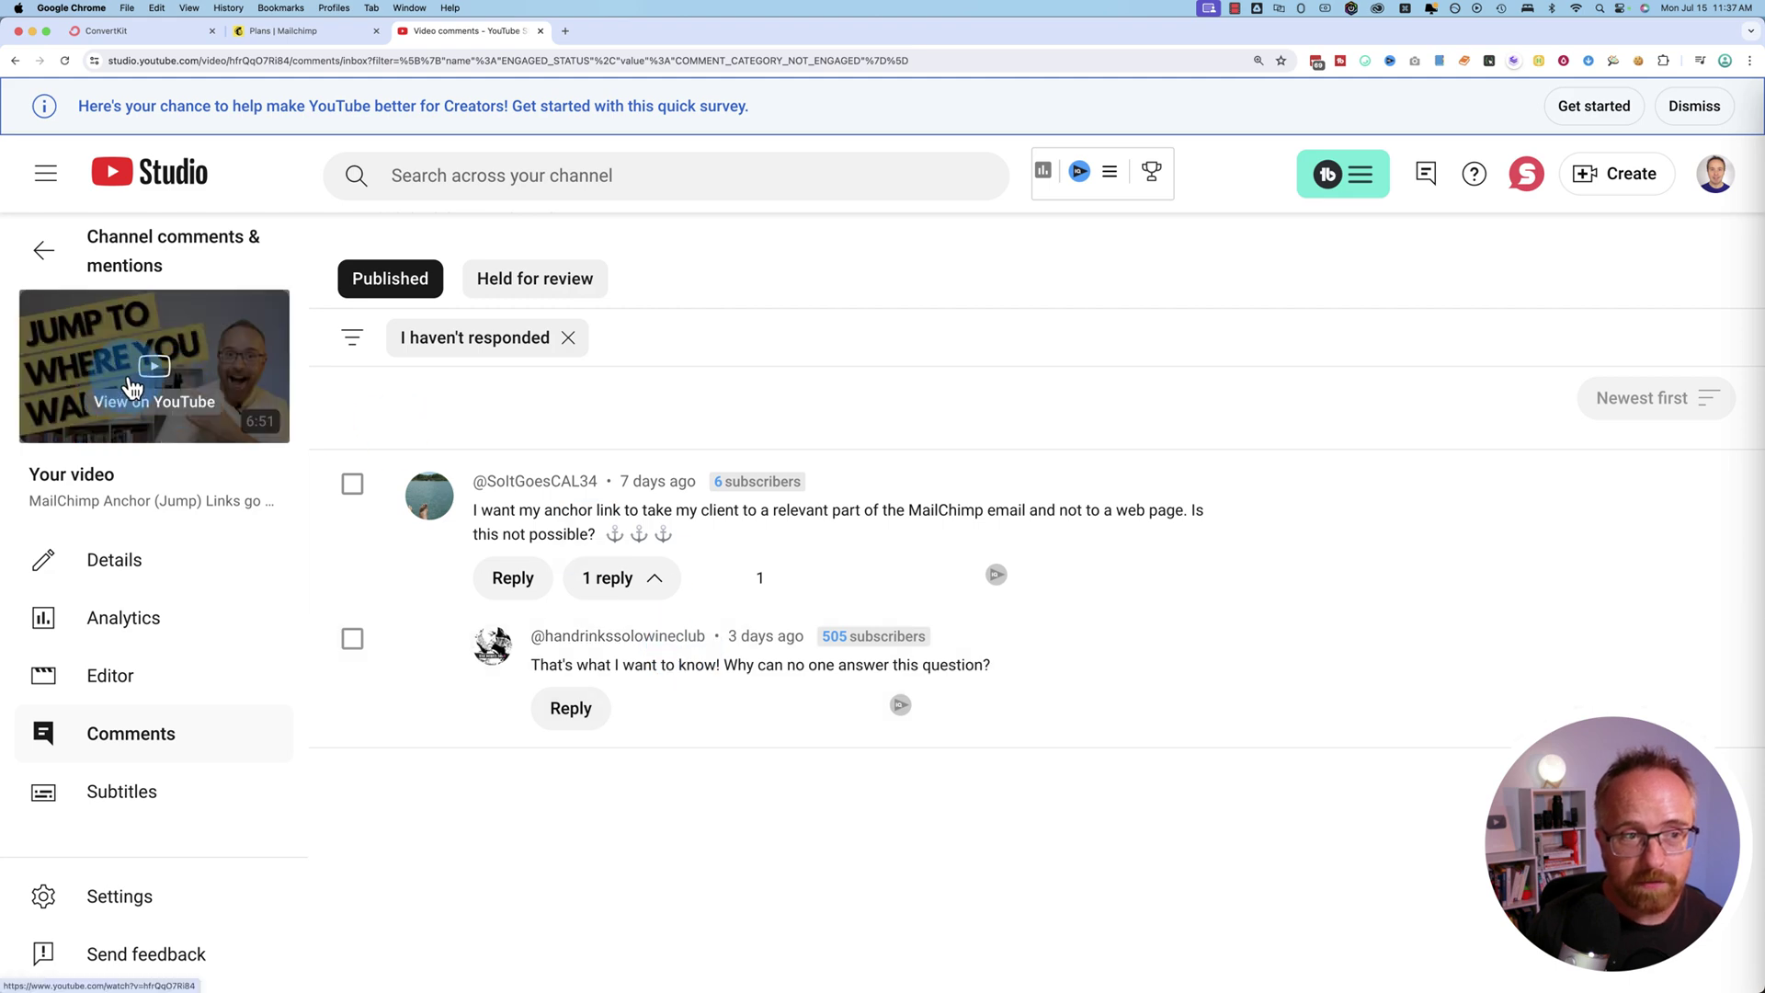
{"action": "left_click", "coordinate": [121, 578]}
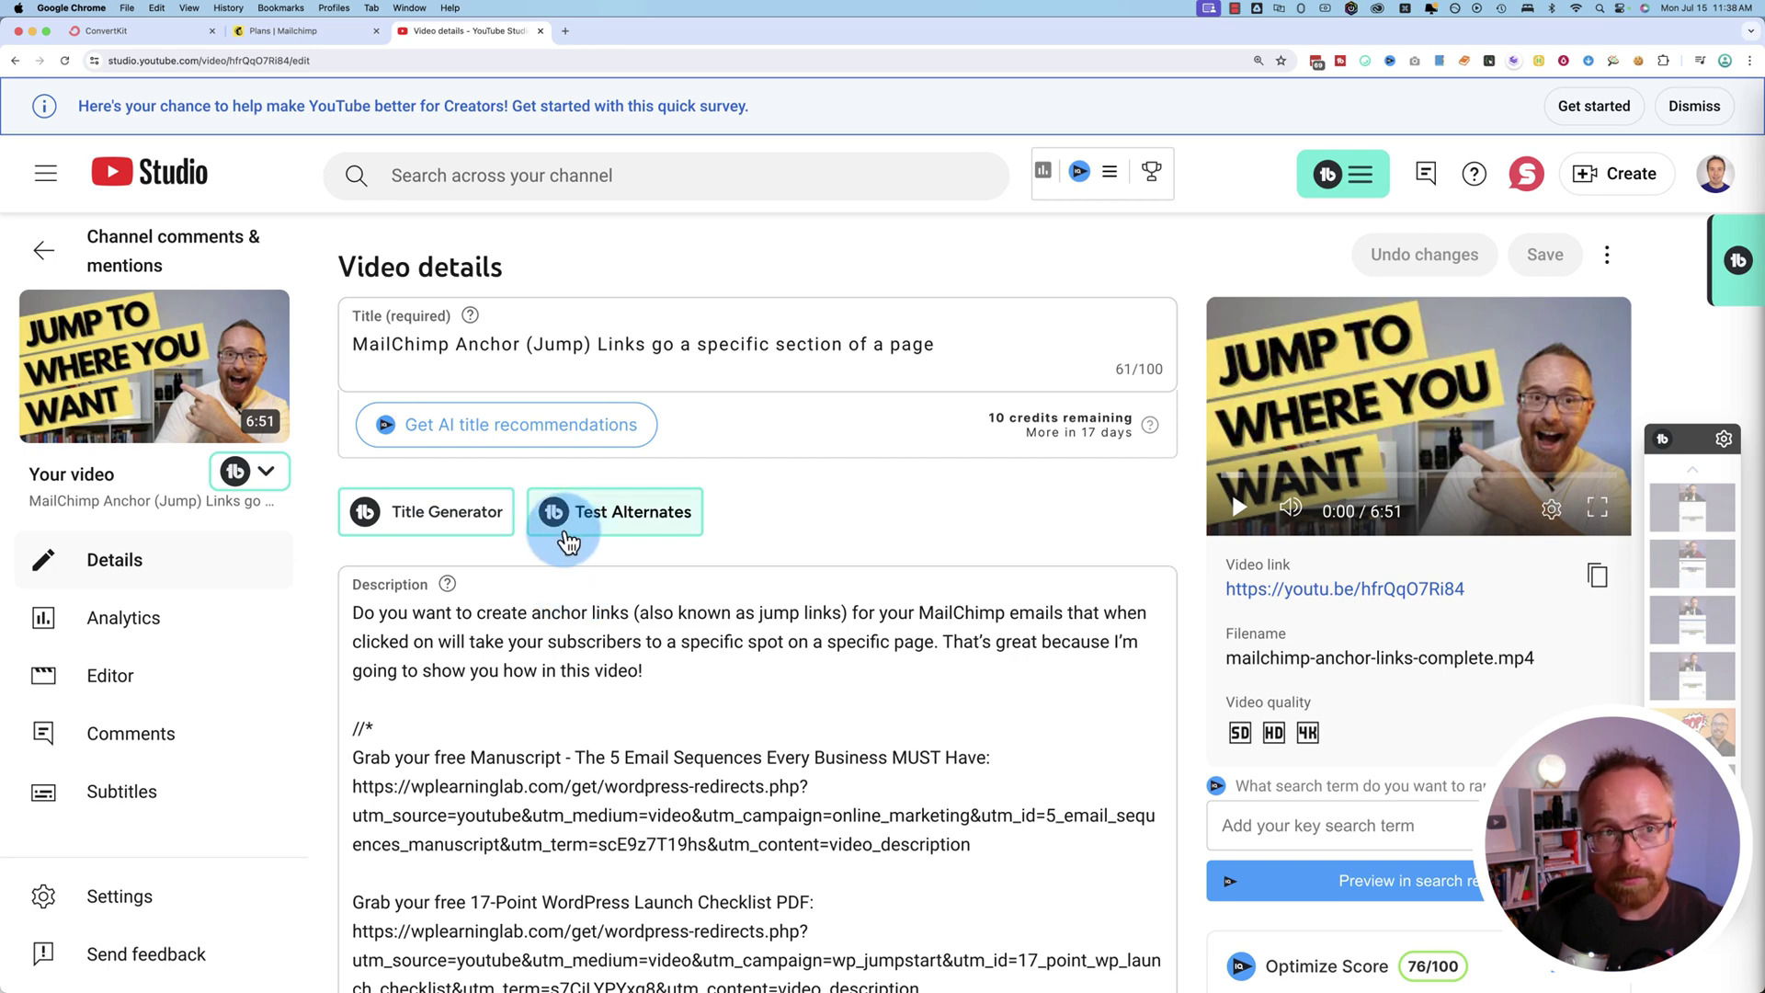
{"action": "left_click", "coordinate": [282, 32]}
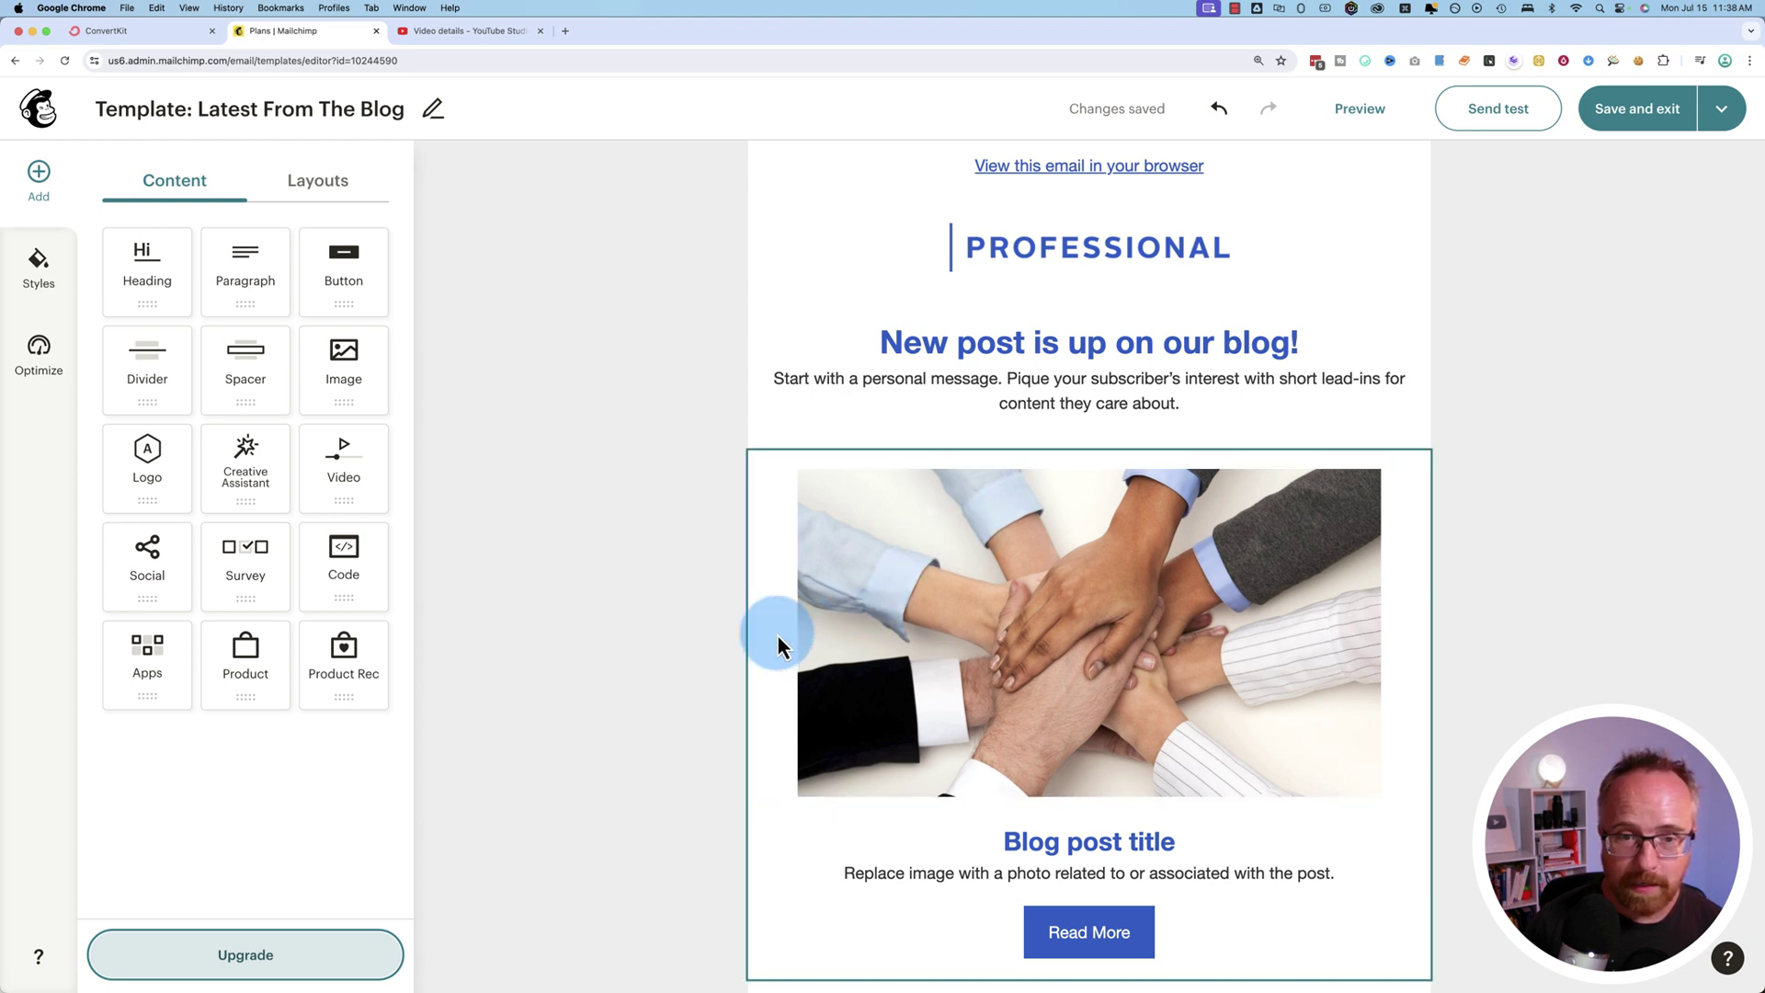
- Place a Code block below a Read More button and replace its HTML with <a name="bottom"><br/></a>
{"action": "scroll", "coordinate": [737, 636], "scroll_direction": "down", "scroll_amount": 10}
{"action": "scroll", "coordinate": [738, 636], "scroll_direction": "down", "scroll_amount": 5}
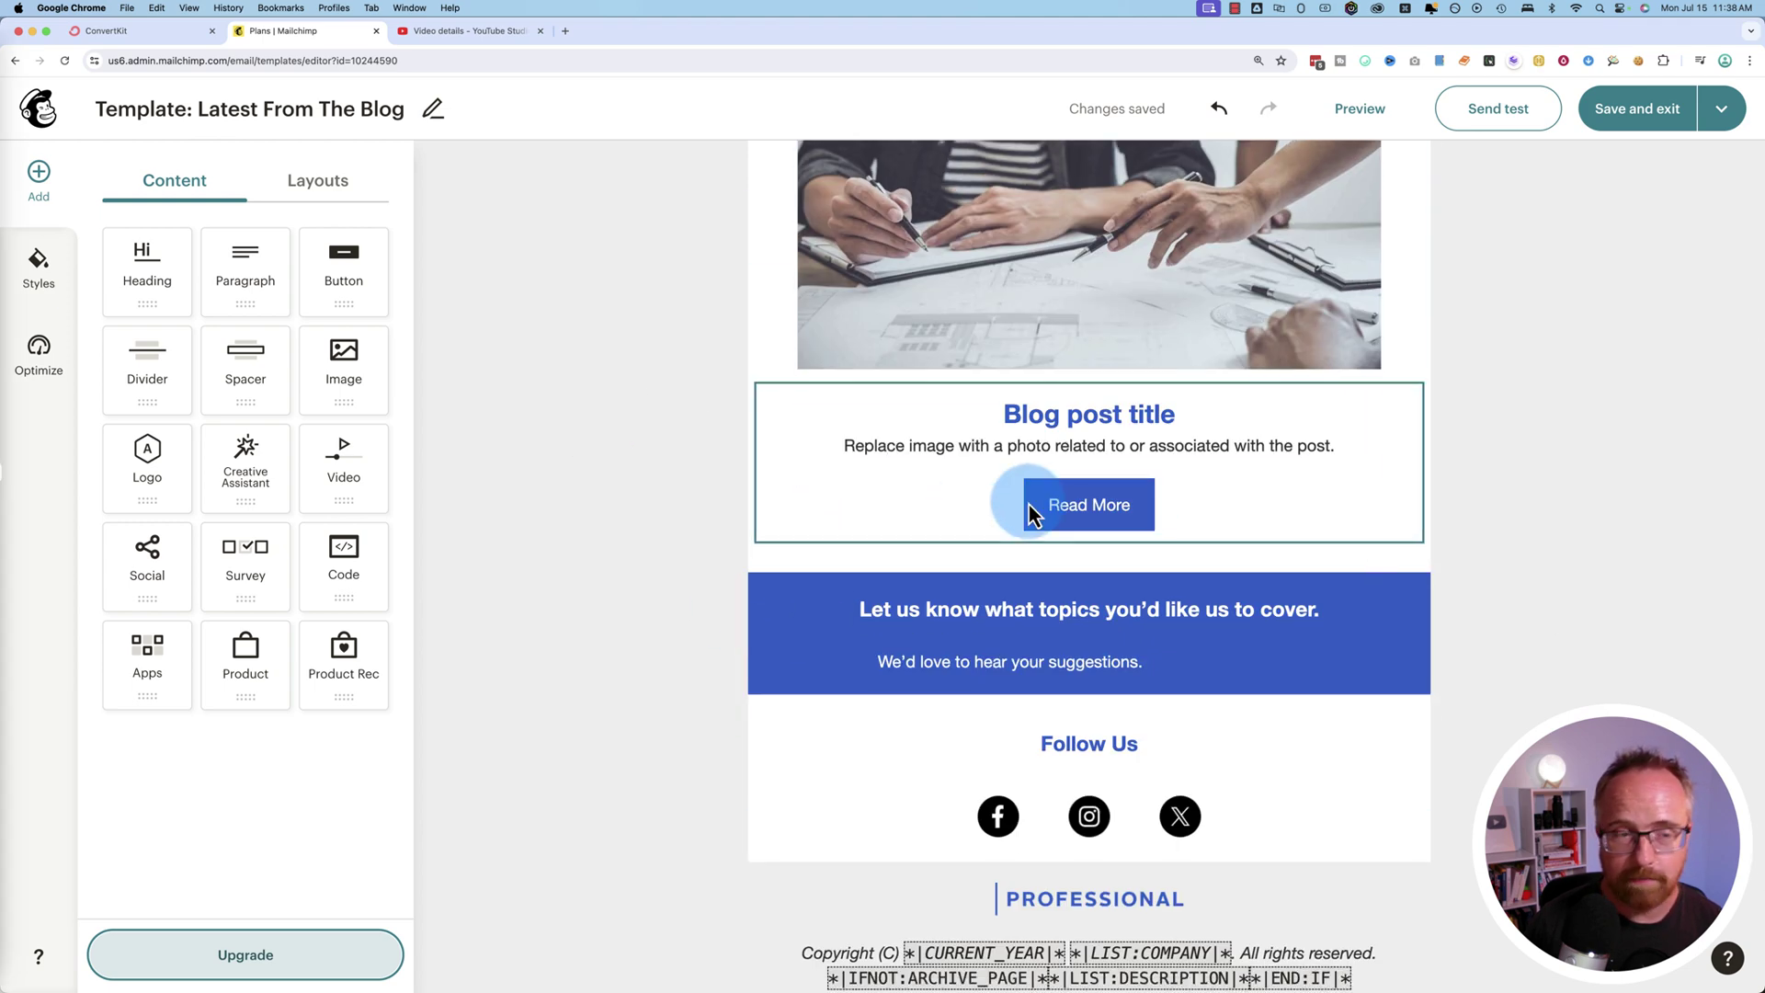
{"action": "scroll", "coordinate": [781, 619], "scroll_direction": "up", "scroll_amount": 5}
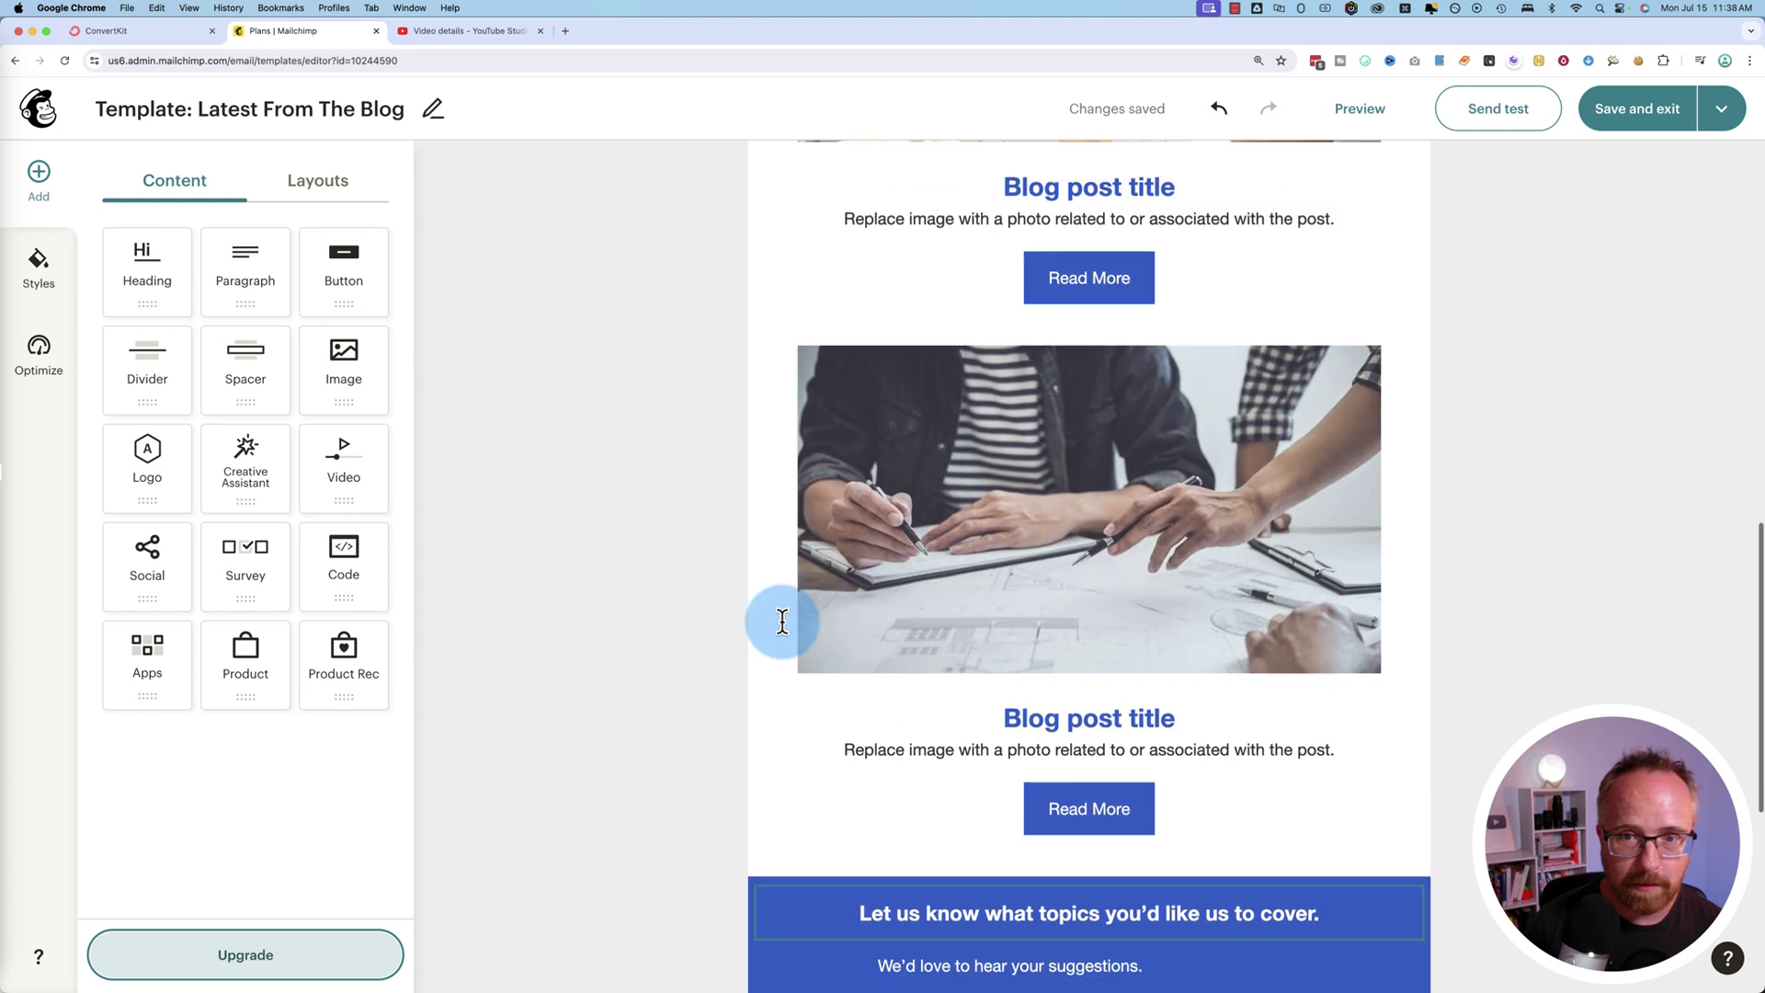
{"action": "left_click_drag", "start_coordinate": [343, 561], "coordinate": [1094, 455]}
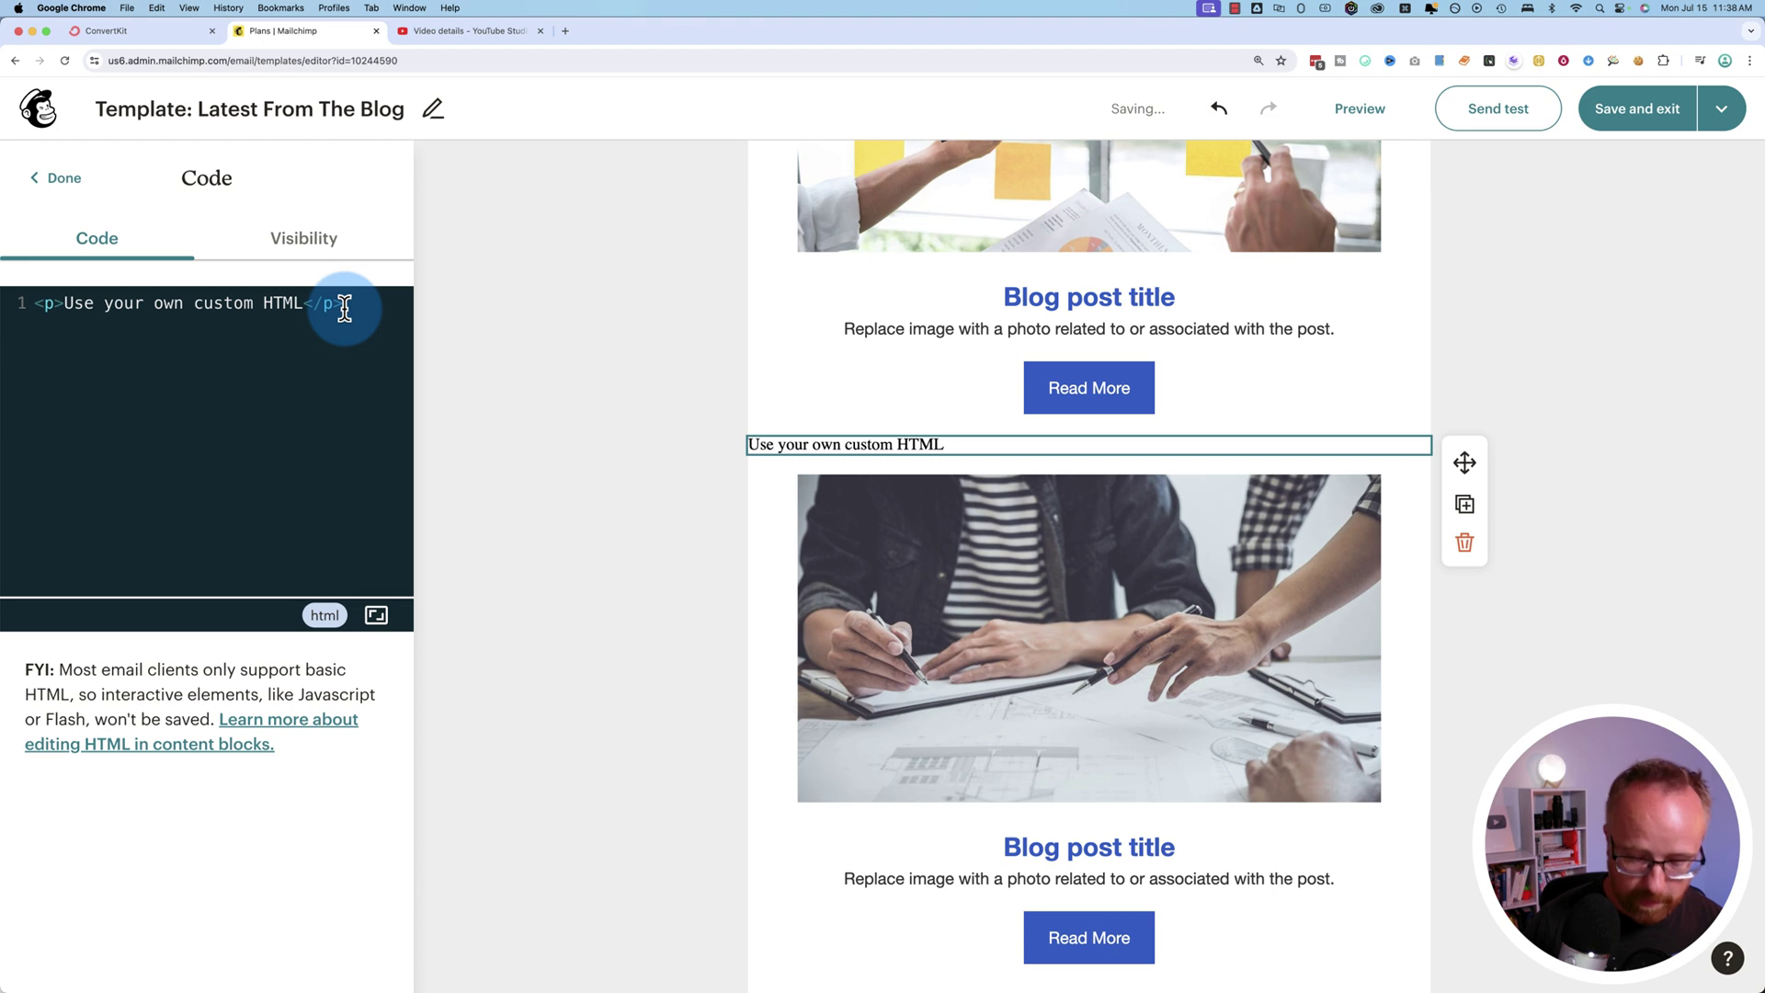
{"action": "key", "text": "super+a"}
{"action": "type", "text": "<a"}
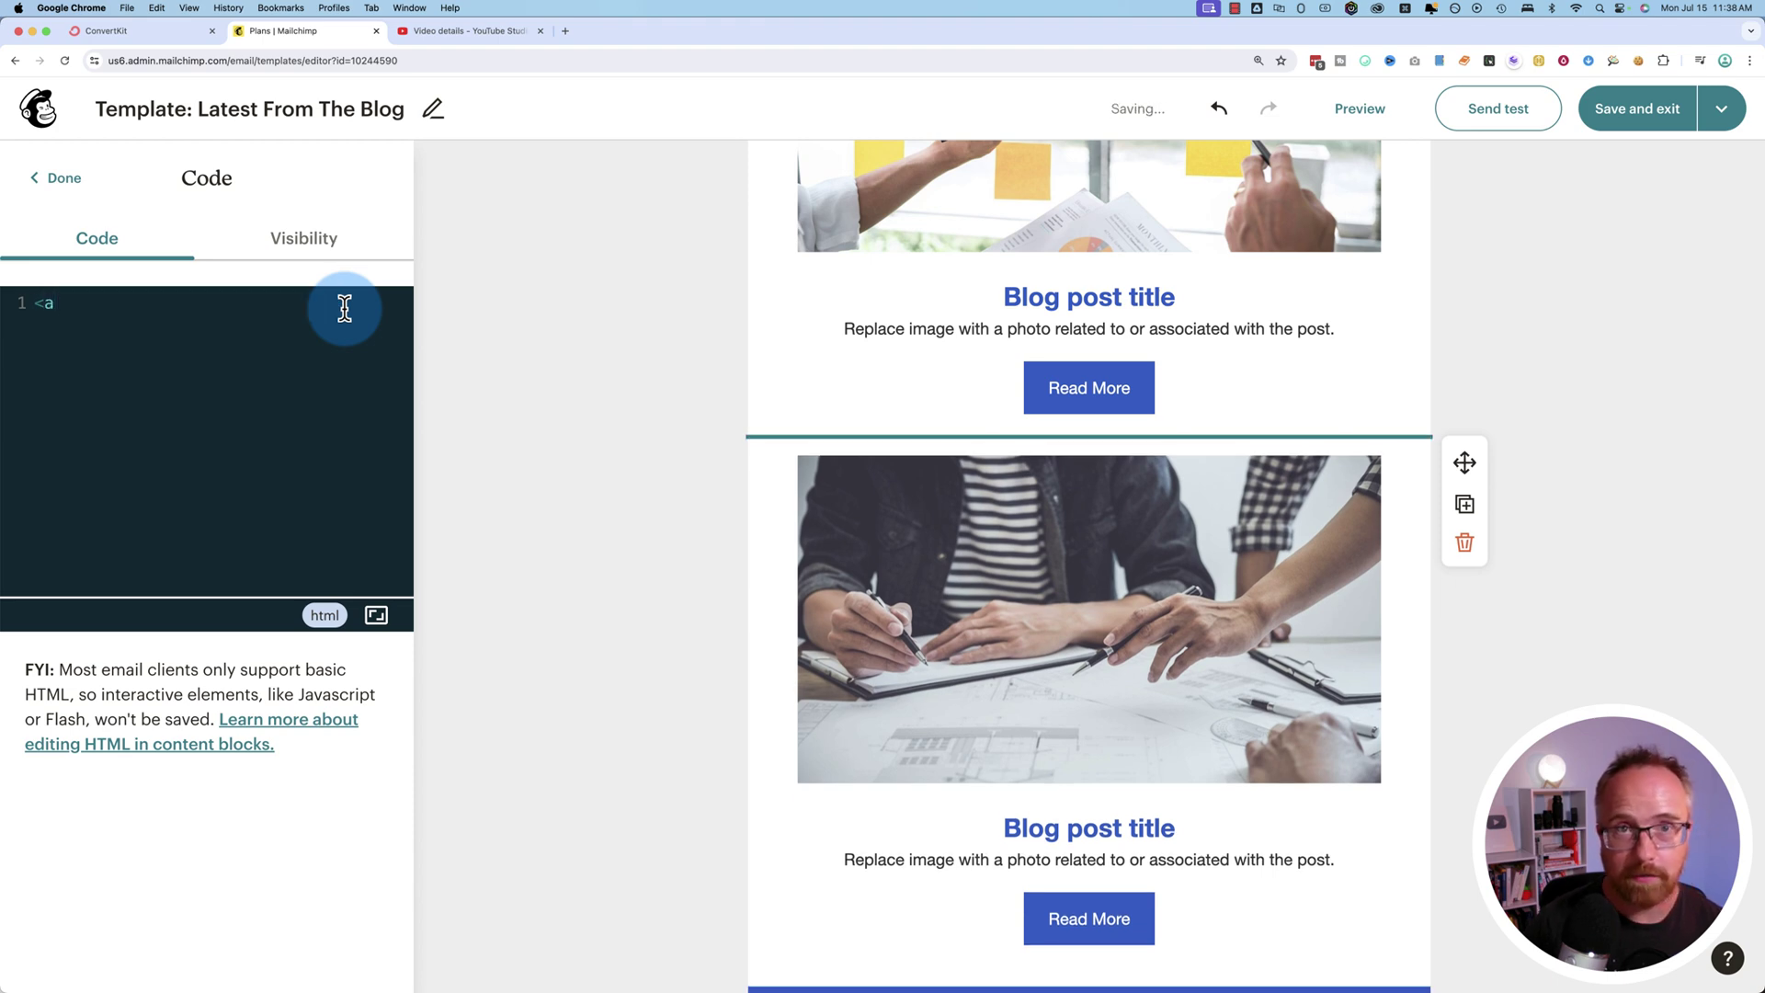
{"action": "type", "text": " name=\"bottom\"><br"}
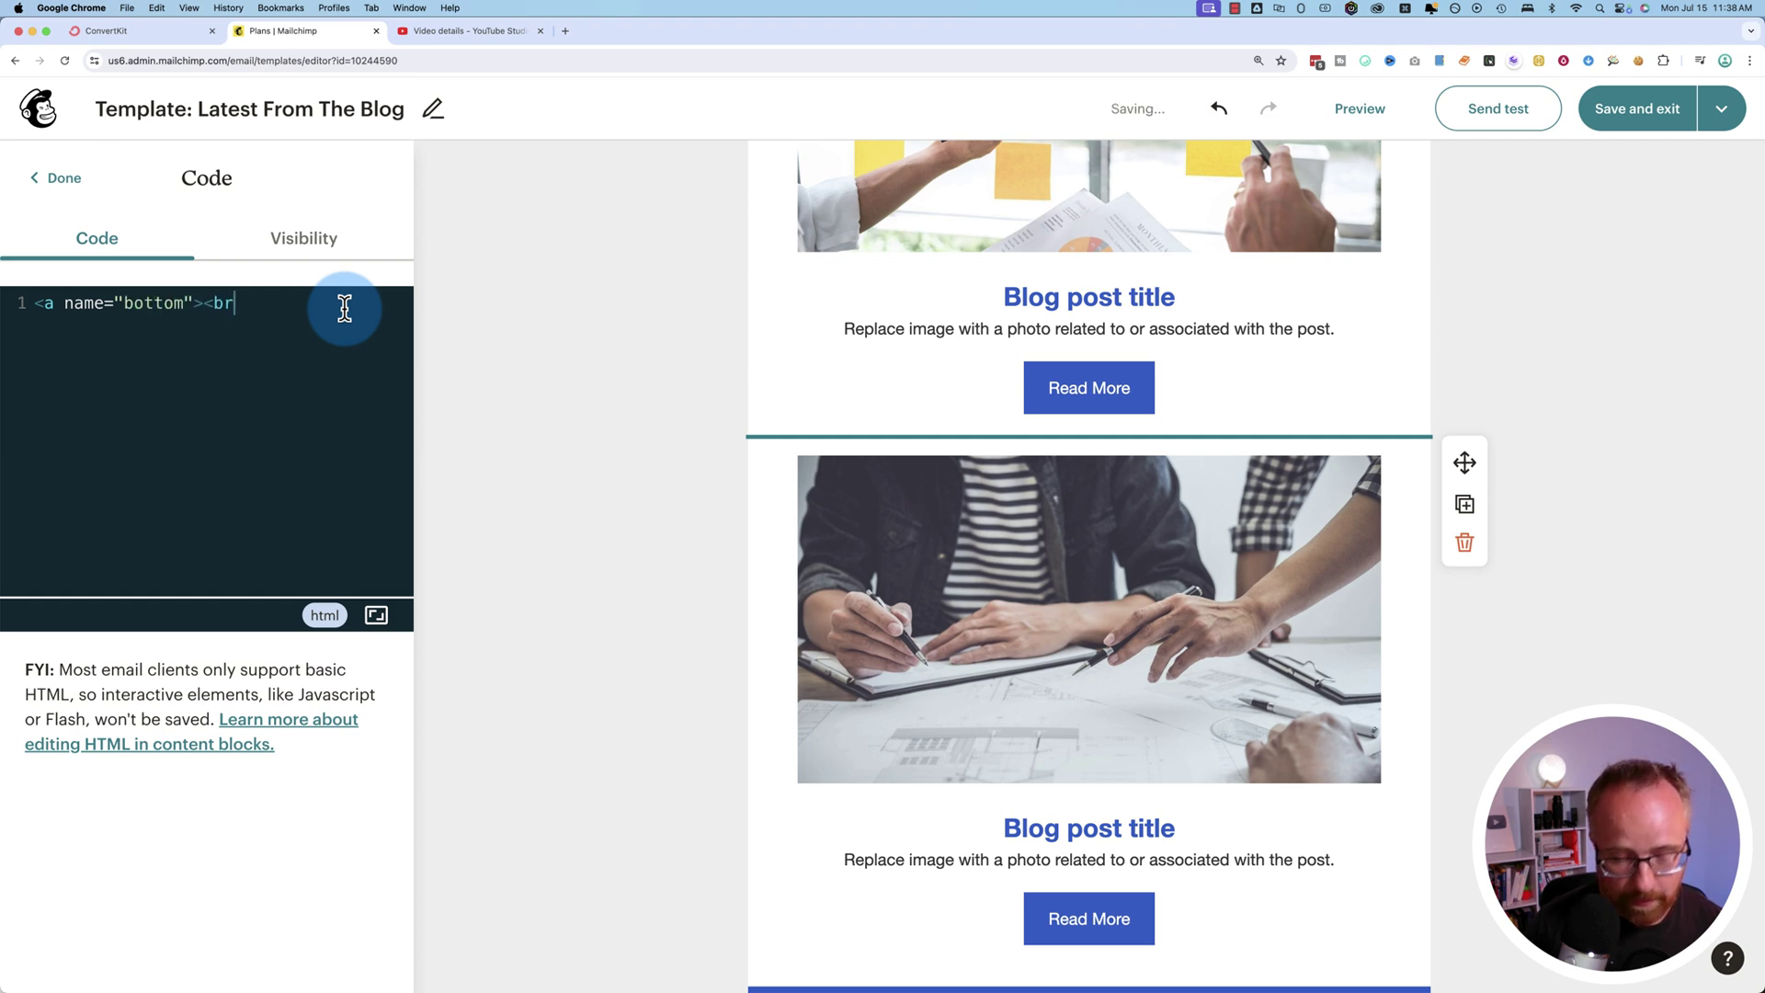
{"action": "type", "text": "/><"}
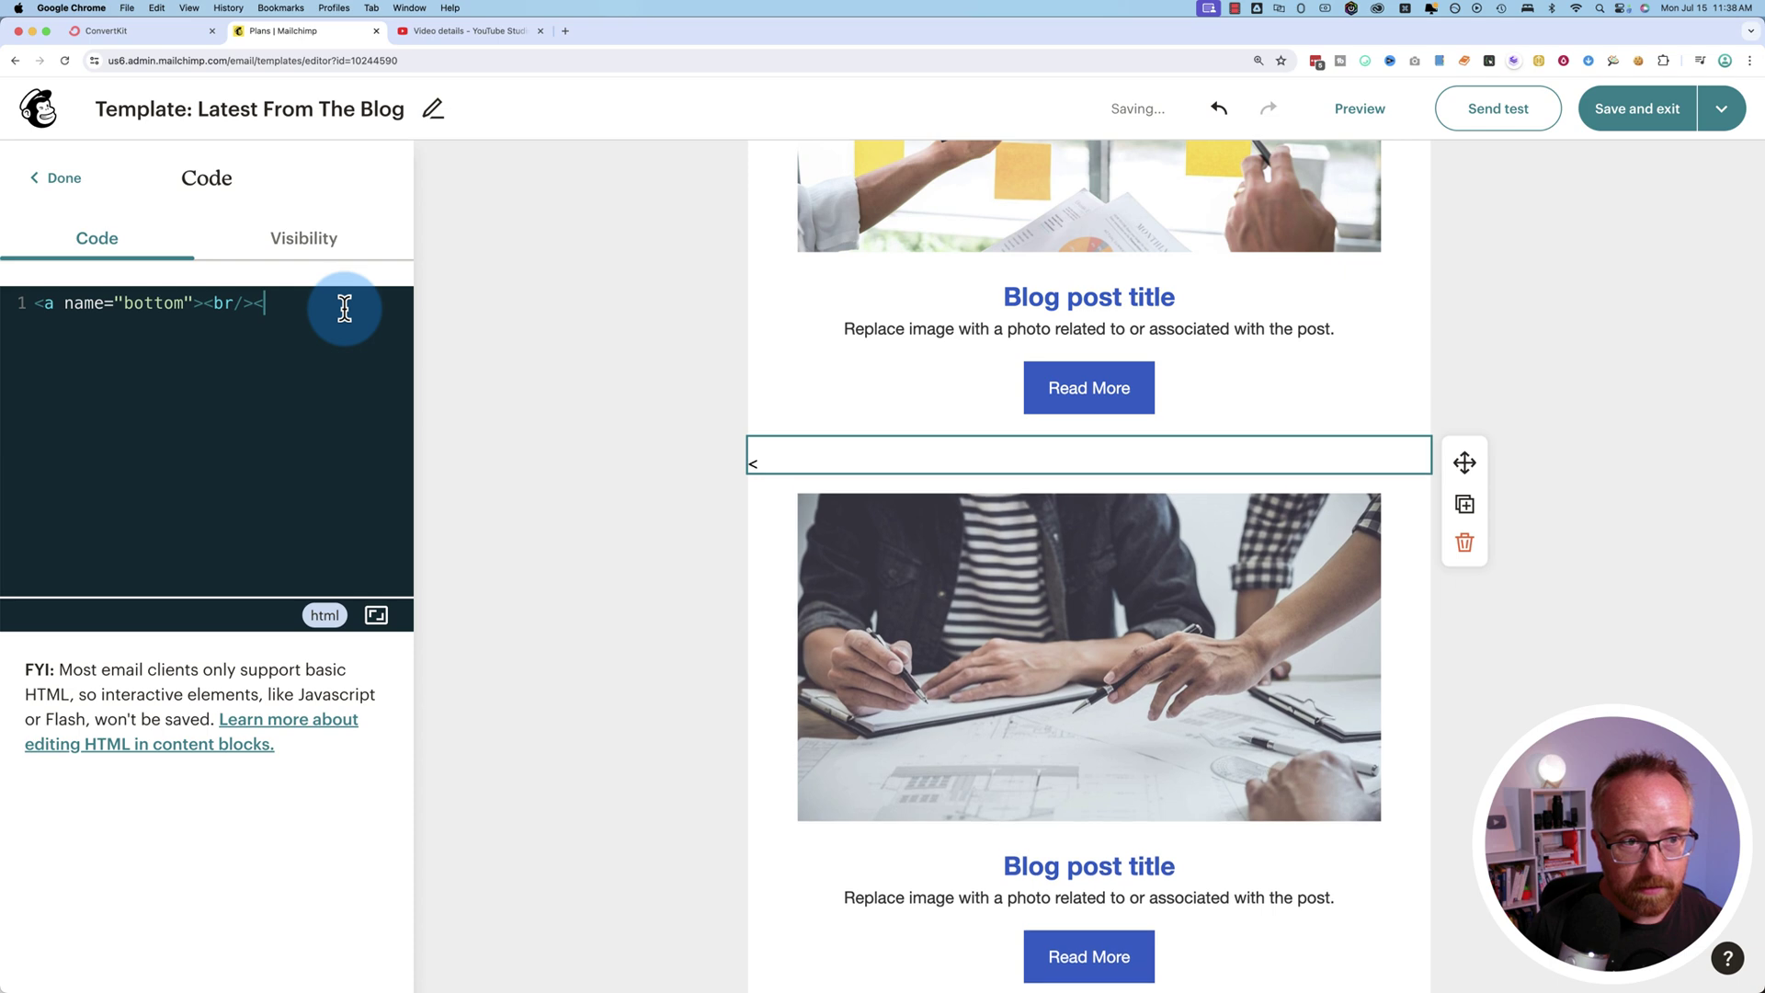
{"action": "type", "text": "/a>"}
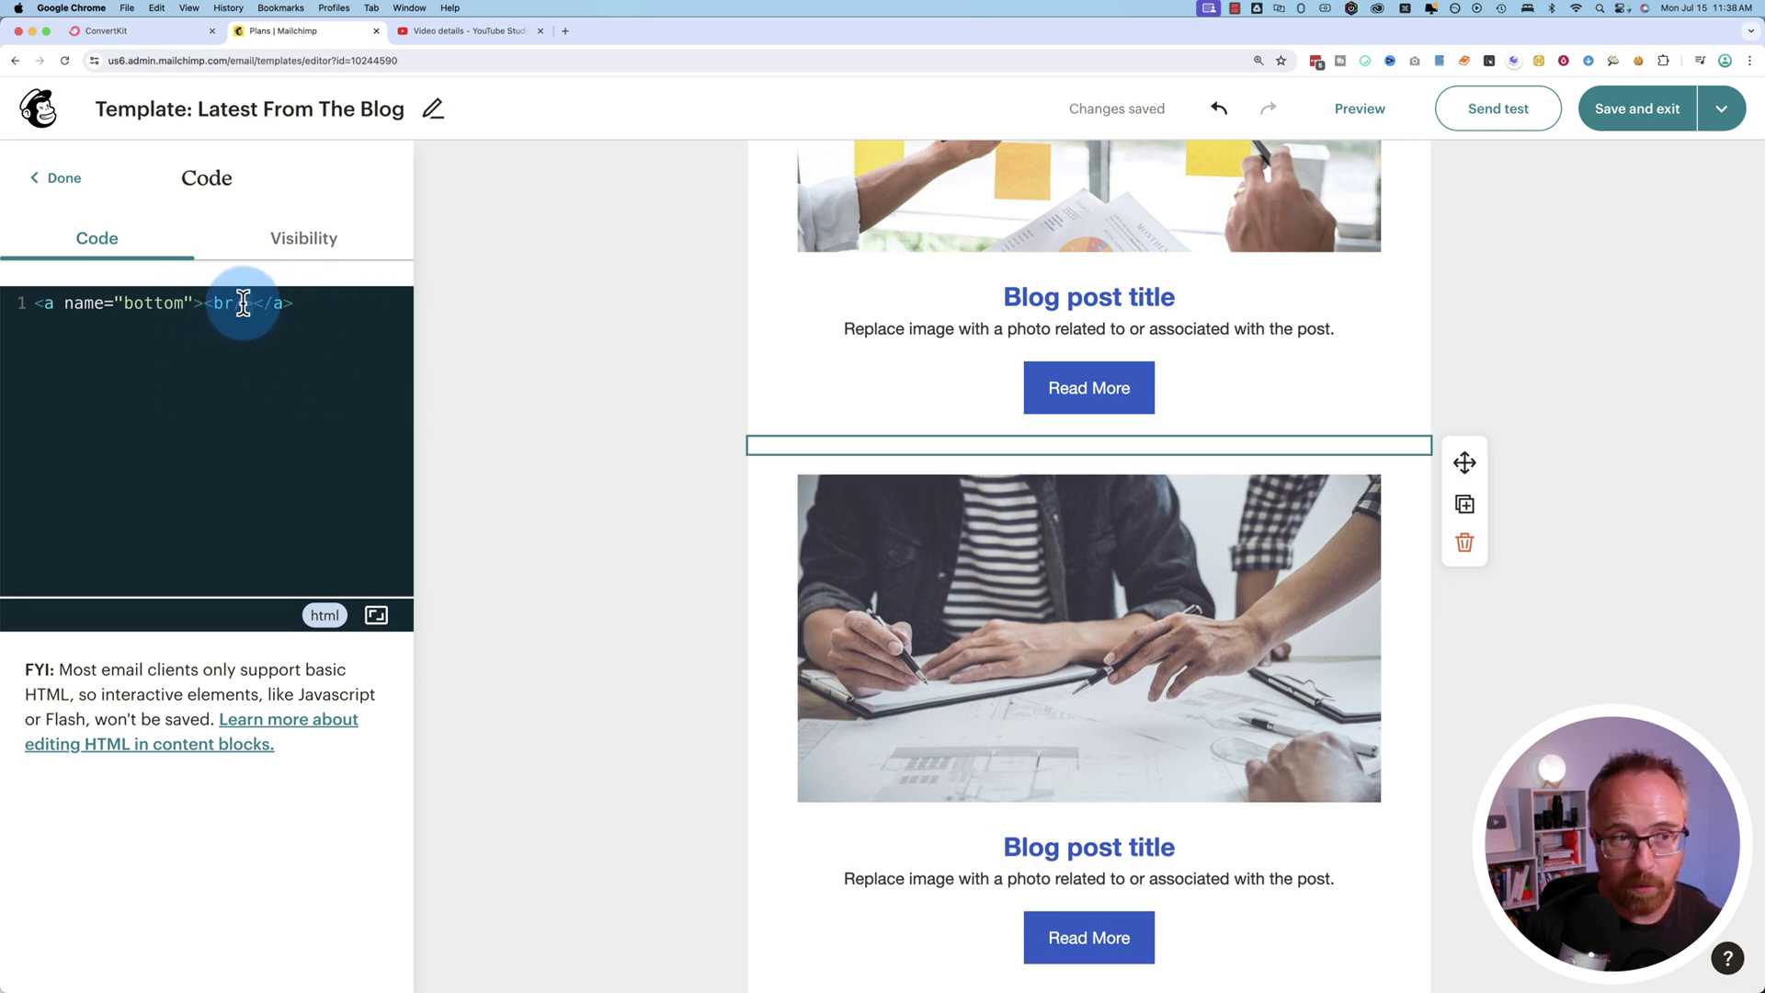
{"action": "left_click_drag", "start_coordinate": [250, 303], "coordinate": [204, 303]}
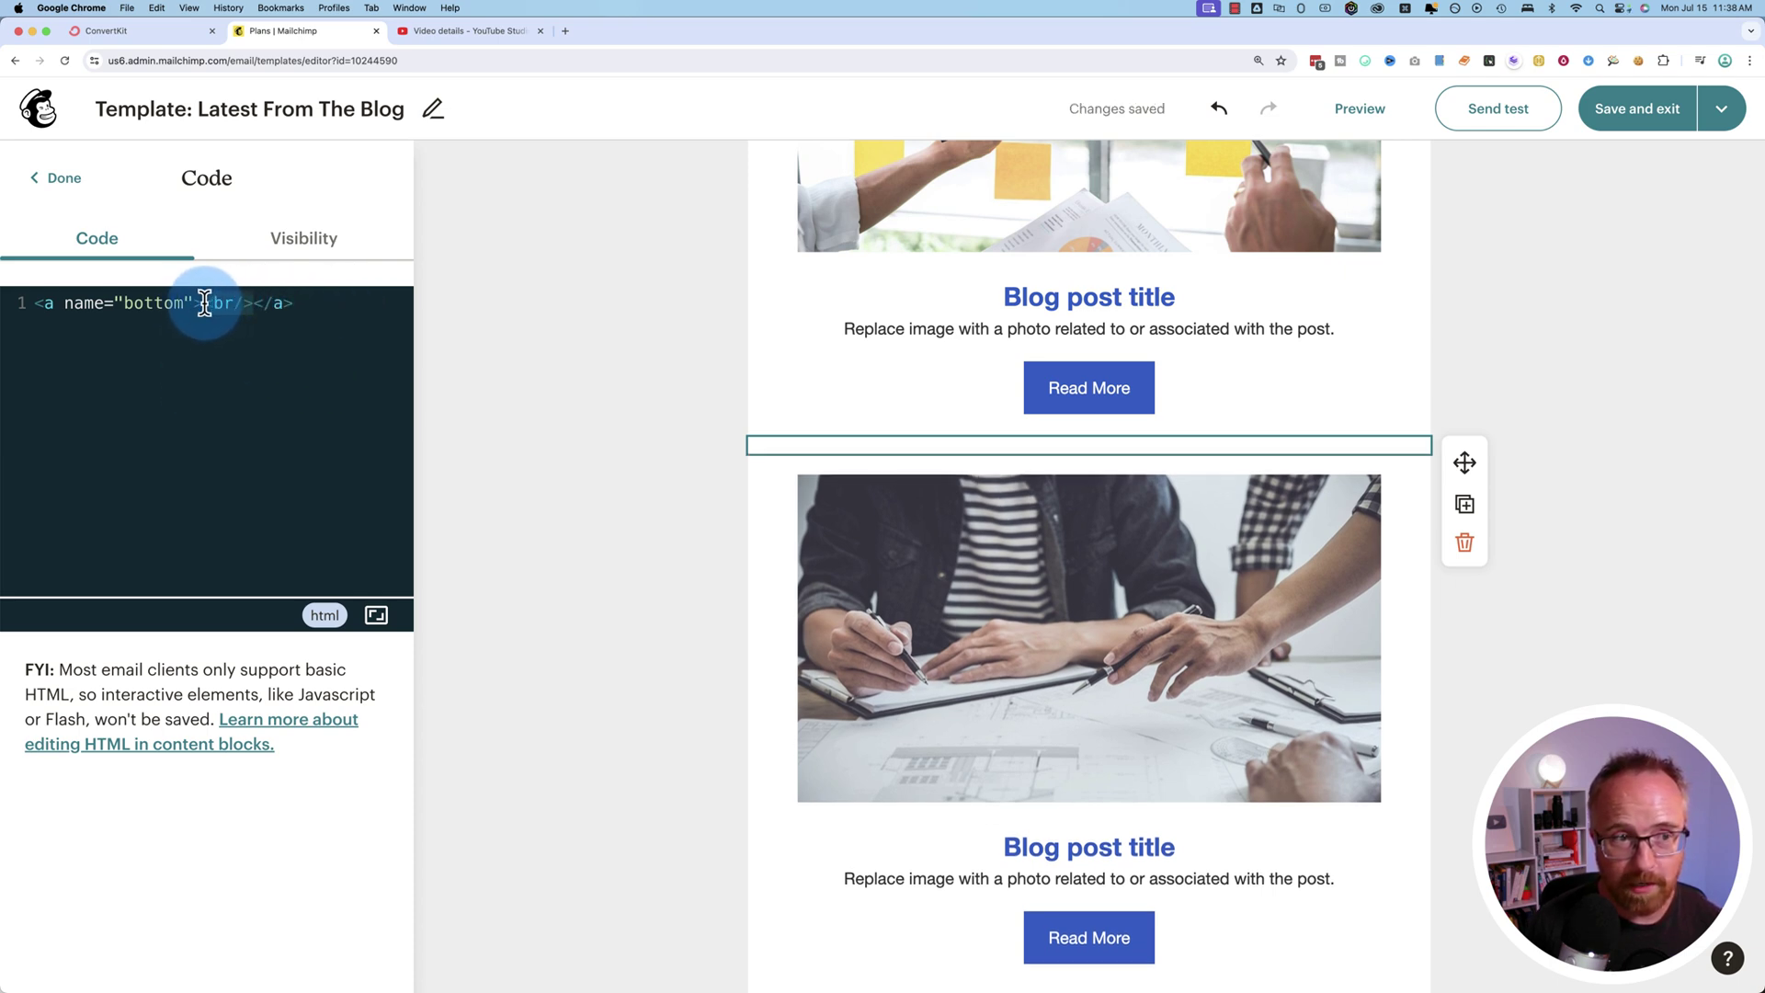
{"action": "left_click", "coordinate": [504, 417]}
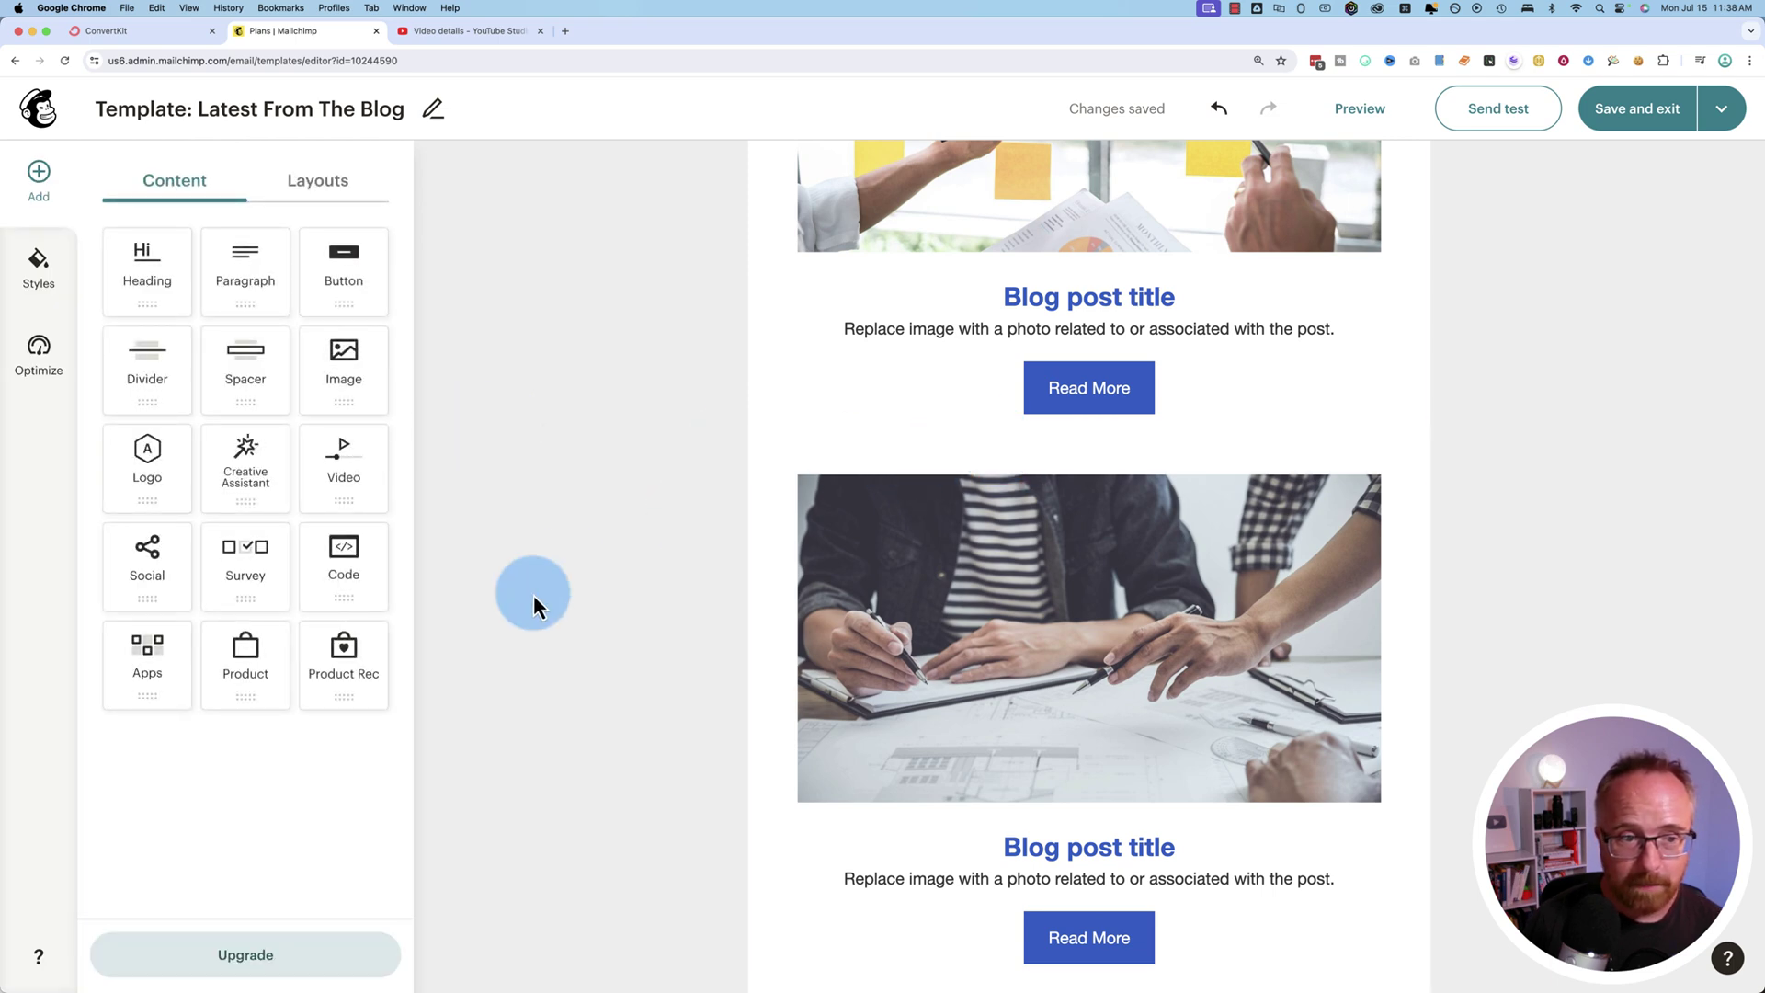
- Review the anchor block, then add a new Code block above the main heading
{"action": "left_click", "coordinate": [988, 449]}
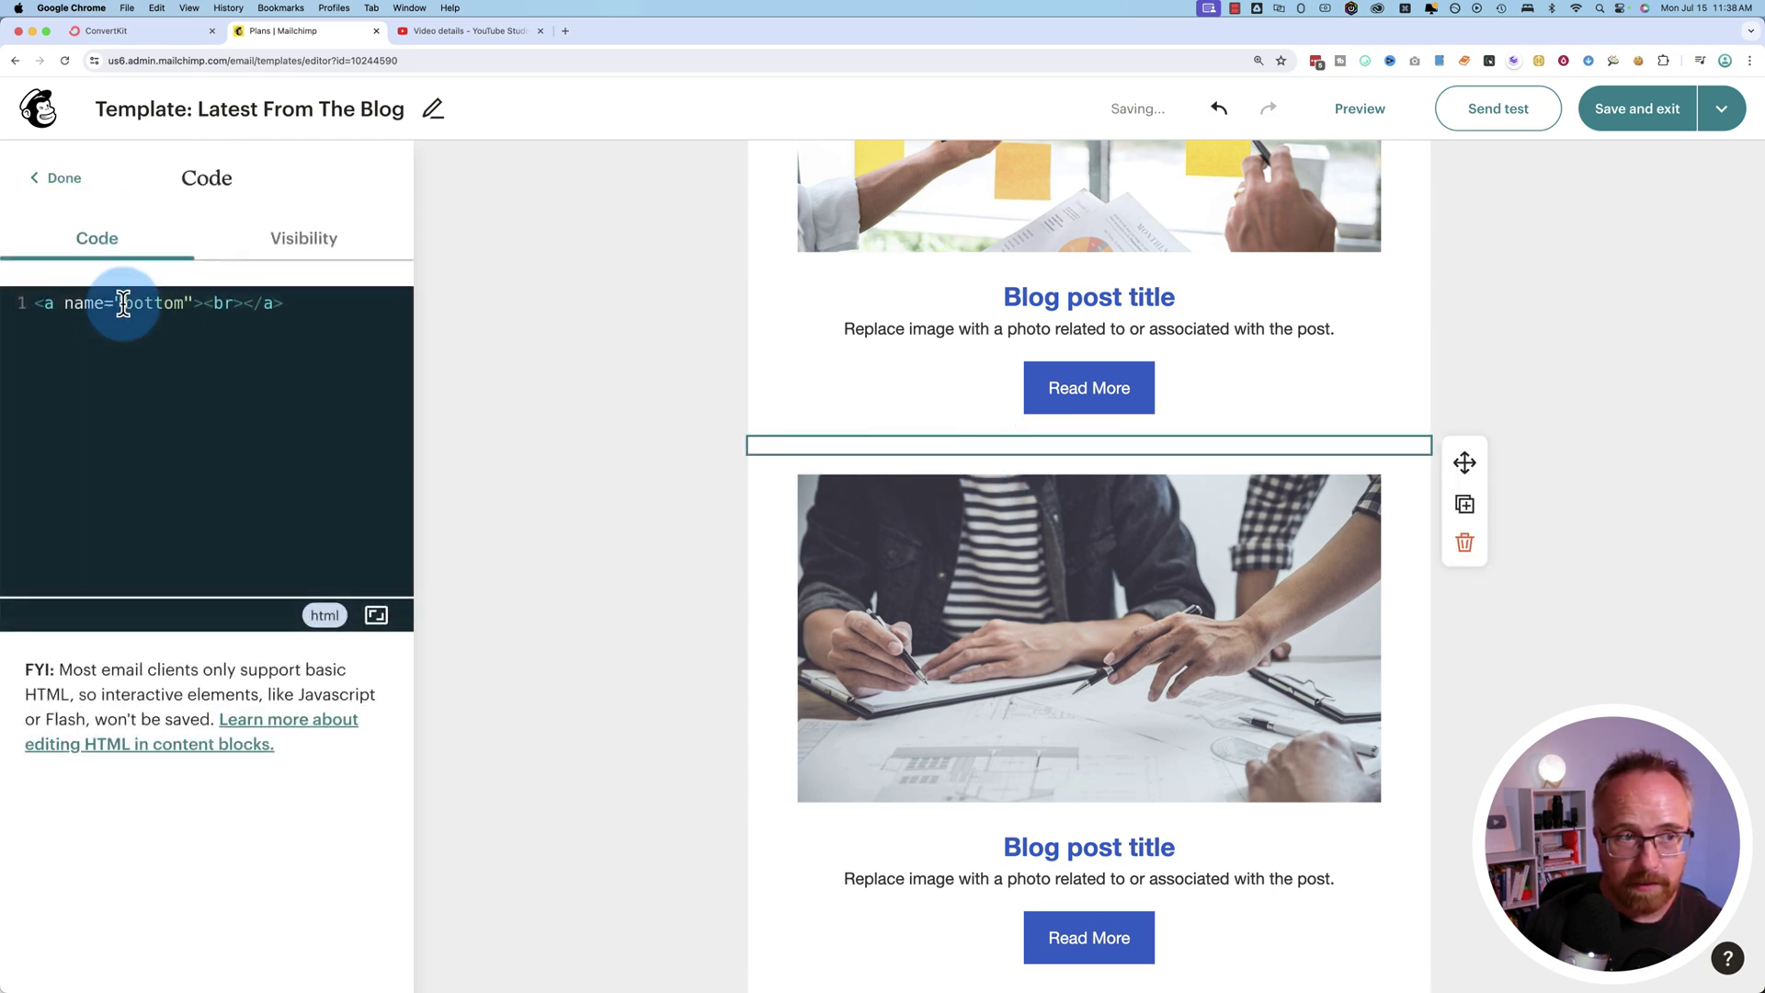
{"action": "left_click", "coordinate": [533, 389]}
{"action": "scroll", "coordinate": [673, 688], "scroll_direction": "up", "scroll_amount": 10}
{"action": "scroll", "coordinate": [673, 687], "scroll_direction": "up", "scroll_amount": 2}
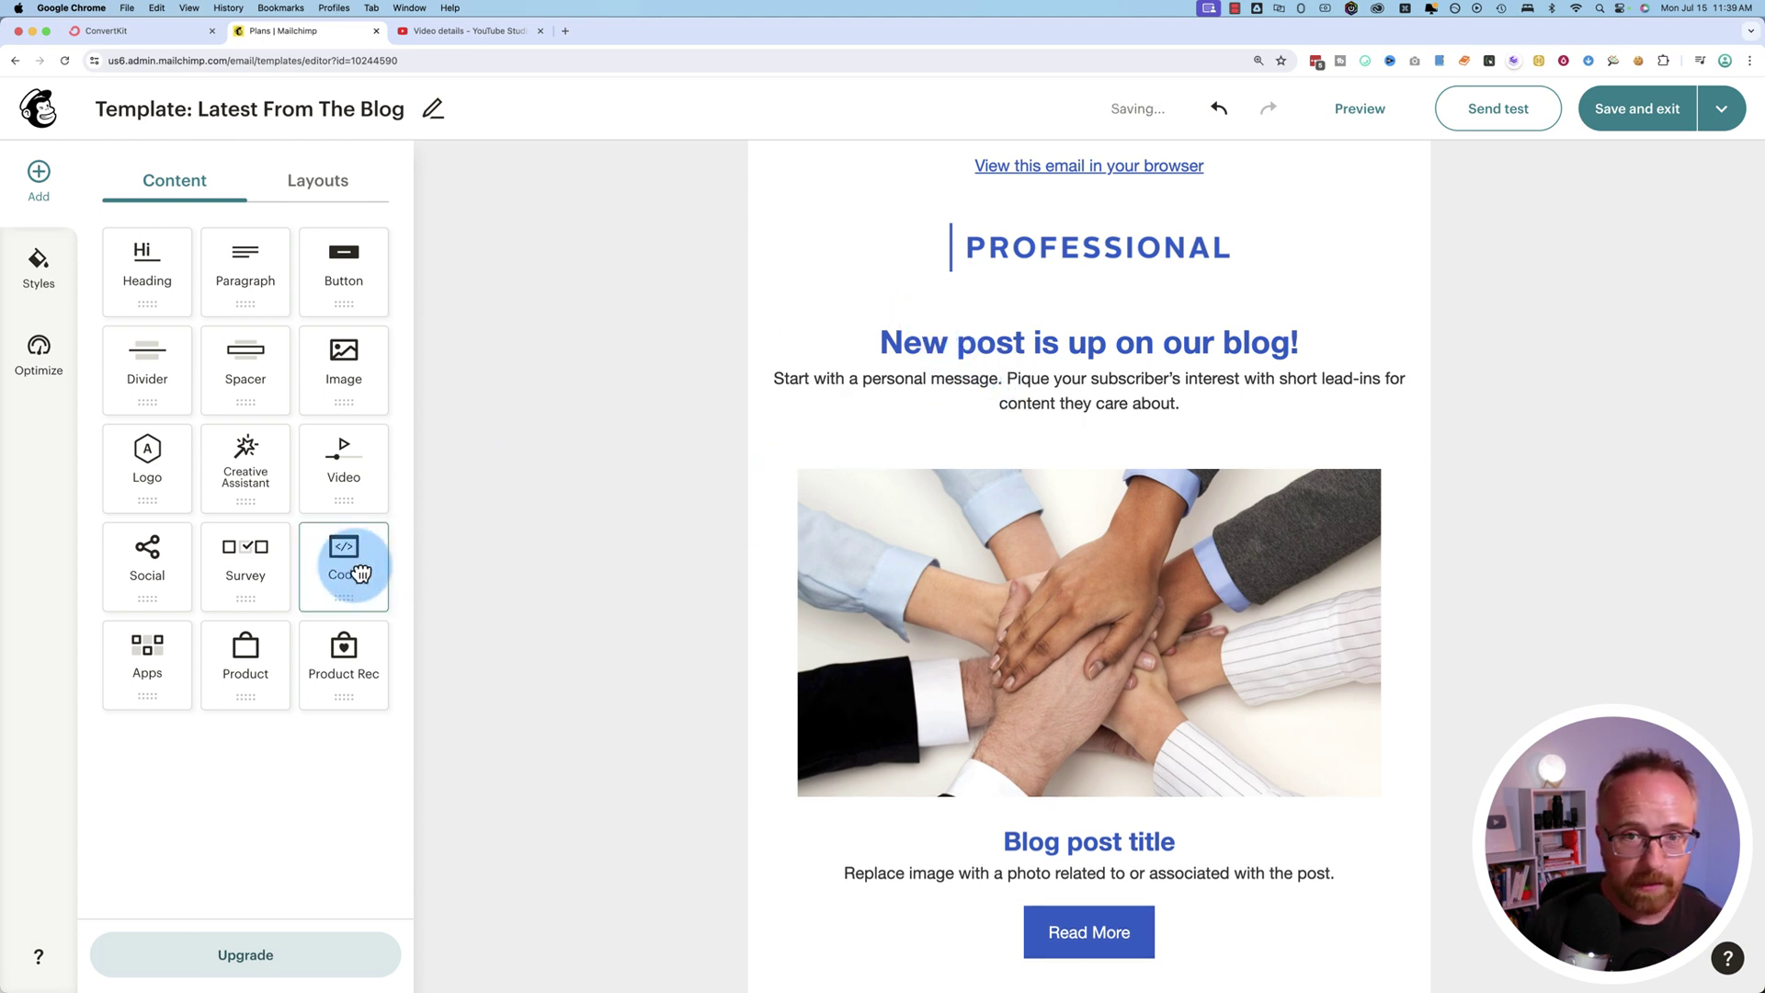
{"action": "left_click_drag", "start_coordinate": [357, 572], "coordinate": [956, 312]}
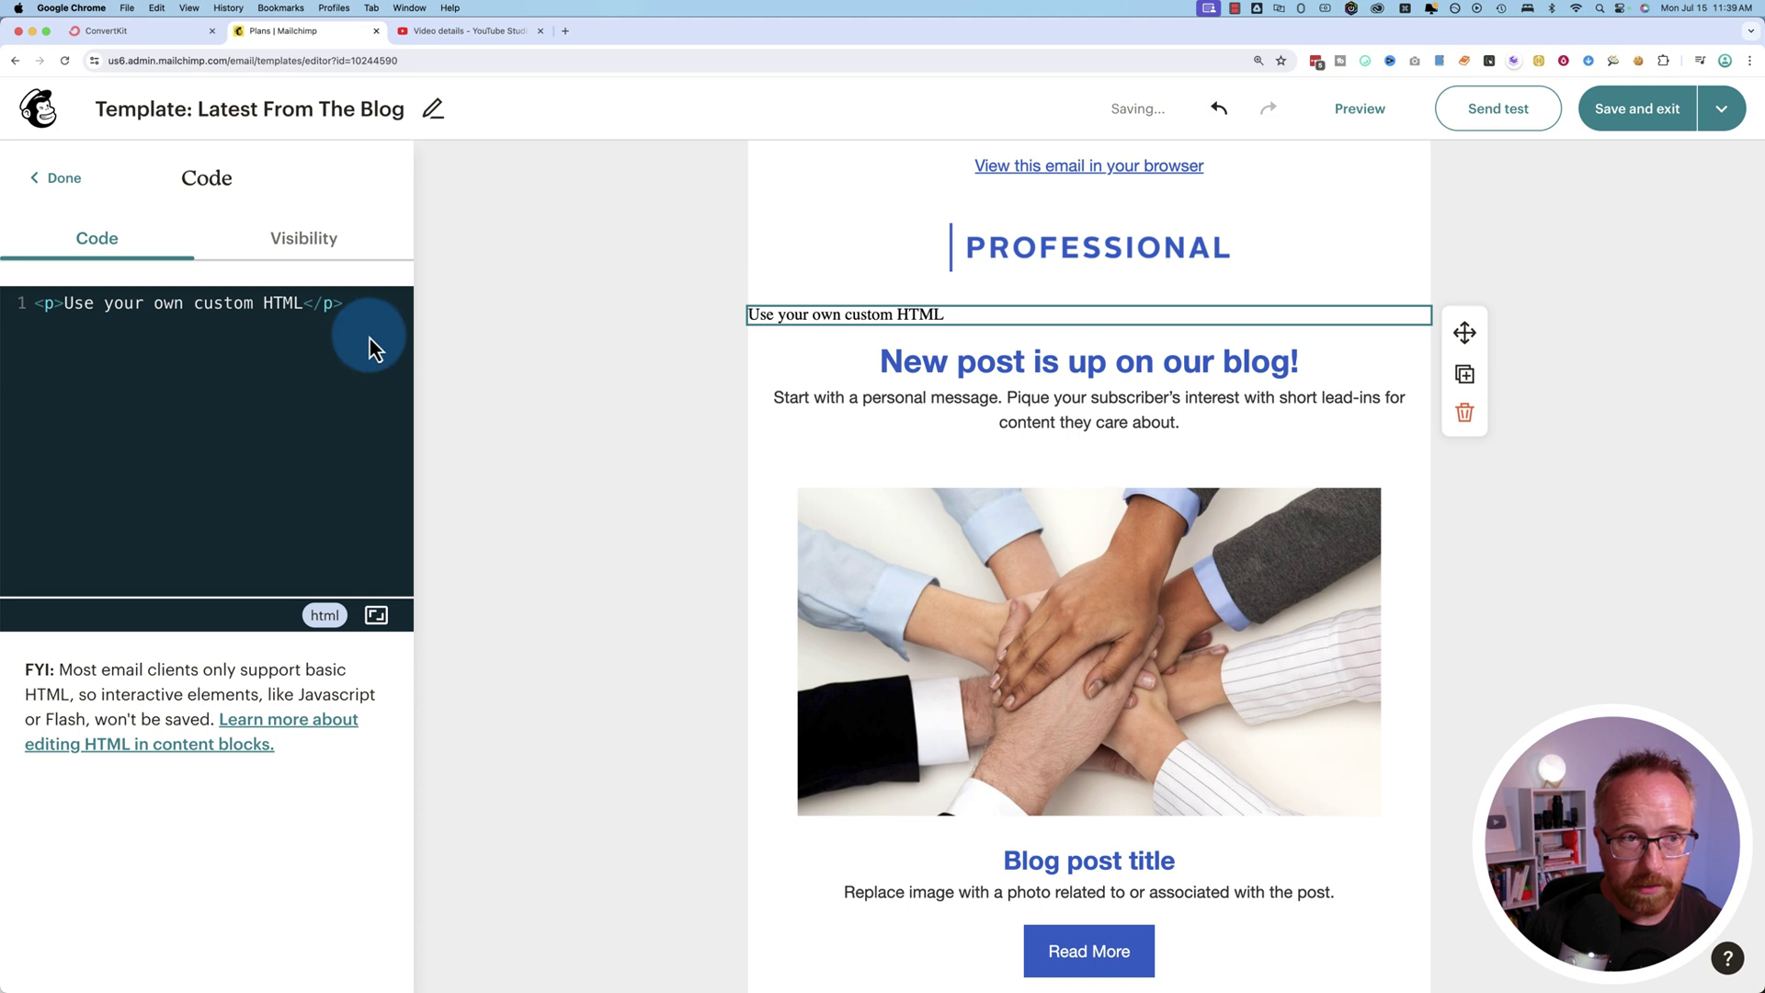
- Replace the placeholder code with a list of three empty <li> items
{"action": "left_click", "coordinate": [371, 347]}
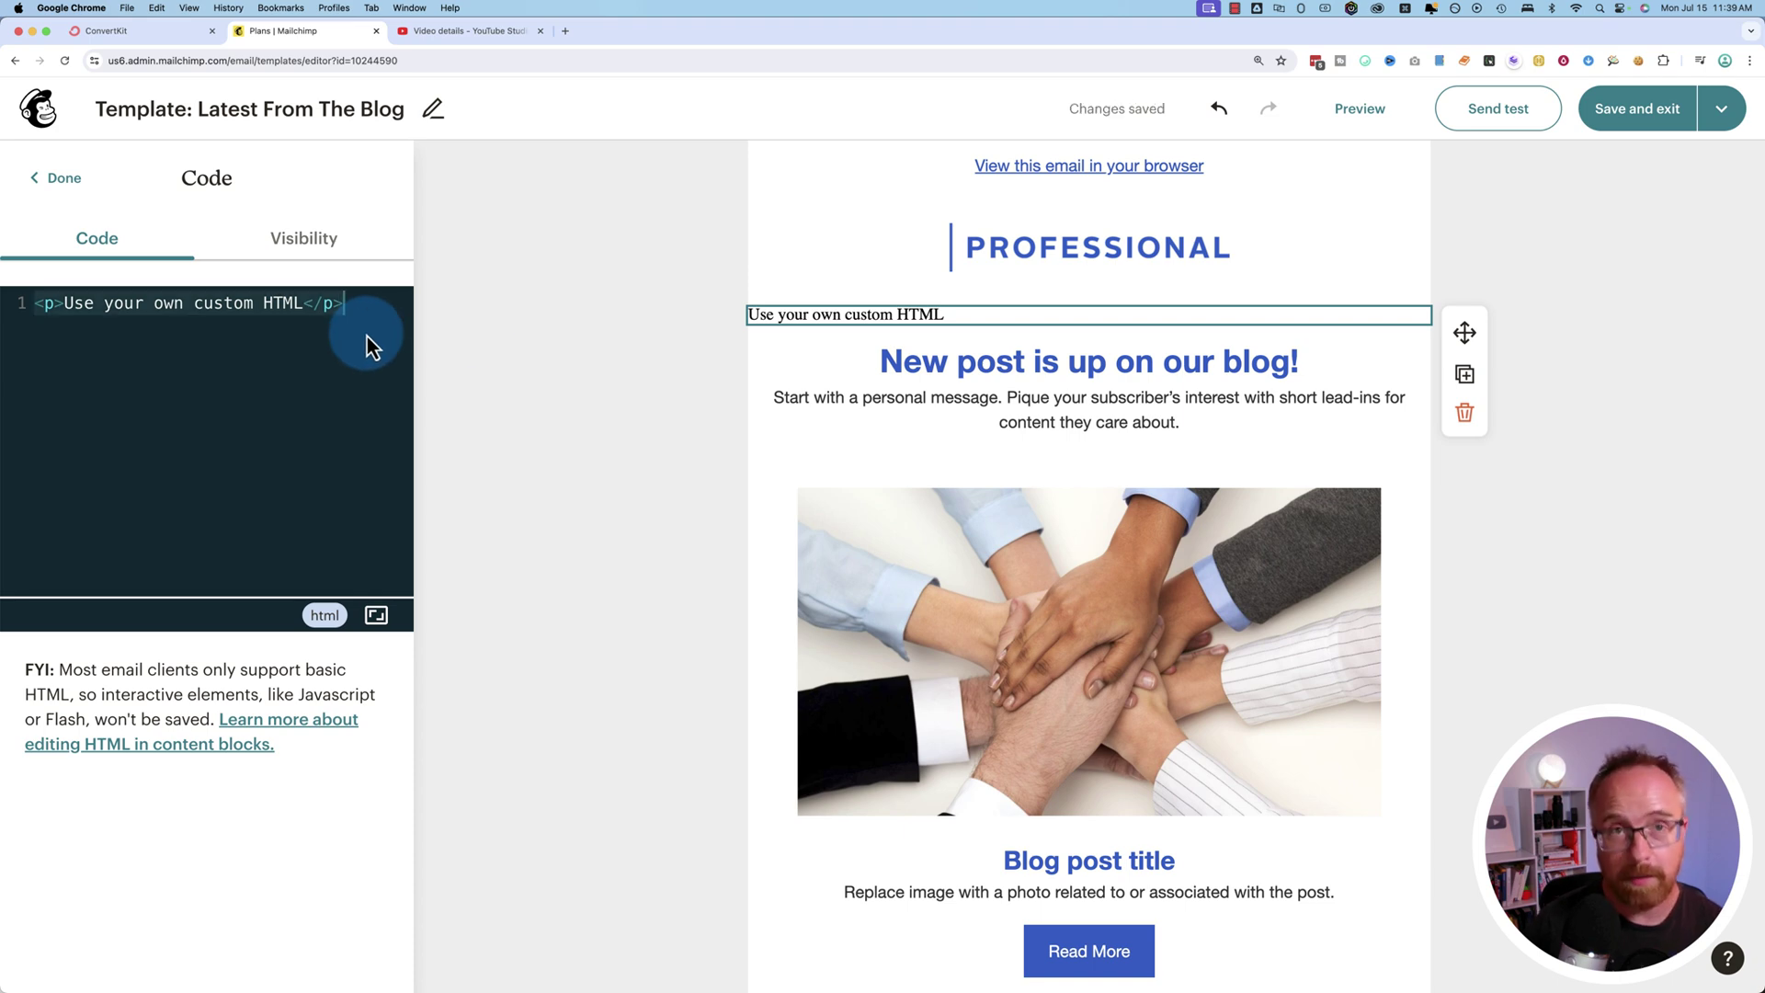
{"action": "key", "text": "super+a"}
{"action": "key", "text": "BackSpace"}
{"action": "type", "text": "<"}
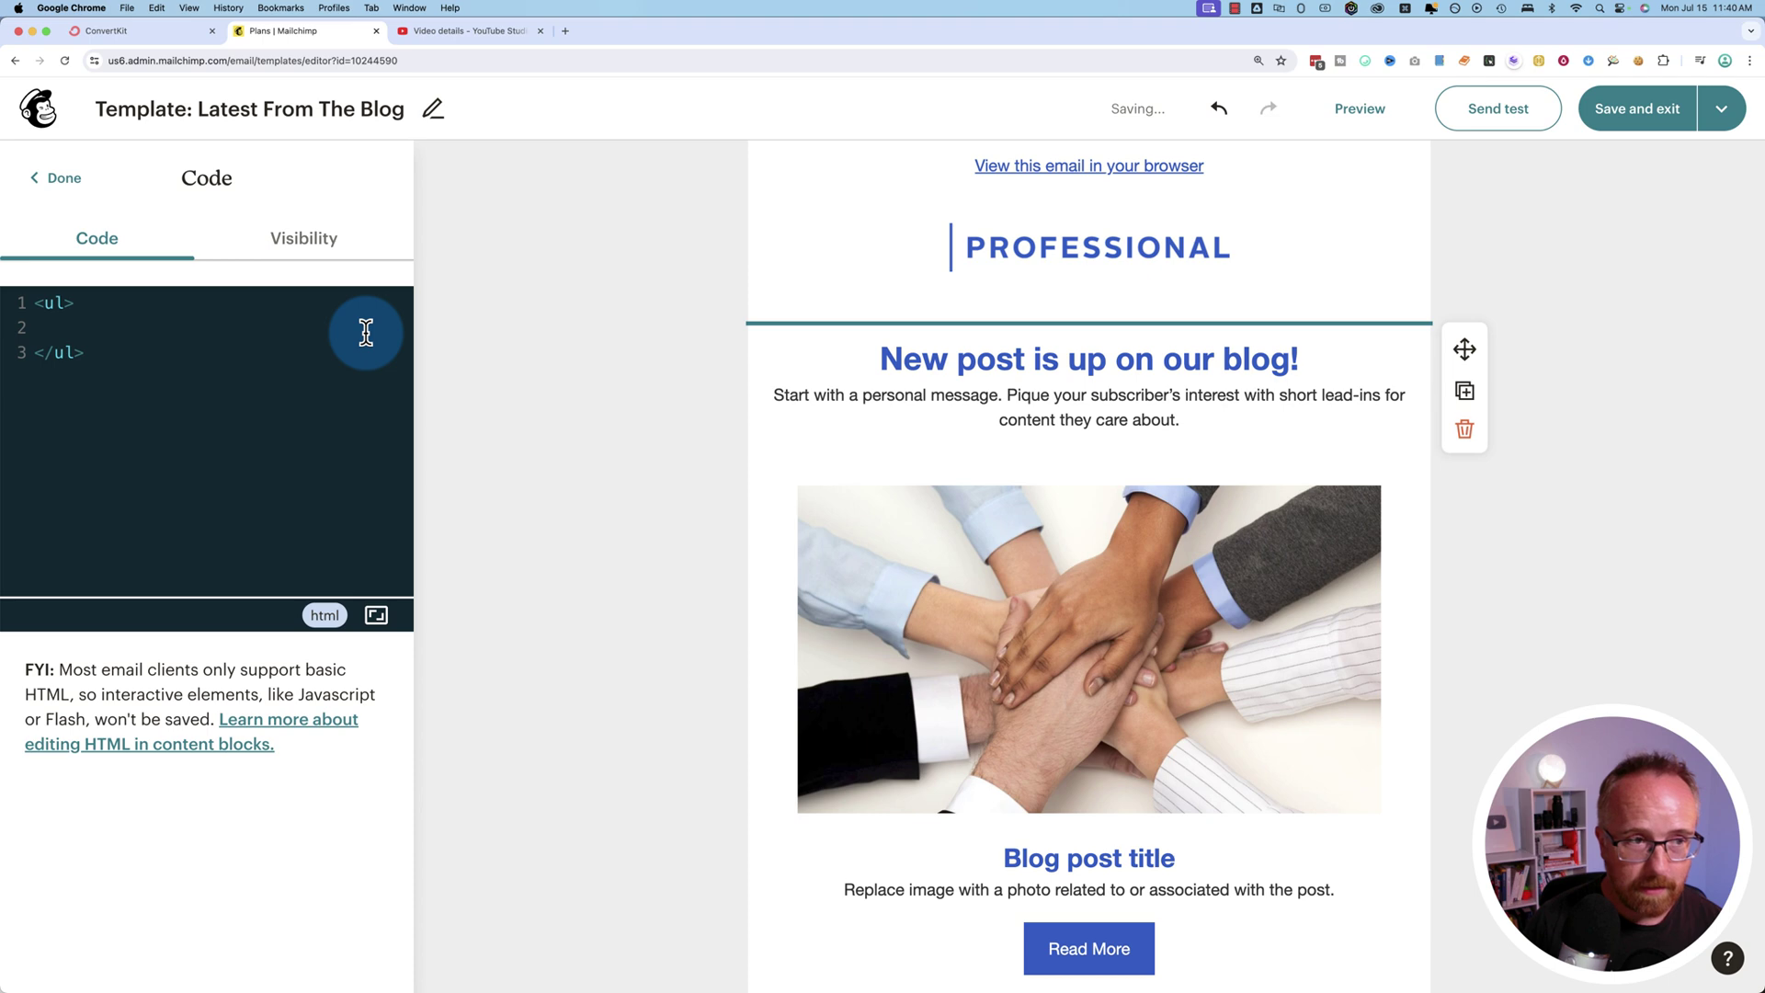
{"action": "type", "text": "<li></li>"}
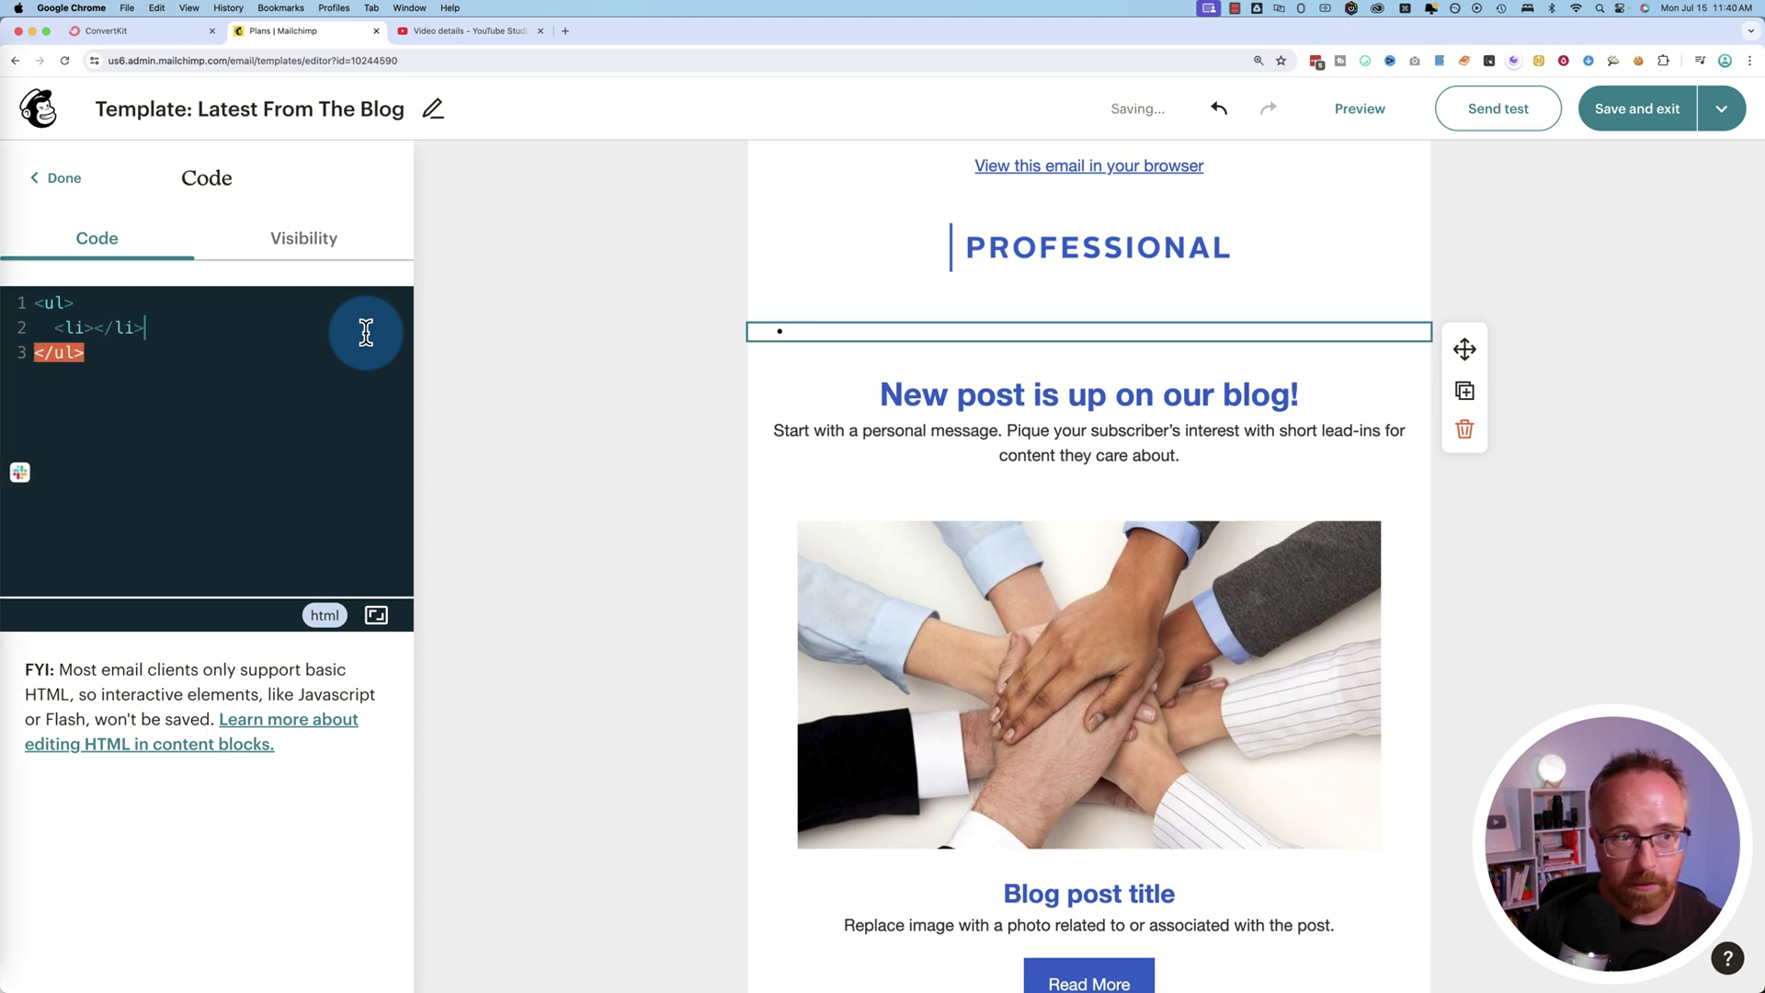
{"action": "key", "text": "Return"}
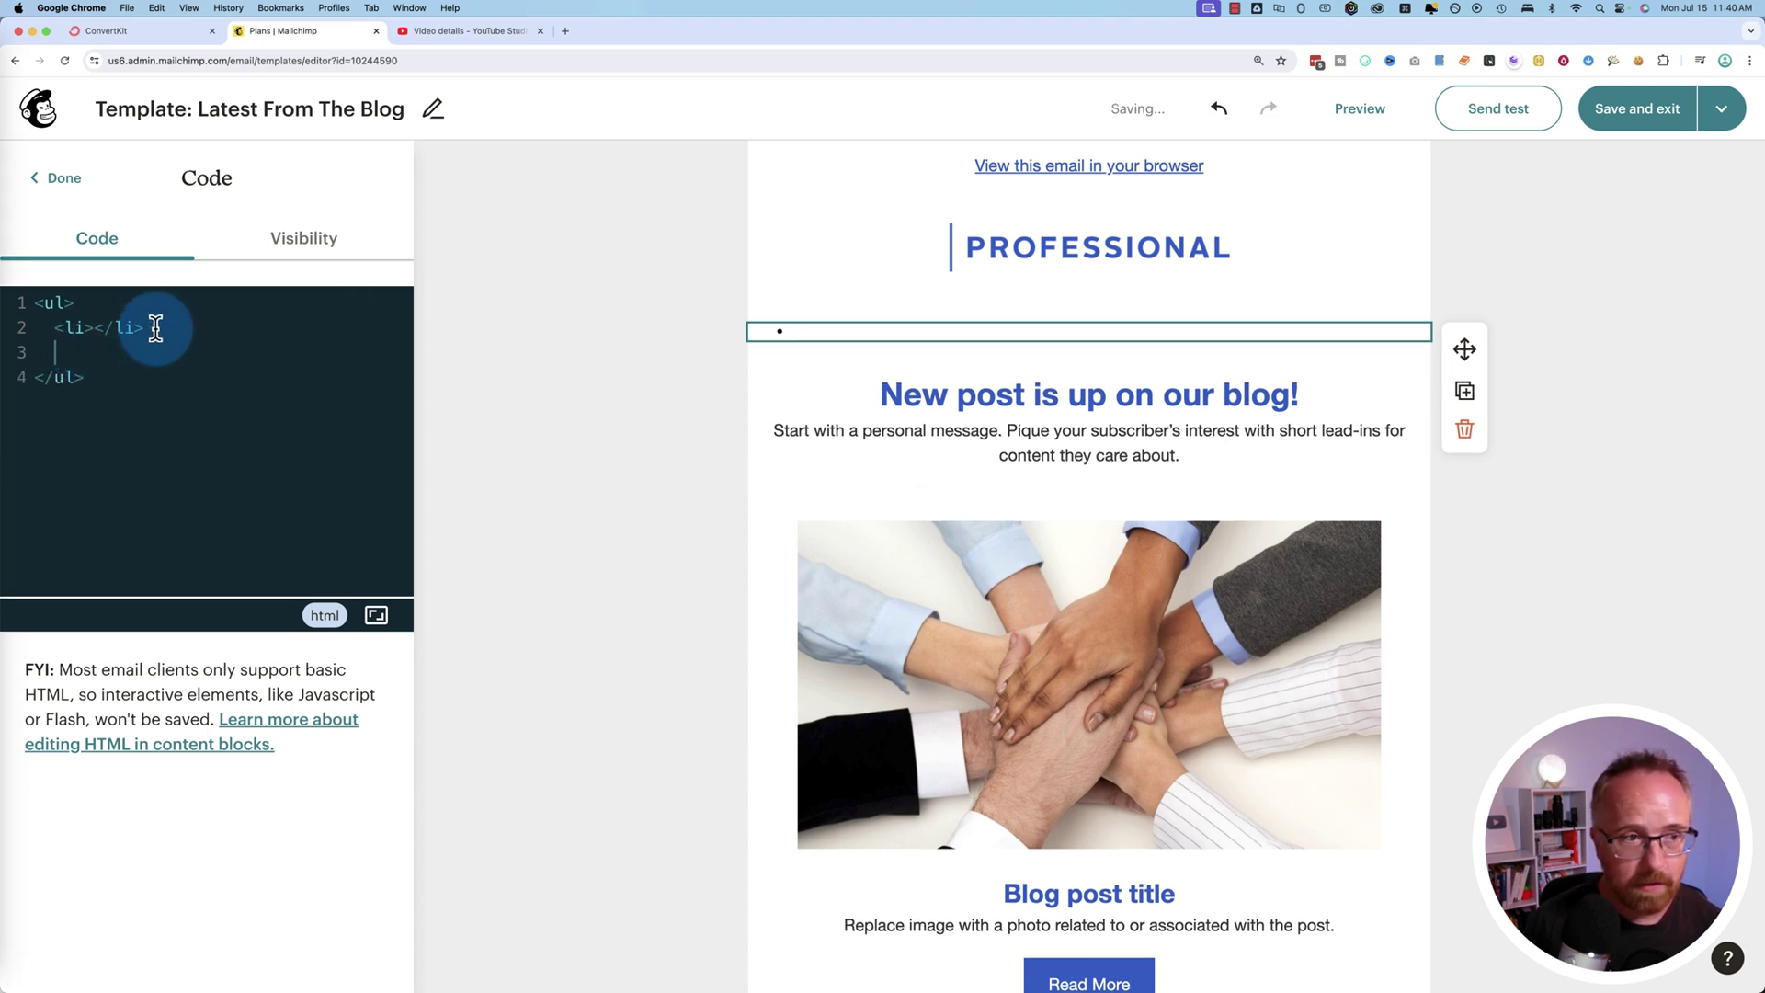
{"action": "key", "text": "super+c"}
{"action": "left_click", "coordinate": [71, 358]}
{"action": "key", "text": "super+v"}
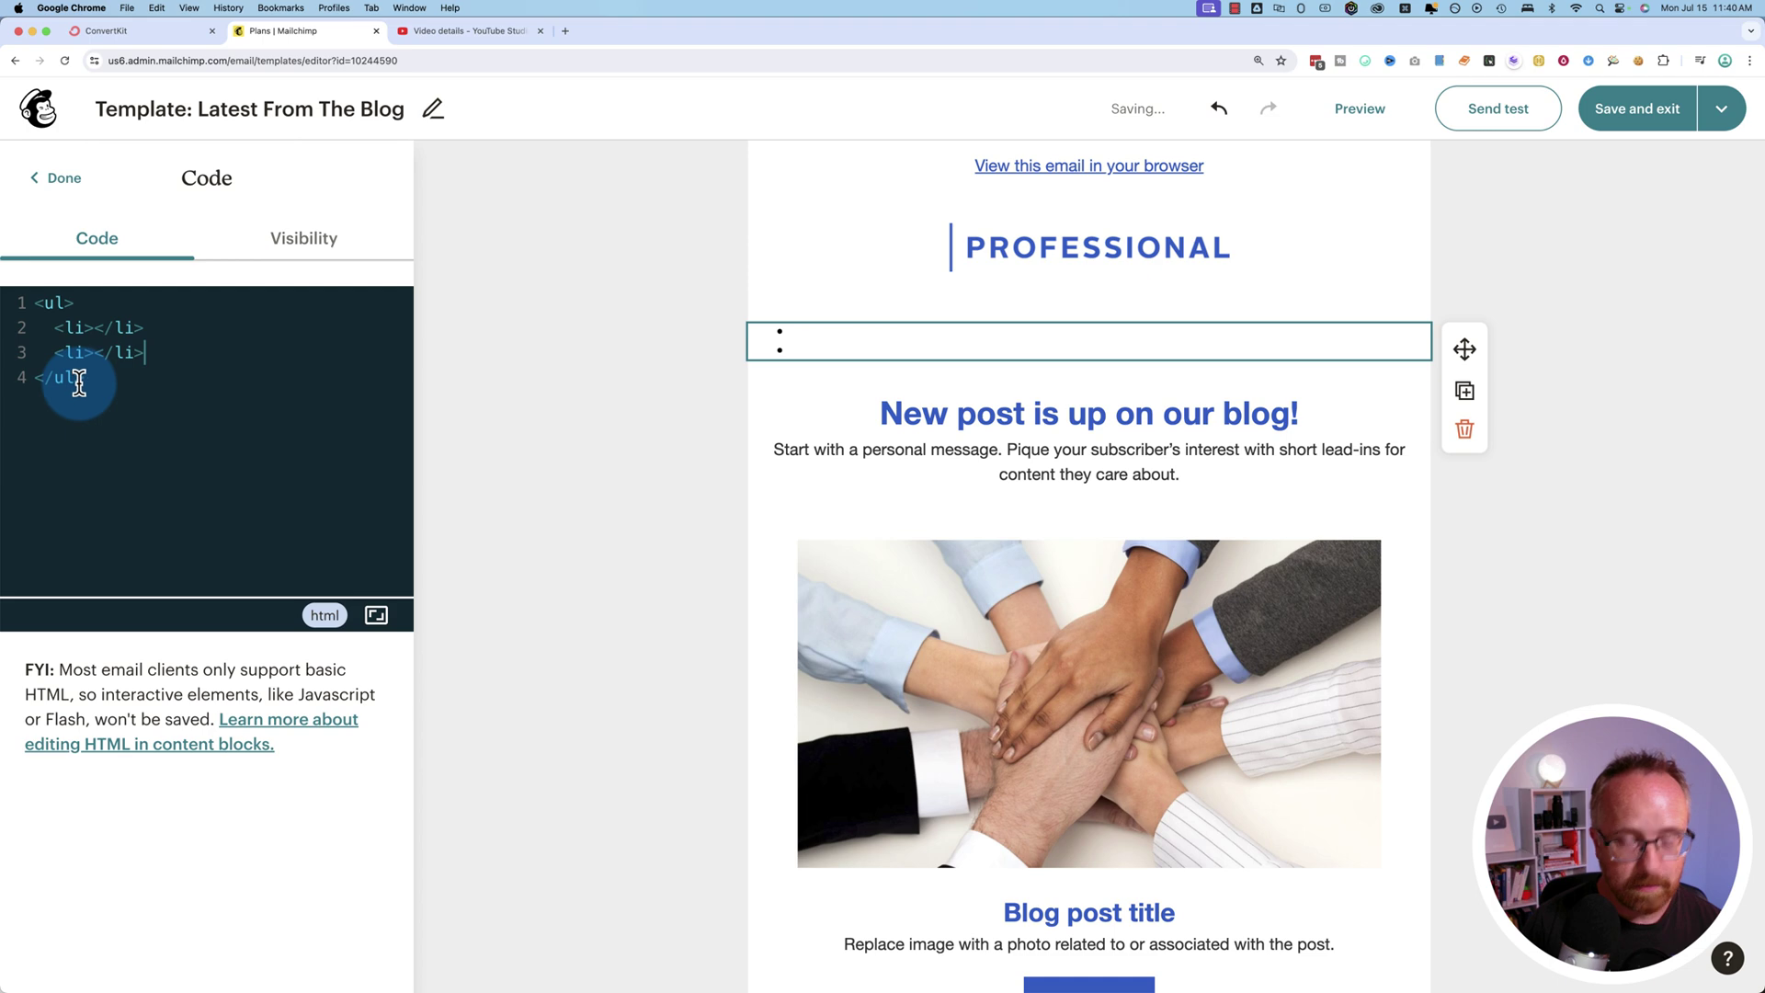
{"action": "key", "text": "super+v"}
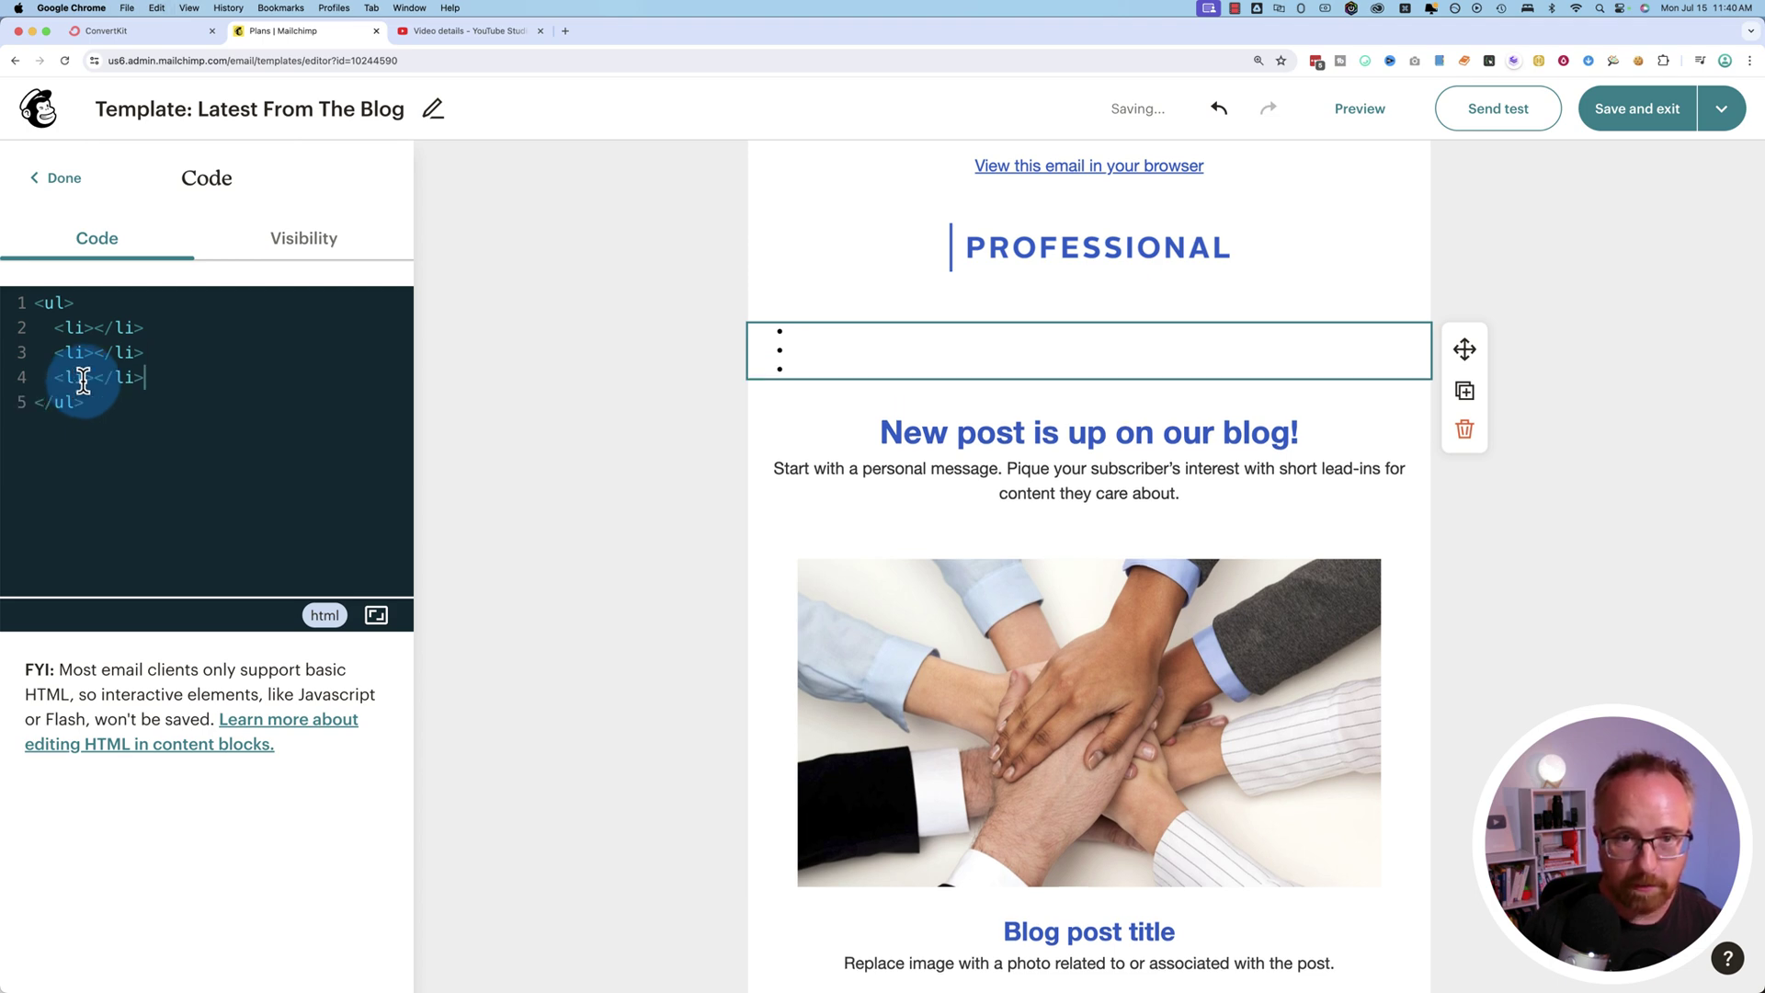
- Fill the three list items with Link 1, Link 2 and Link 3
{"action": "left_click", "coordinate": [92, 327]}
{"action": "type", "text": "Link 1"}
{"action": "left_click_drag", "start_coordinate": [143, 327], "coordinate": [94, 327]}
{"action": "key", "text": "super+c"}
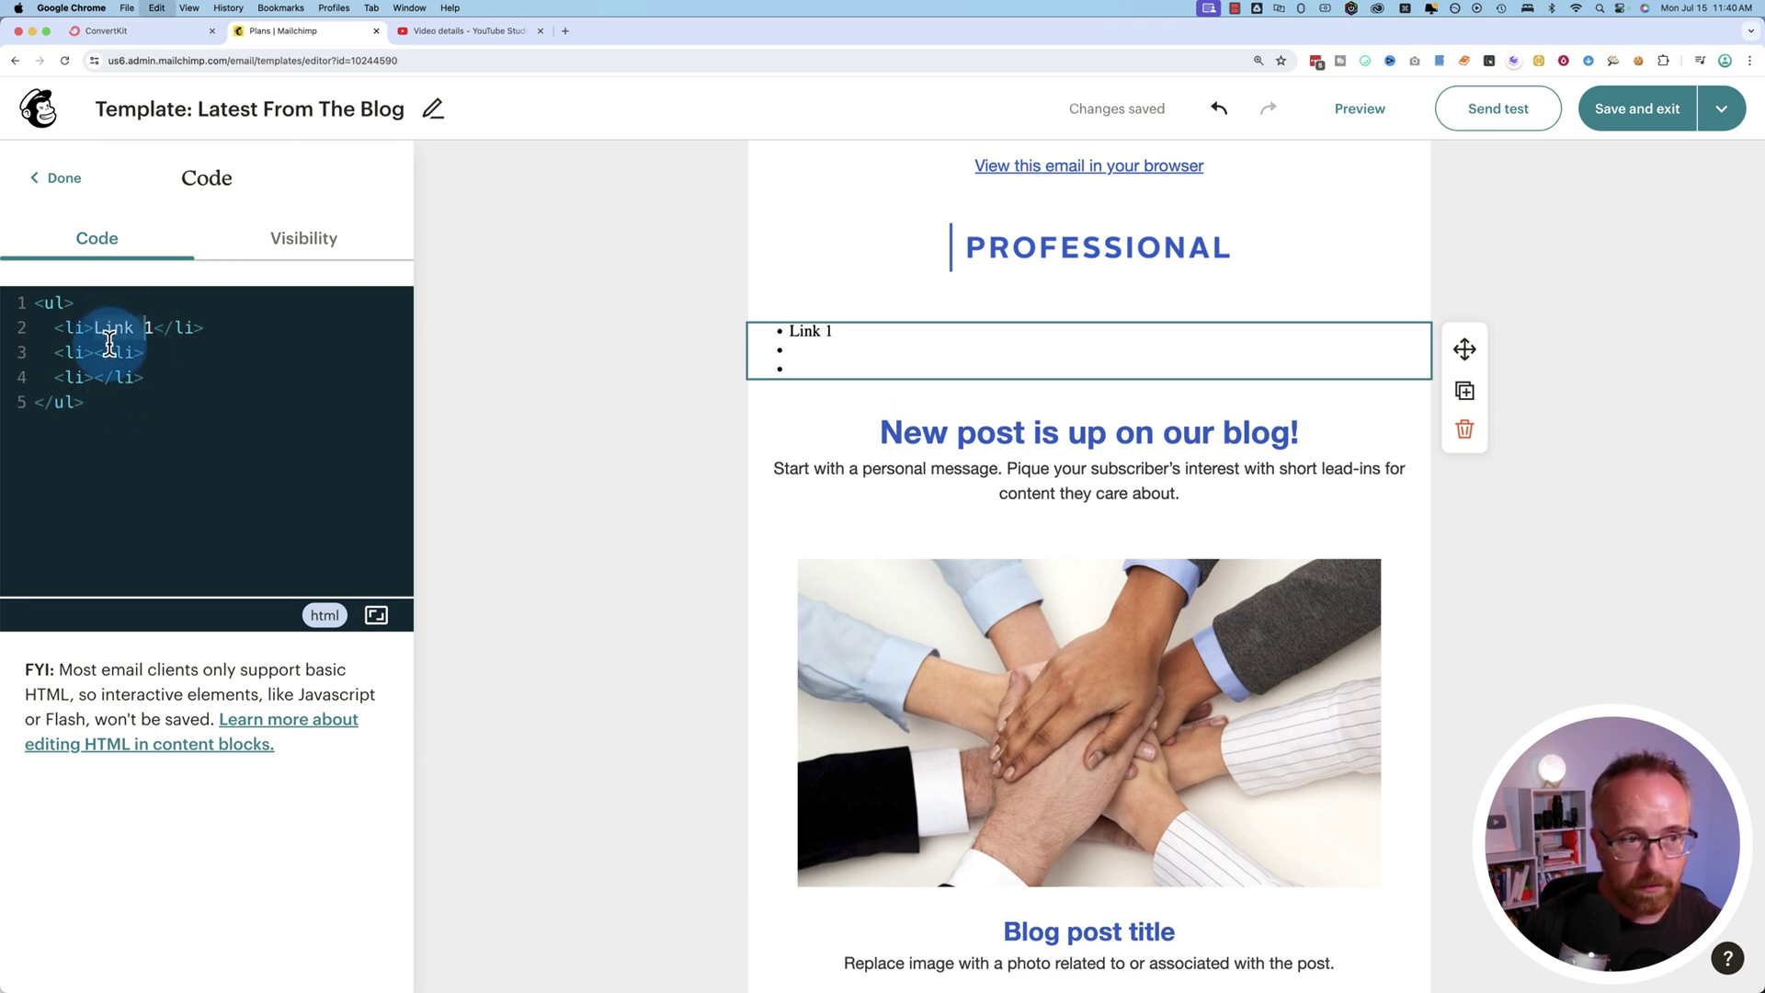
{"action": "left_click", "coordinate": [93, 352]}
{"action": "key", "text": "super+v"}
{"action": "type", "text": "2"}
{"action": "left_click", "coordinate": [94, 377]}
{"action": "key", "text": "super+v"}
{"action": "type", "text": "3"}
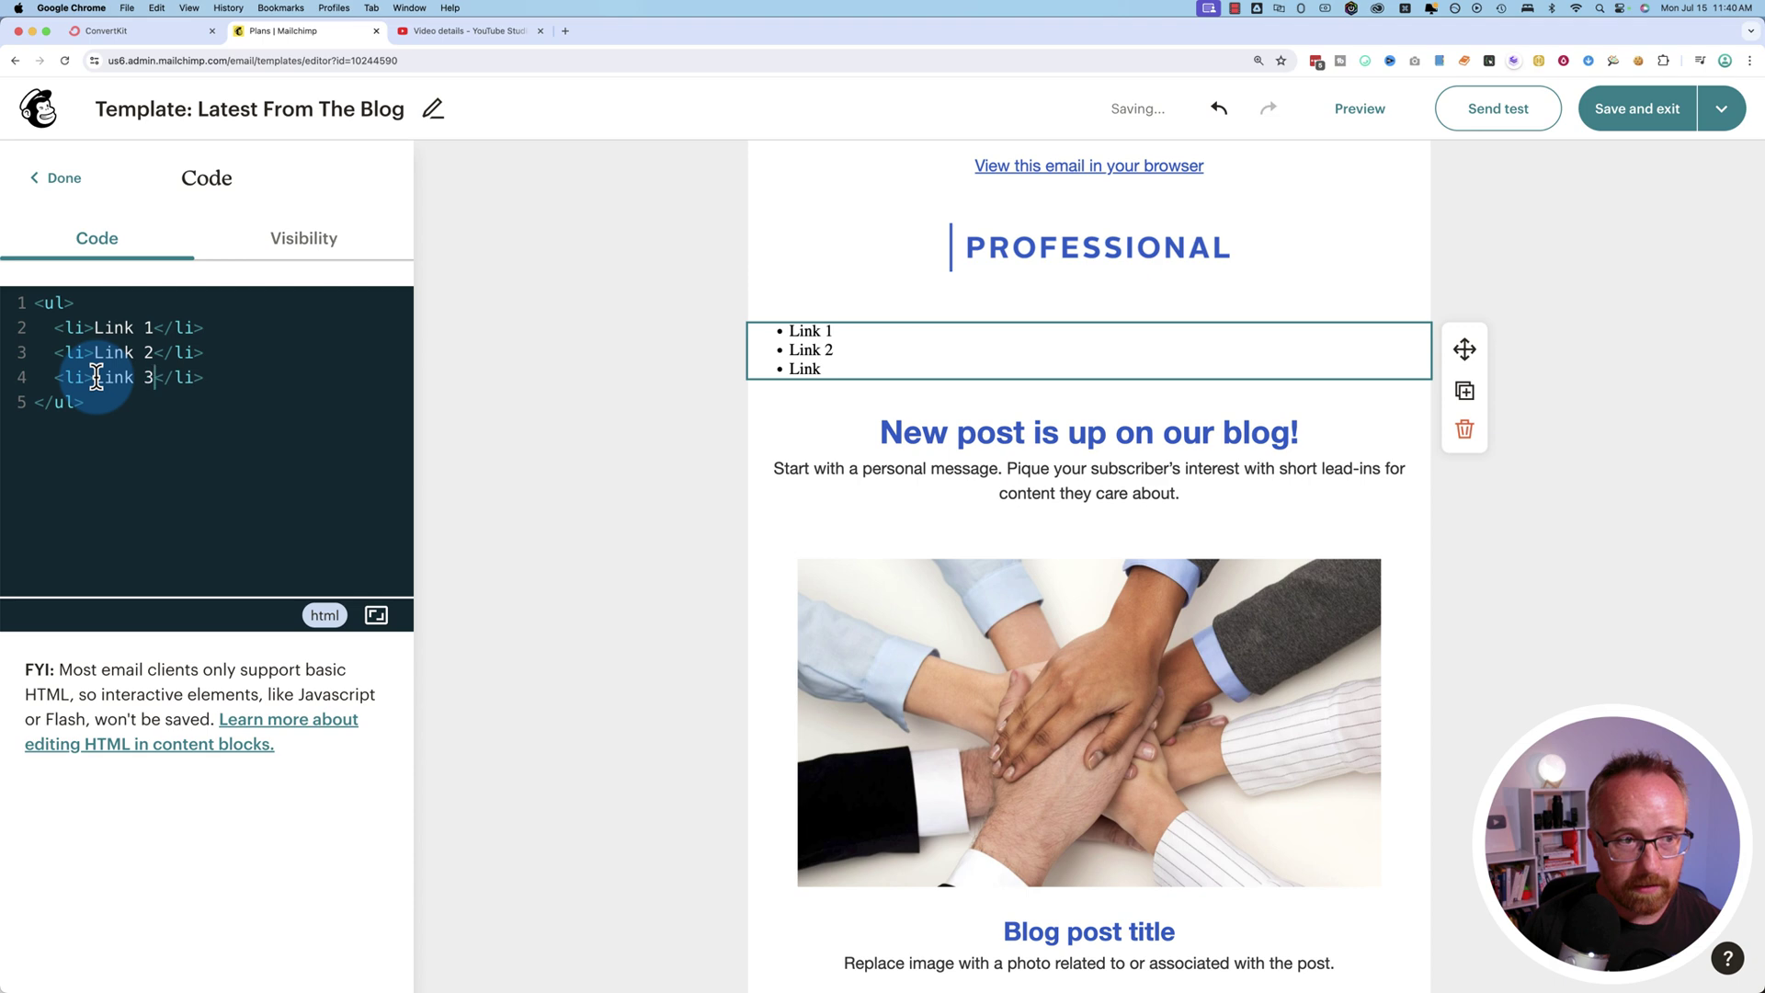
{"action": "left_click", "coordinate": [290, 459]}
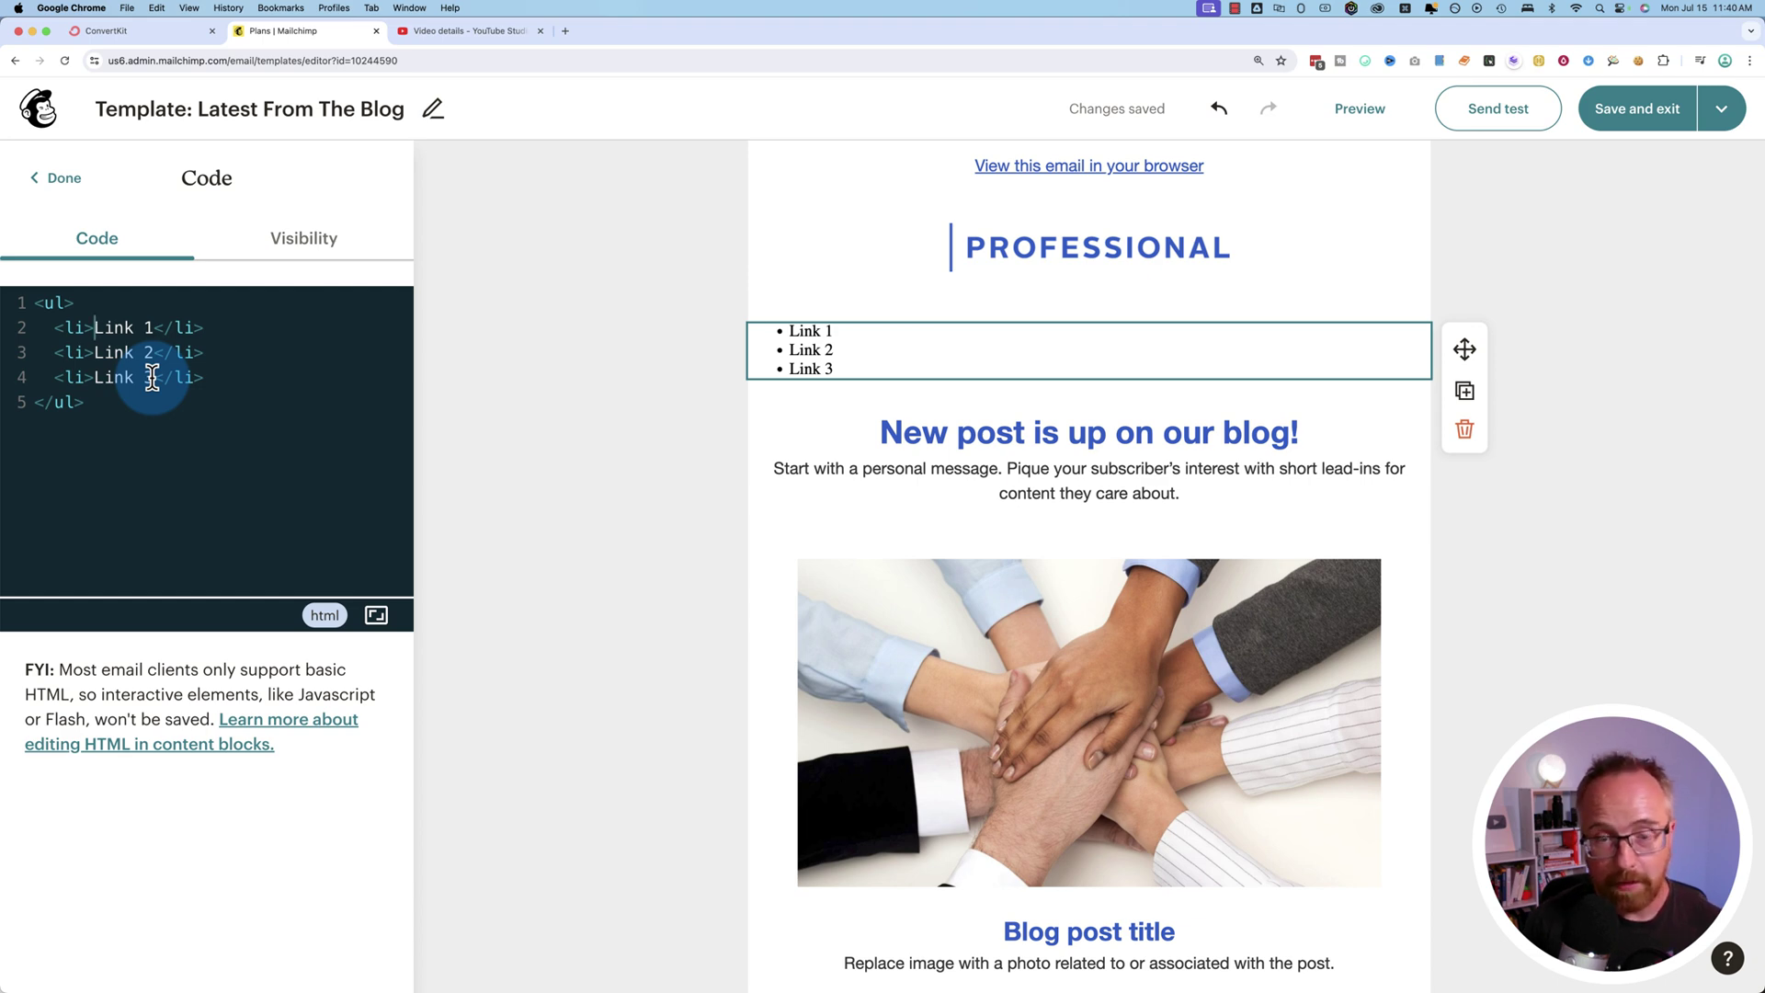
- Wrap Link 1 in <a href="#bottom"> so it points to the bottom anchor
{"action": "type", "text": "<a hre"}
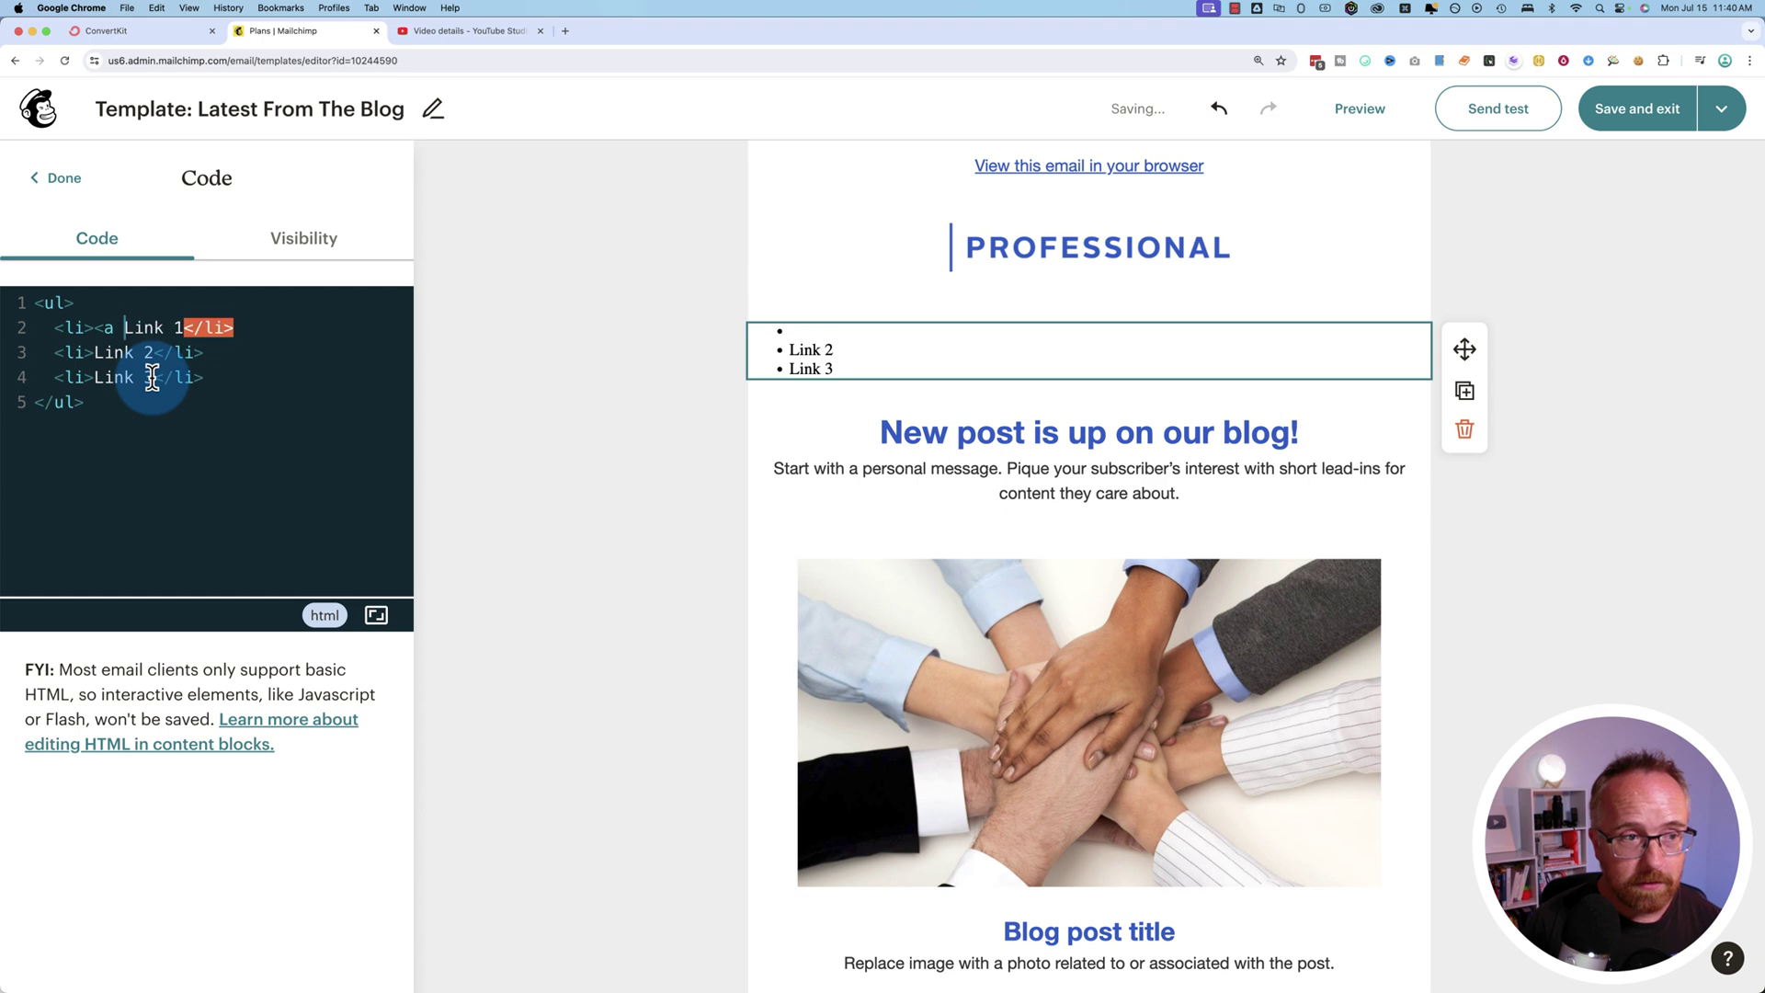
{"action": "type", "text": "f=\""}
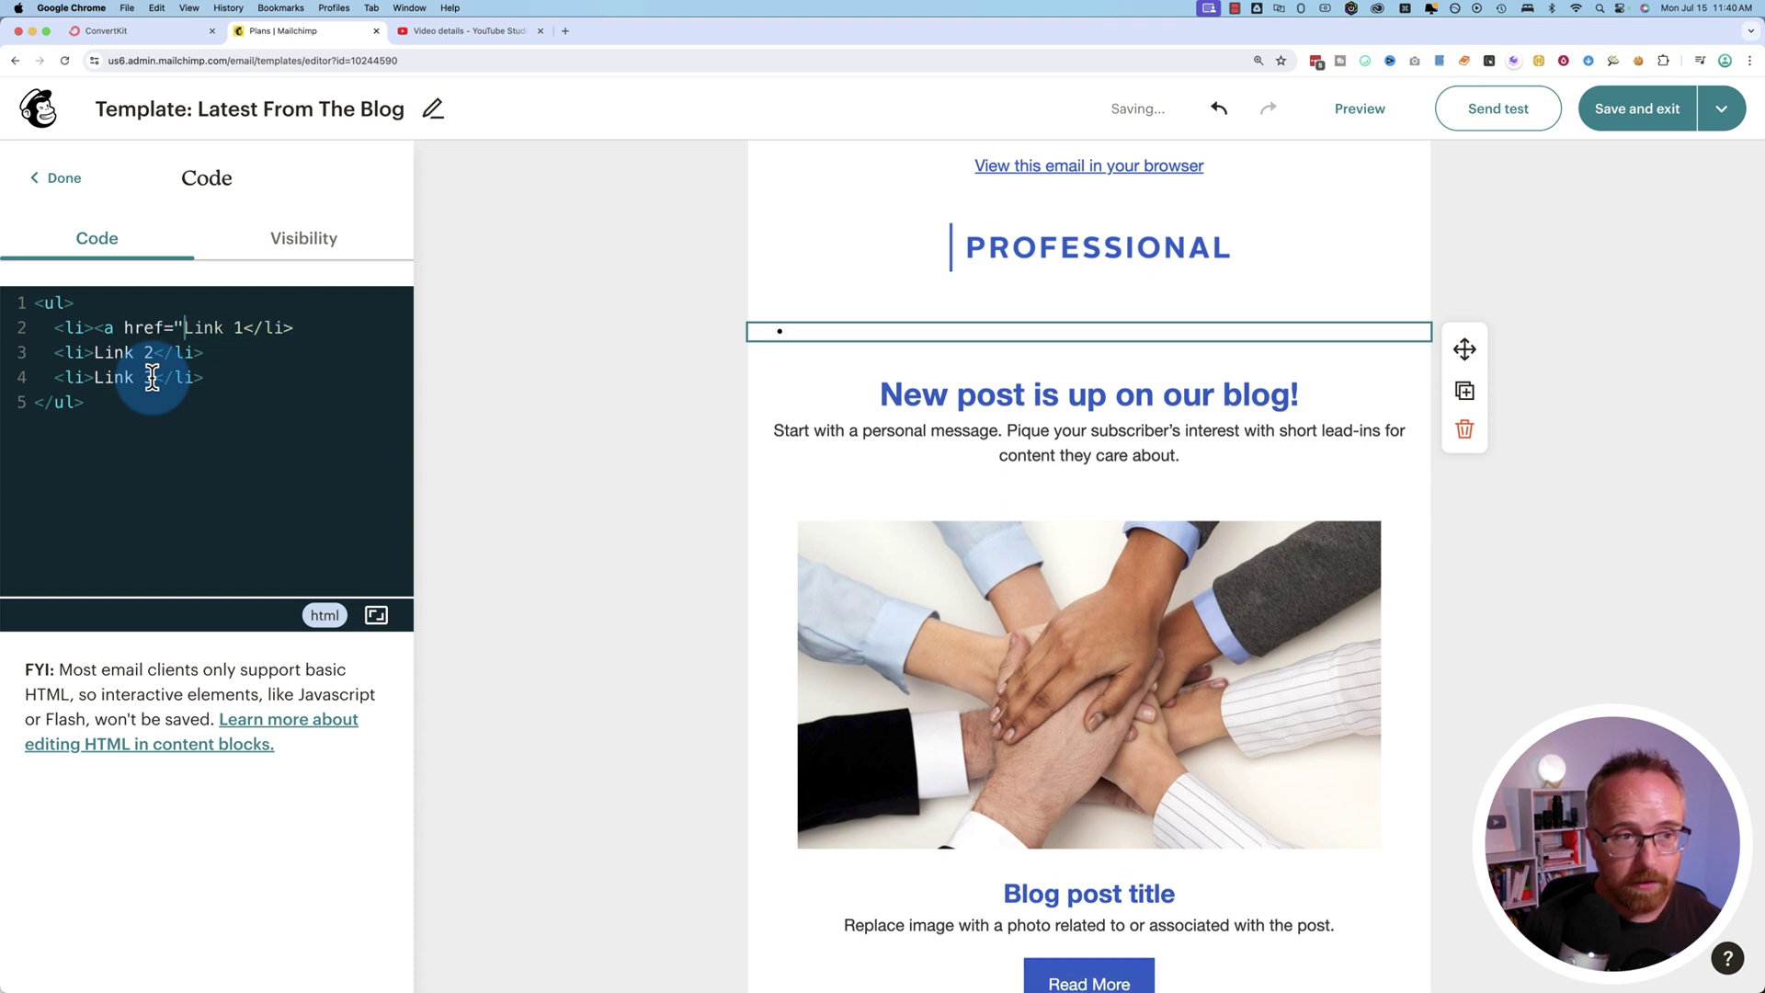
{"action": "type", "text": "\">Link 1"}
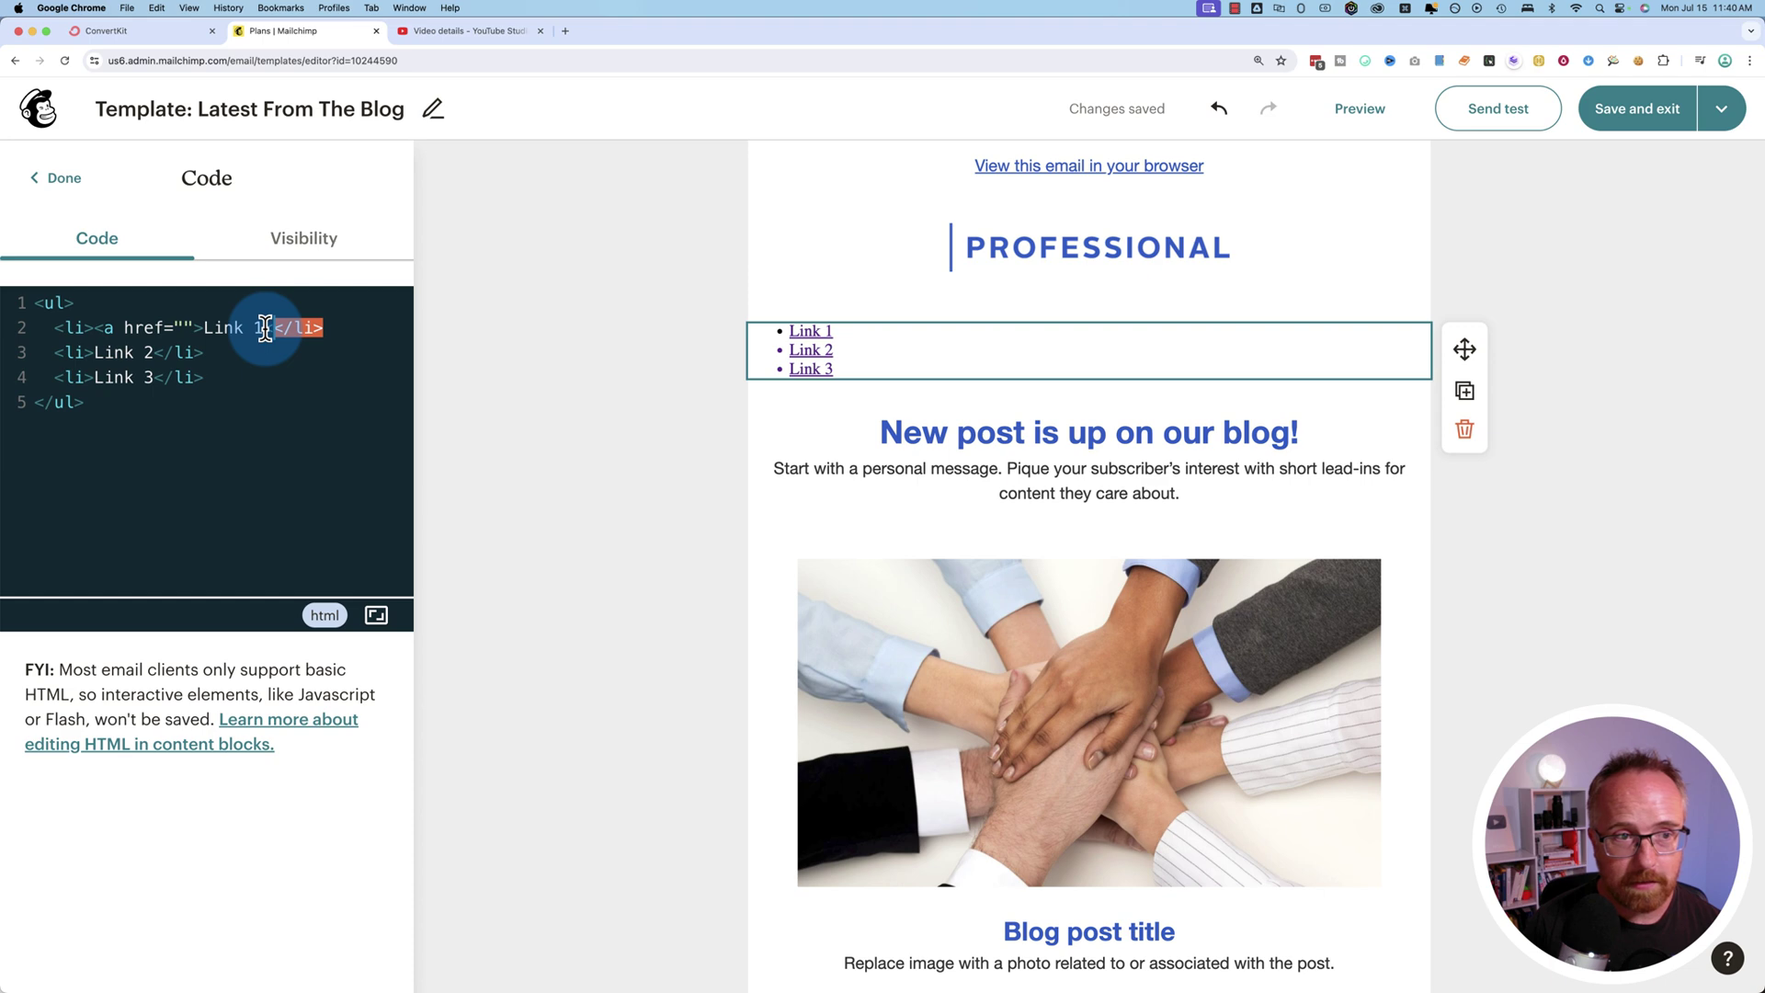
{"action": "type", "text": "</a>"}
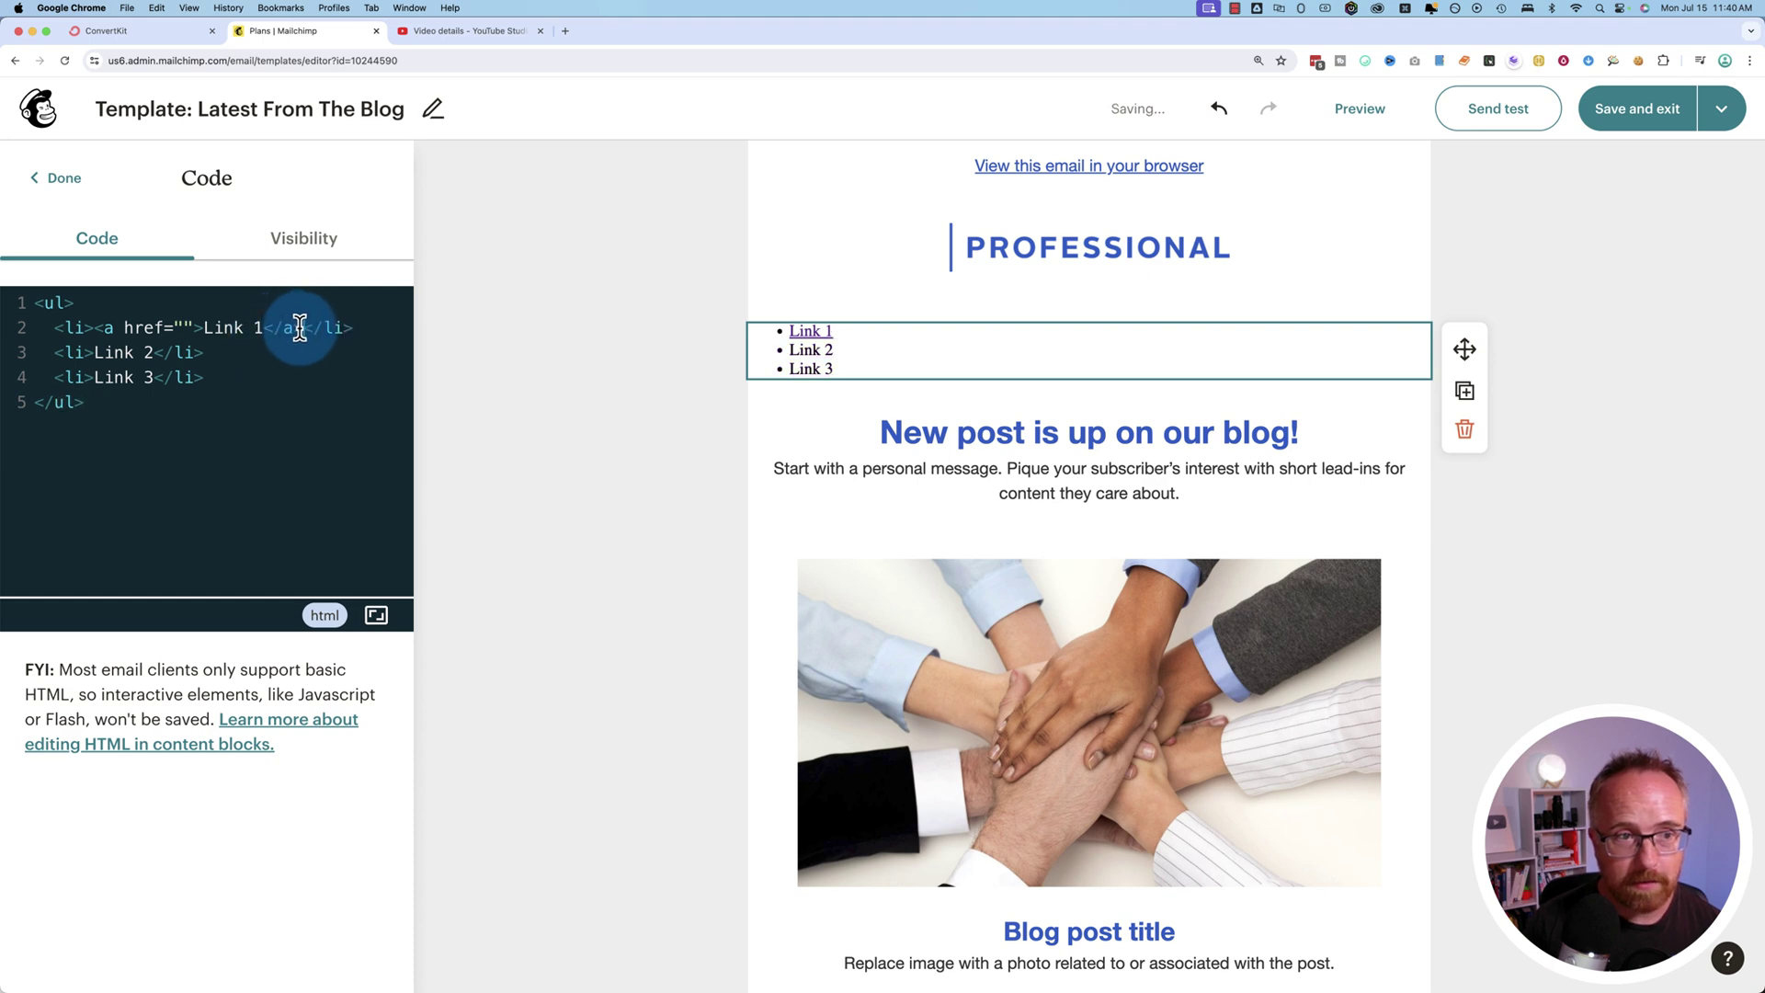
{"action": "left_click", "coordinate": [186, 327]}
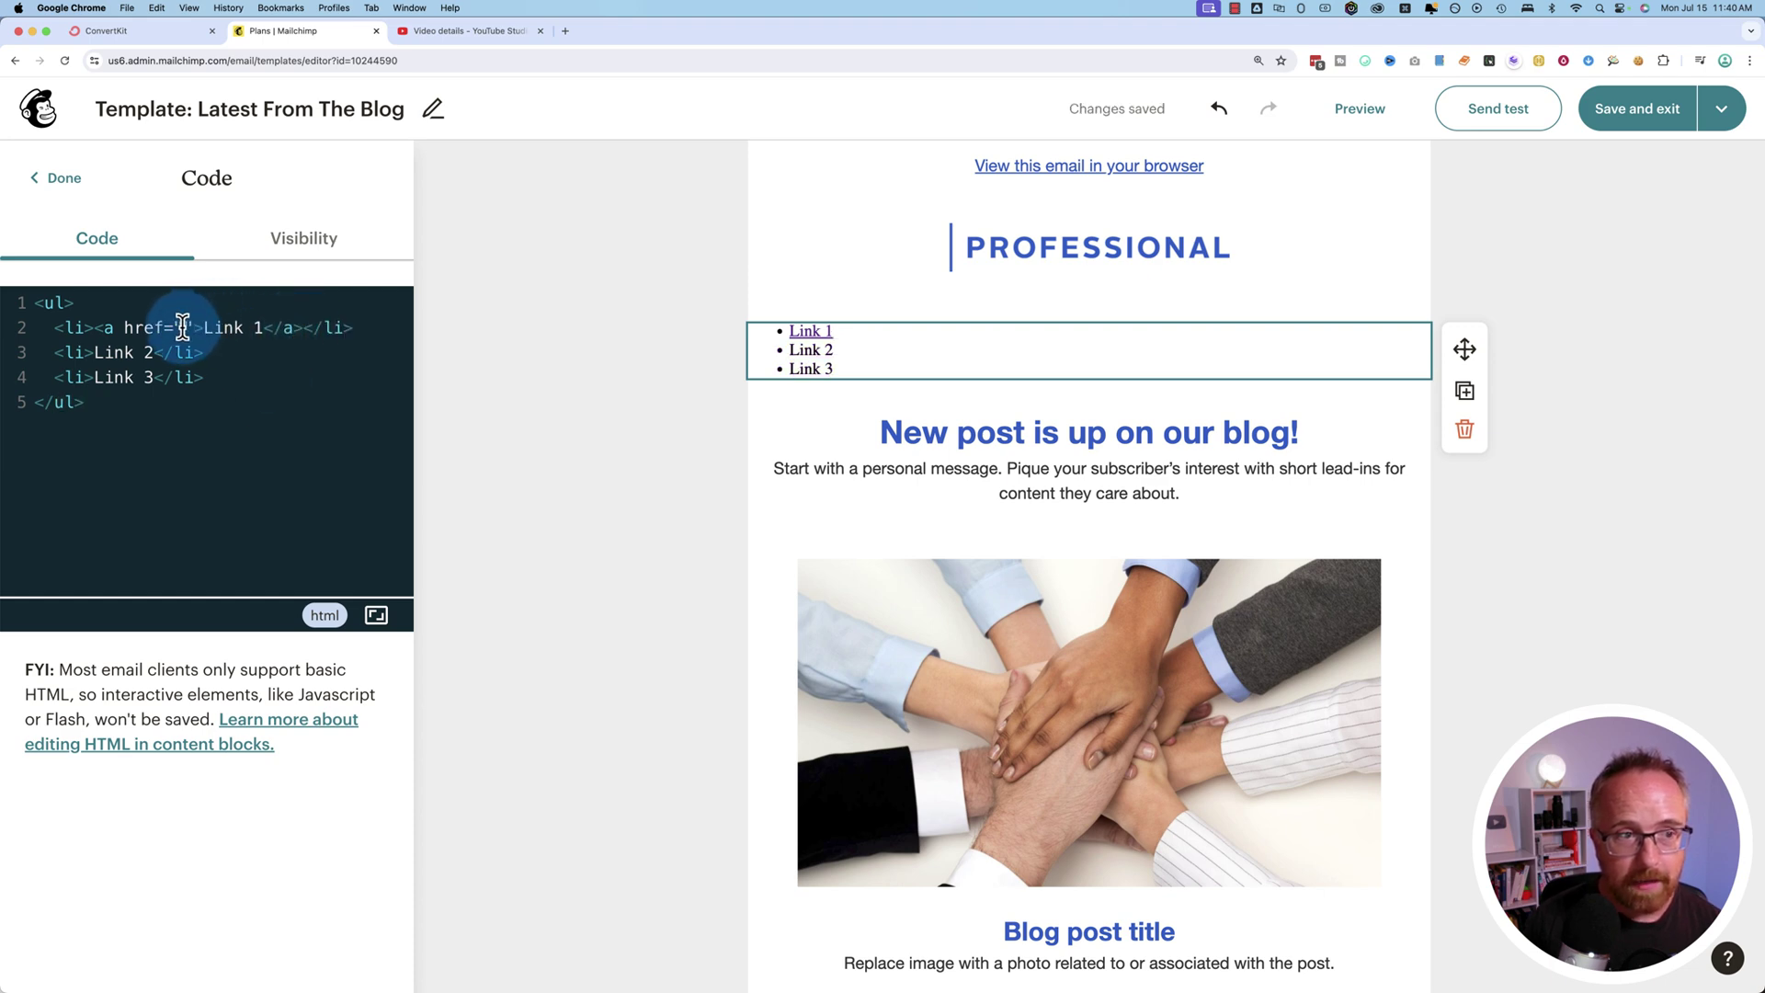
{"action": "type", "text": "#bottom"}
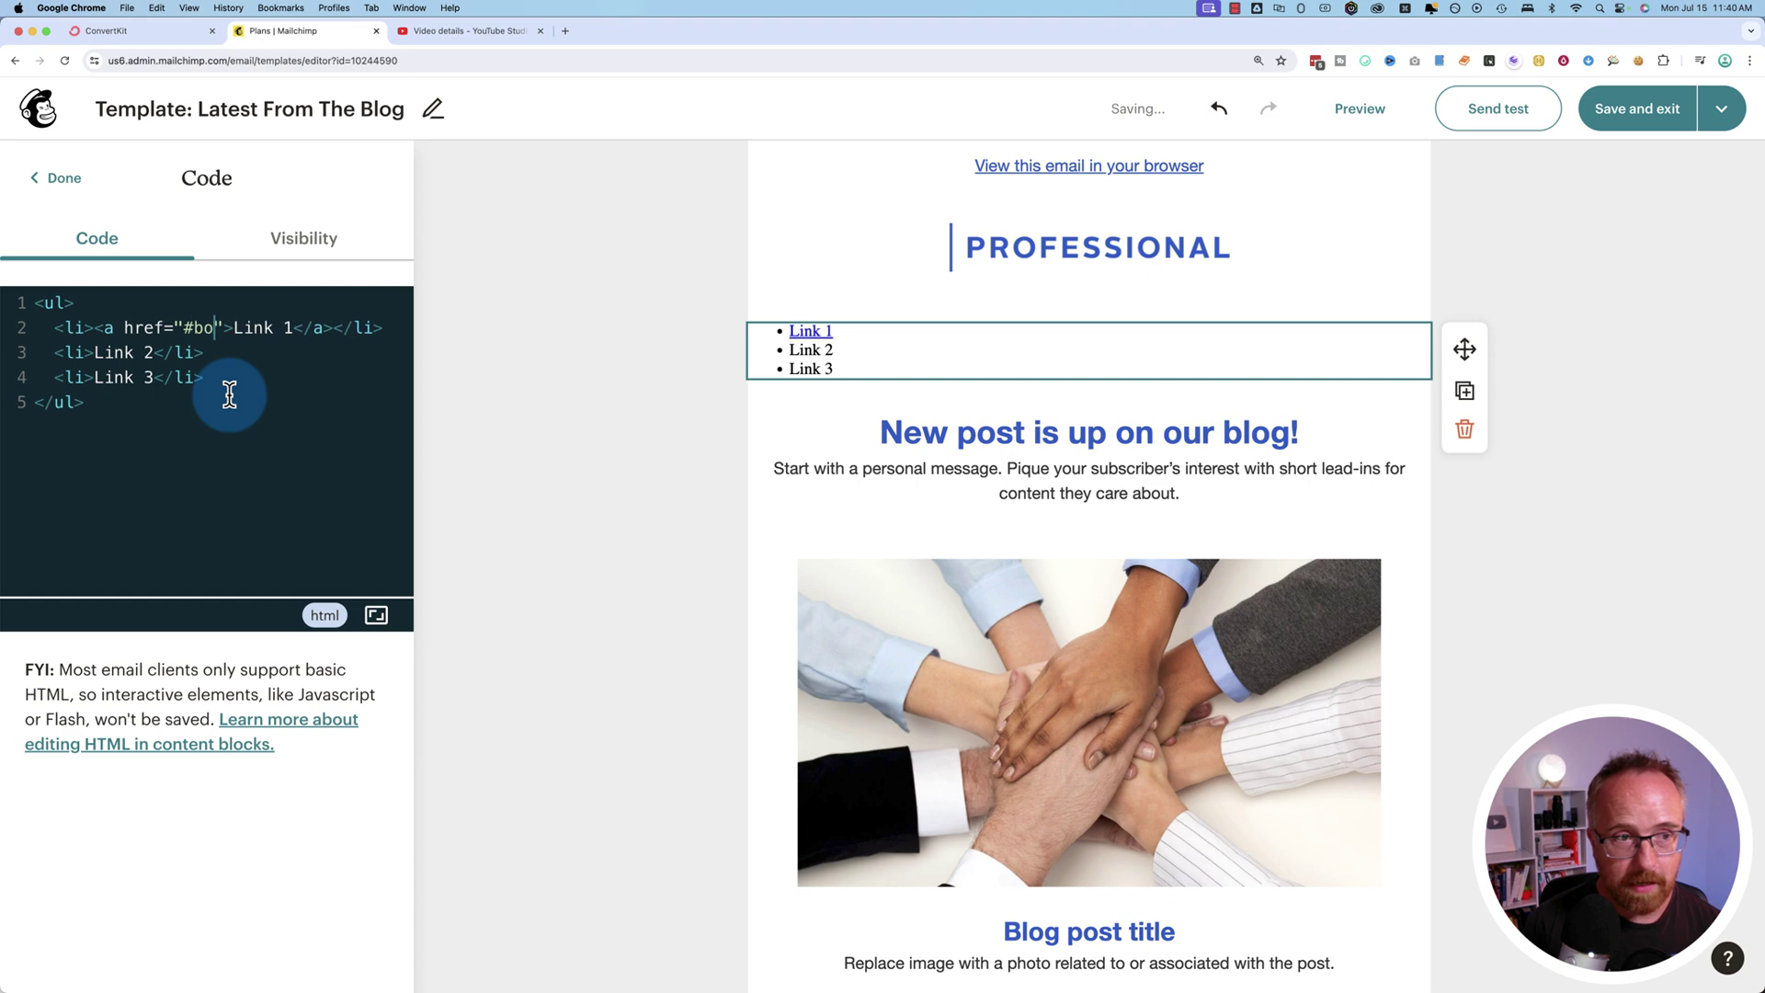
{"action": "left_click", "coordinate": [551, 395]}
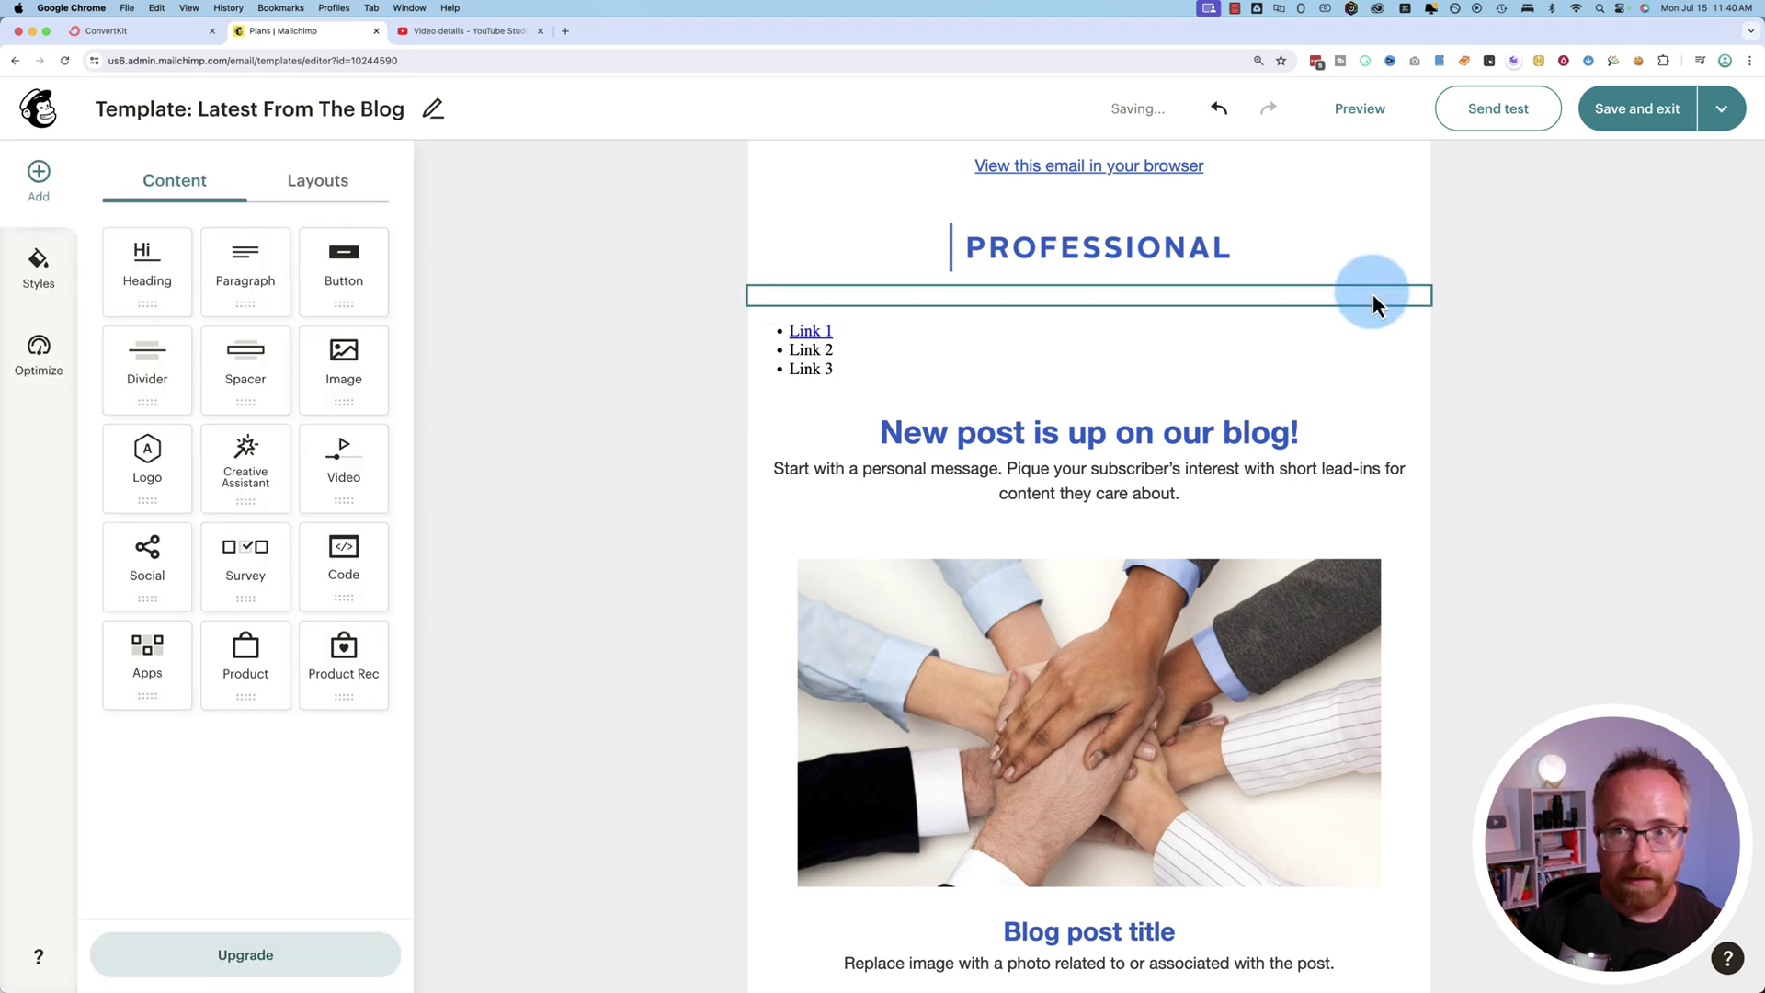
- Send a test email of the template and dismiss the confirmation
{"action": "left_click", "coordinate": [1720, 112]}
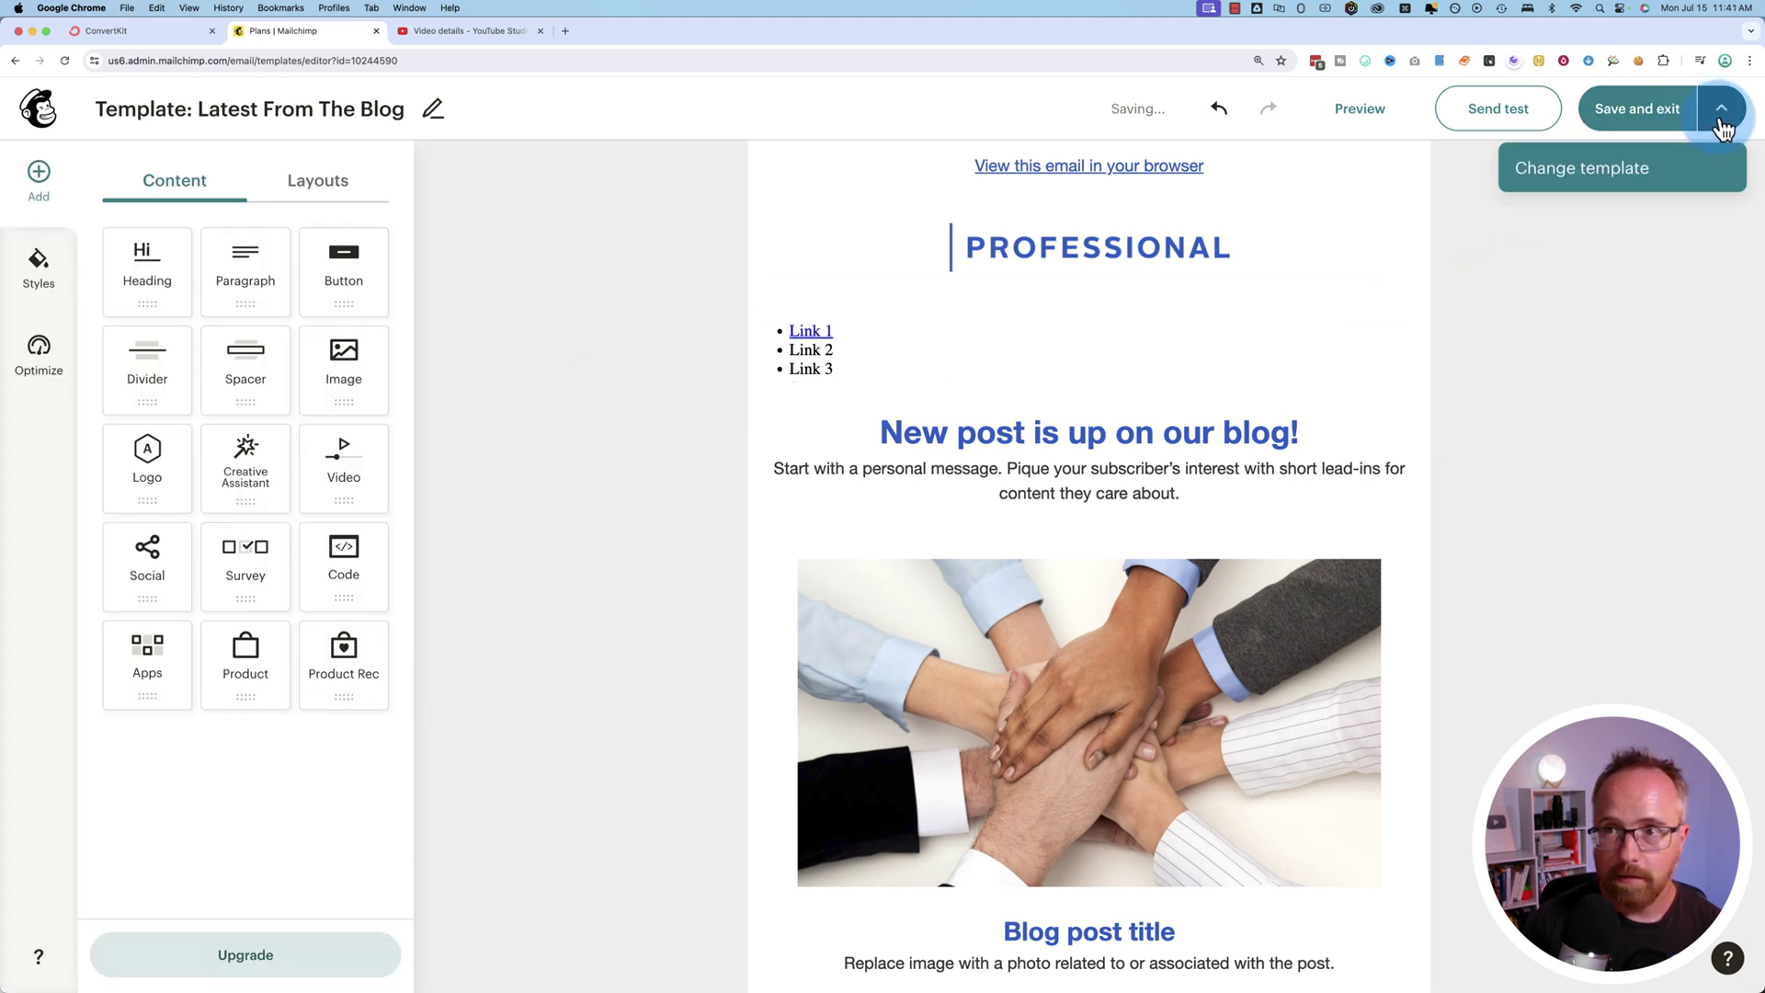
{"action": "left_click", "coordinate": [1484, 126]}
{"action": "left_click", "coordinate": [660, 607]}
{"action": "left_click", "coordinate": [1142, 741]}
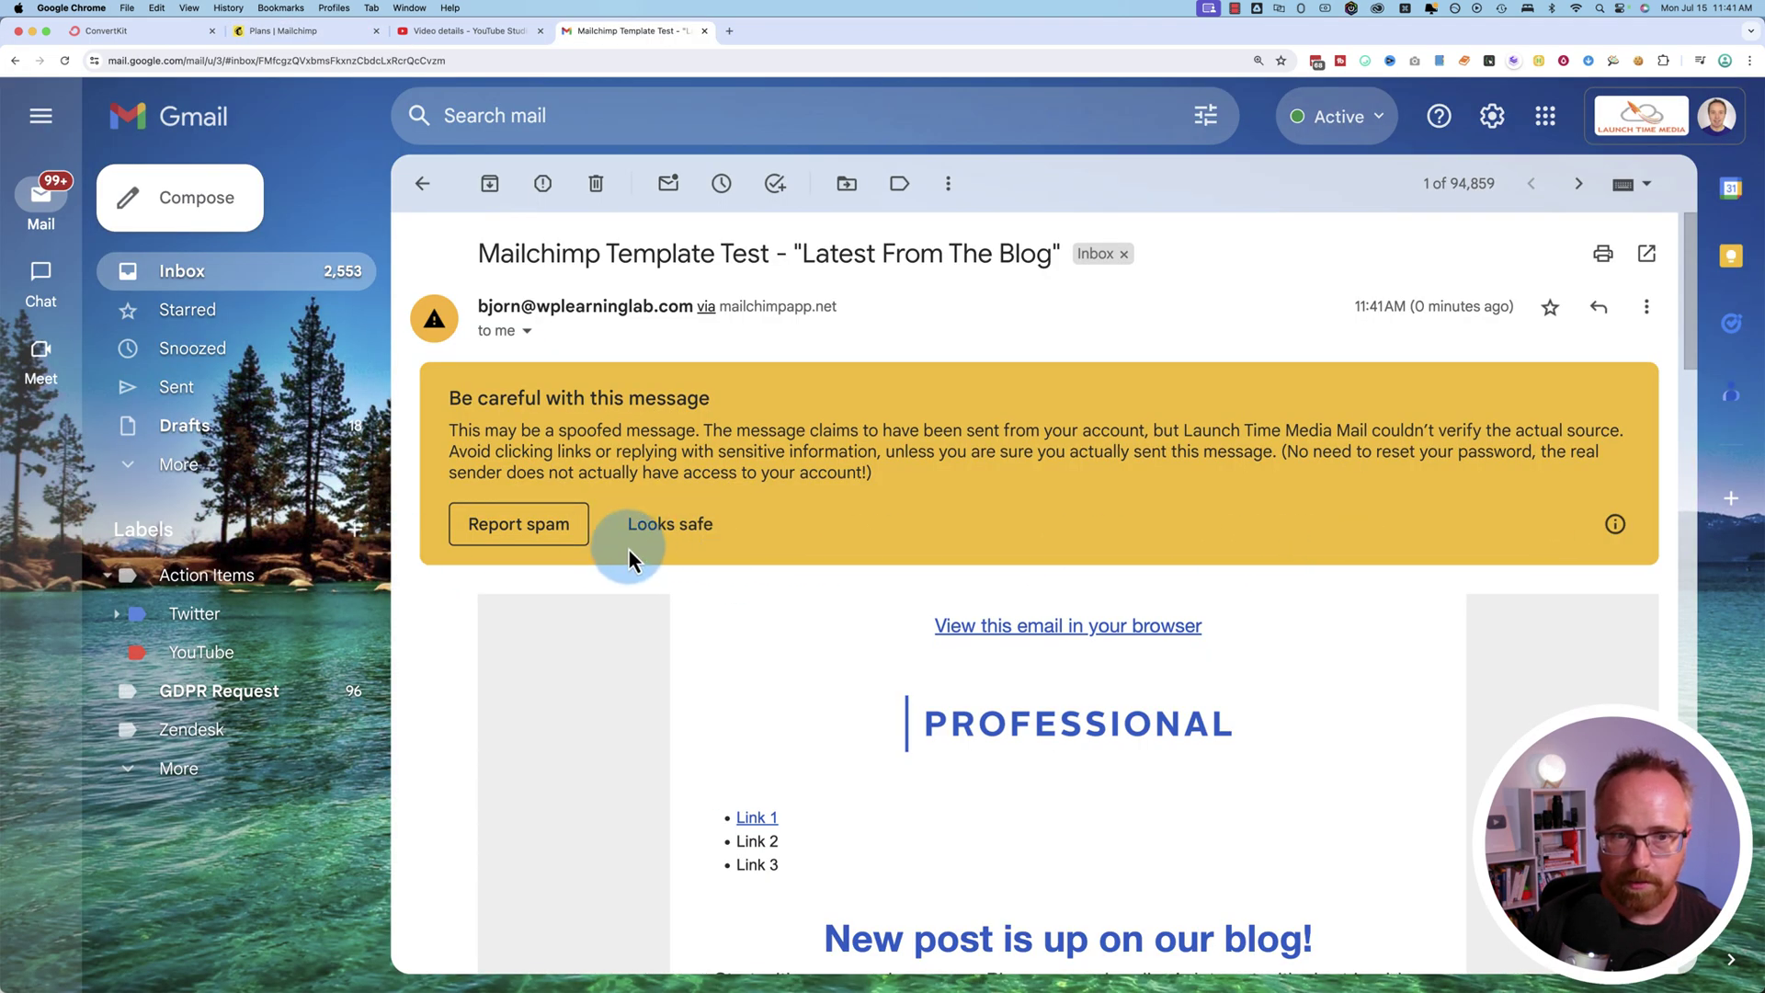
- In the Gmail test email, click Link 1 and confirm it jumps down between the blog posts
{"action": "scroll", "coordinate": [705, 676], "scroll_direction": "down", "scroll_amount": 3}
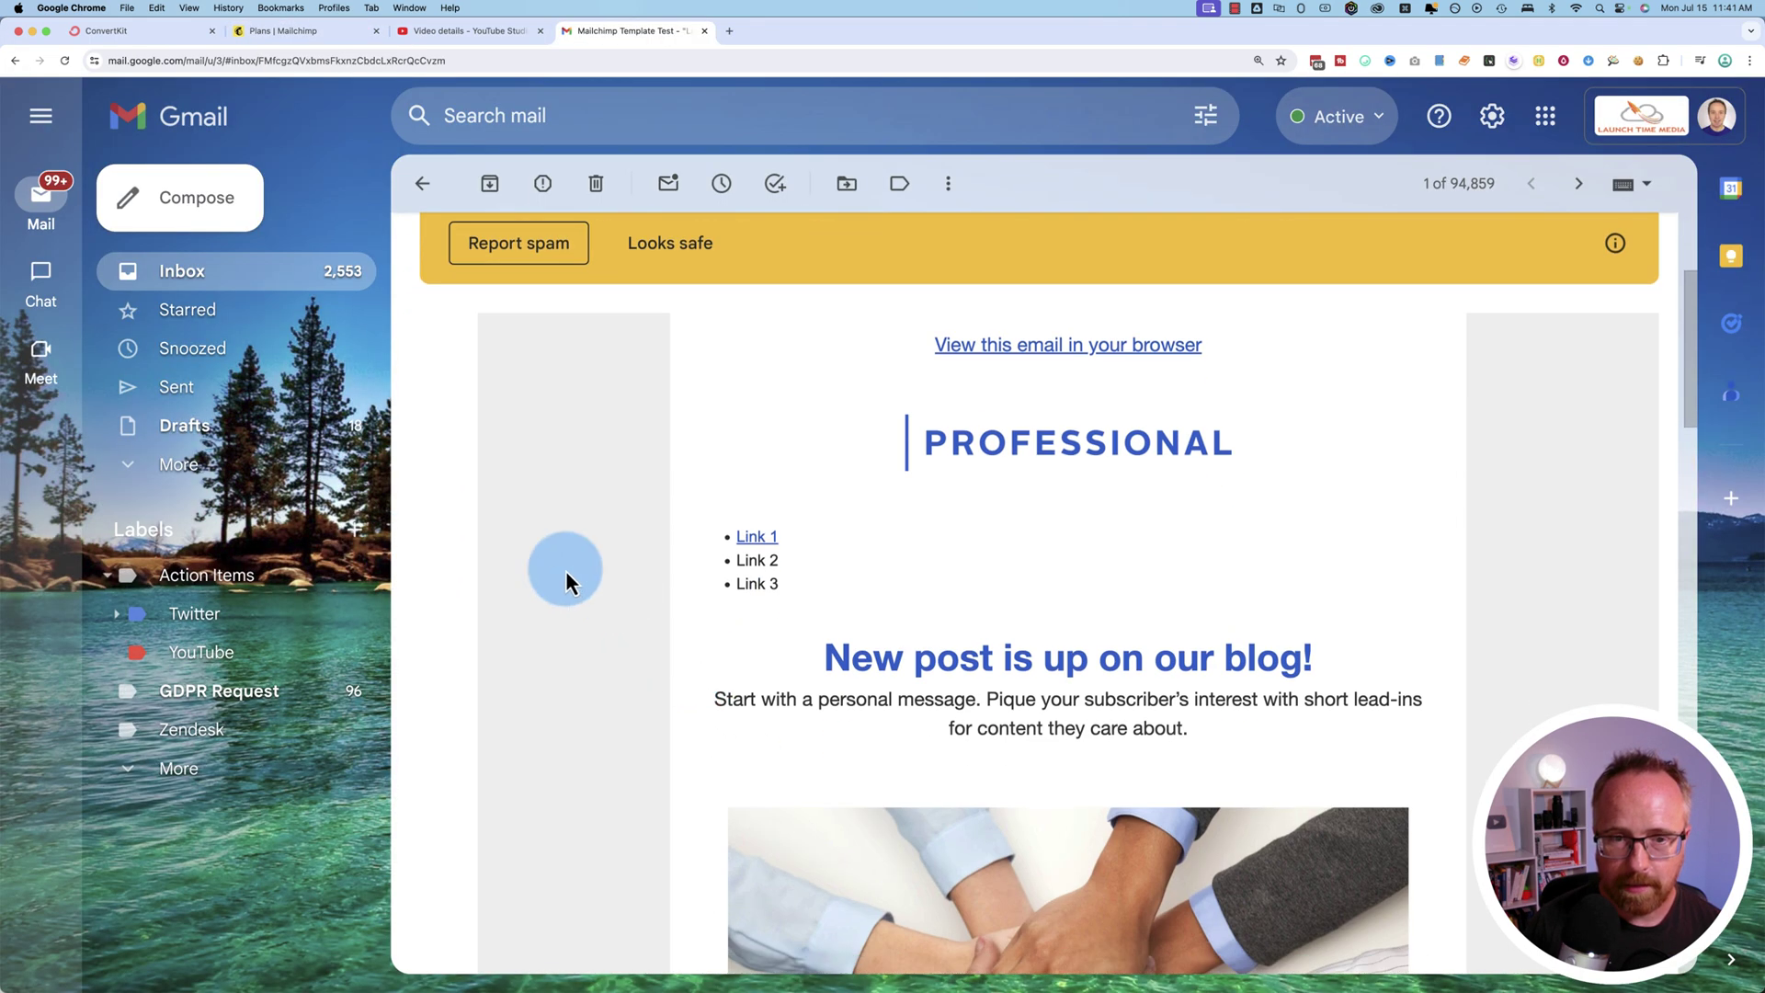
{"action": "left_click", "coordinate": [756, 537]}
{"action": "scroll", "coordinate": [956, 350], "scroll_direction": "up", "scroll_amount": 1}
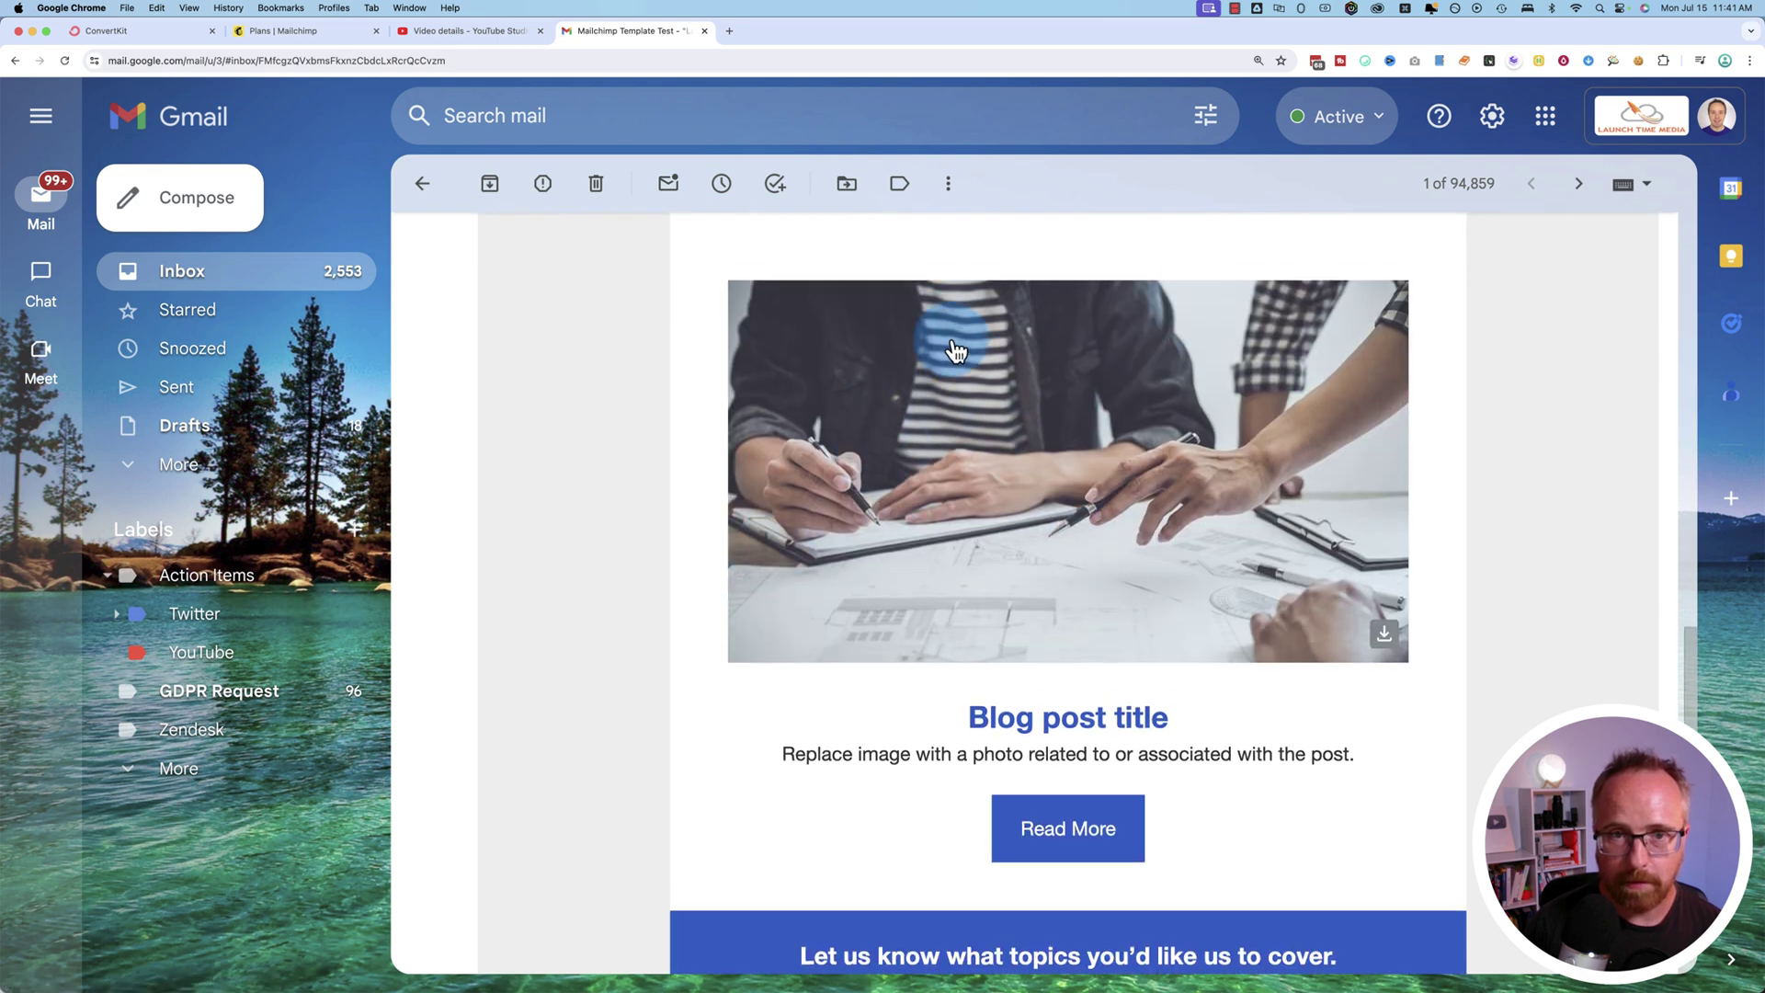
{"action": "scroll", "coordinate": [934, 276], "scroll_direction": "up", "scroll_amount": 1}
{"action": "scroll", "coordinate": [966, 308], "scroll_direction": "down", "scroll_amount": 2}
{"action": "scroll", "coordinate": [808, 244], "scroll_direction": "up", "scroll_amount": 1}
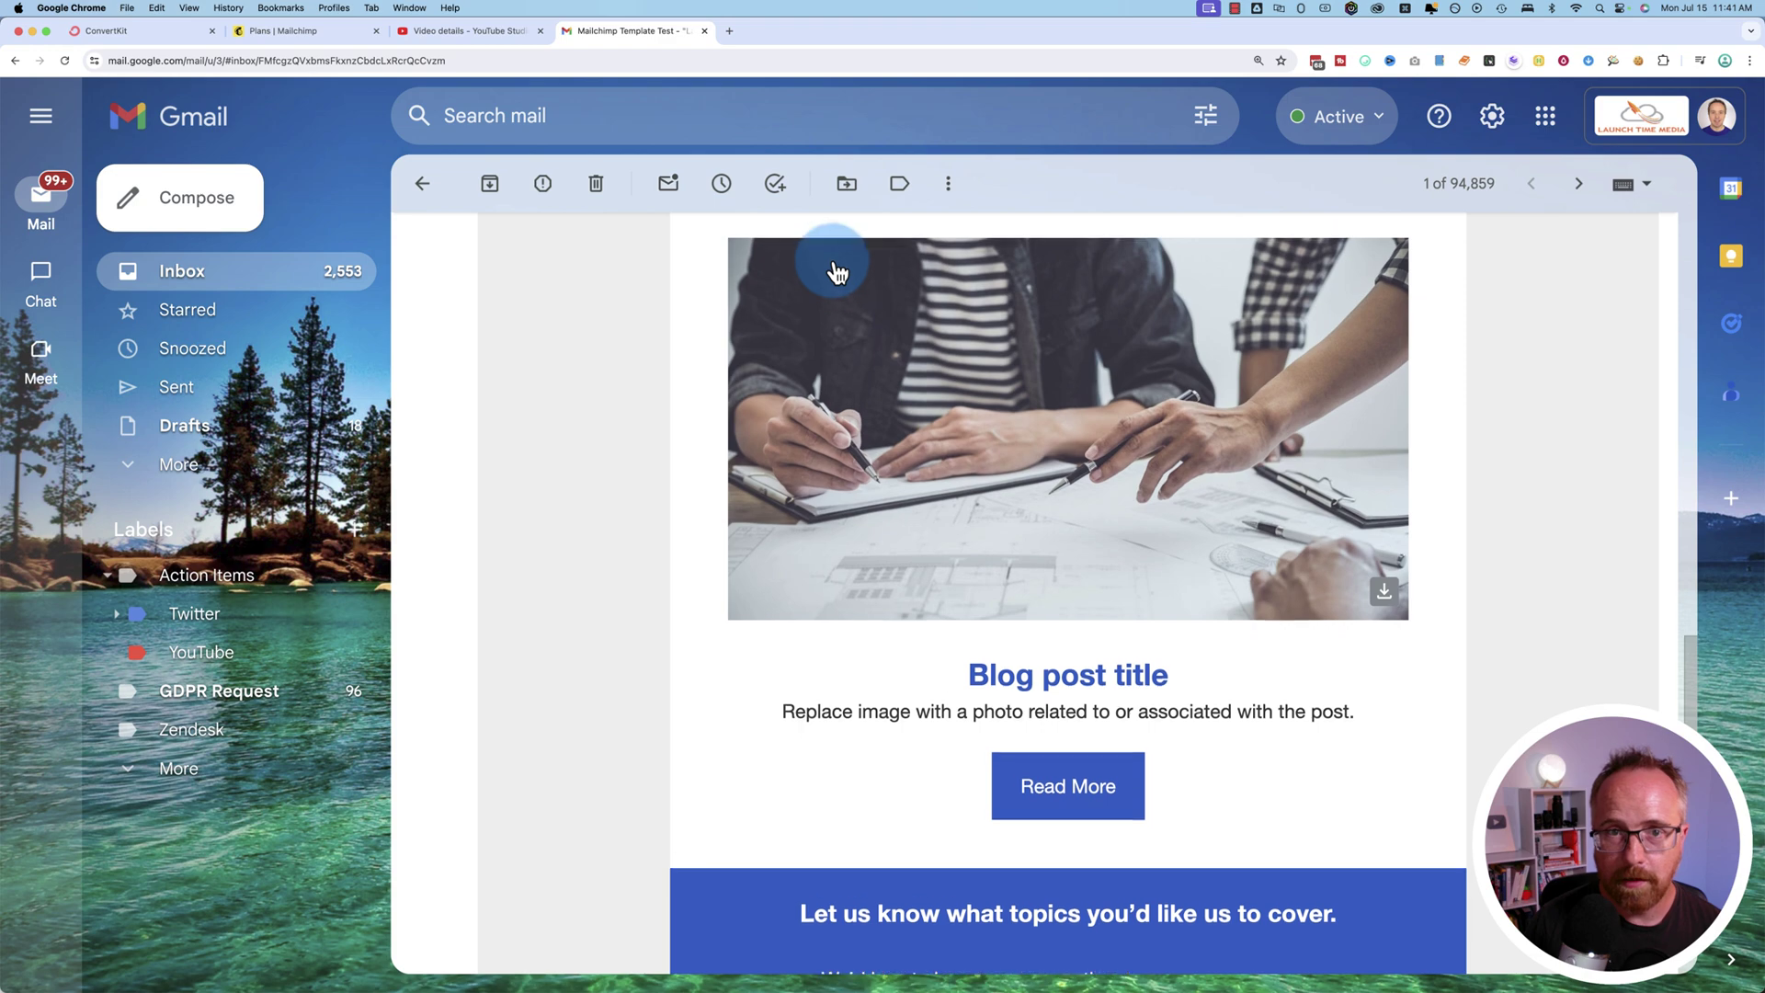
{"action": "scroll", "coordinate": [832, 271], "scroll_direction": "up", "scroll_amount": 1}
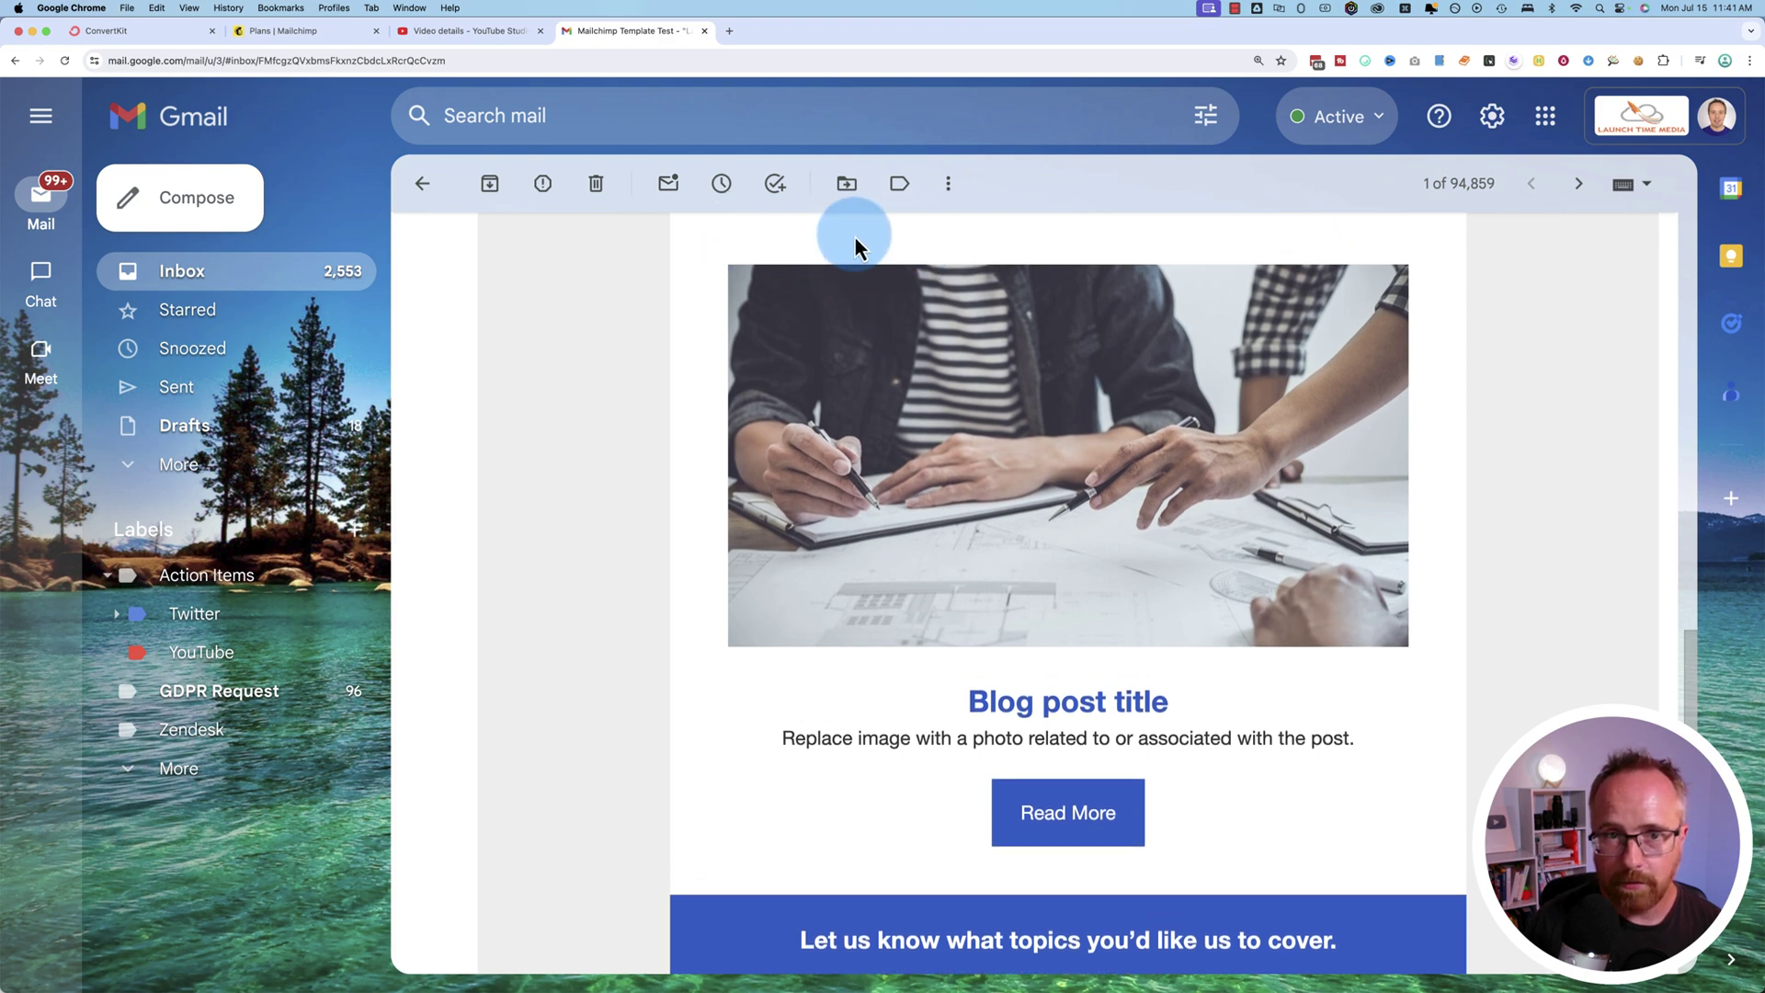
{"action": "scroll", "coordinate": [763, 374], "scroll_direction": "up", "scroll_amount": 5}
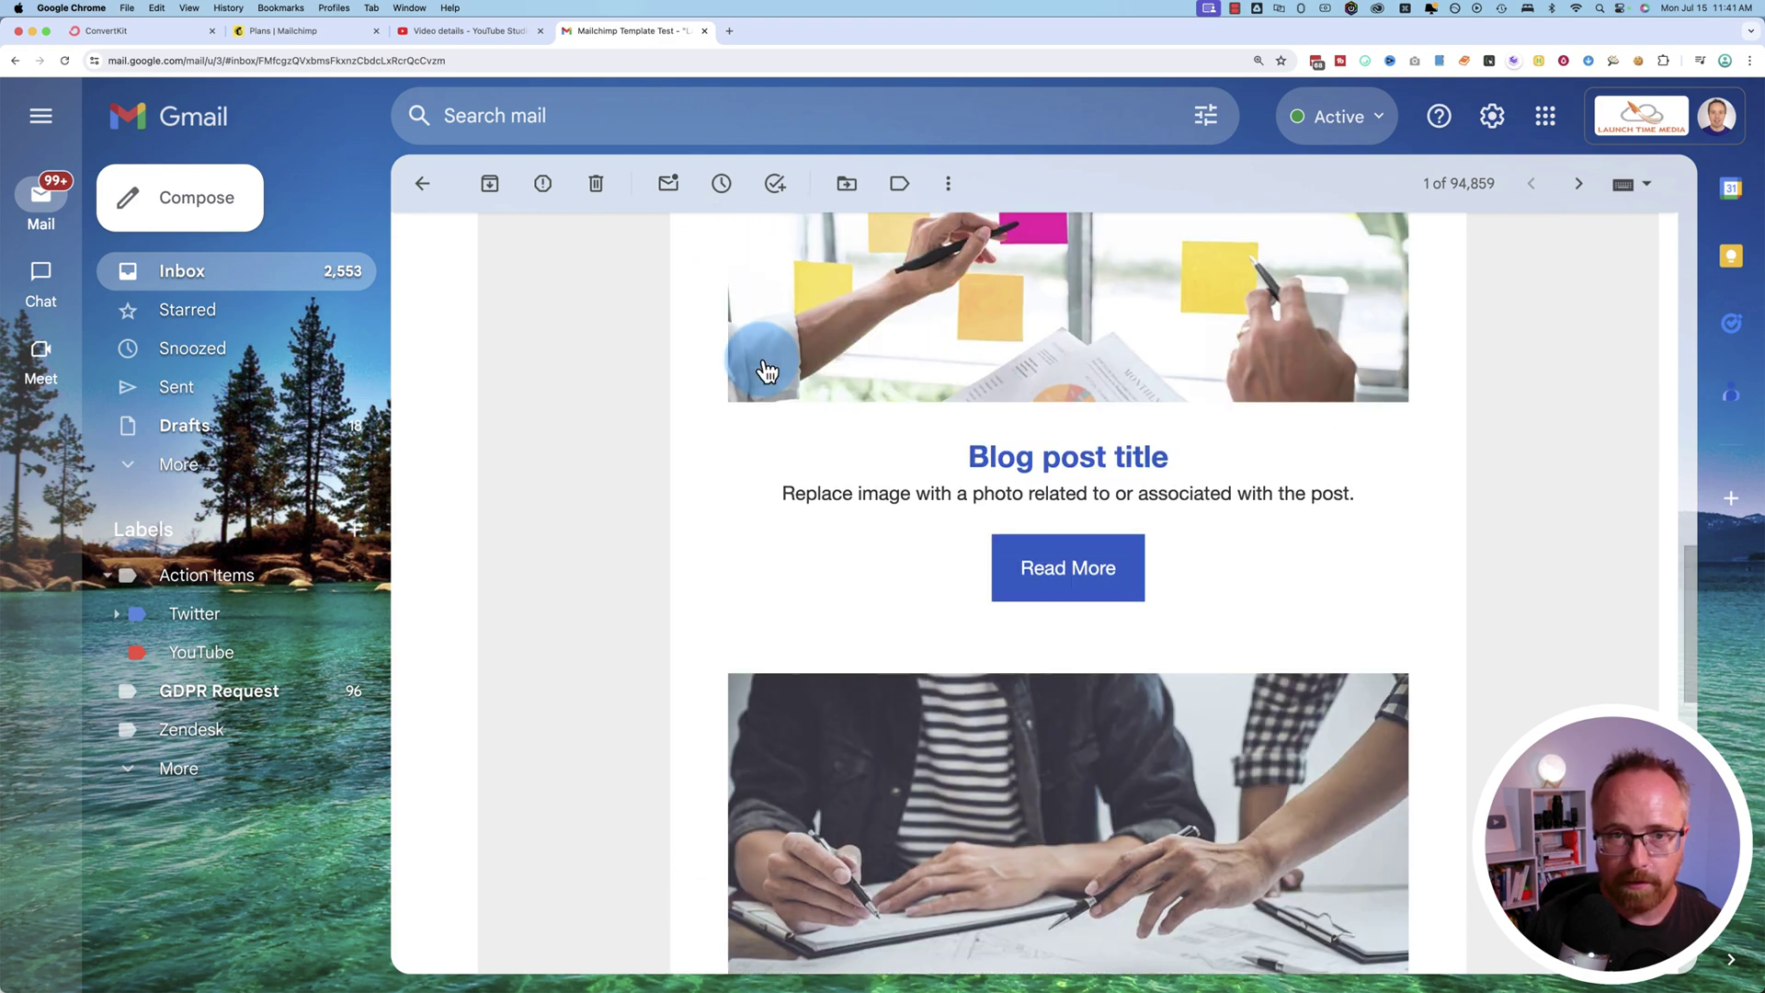
{"action": "scroll", "coordinate": [768, 370], "scroll_direction": "up", "scroll_amount": 15}
{"action": "scroll", "coordinate": [763, 368], "scroll_direction": "up", "scroll_amount": 6}
{"action": "scroll", "coordinate": [760, 410], "scroll_direction": "down", "scroll_amount": 5}
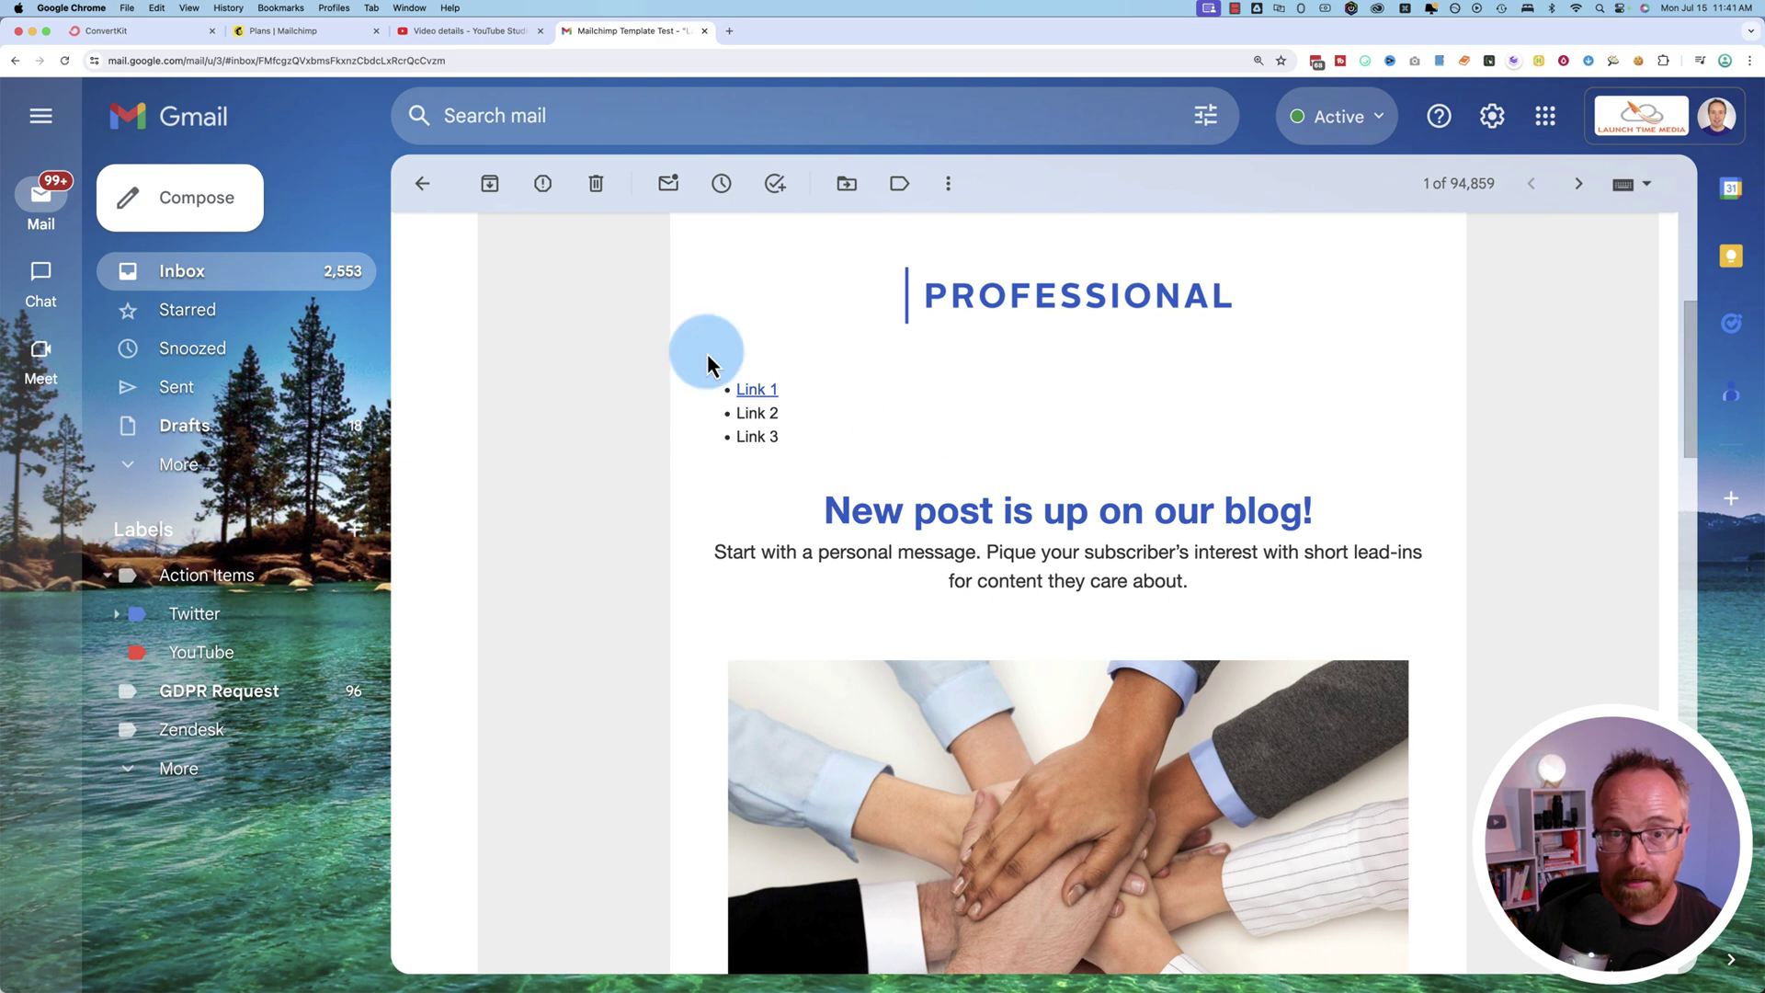
{"action": "left_click_drag", "start_coordinate": [817, 445], "coordinate": [875, 466]}
{"action": "left_click", "coordinate": [855, 457]}
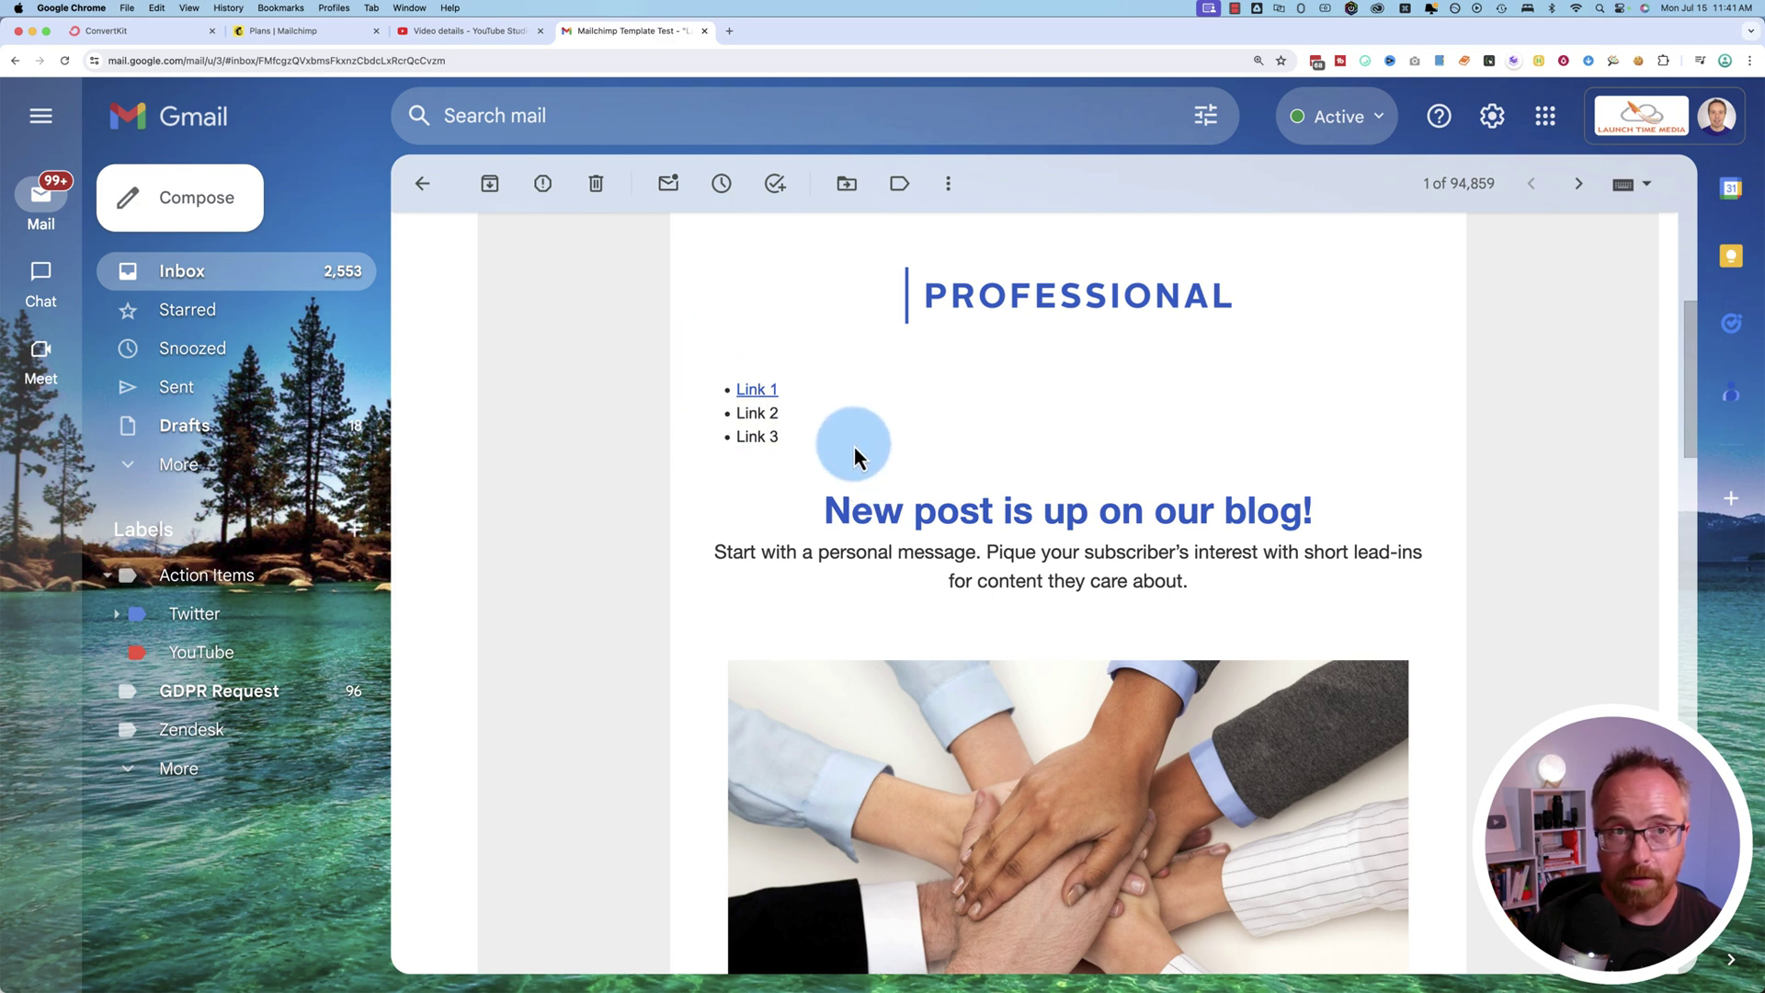
- Back in Mailchimp, view the links block code to confirm Link 1 points to #bottom
{"action": "left_click", "coordinate": [314, 33]}
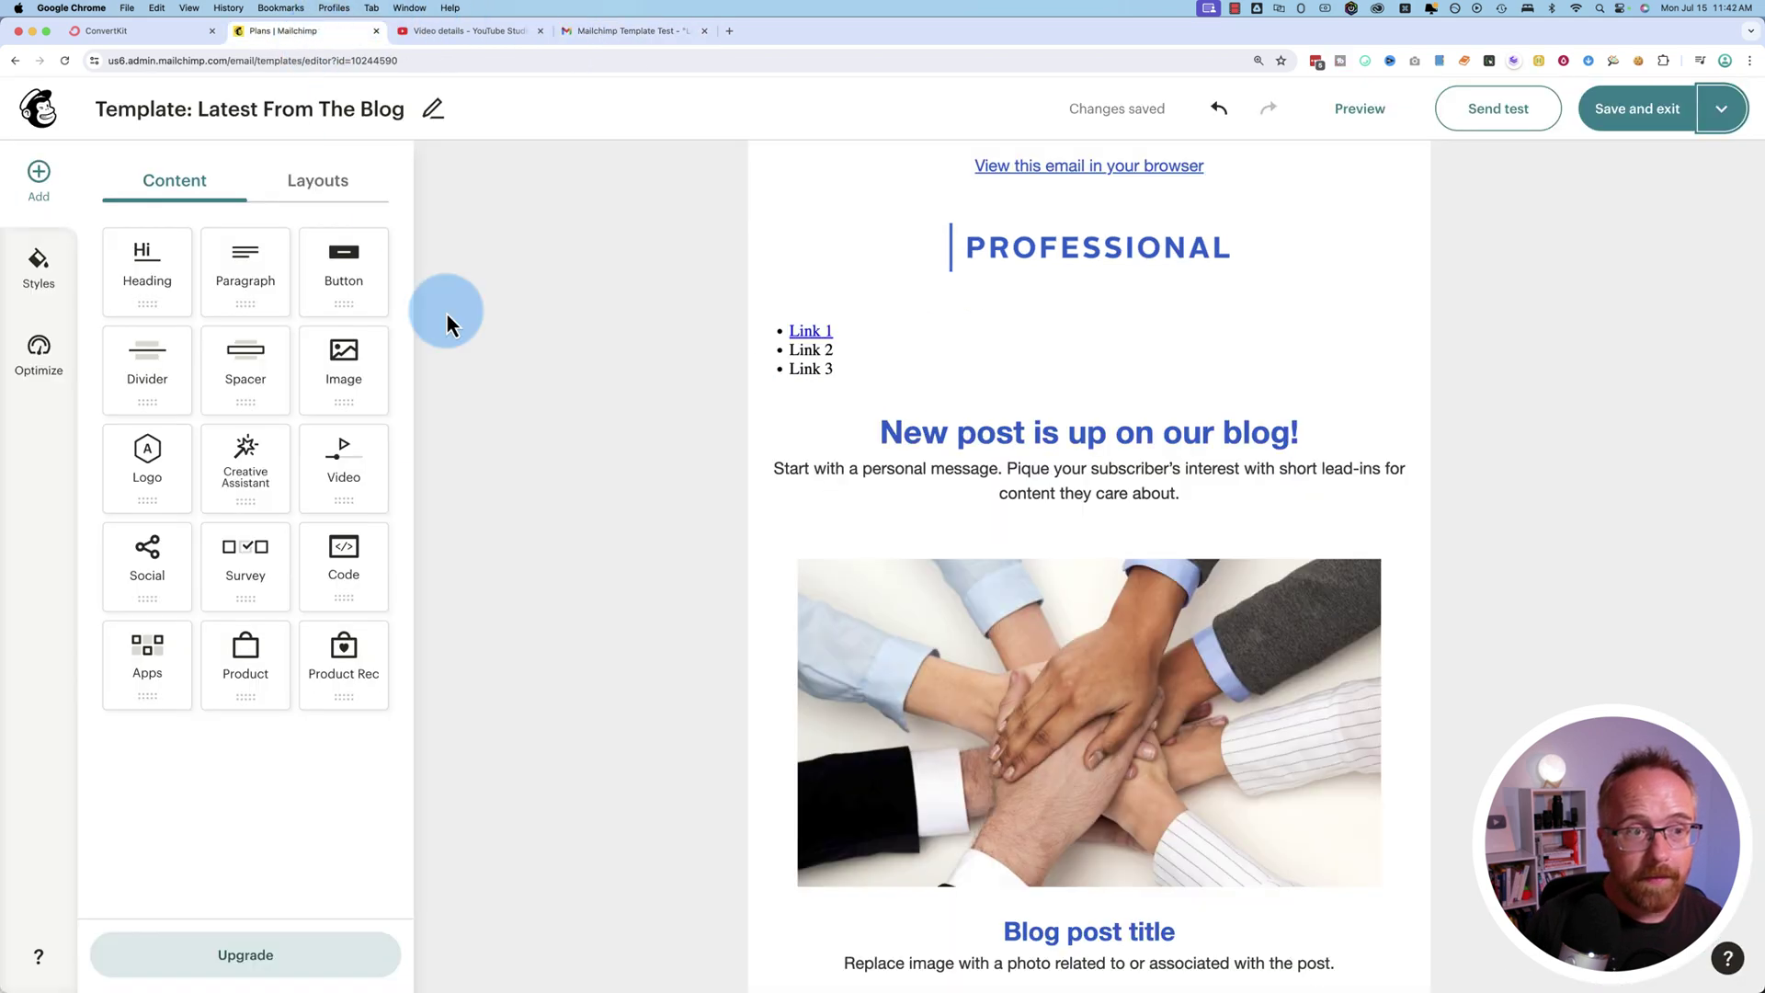
{"action": "left_click", "coordinate": [872, 374]}
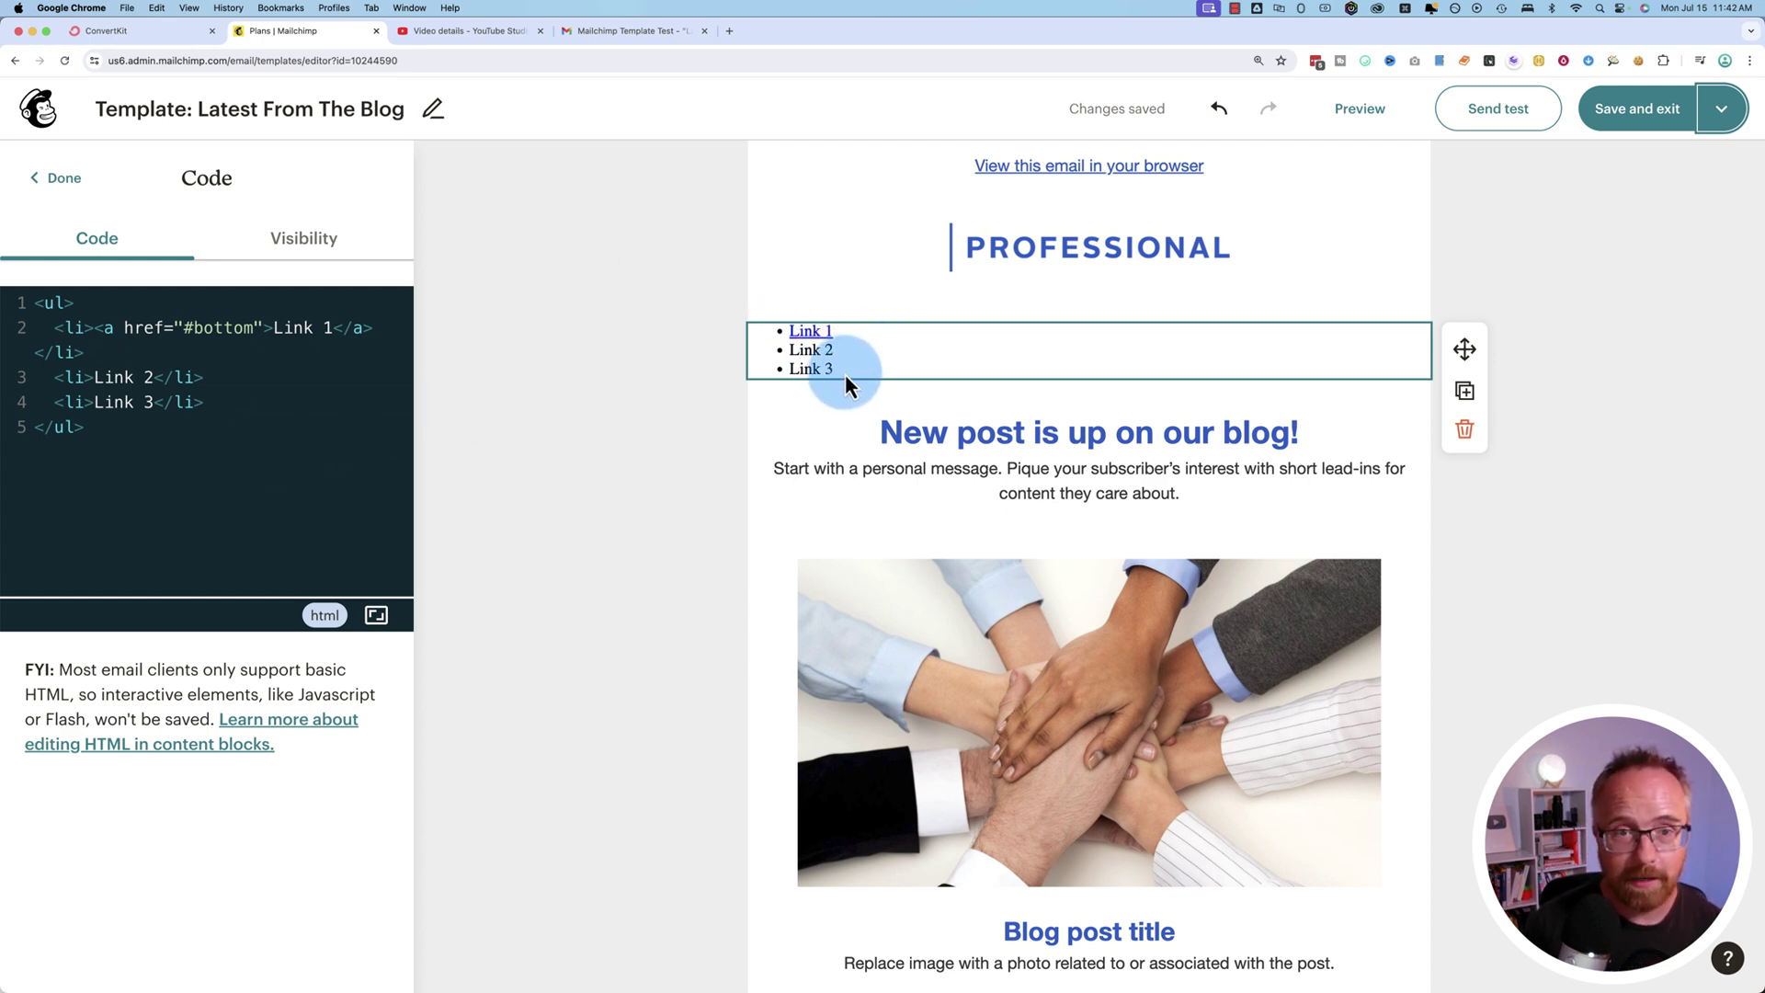
{"action": "left_click", "coordinate": [644, 326]}
{"action": "left_click", "coordinate": [913, 365]}
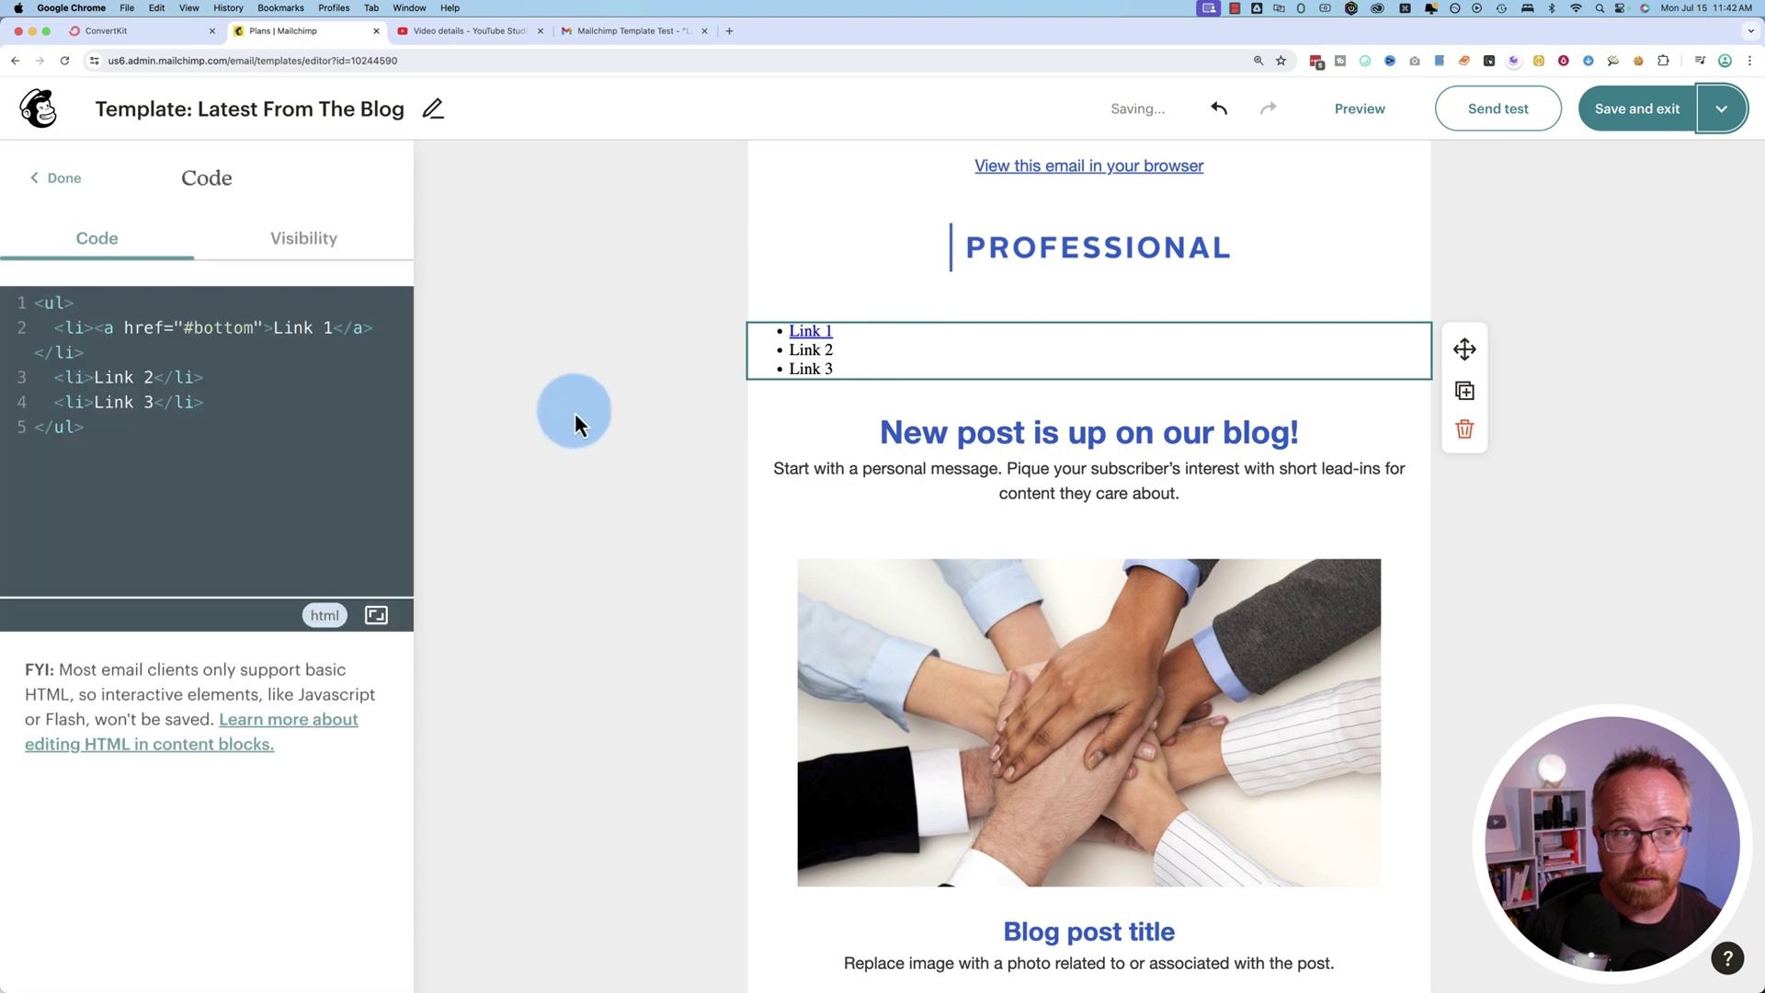
{"action": "left_click", "coordinate": [576, 421]}
{"action": "left_click", "coordinate": [136, 37]}
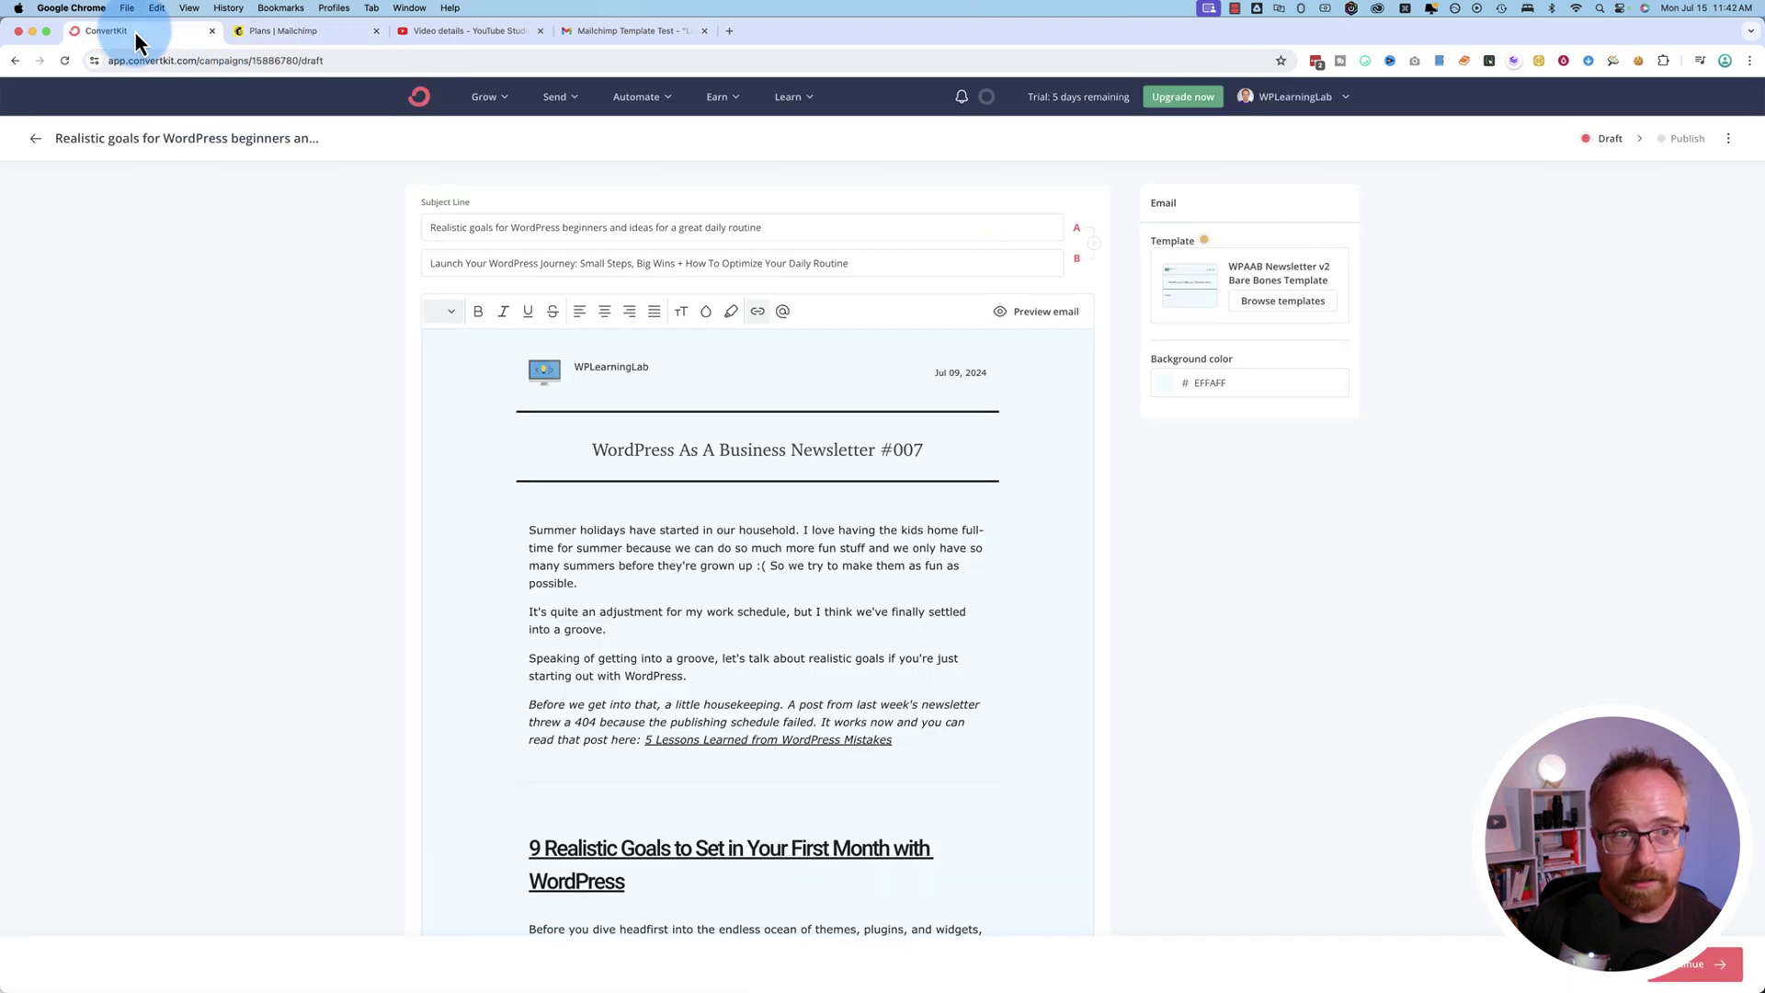
{"action": "left_click_drag", "start_coordinate": [577, 447], "coordinate": [902, 455]}
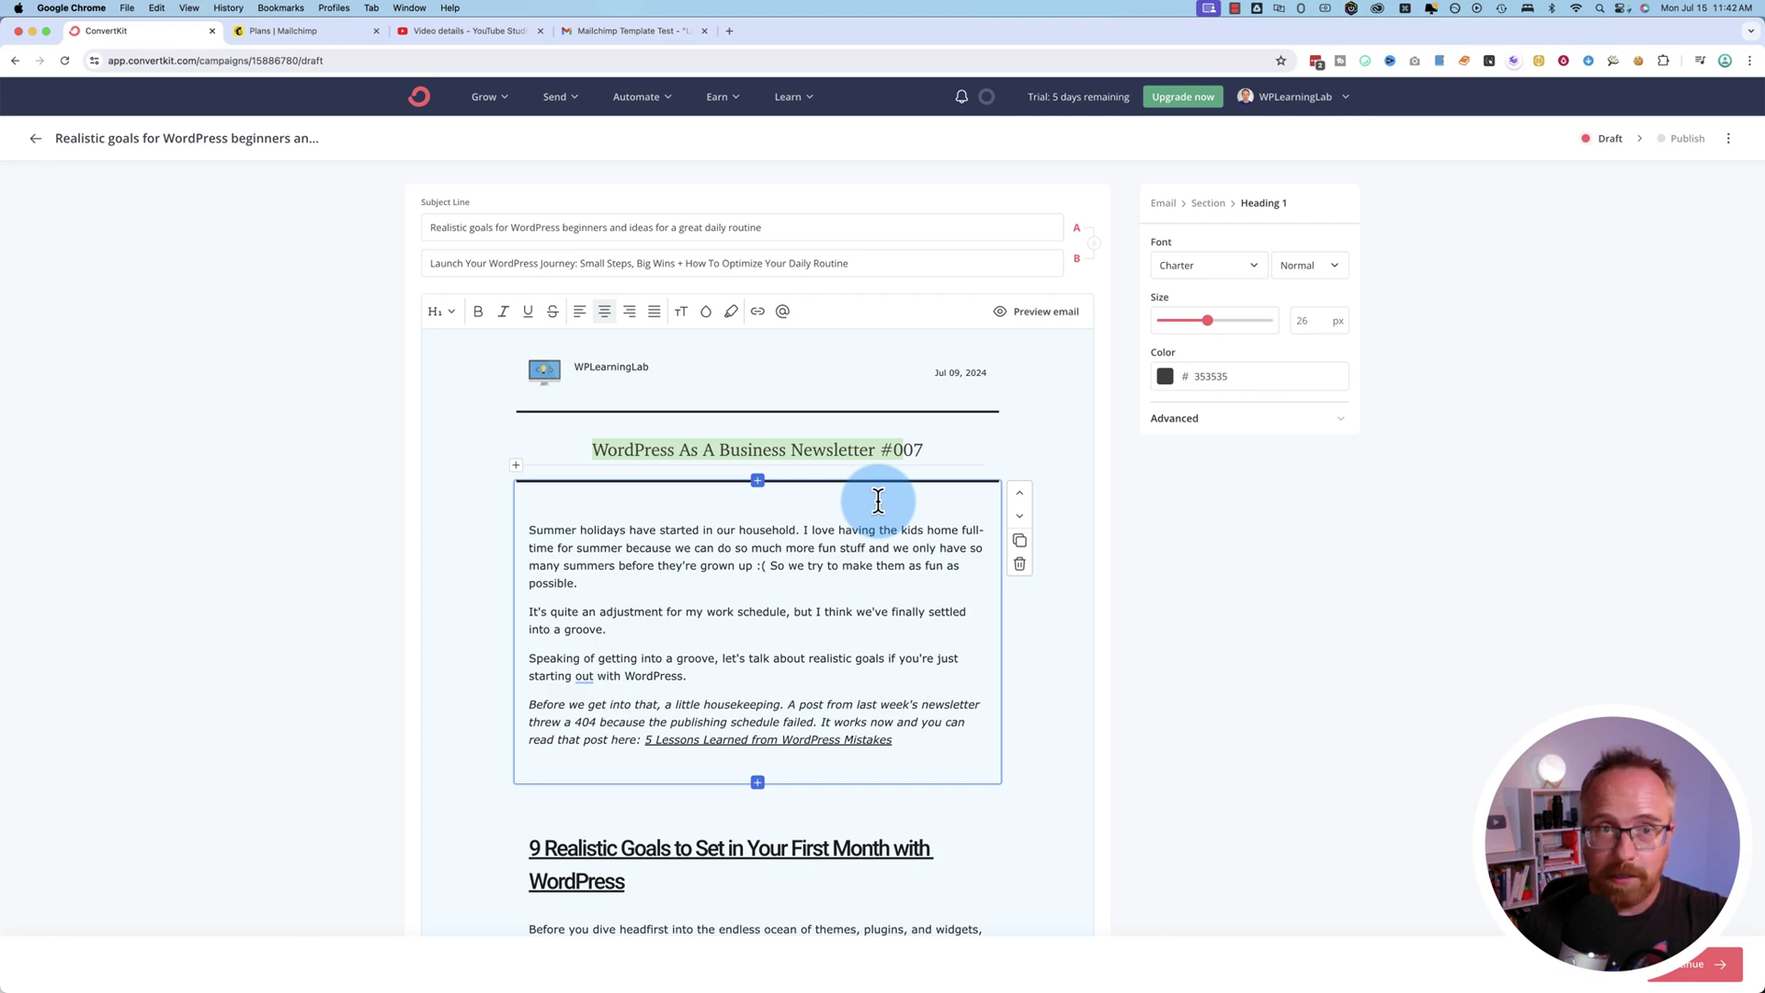
{"action": "scroll", "coordinate": [572, 677], "scroll_direction": "down", "scroll_amount": 10}
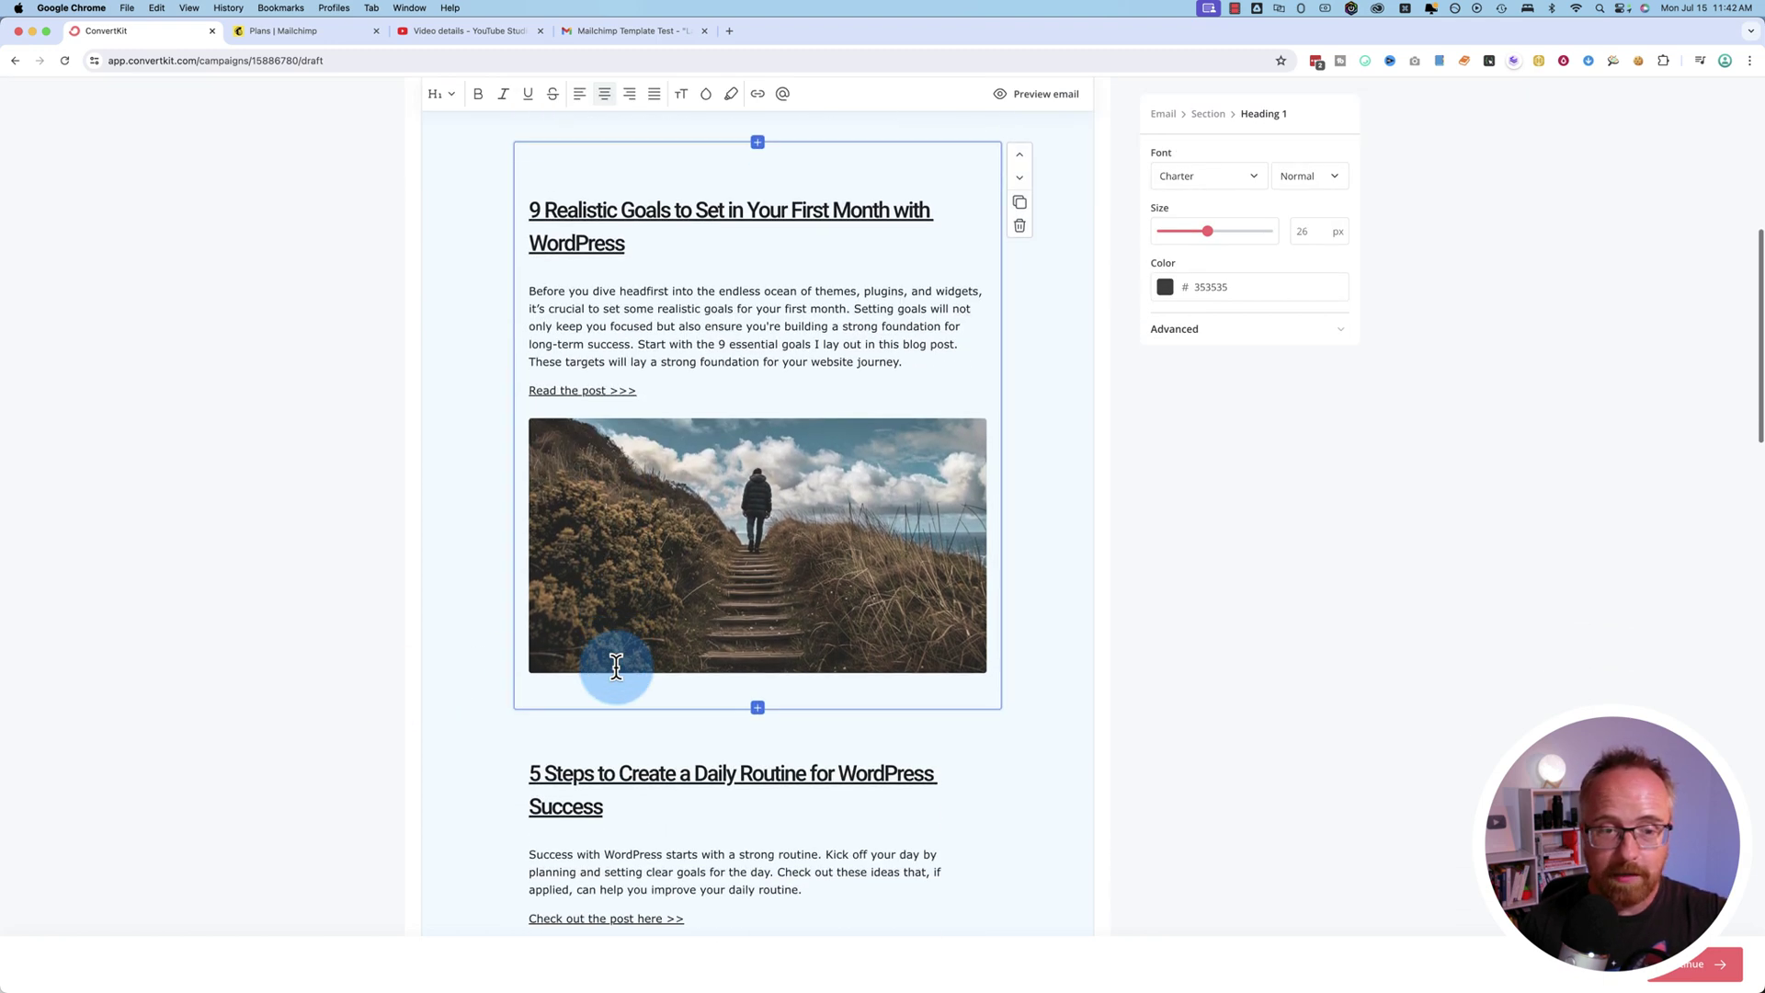
{"action": "scroll", "coordinate": [616, 666], "scroll_direction": "up", "scroll_amount": 5}
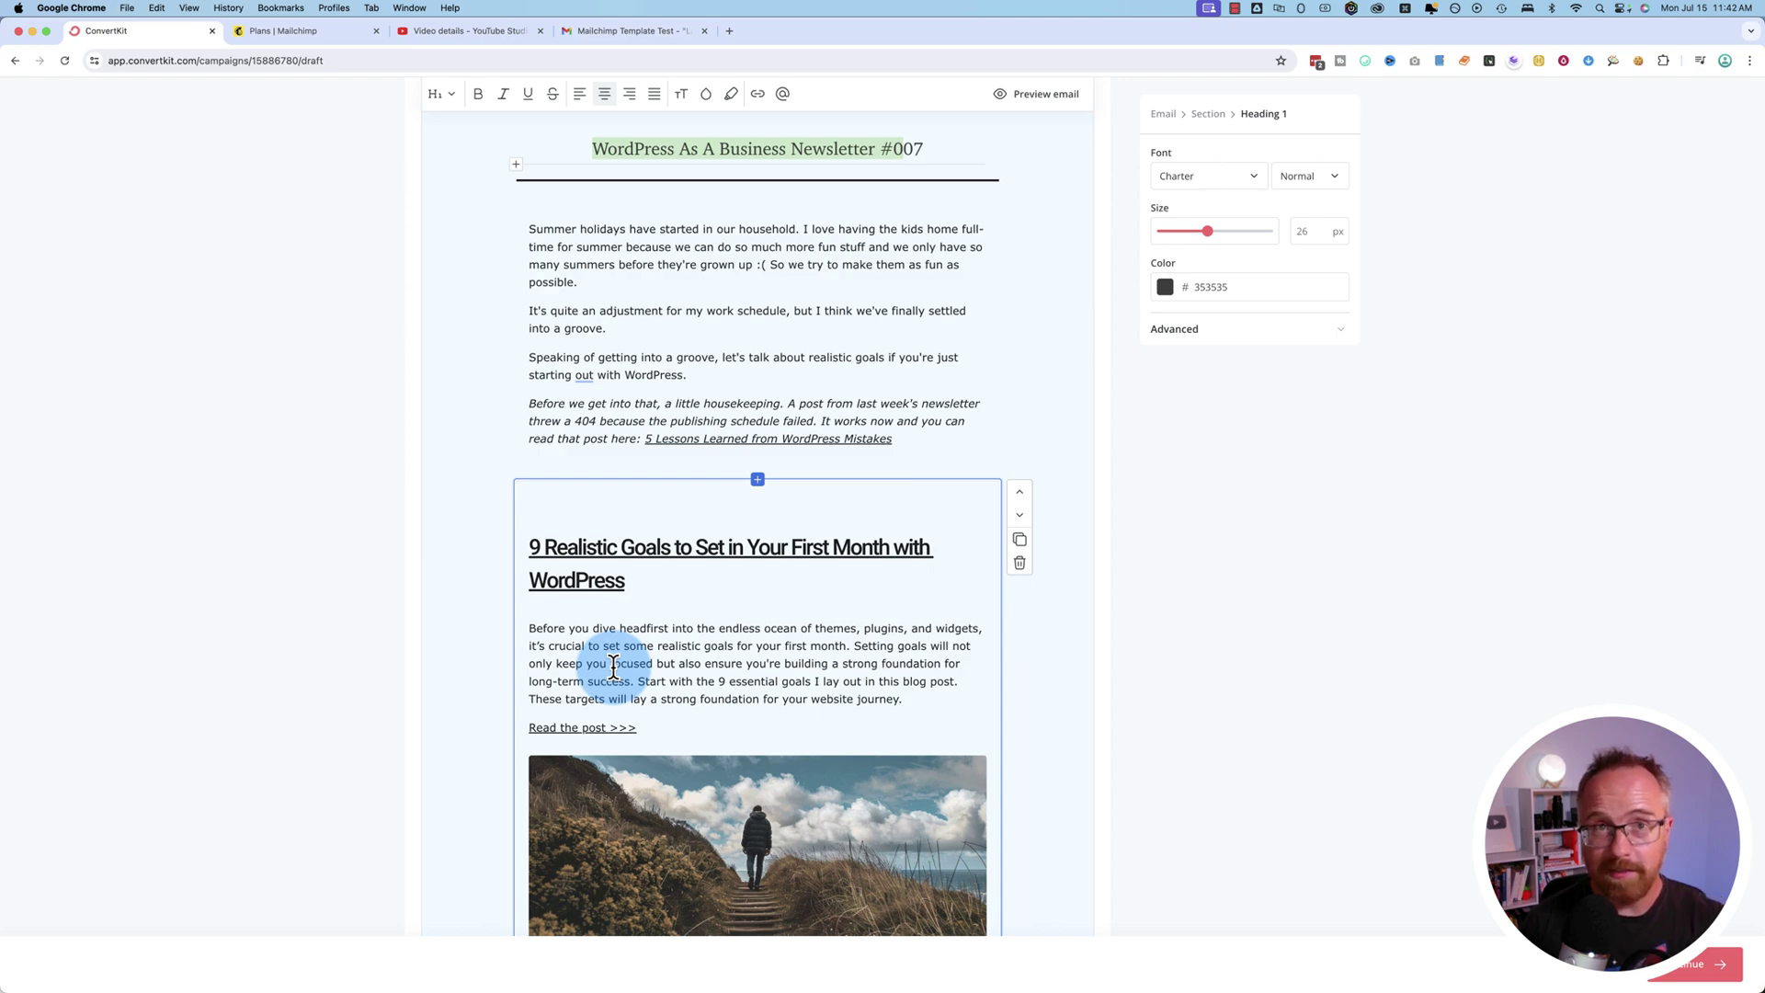
{"action": "scroll", "coordinate": [613, 664], "scroll_direction": "down", "scroll_amount": 18}
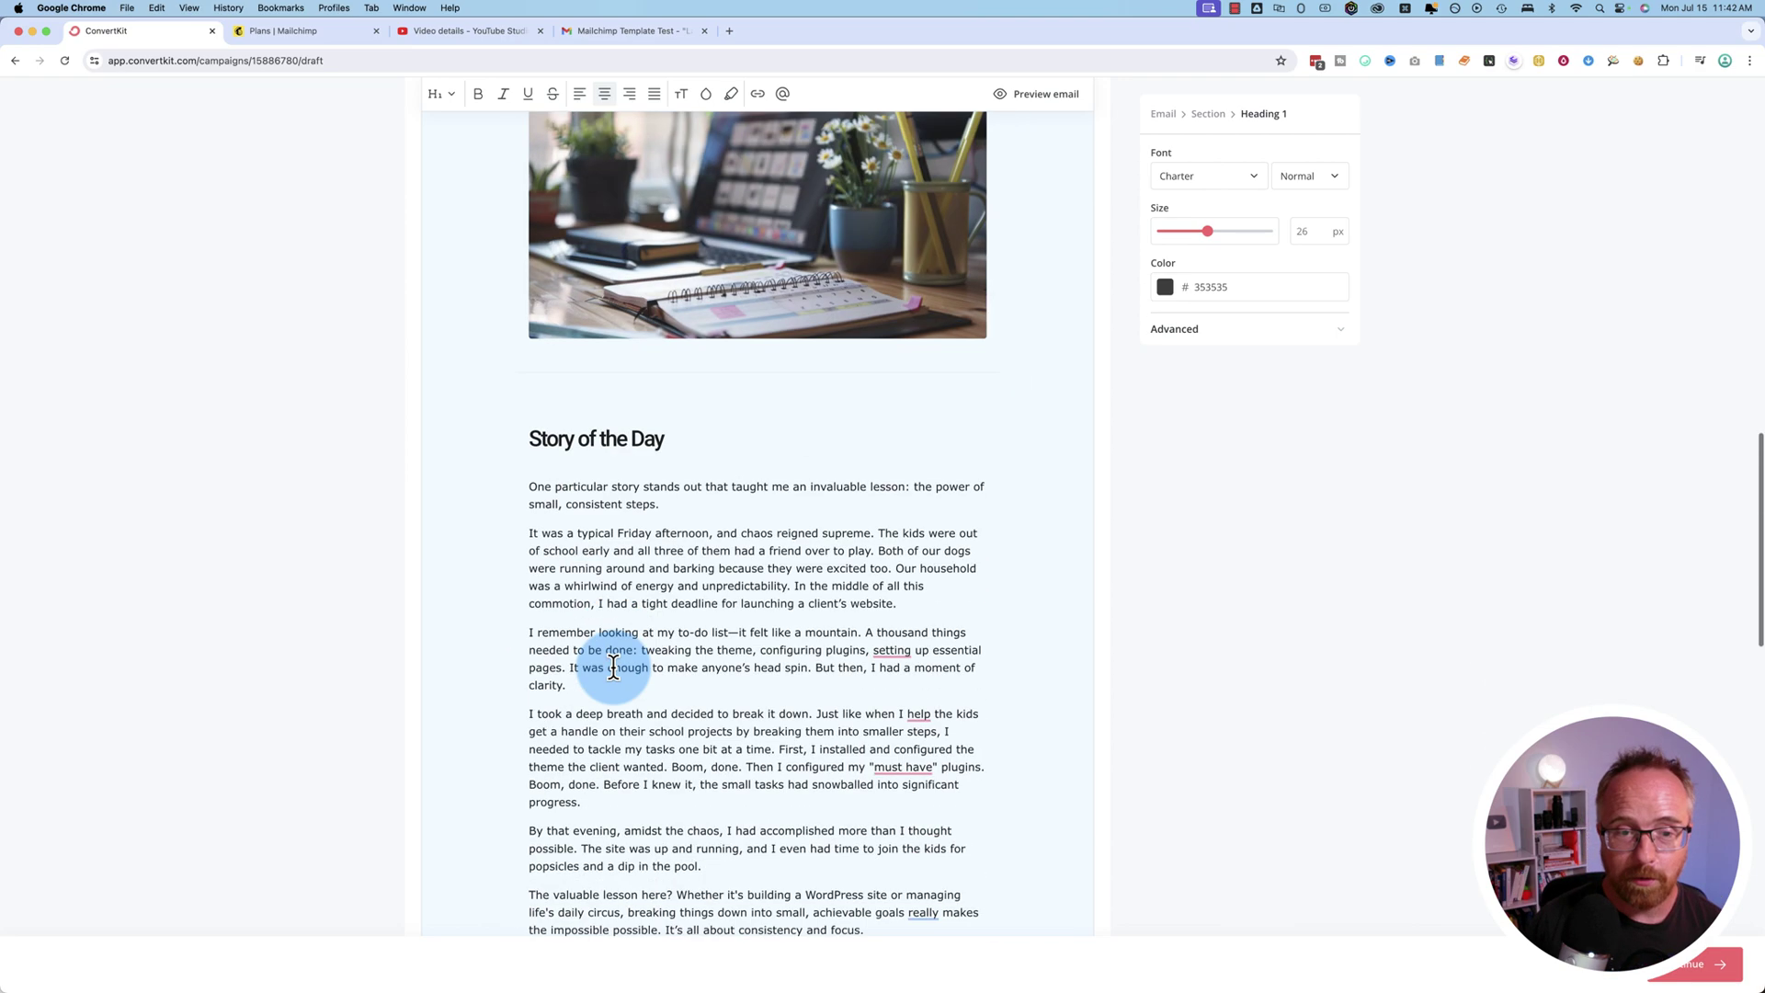
{"action": "scroll", "coordinate": [614, 664], "scroll_direction": "up", "scroll_amount": 18}
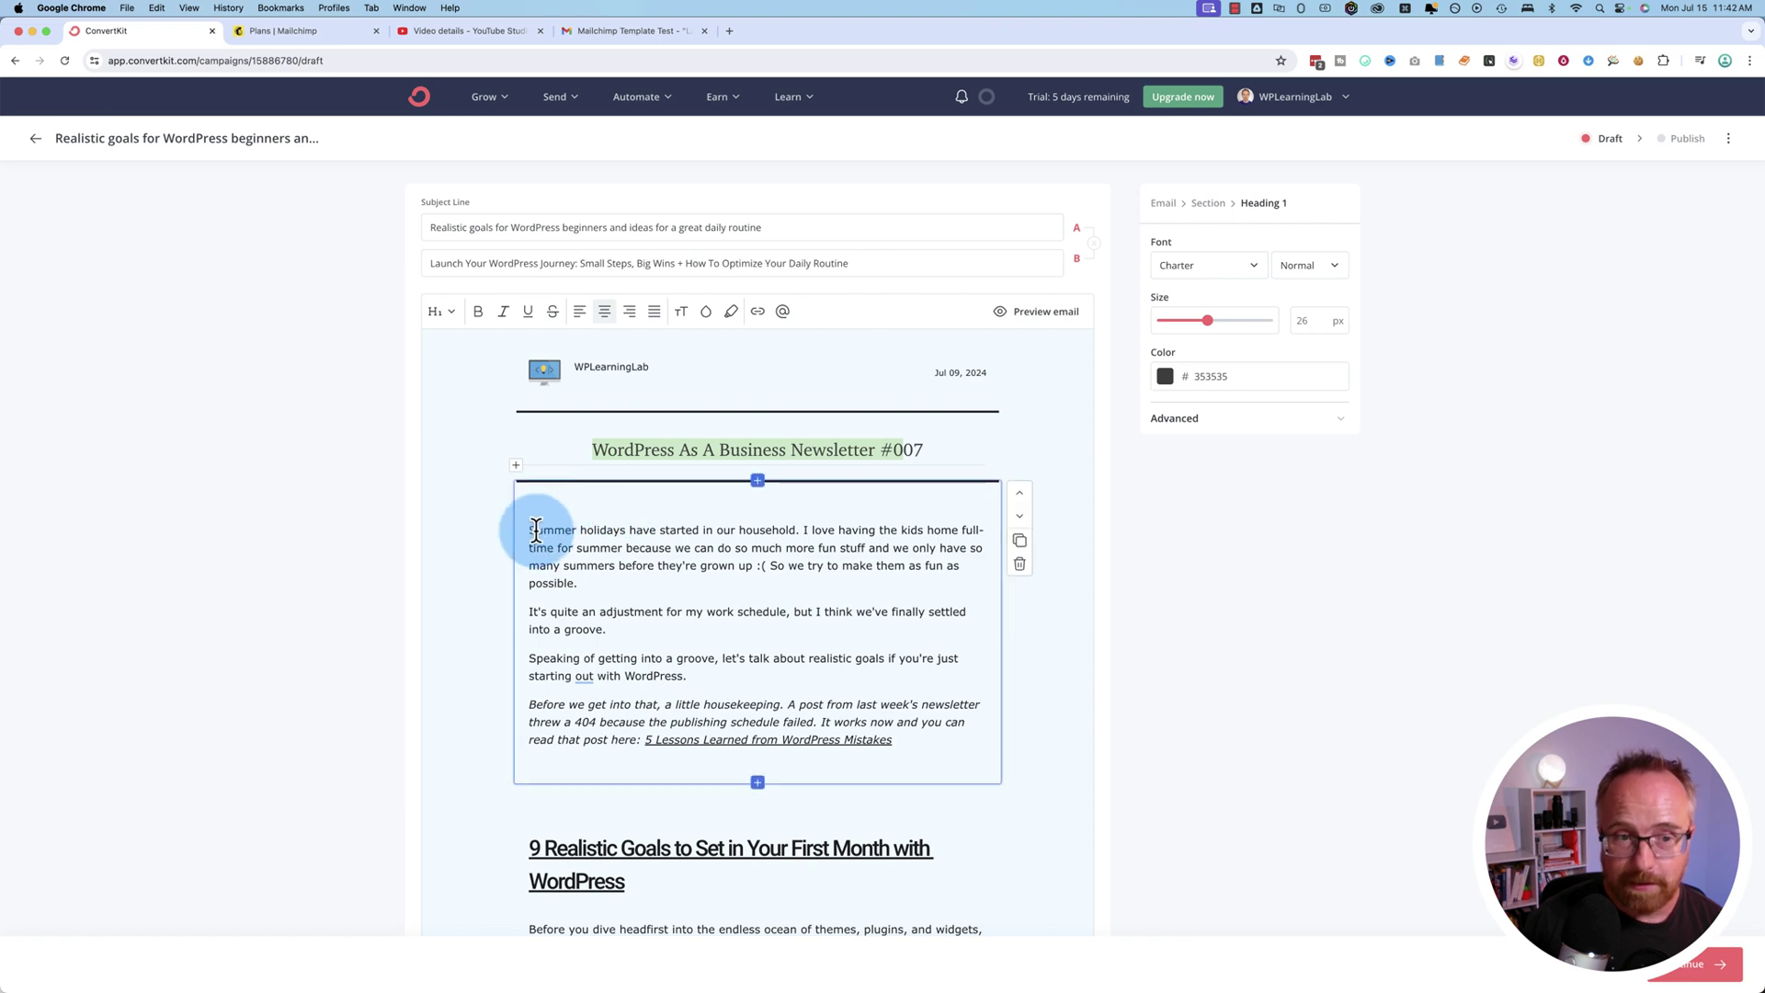
{"action": "scroll", "coordinate": [585, 615], "scroll_direction": "down", "scroll_amount": 20}
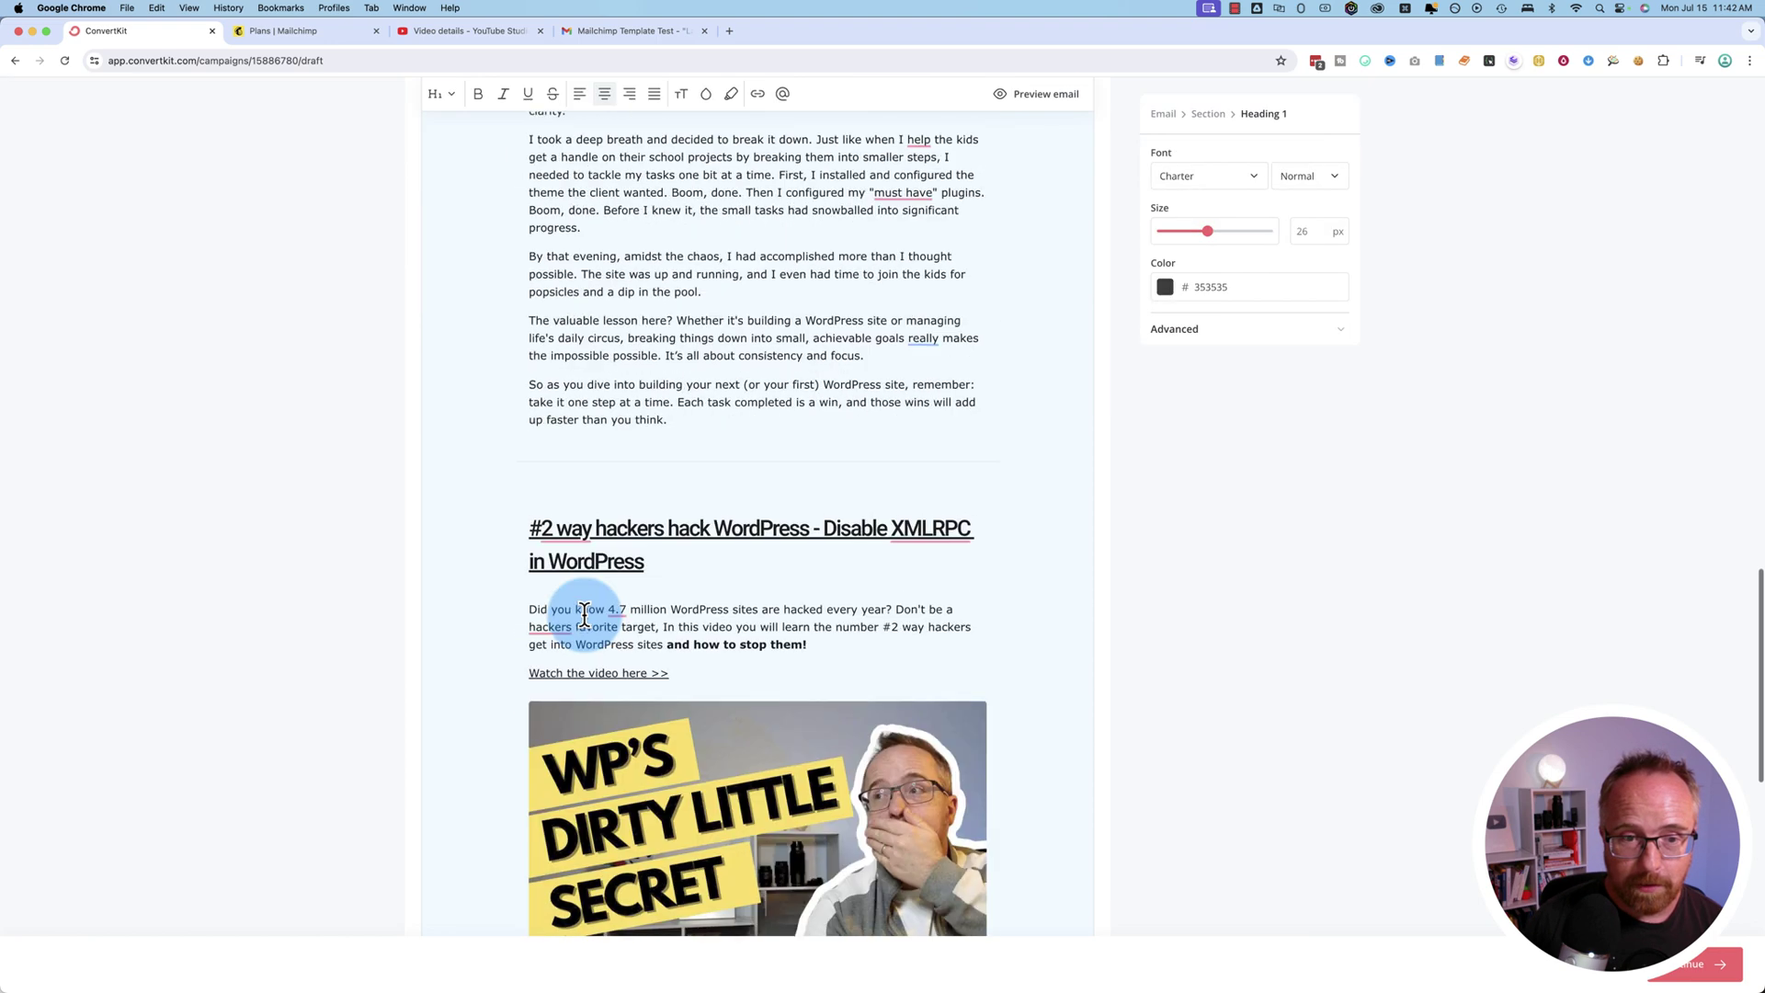
{"action": "scroll", "coordinate": [585, 614], "scroll_direction": "down", "scroll_amount": 10}
{"action": "left_click", "coordinate": [597, 497]}
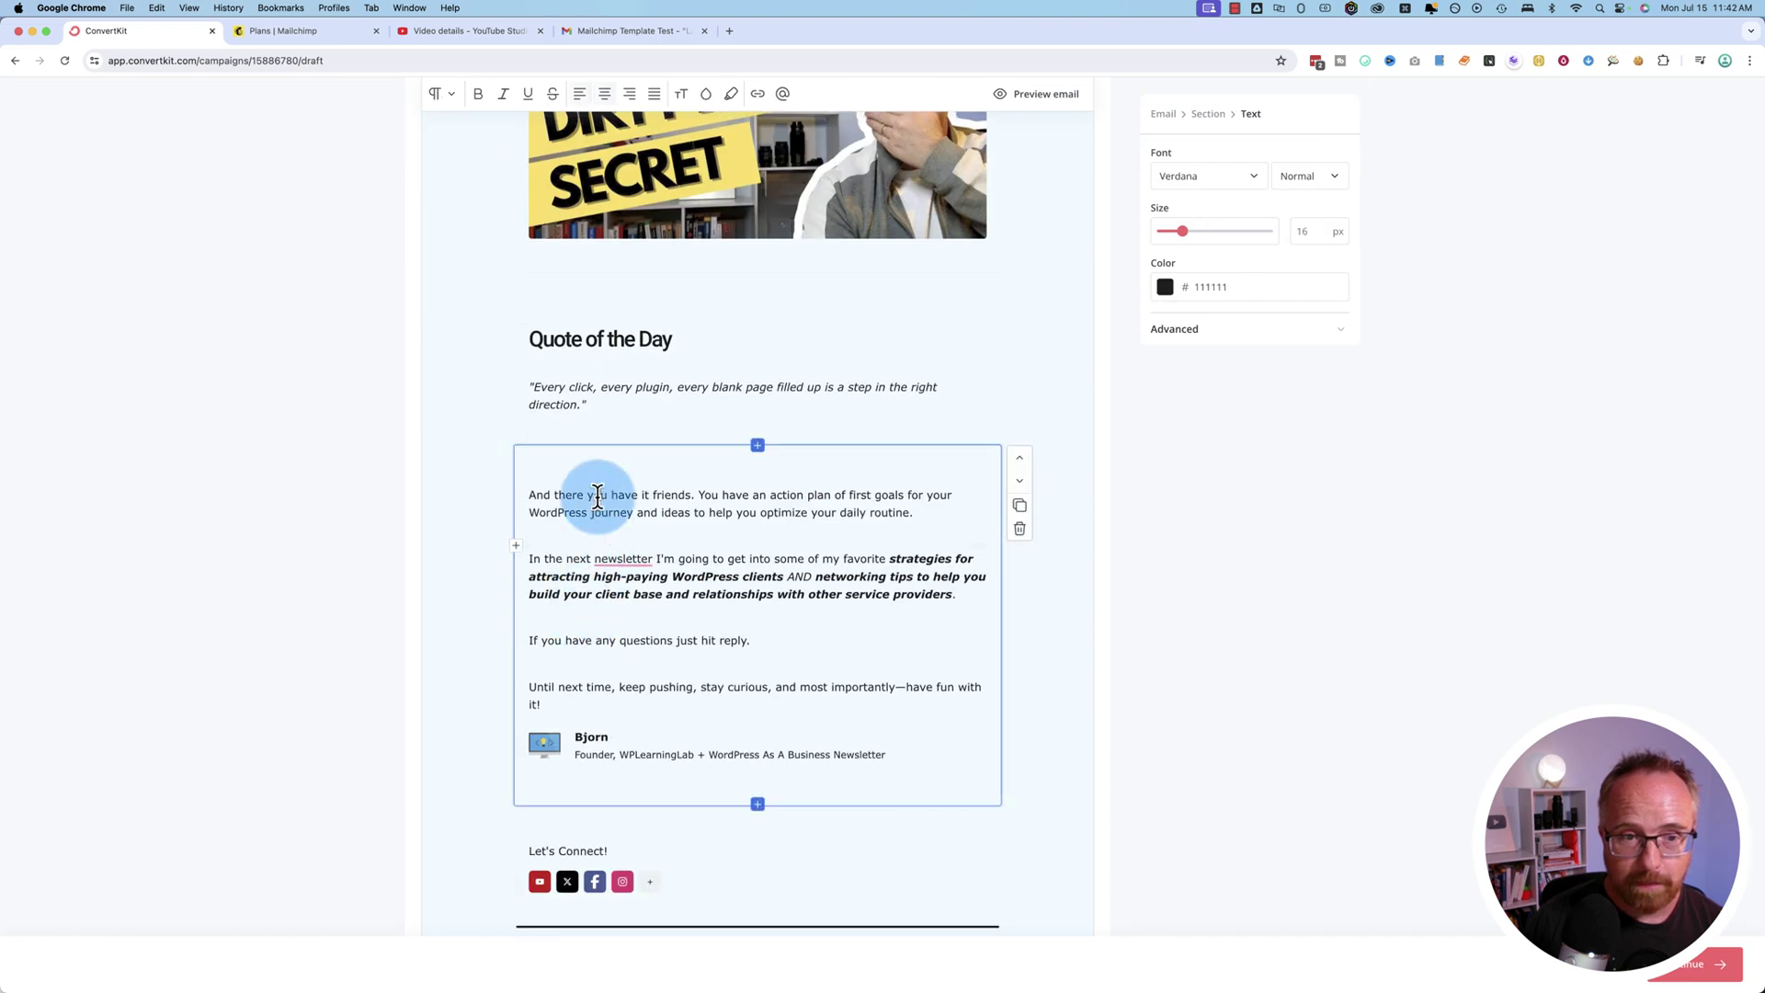
- Below the Quote of the Day, insert an HTML block containing <a name="bottom"></a> and save it
{"action": "left_click", "coordinate": [596, 411]}
{"action": "key", "text": "Return"}
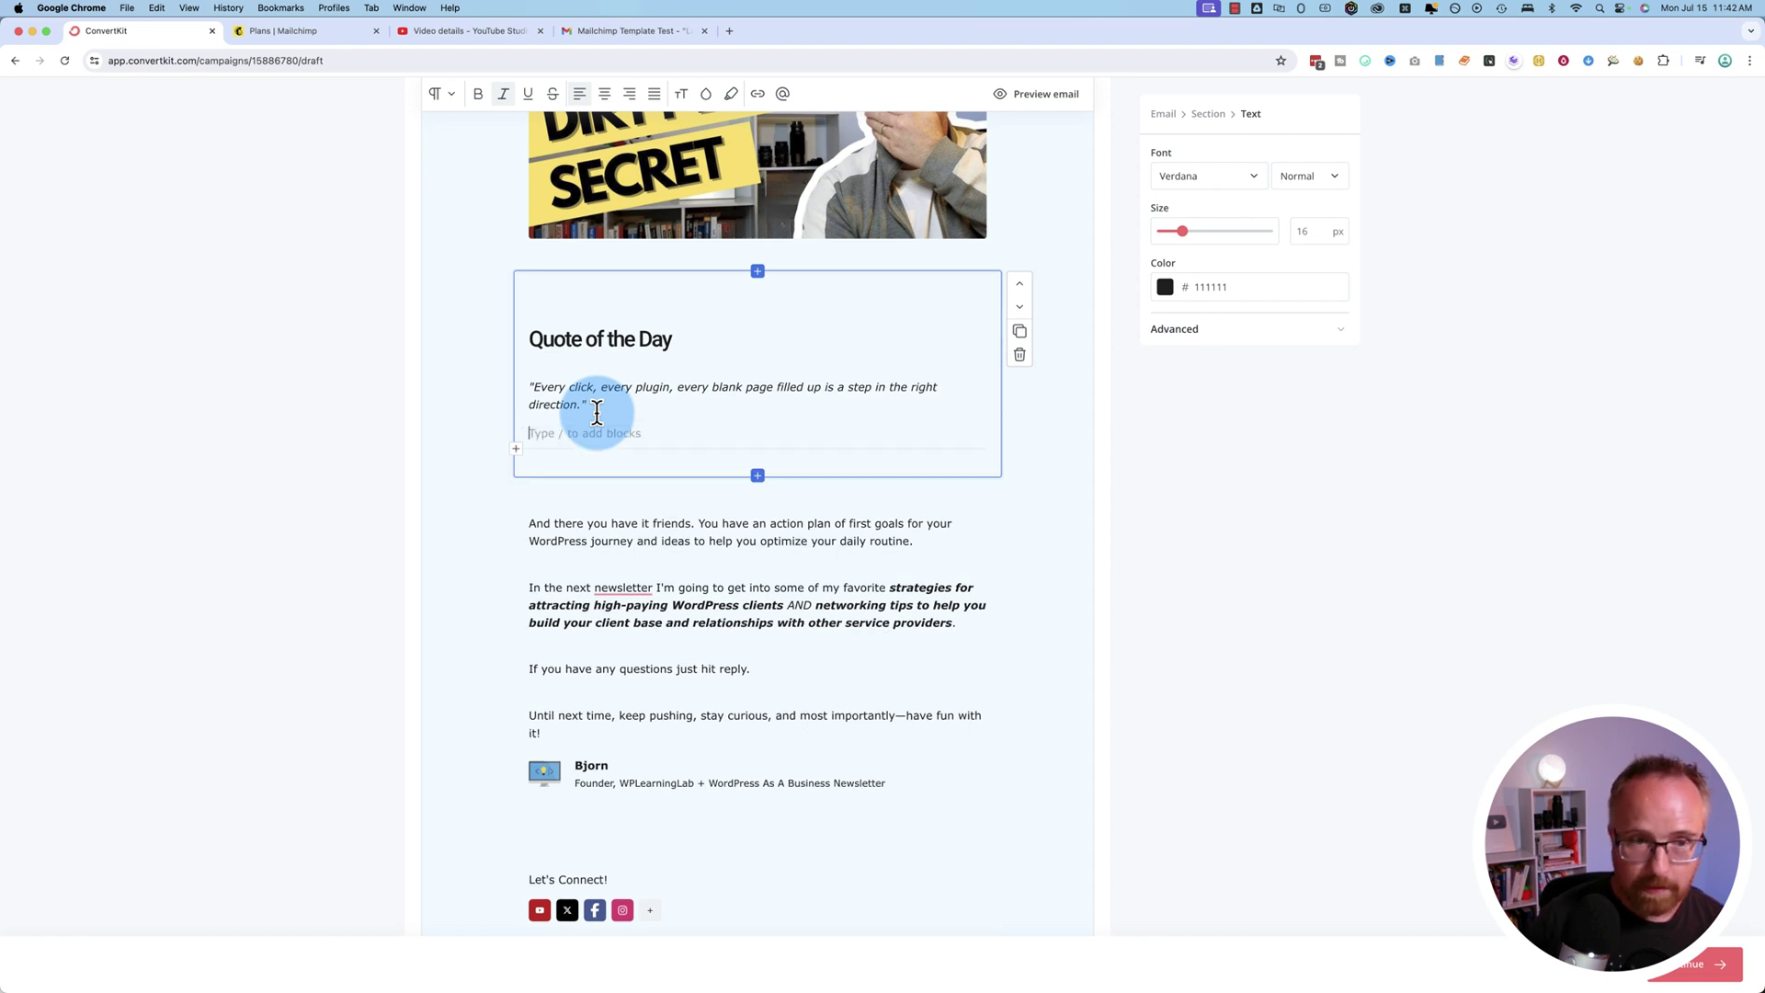
{"action": "type", "text": "/c"}
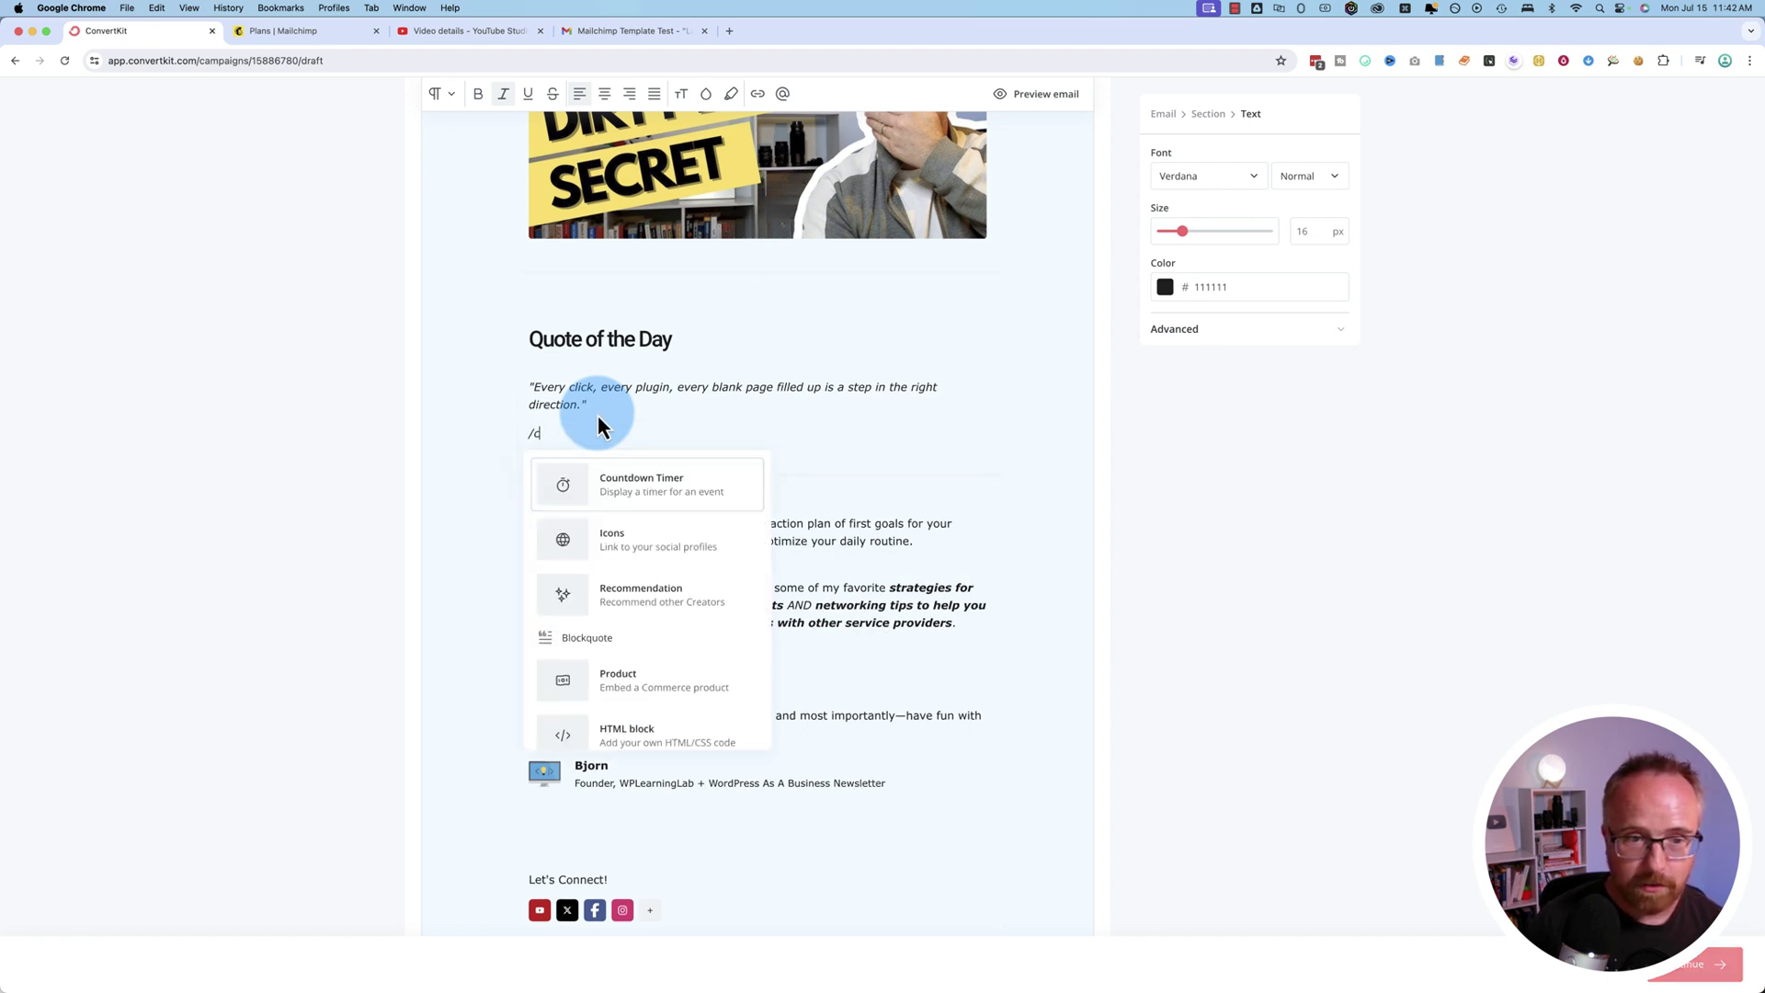
{"action": "type", "text": "ode"}
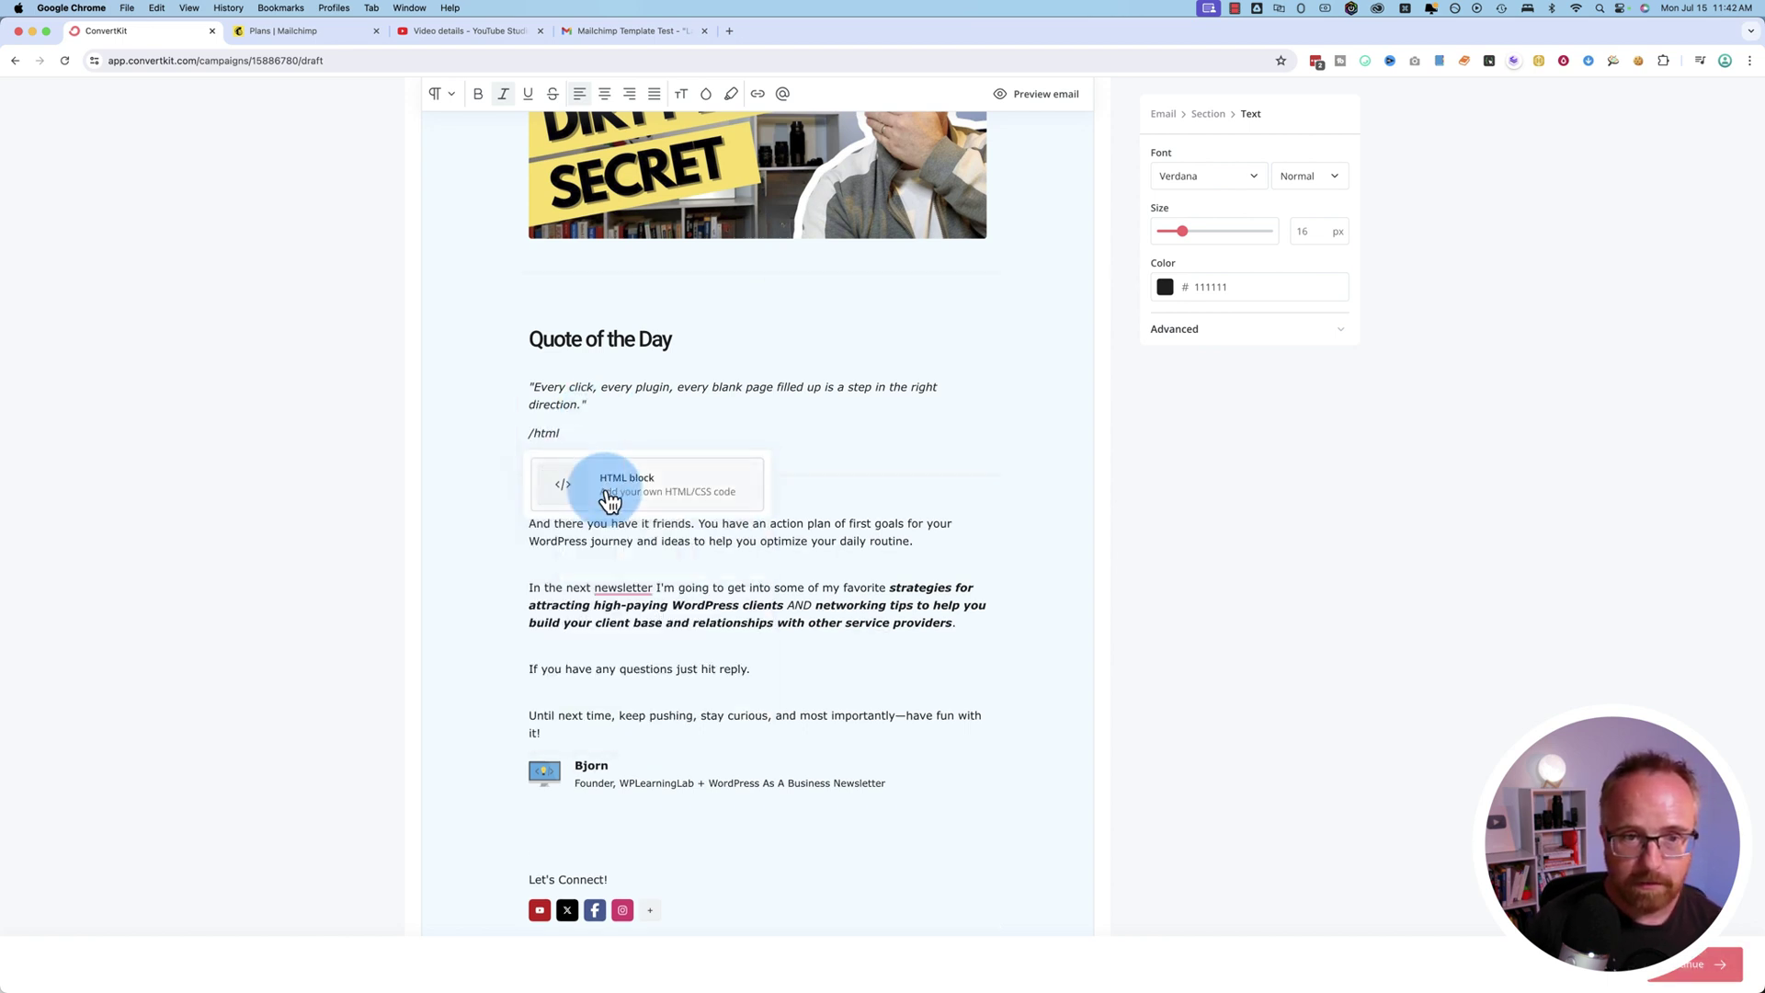
{"action": "left_click", "coordinate": [605, 485]}
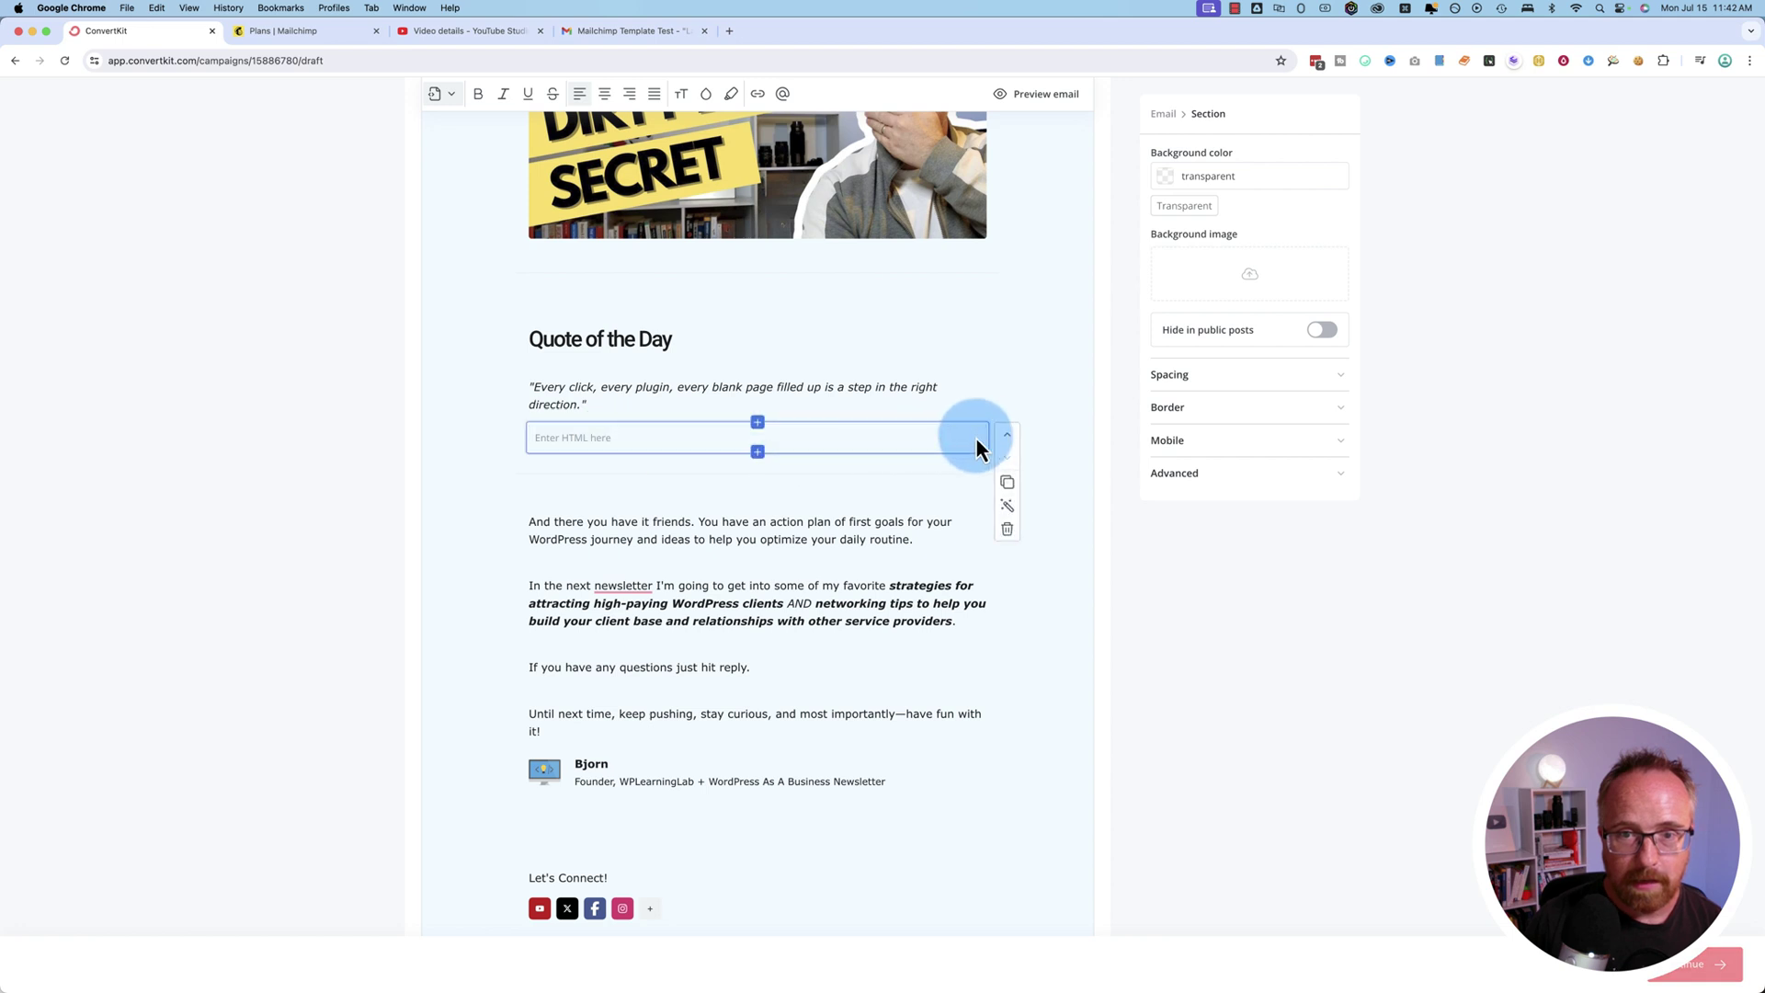
{"action": "left_click", "coordinate": [965, 441]}
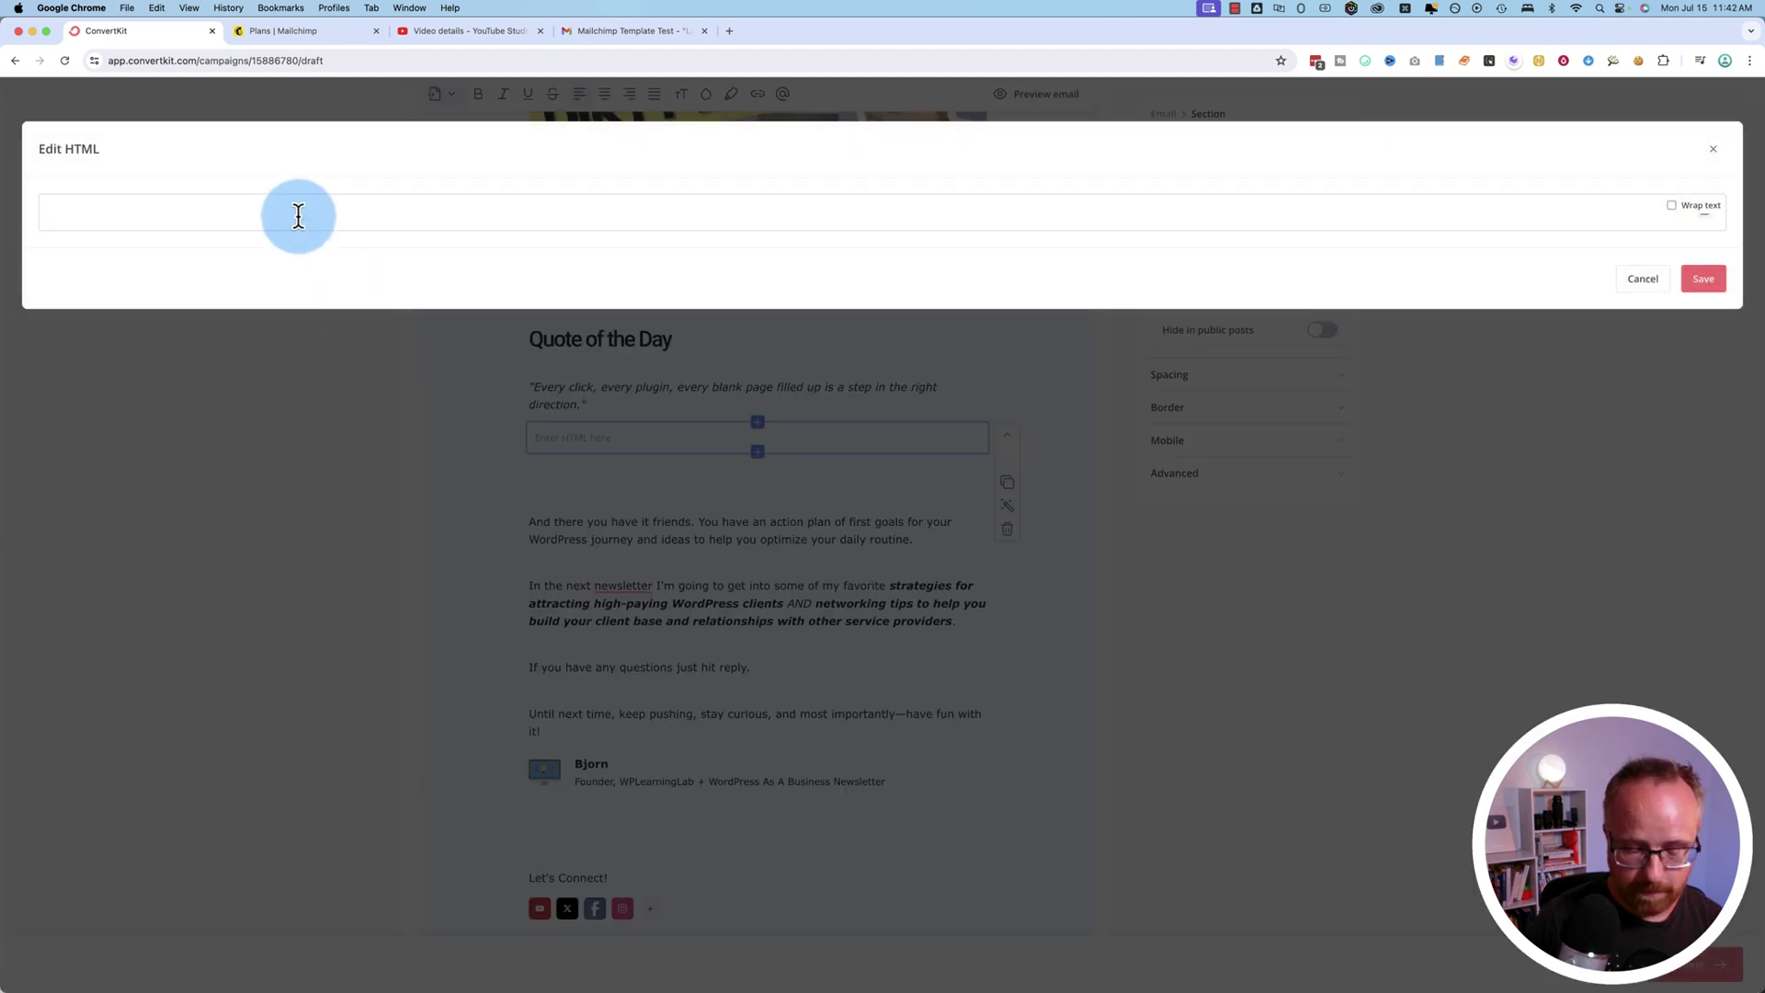
{"action": "key", "text": "super+equal"}
{"action": "key", "text": "super+equal"}
{"action": "type", "text": "<"}
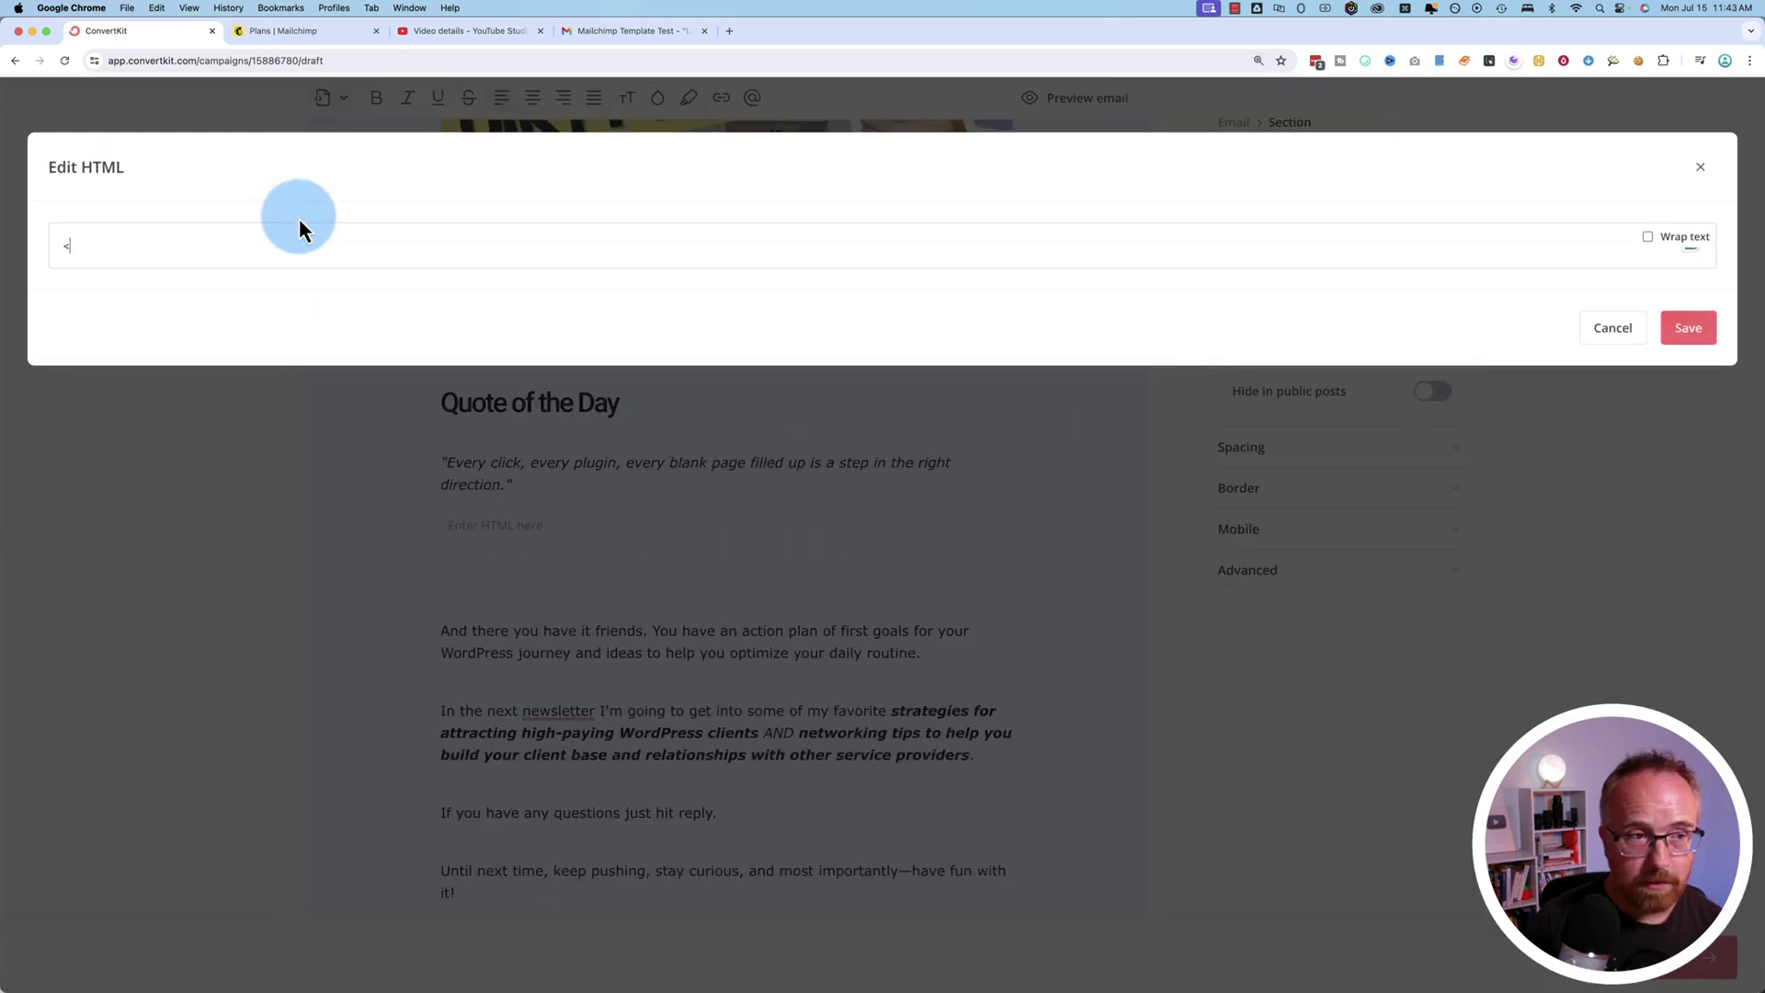
{"action": "type", "text": "a name=\"\""}
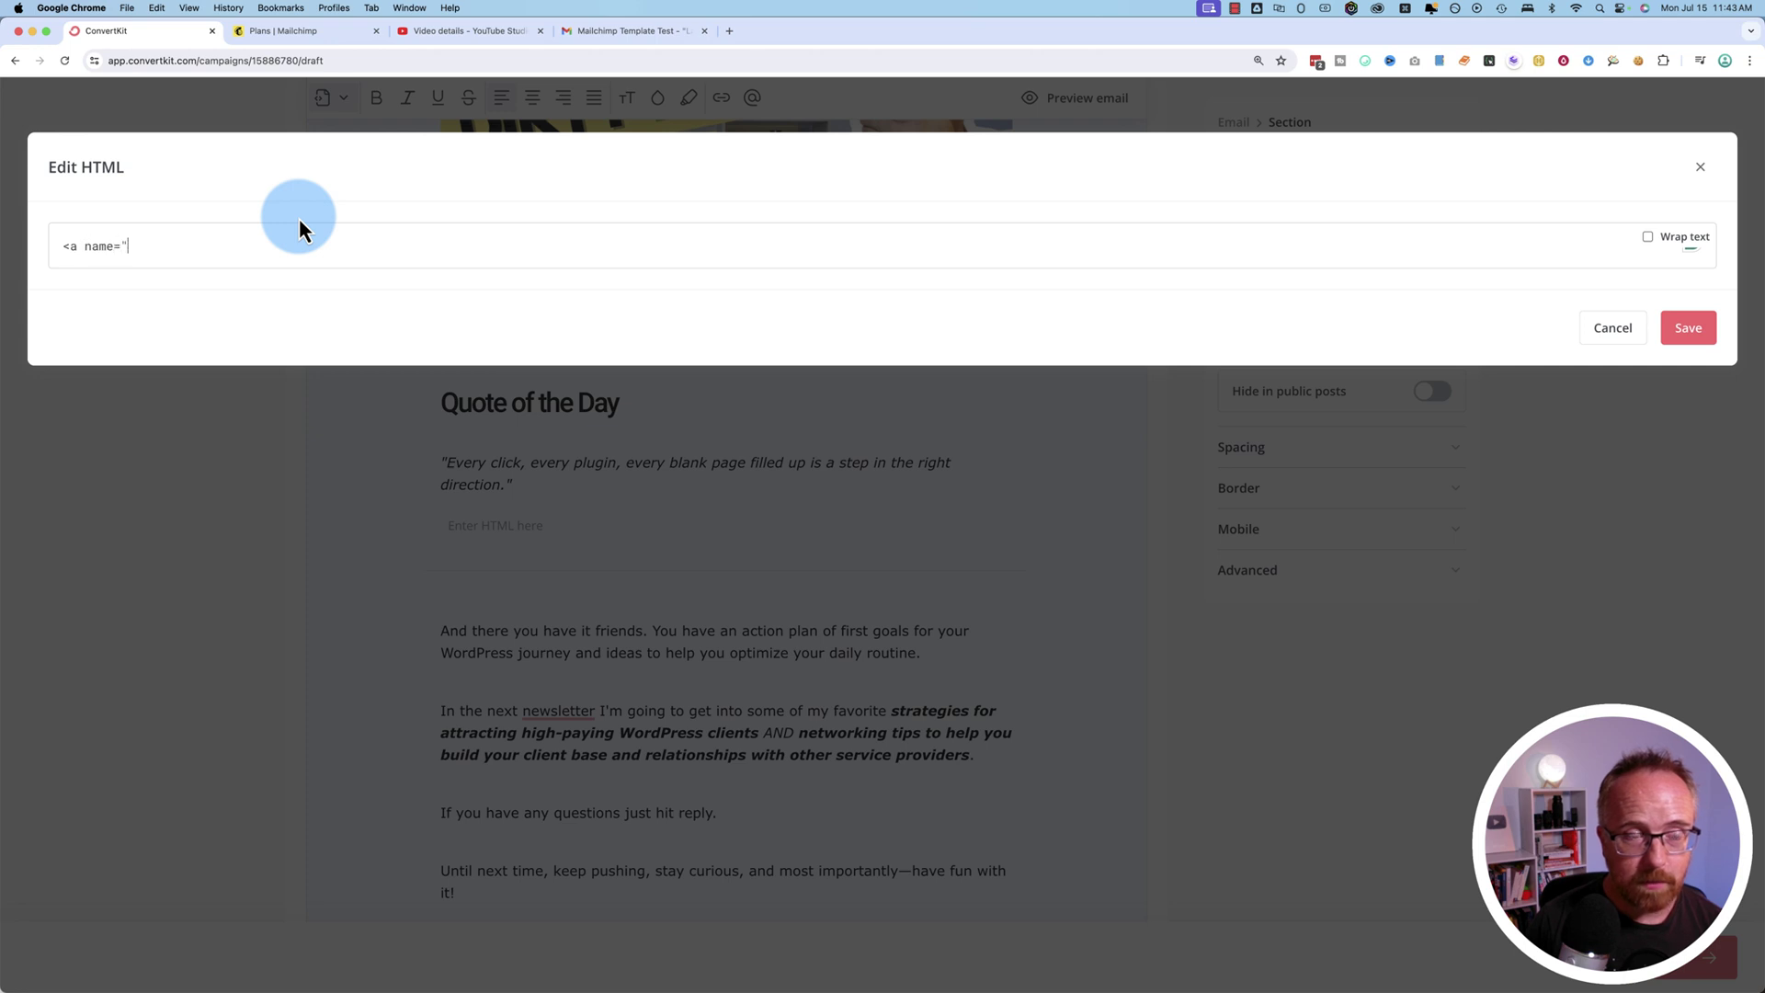
{"action": "type", "text": ">"}
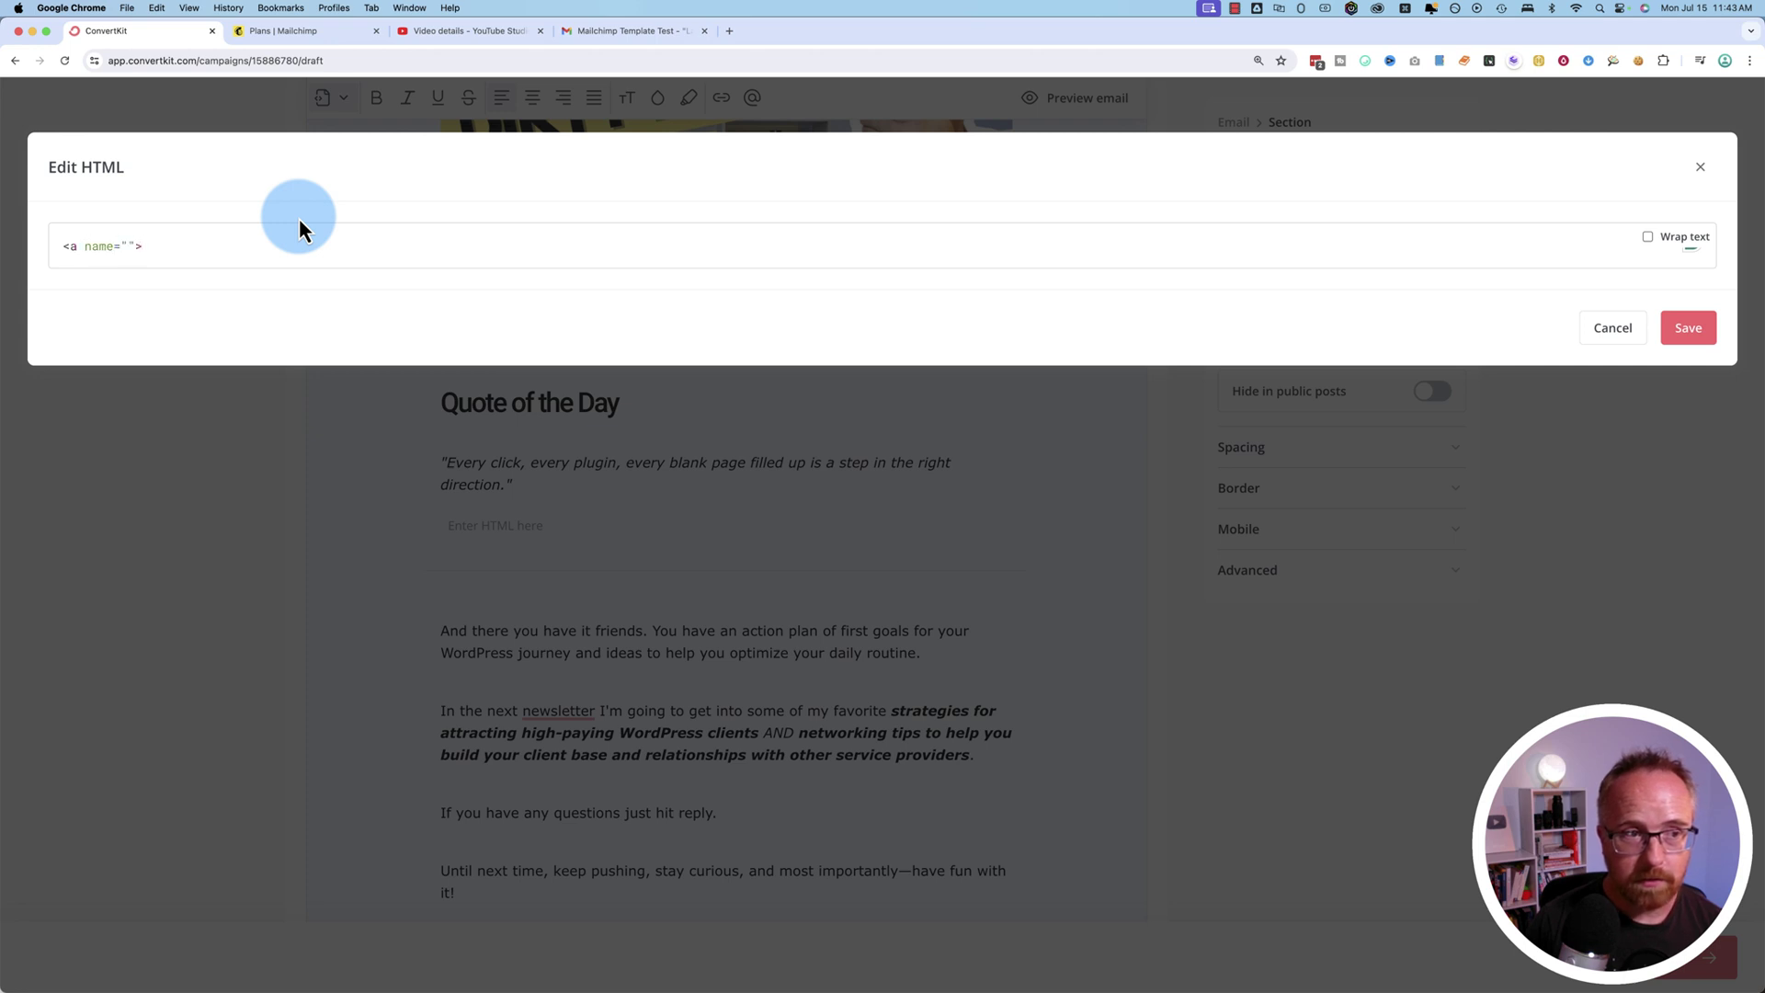
{"action": "type", "text": "</a>"}
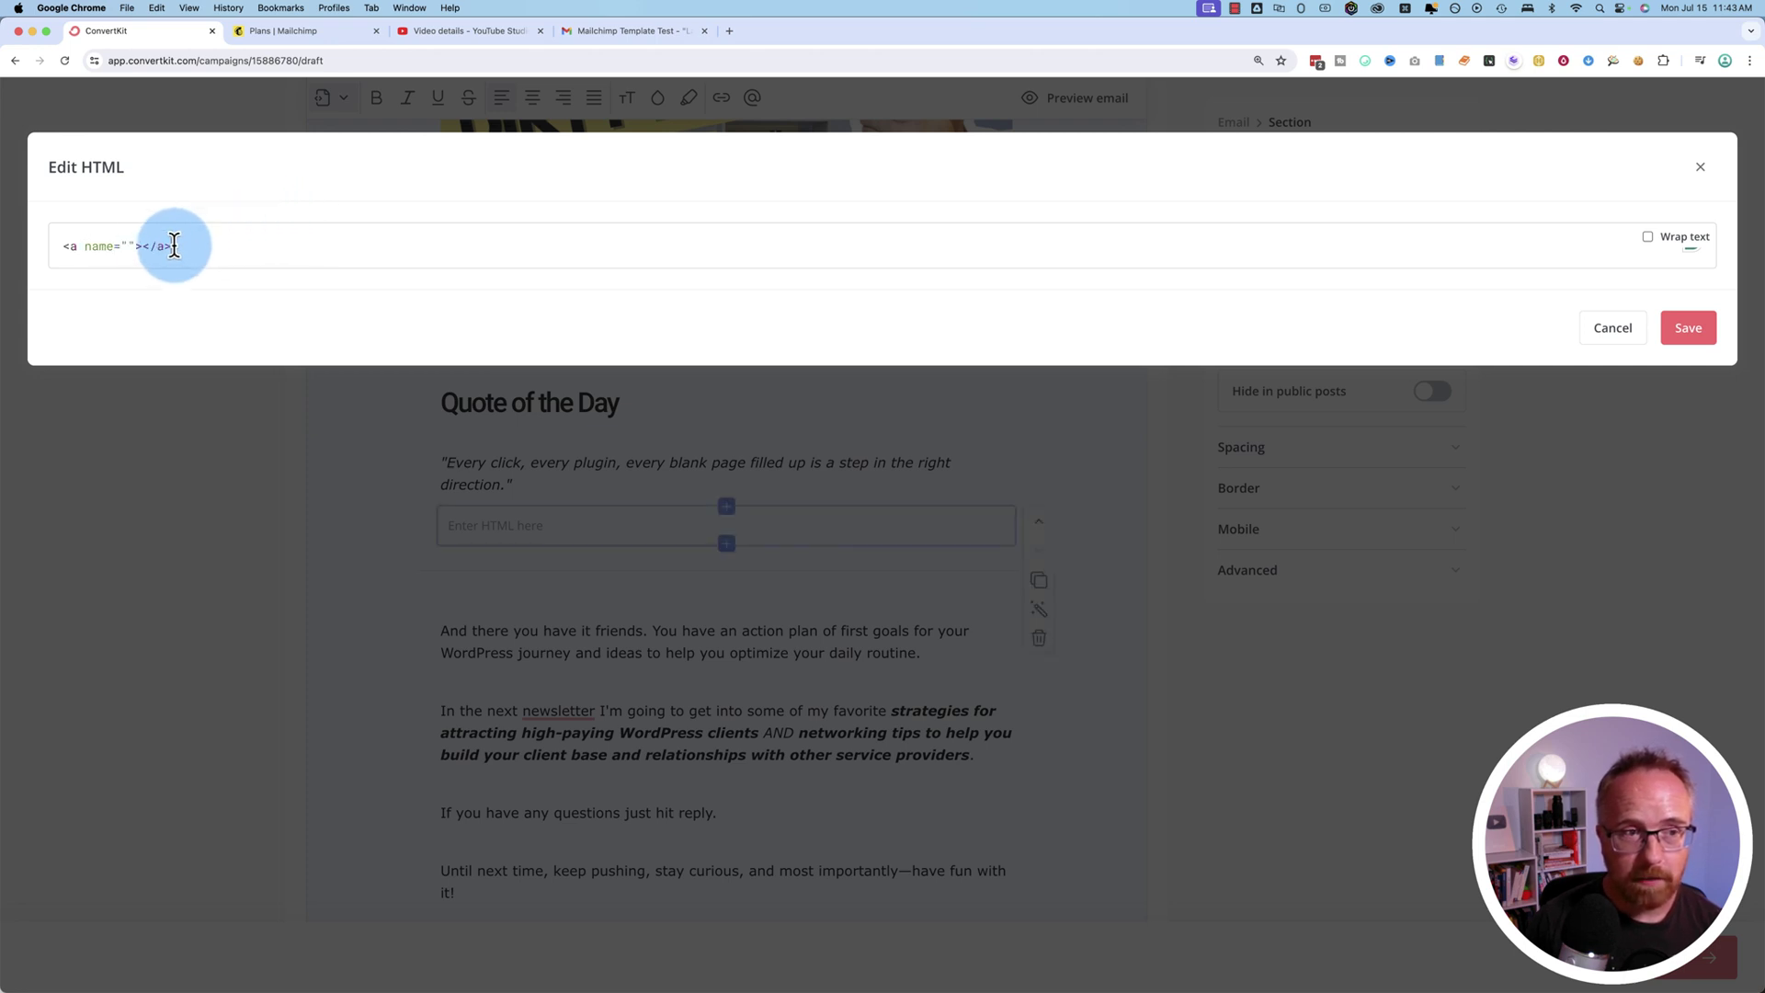
{"action": "left_click", "coordinate": [140, 247]}
{"action": "type", "text": "bo"}
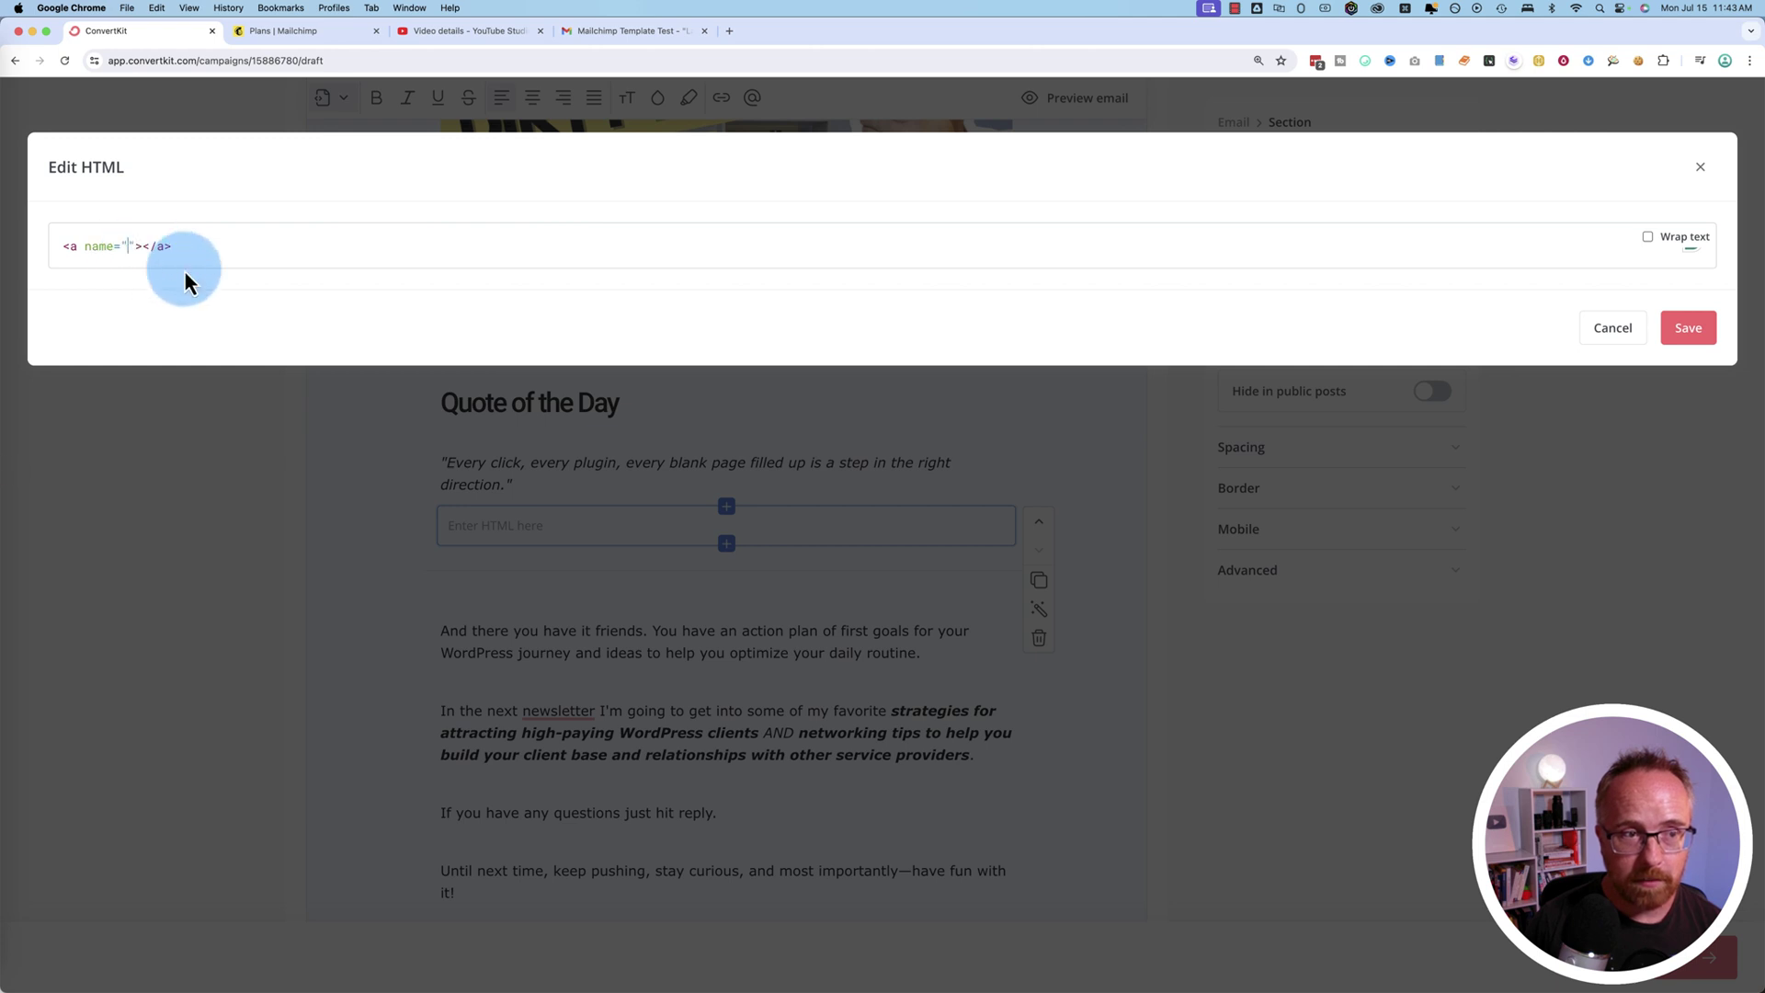
{"action": "type", "text": "ttom"}
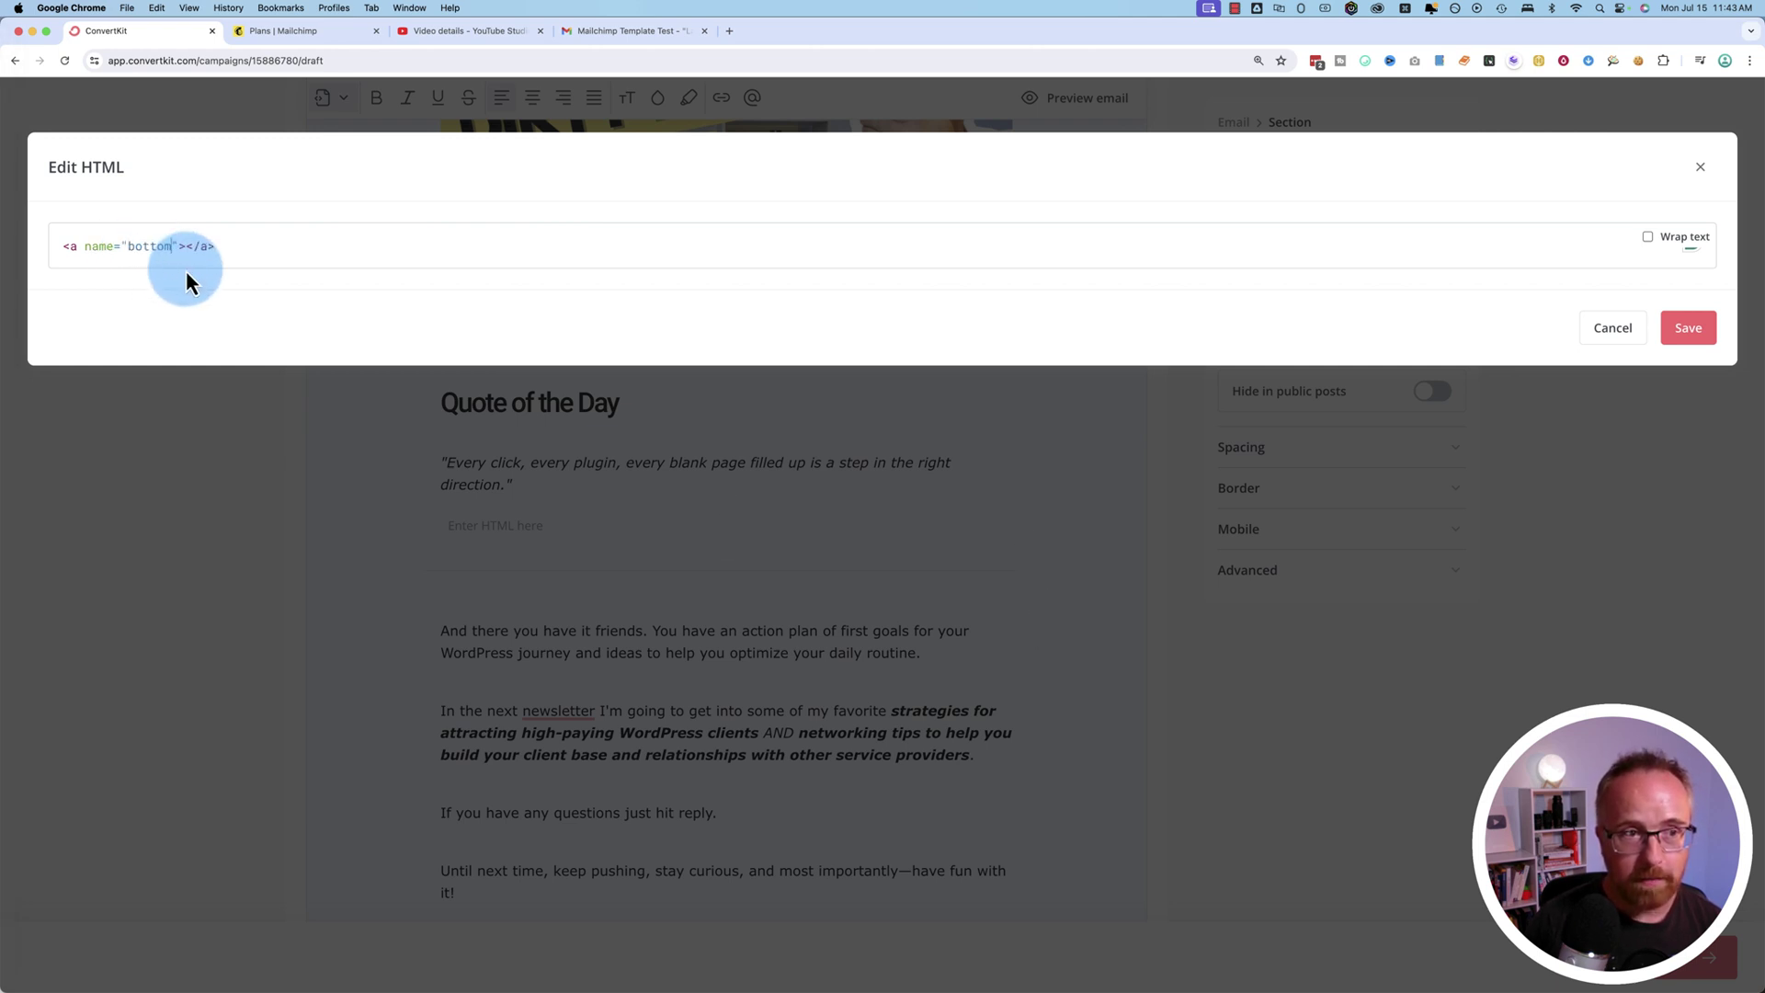
{"action": "left_click", "coordinate": [1688, 330]}
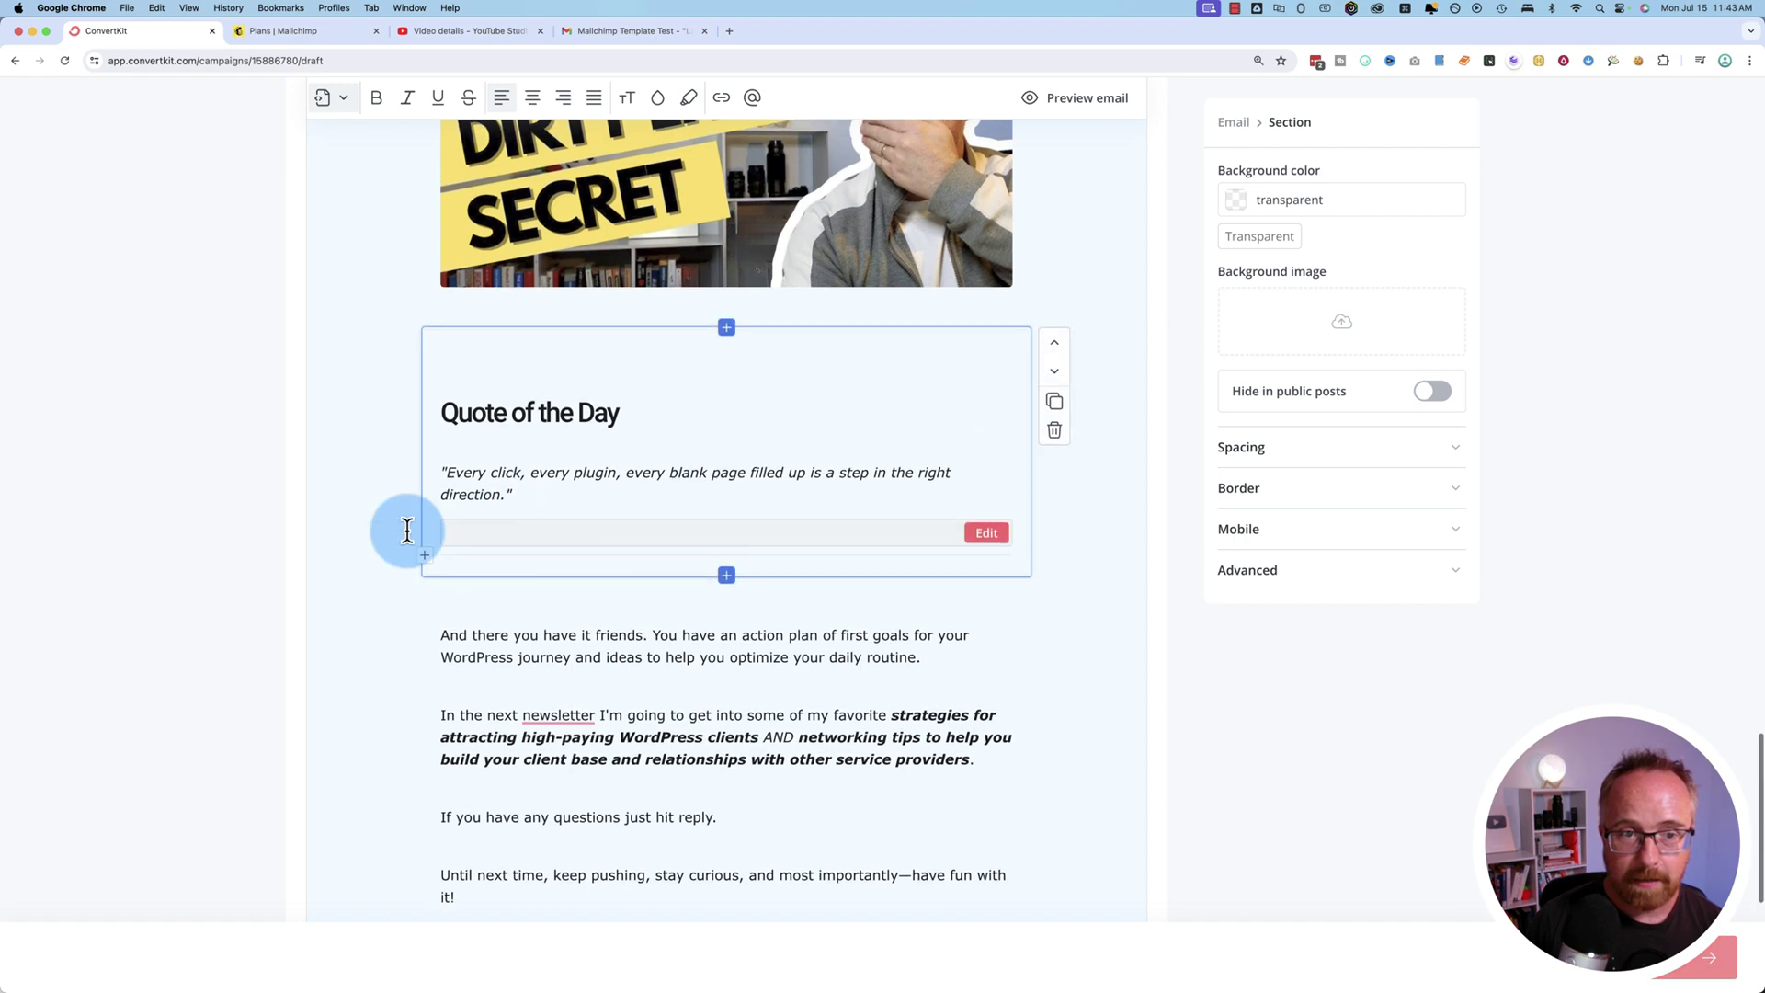
- Add an empty line above the Summer holidays paragraph and turn it into a bulleted list
{"action": "scroll", "coordinate": [582, 543], "scroll_direction": "up", "scroll_amount": 15}
{"action": "scroll", "coordinate": [597, 556], "scroll_direction": "up", "scroll_amount": 15}
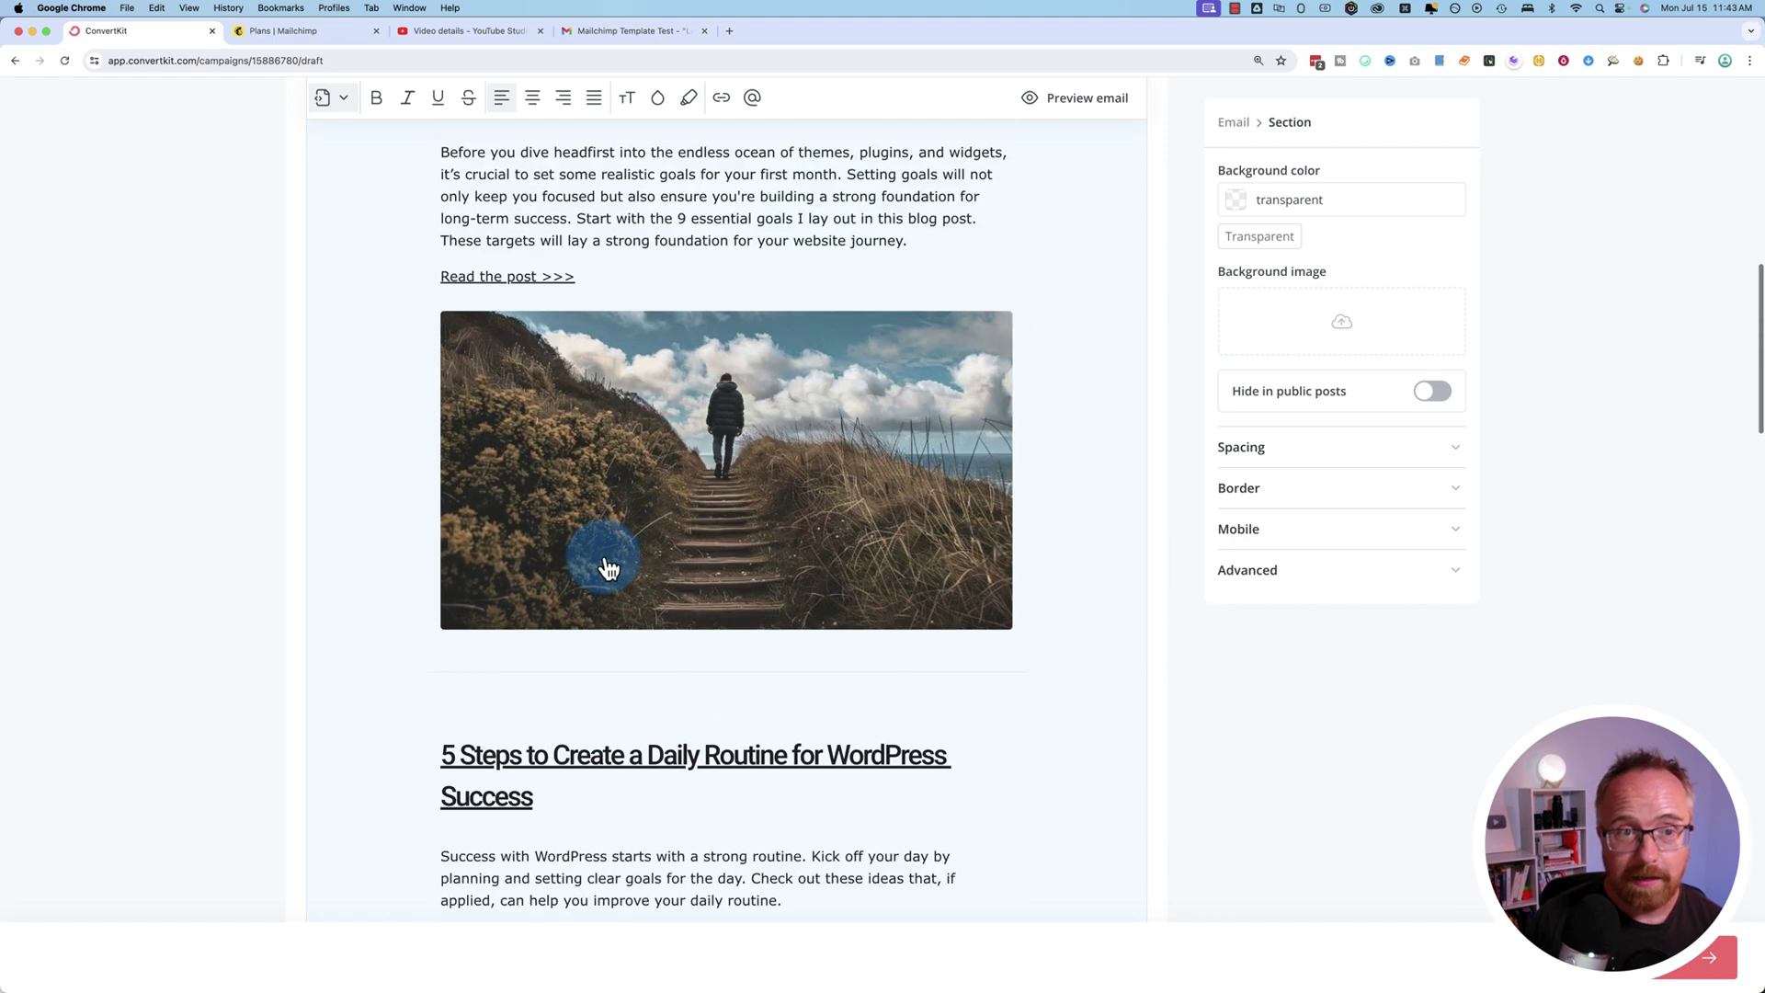
{"action": "left_click", "coordinate": [477, 490]}
{"action": "left_click", "coordinate": [726, 447]}
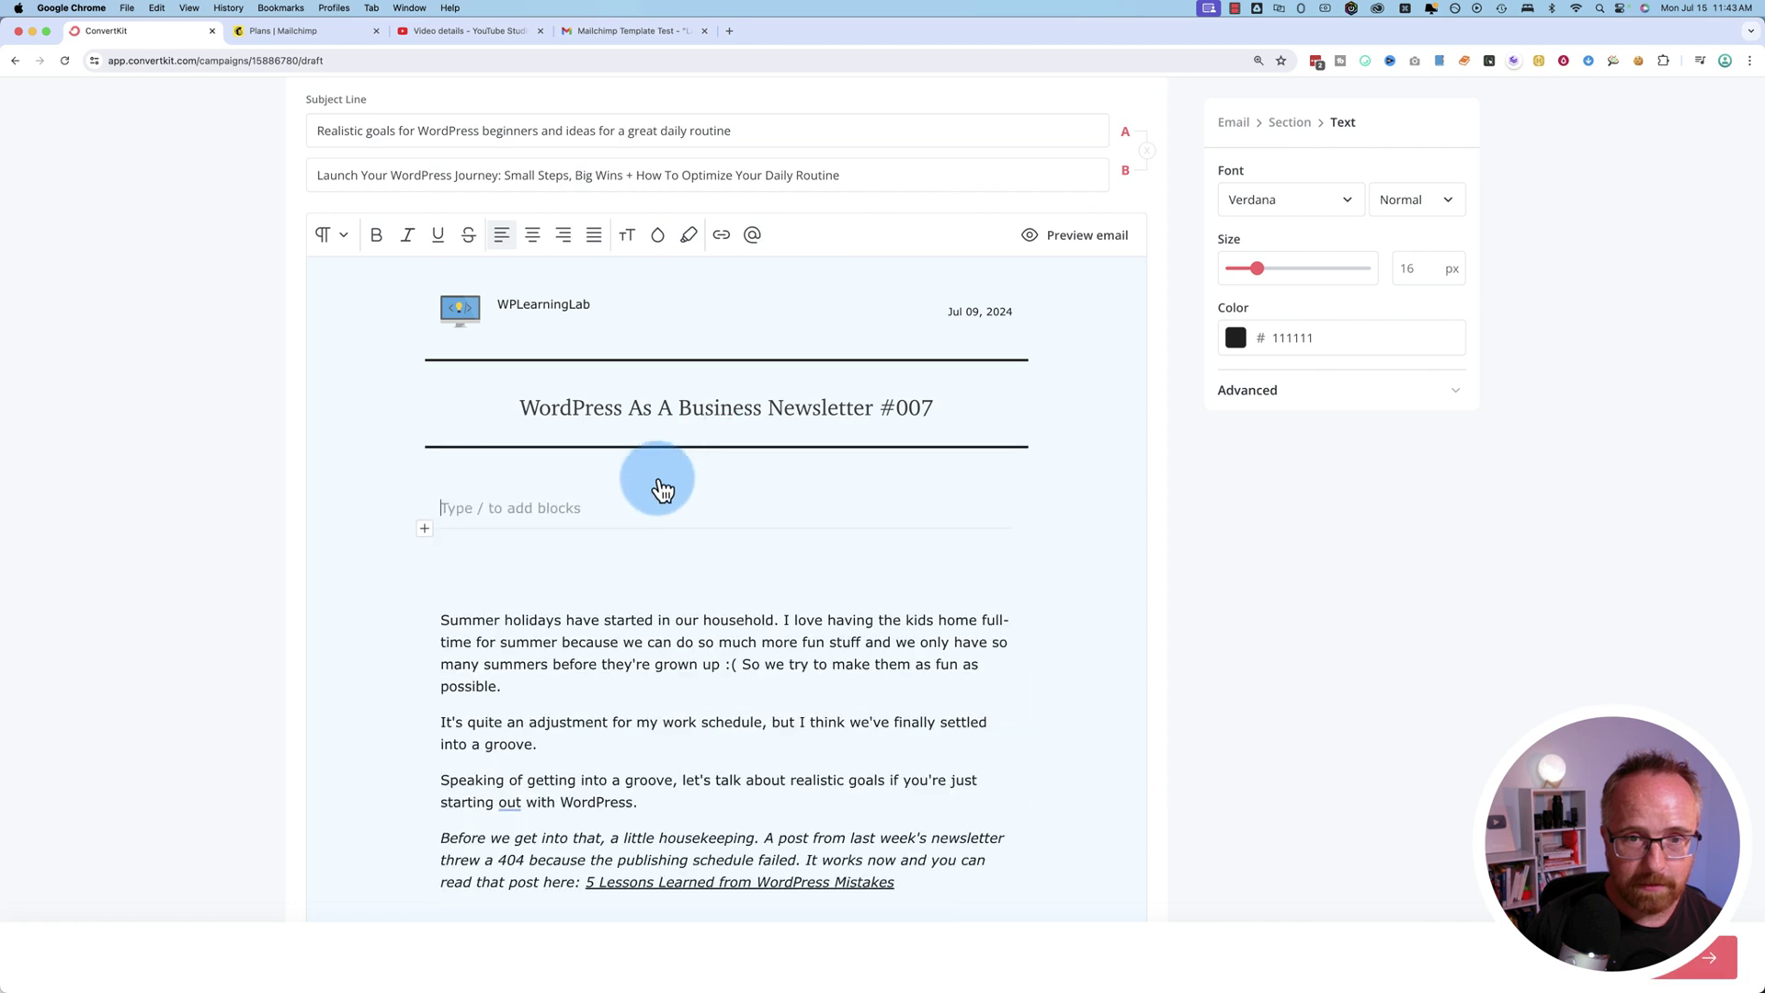
{"action": "type", "text": "/lis"}
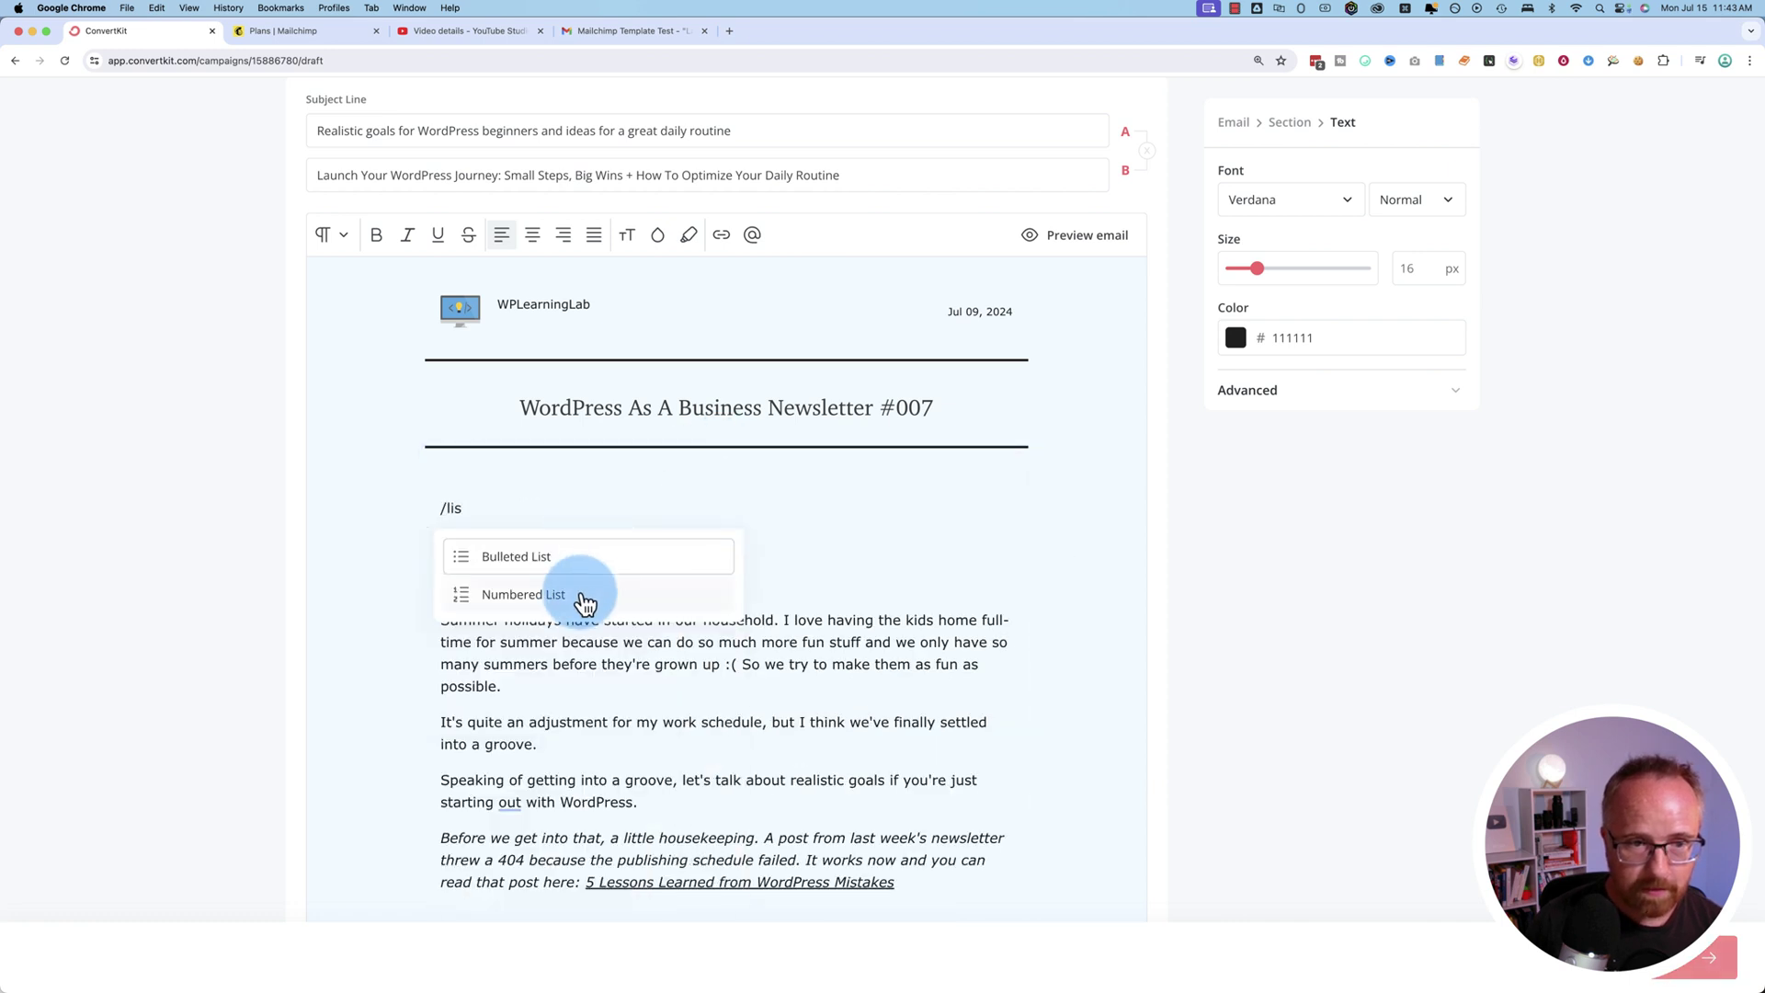
{"action": "left_click", "coordinate": [512, 556]}
- Enter the bullets Link 1, Link 2, Link 3 and remove the extra empty bullet
{"action": "type", "text": "Link 1"}
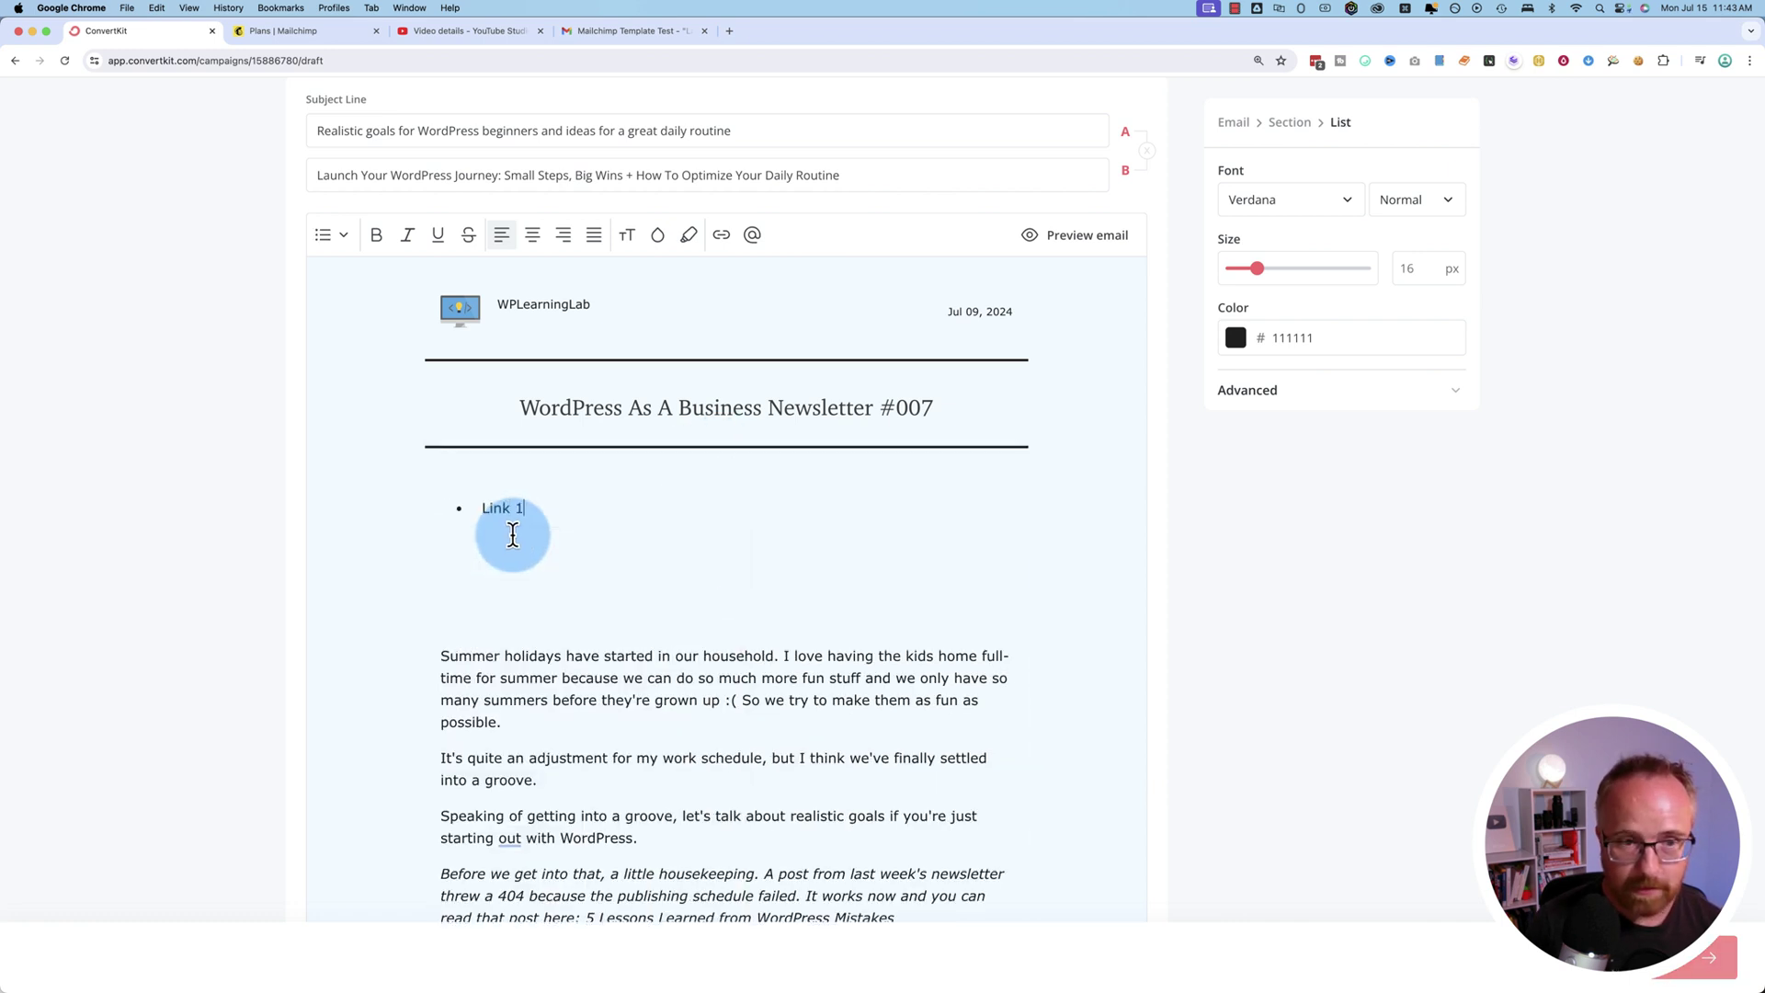
{"action": "key", "text": "Return"}
{"action": "type", "text": "Link 3"}
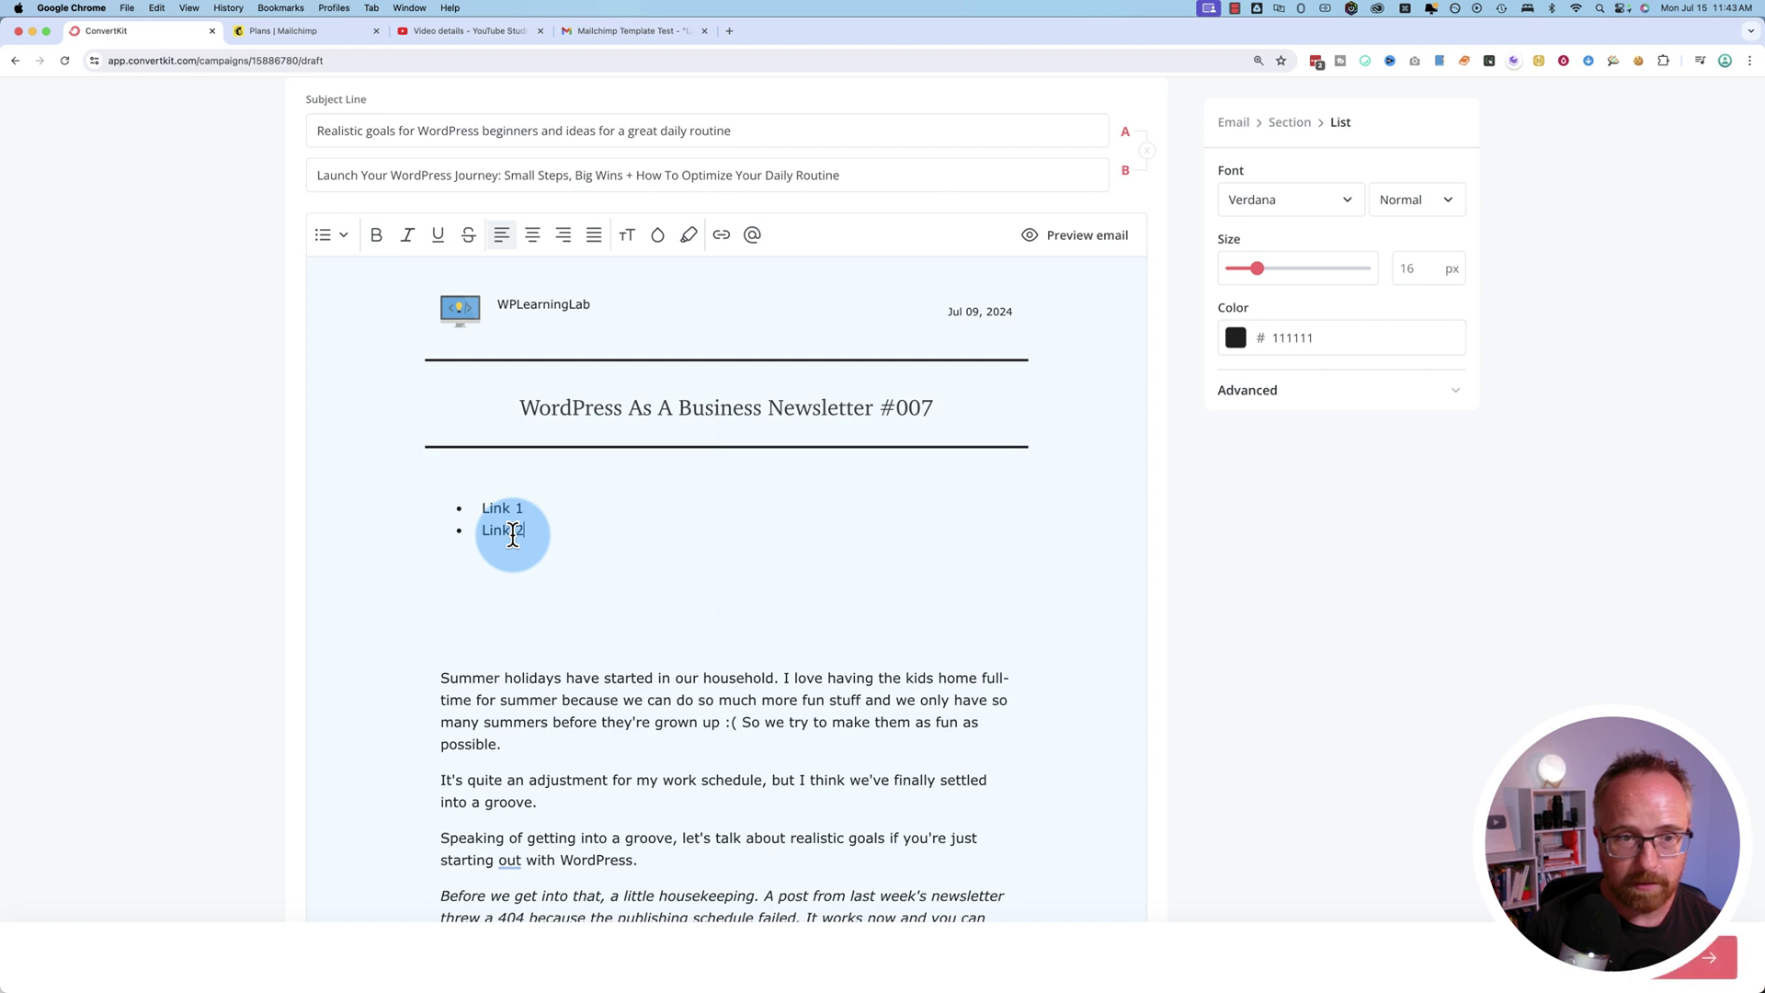
{"action": "key", "text": "Return"}
{"action": "type", "text": "Link 3"}
{"action": "key", "text": "Return"}
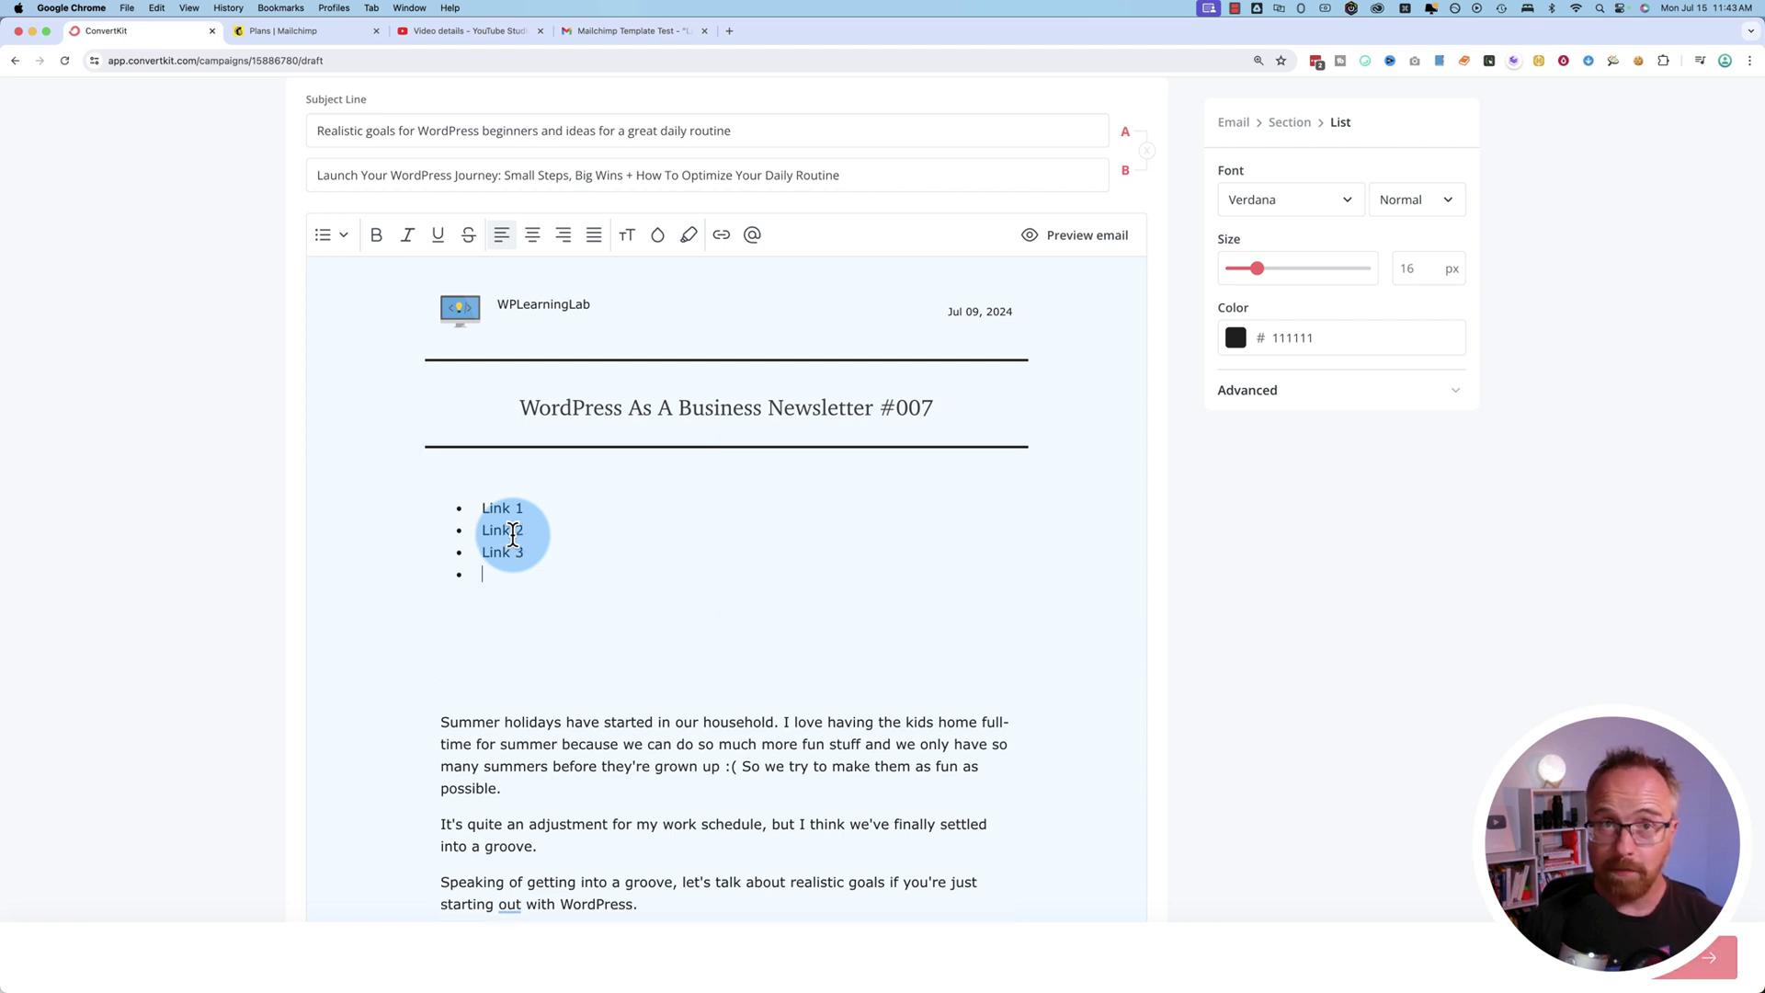
{"action": "left_click", "coordinate": [506, 531]}
{"action": "key", "text": "Return"}
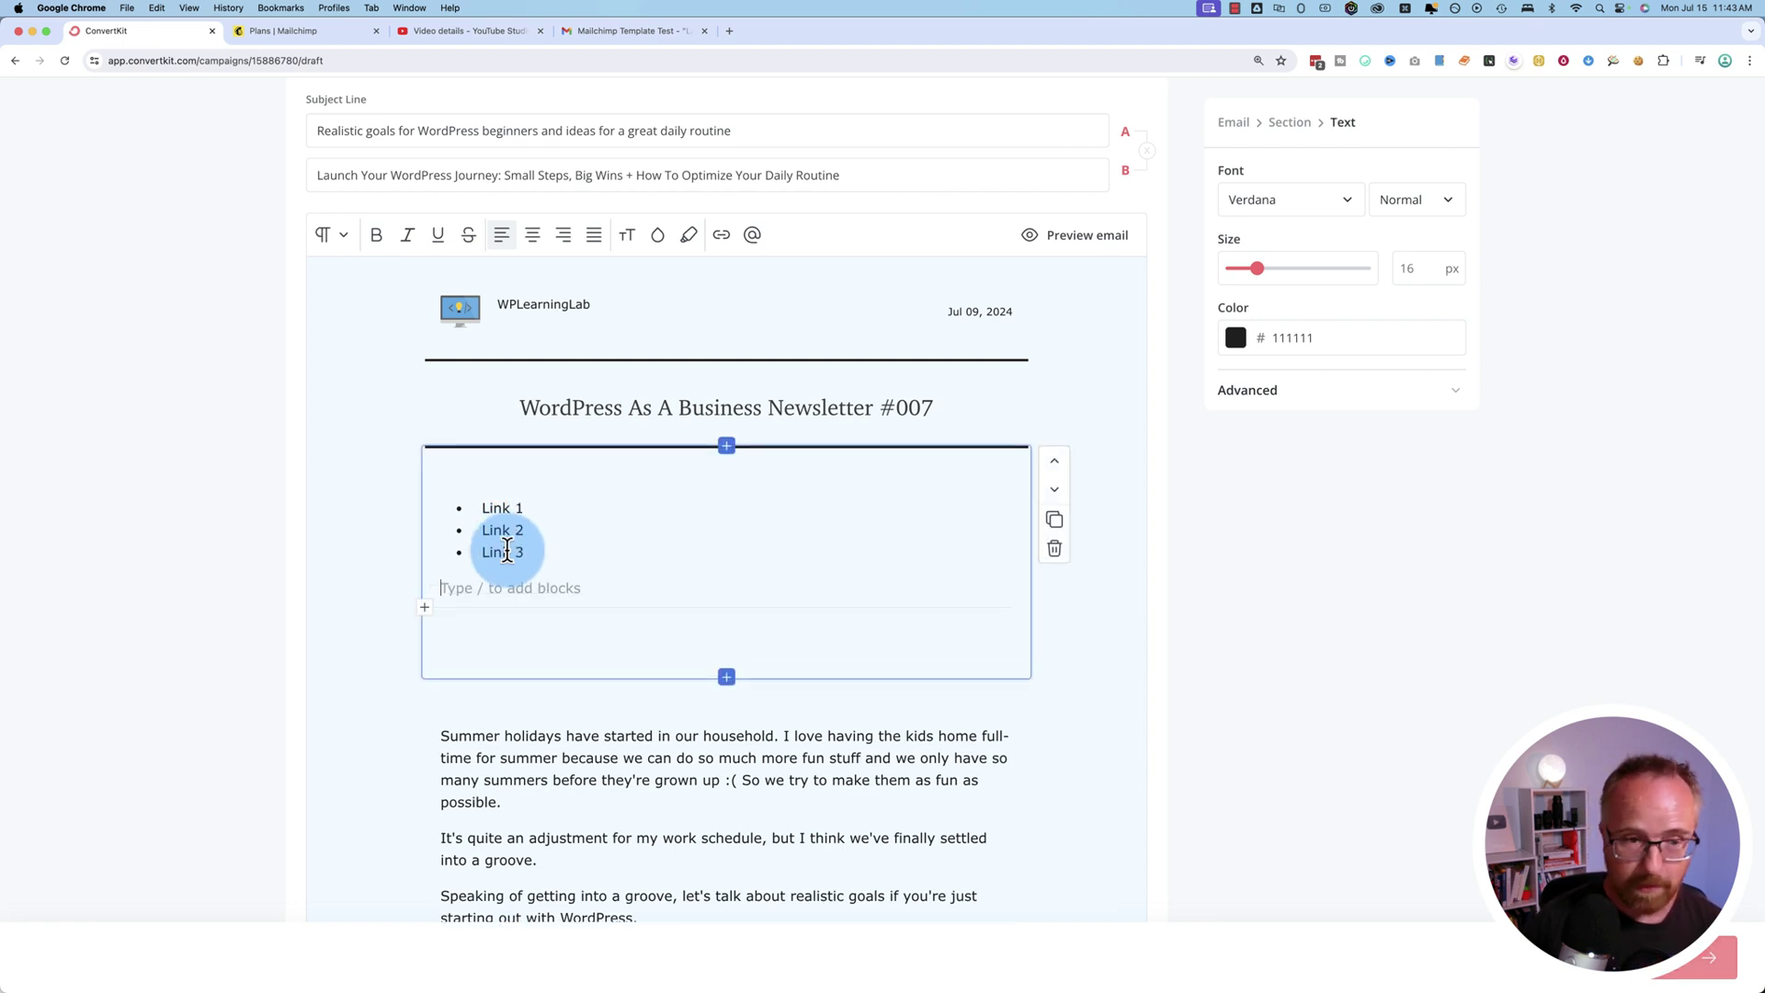
{"action": "left_click_drag", "start_coordinate": [525, 508], "coordinate": [478, 511]}
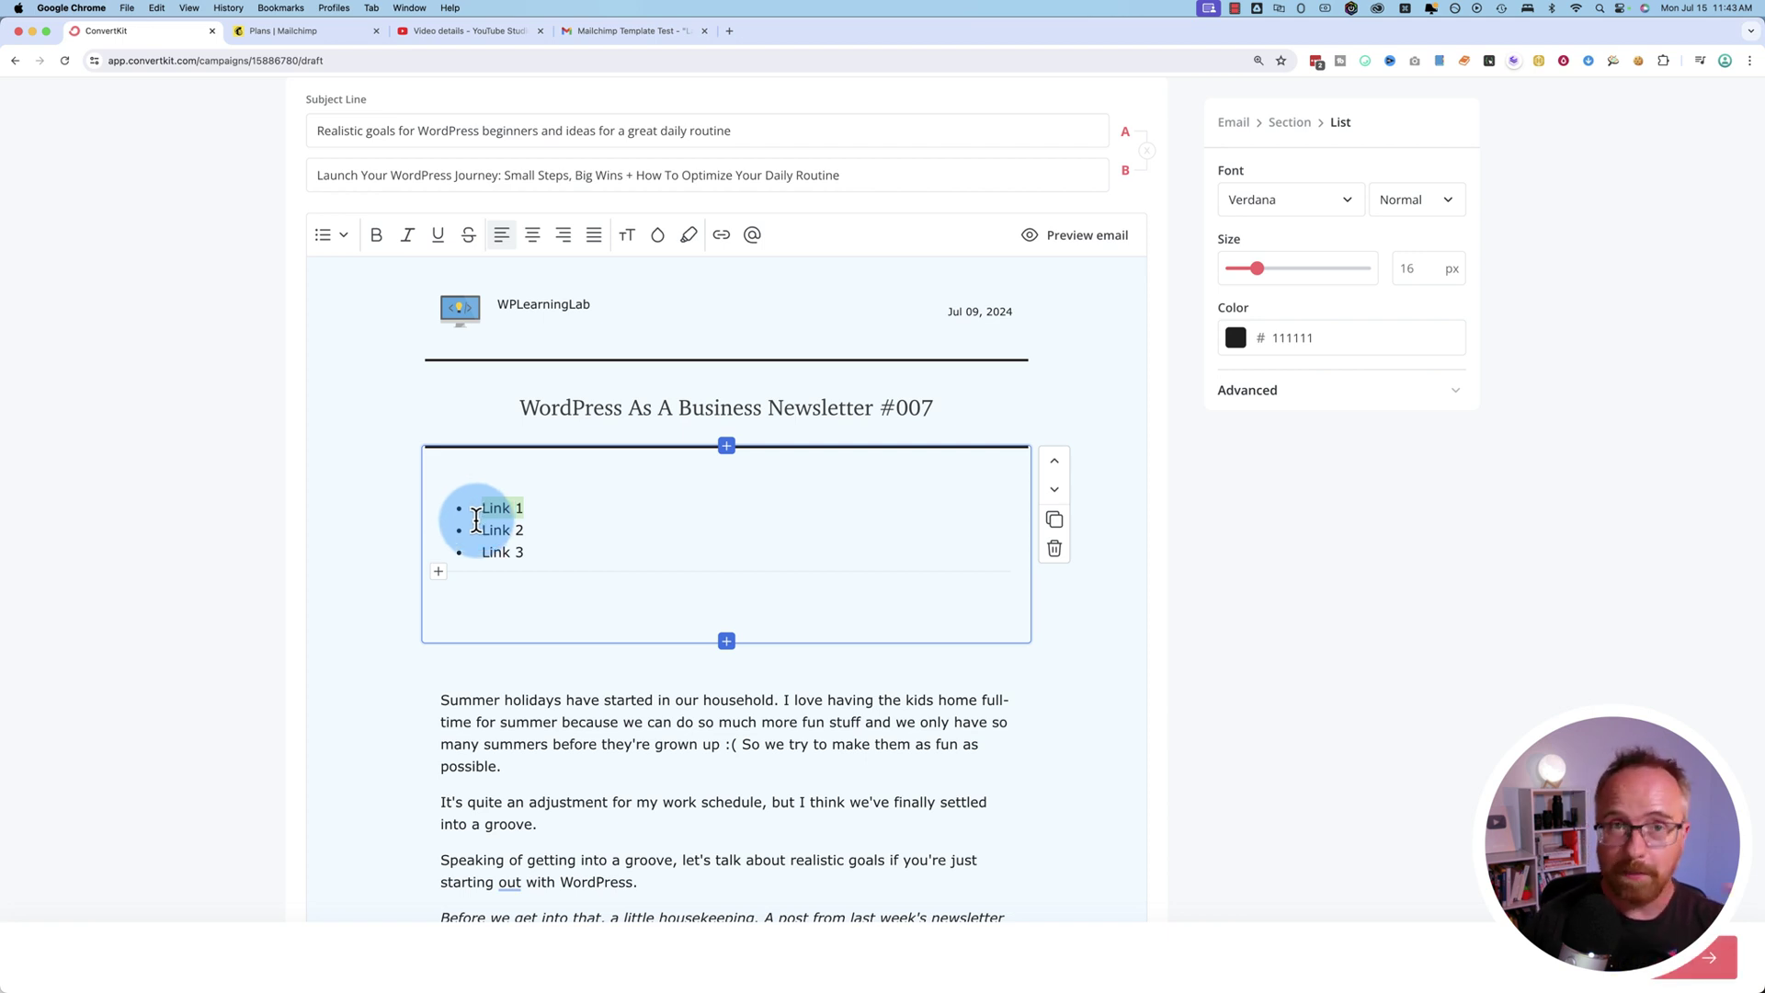
- Link the text Link 1 to #bottom
{"action": "left_click", "coordinate": [650, 445]}
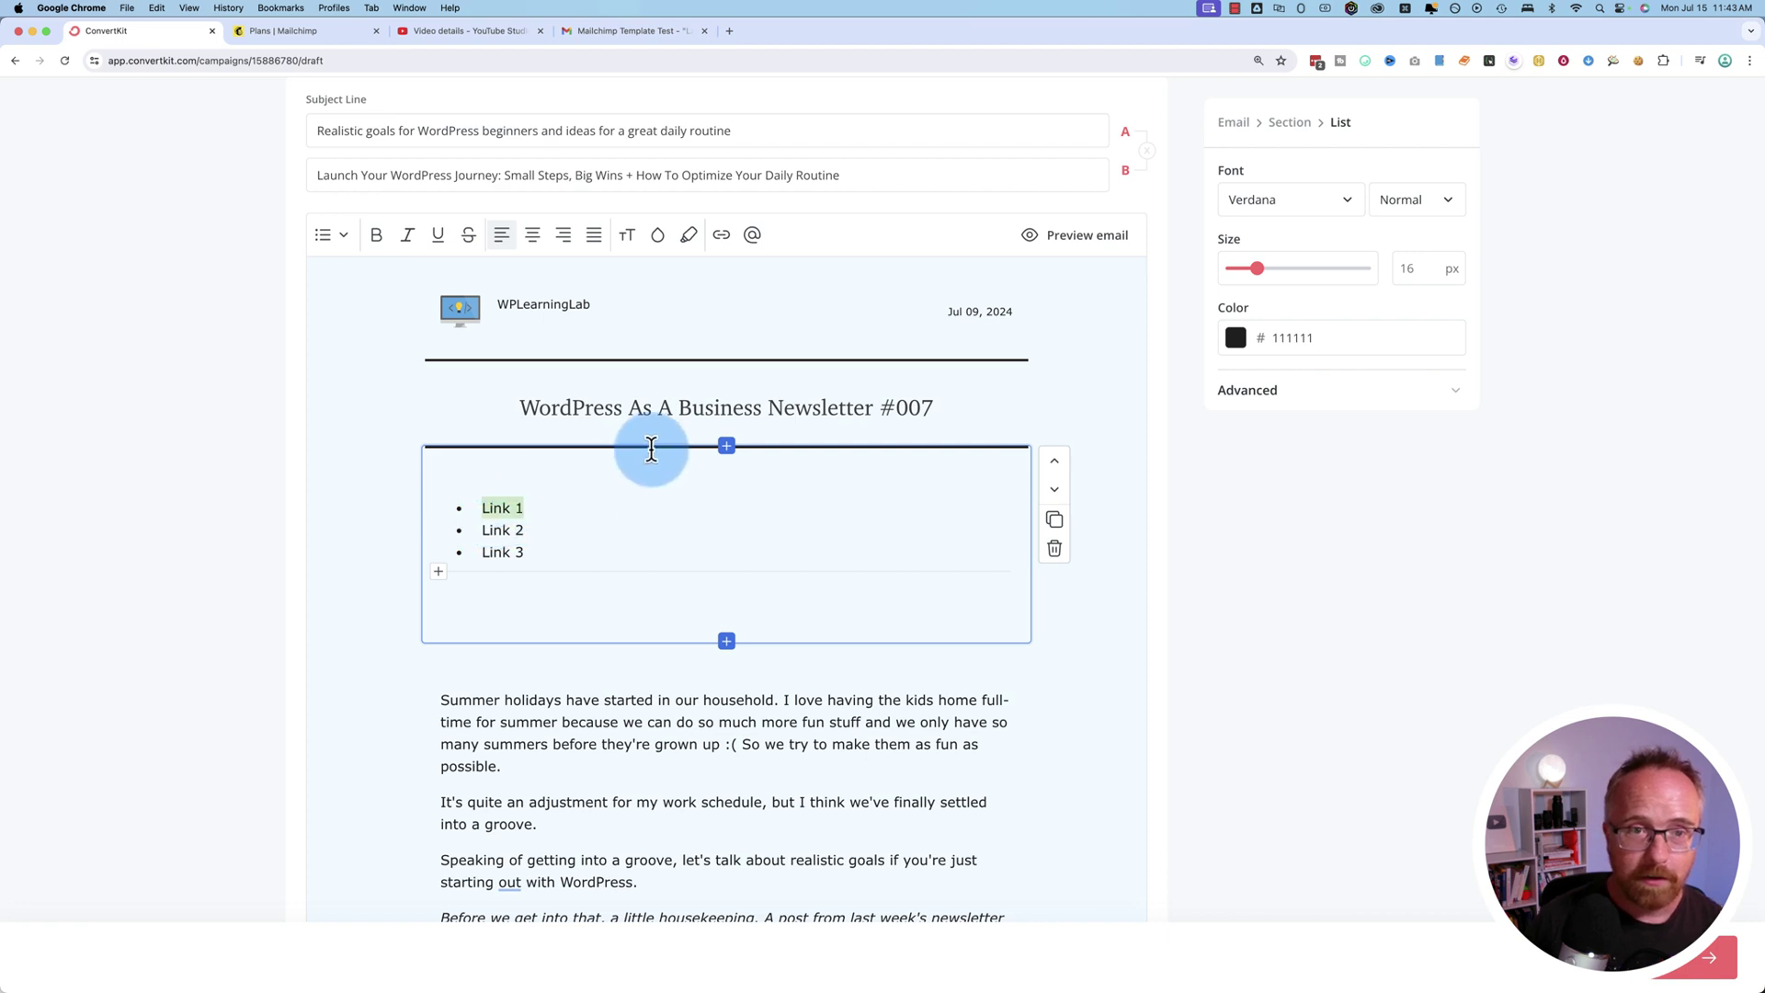
{"action": "left_click_drag", "start_coordinate": [469, 544], "coordinate": [475, 509]}
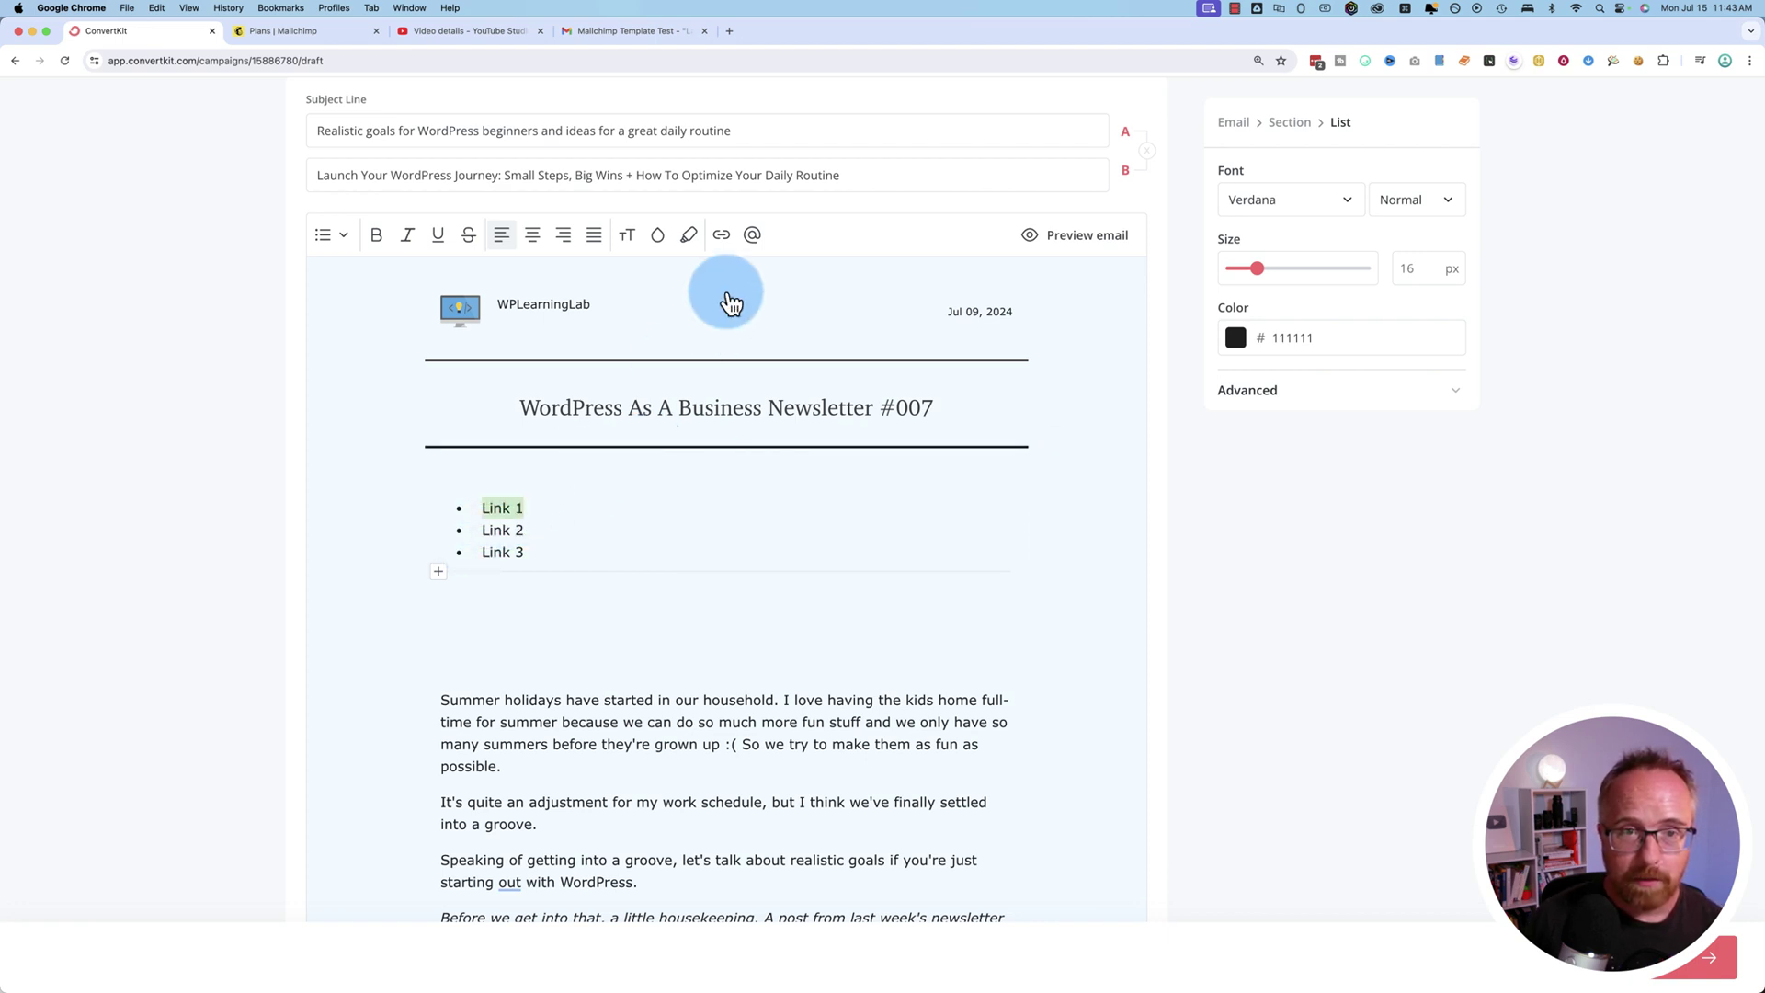
{"action": "left_click", "coordinate": [724, 241]}
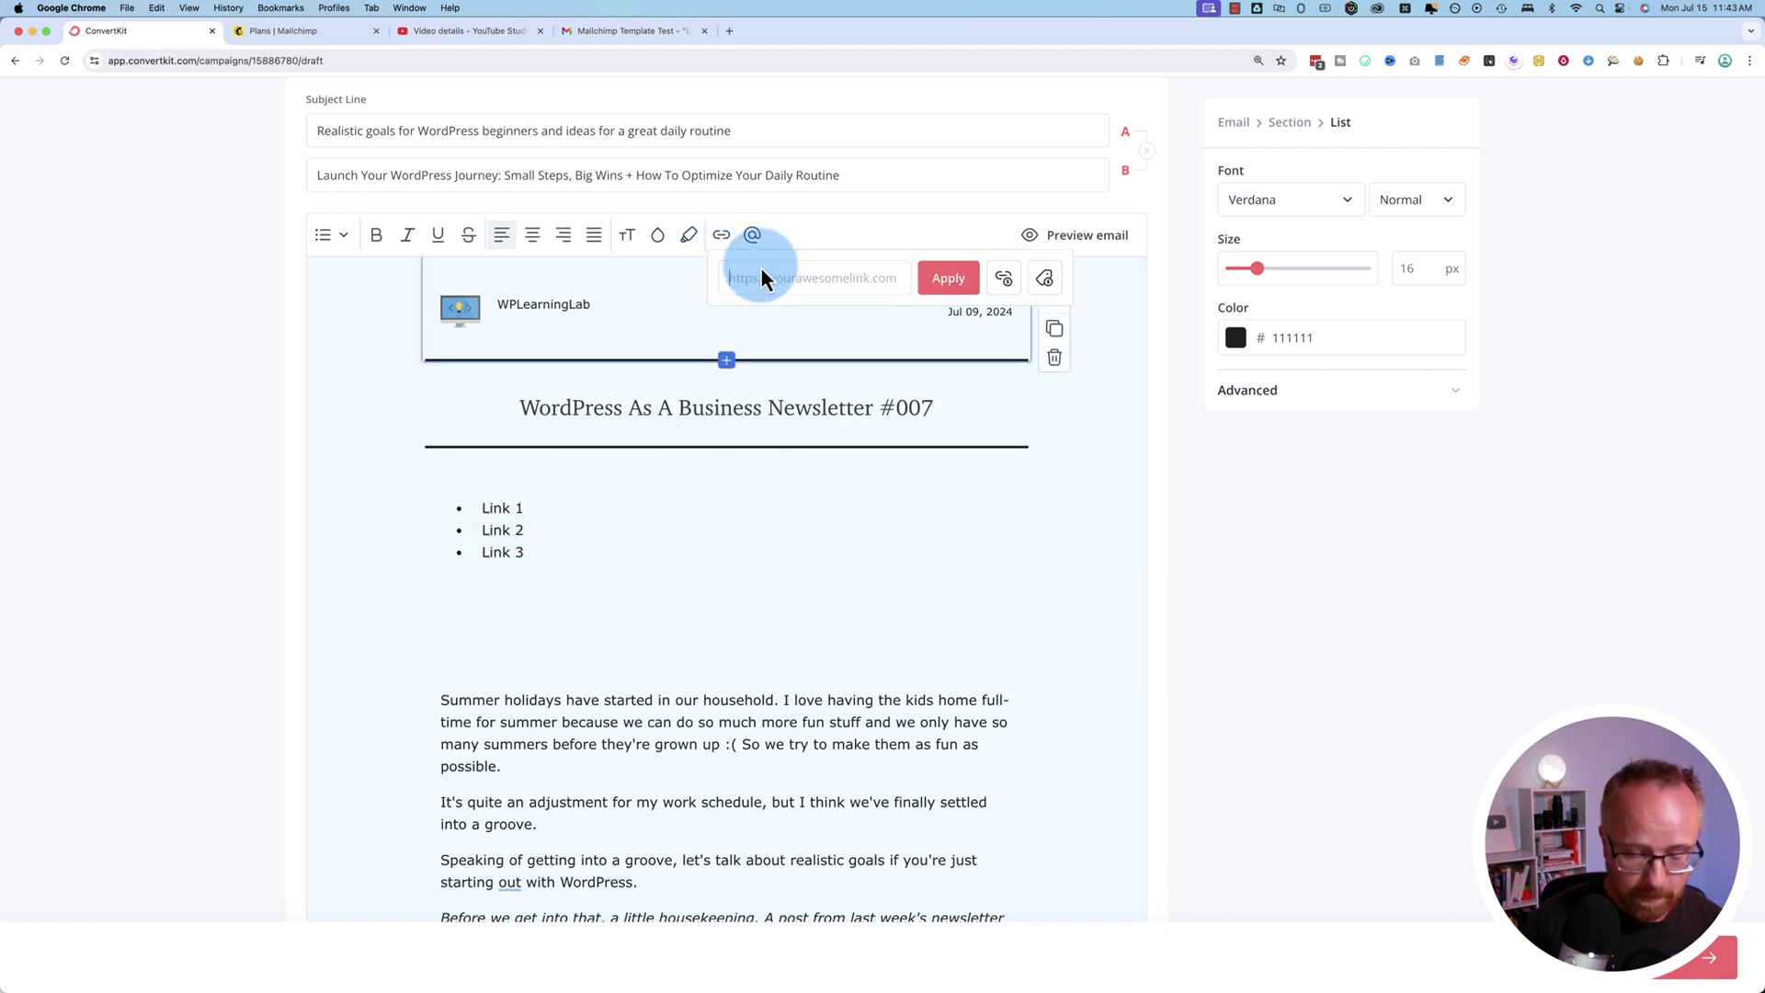
{"action": "type", "text": "#bottom"}
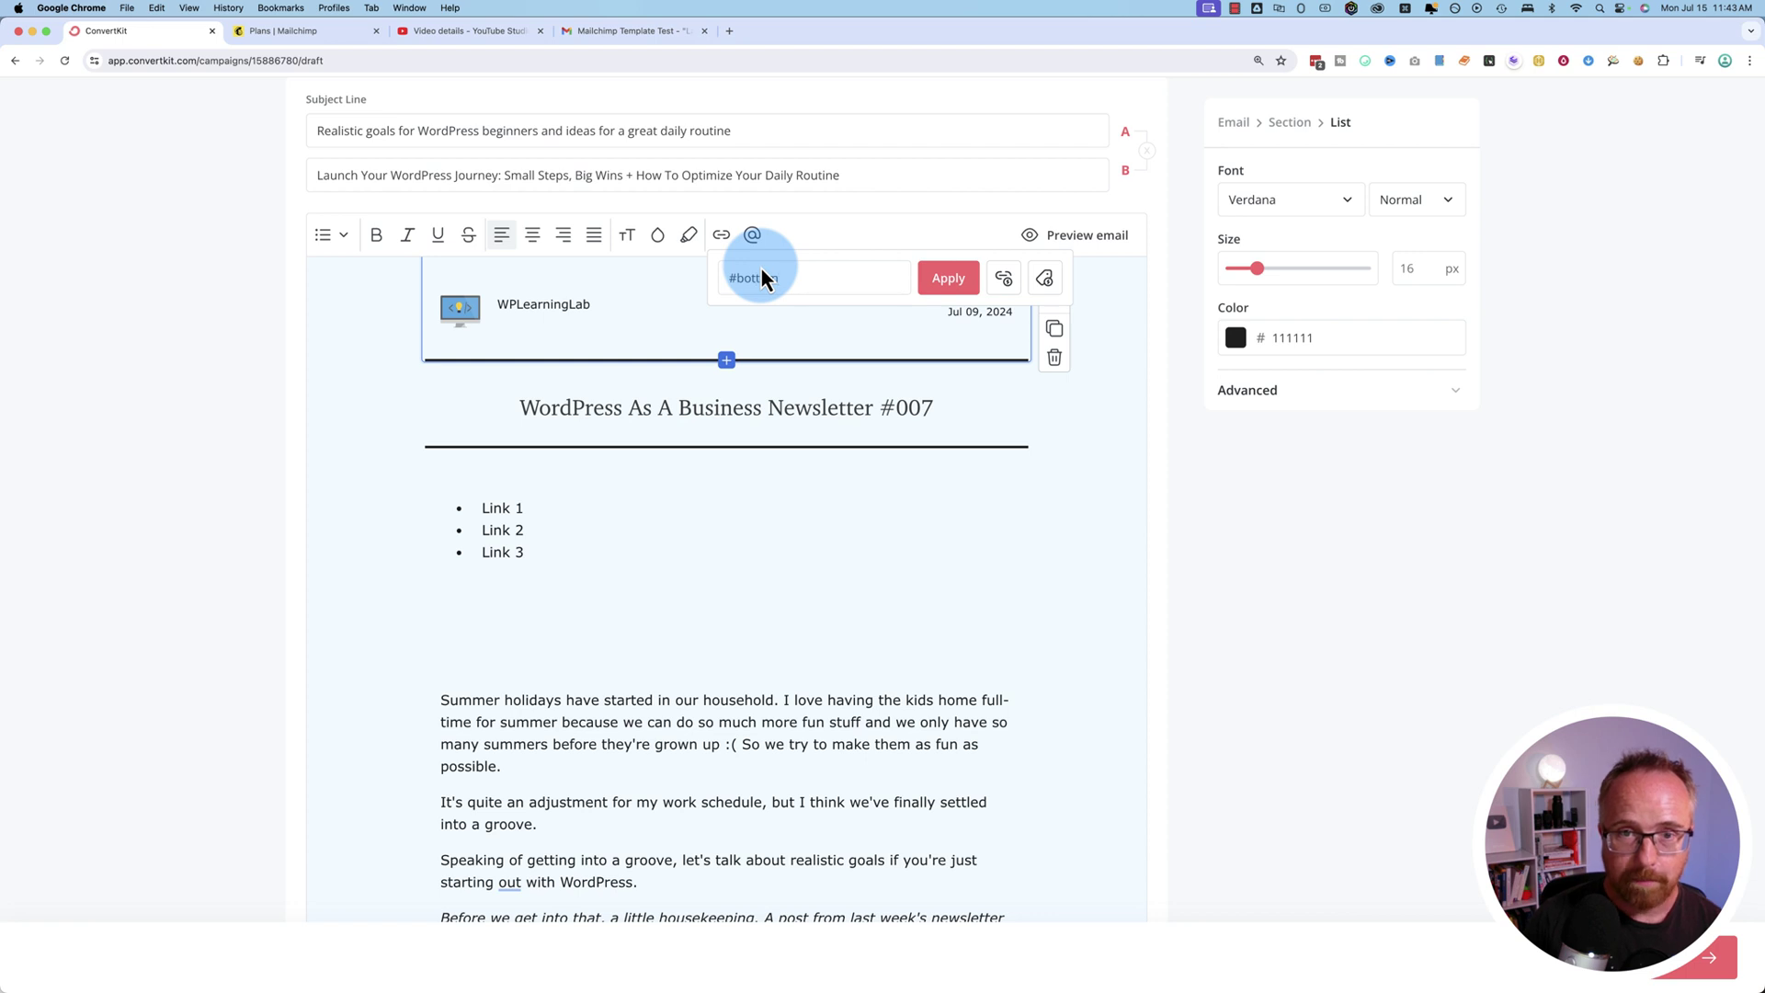
{"action": "left_click", "coordinate": [947, 278]}
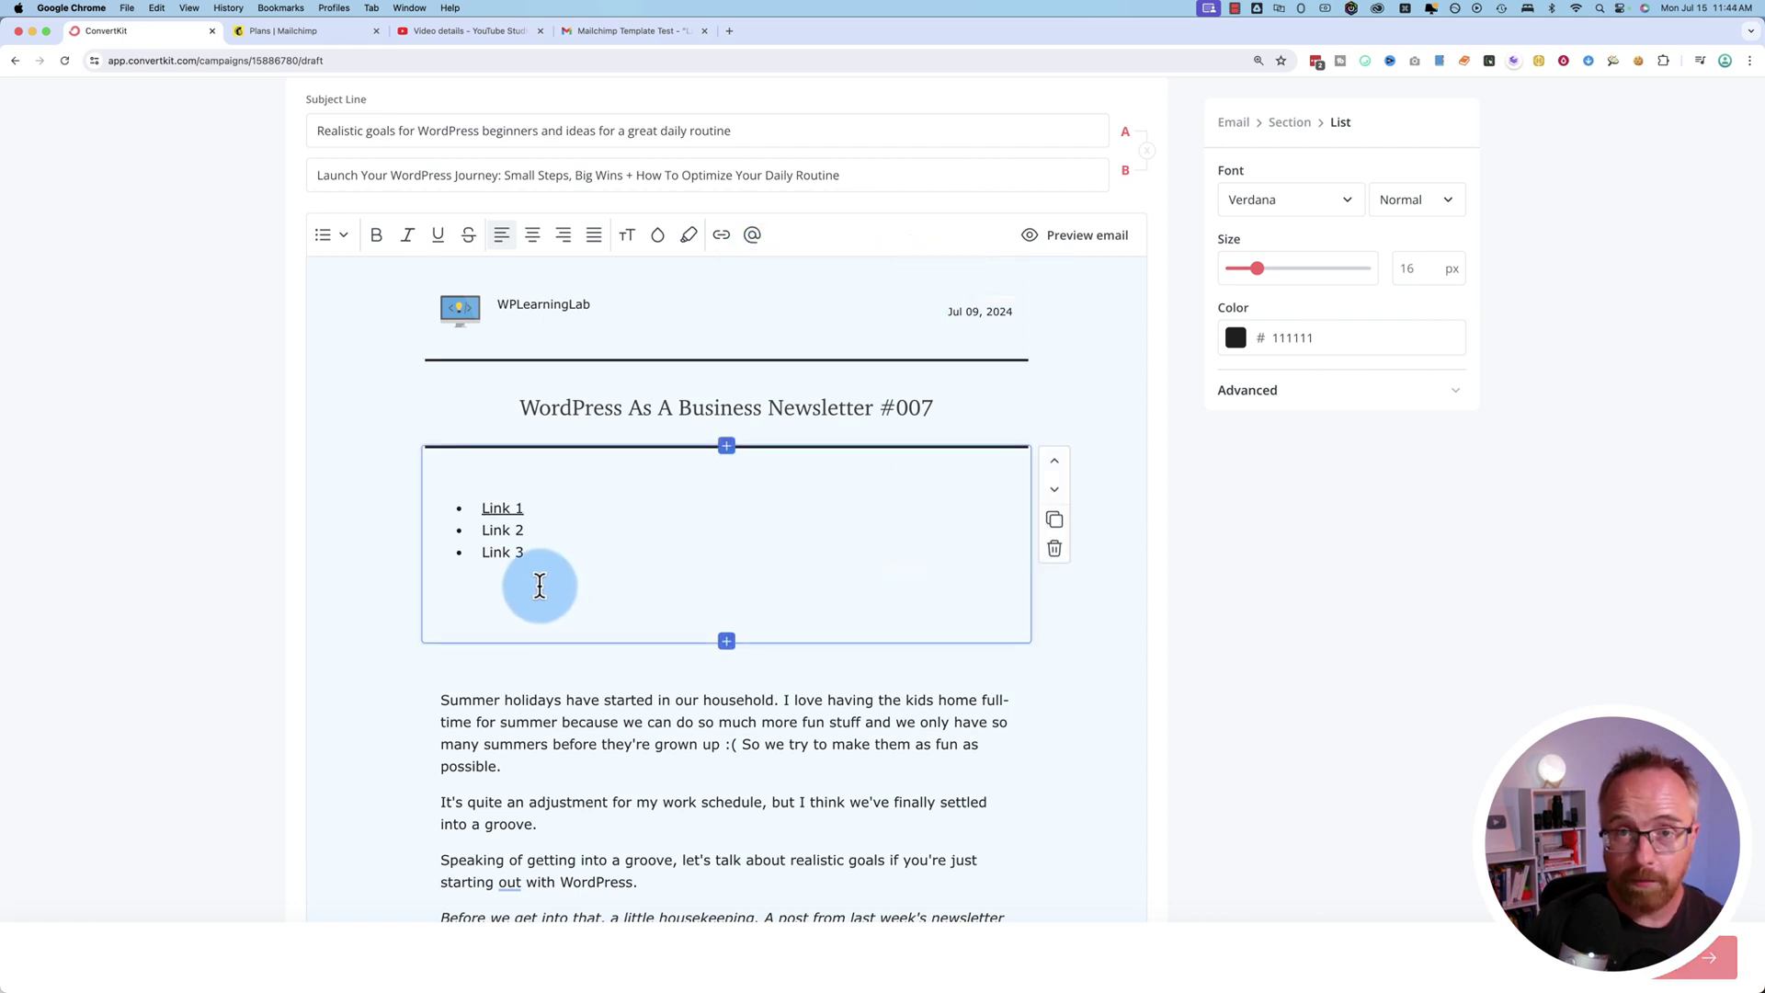
- Inspect the HTML block below the quote to confirm it holds the bottom anchor, then cancel
{"action": "scroll", "coordinate": [1166, 571], "scroll_direction": "up", "scroll_amount": 3}
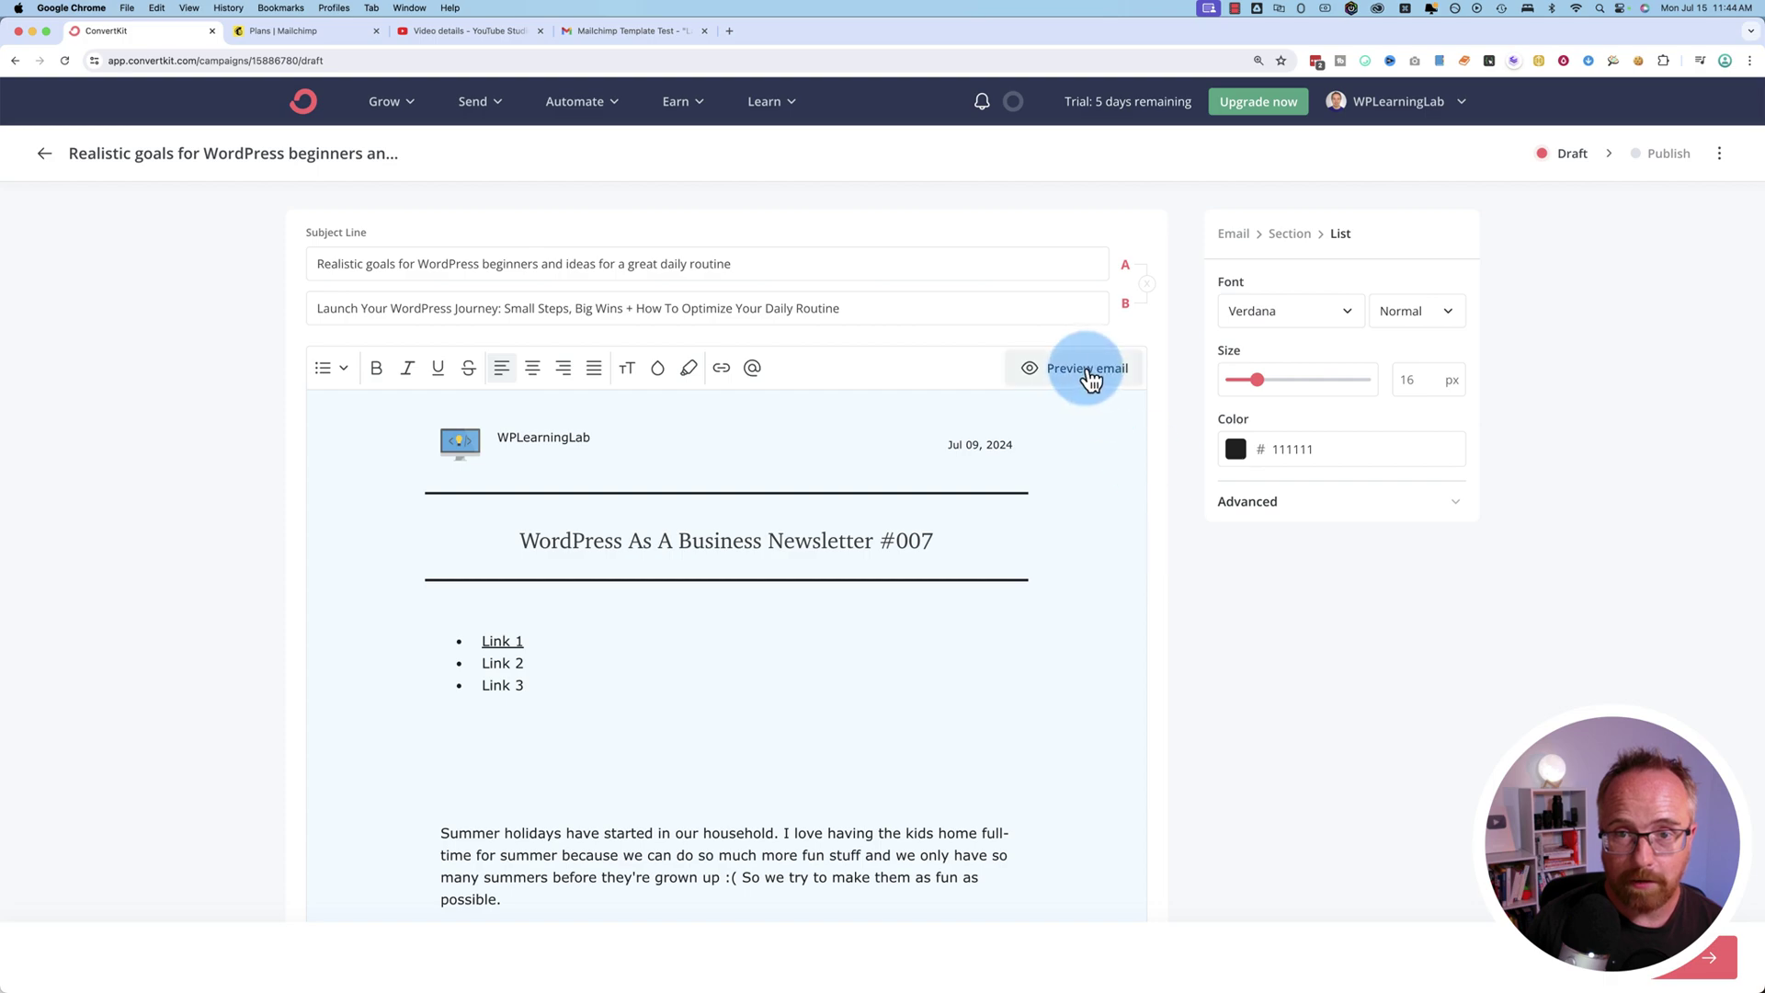
{"action": "scroll", "coordinate": [609, 740], "scroll_direction": "down", "scroll_amount": 20}
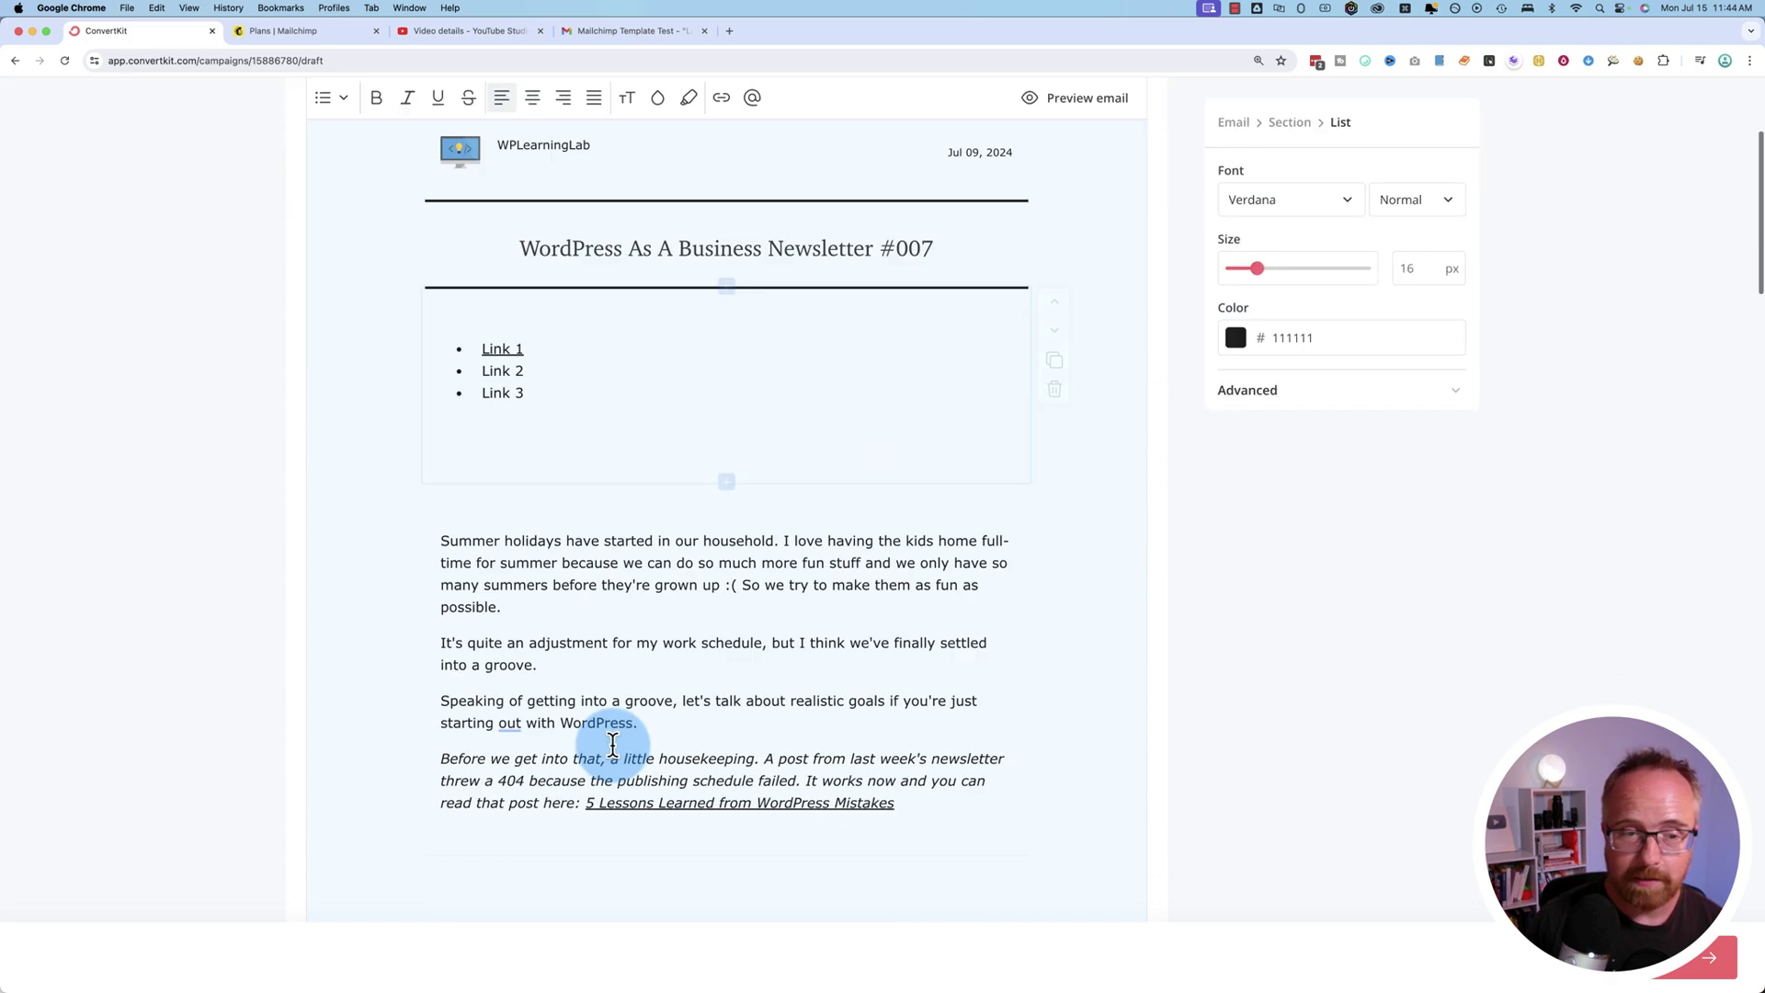
{"action": "scroll", "coordinate": [608, 743], "scroll_direction": "down", "scroll_amount": 10}
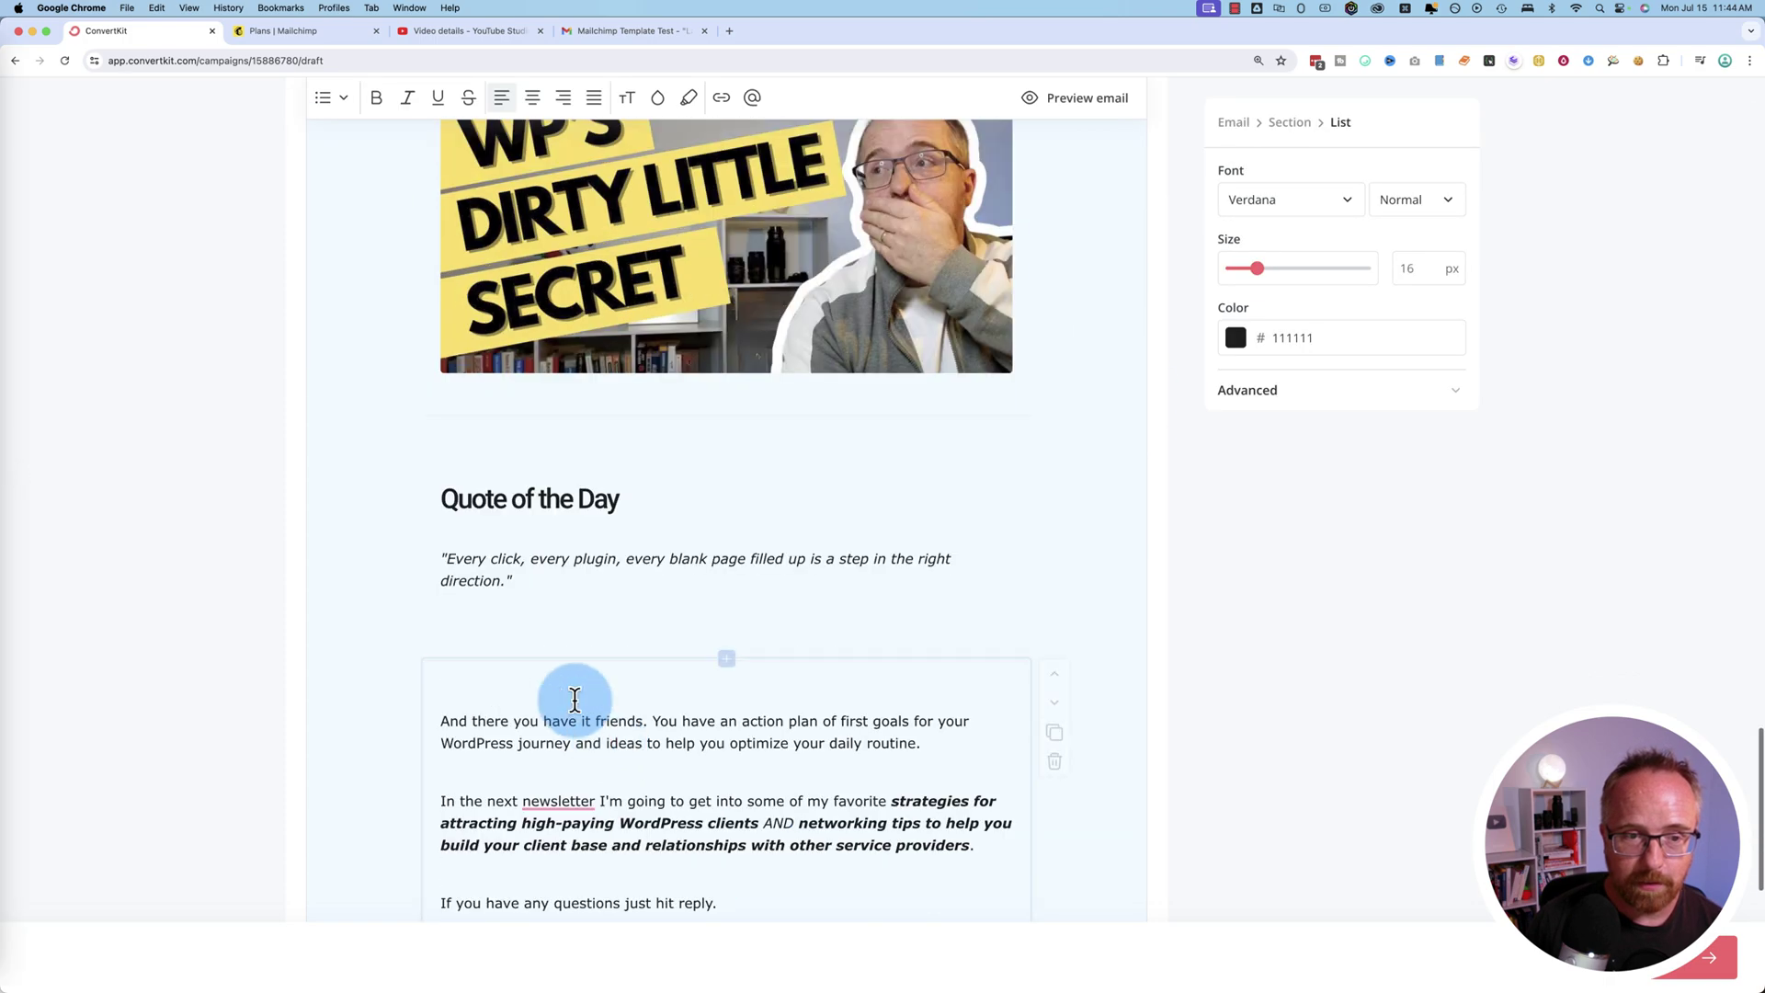
{"action": "double_click", "coordinate": [511, 632]}
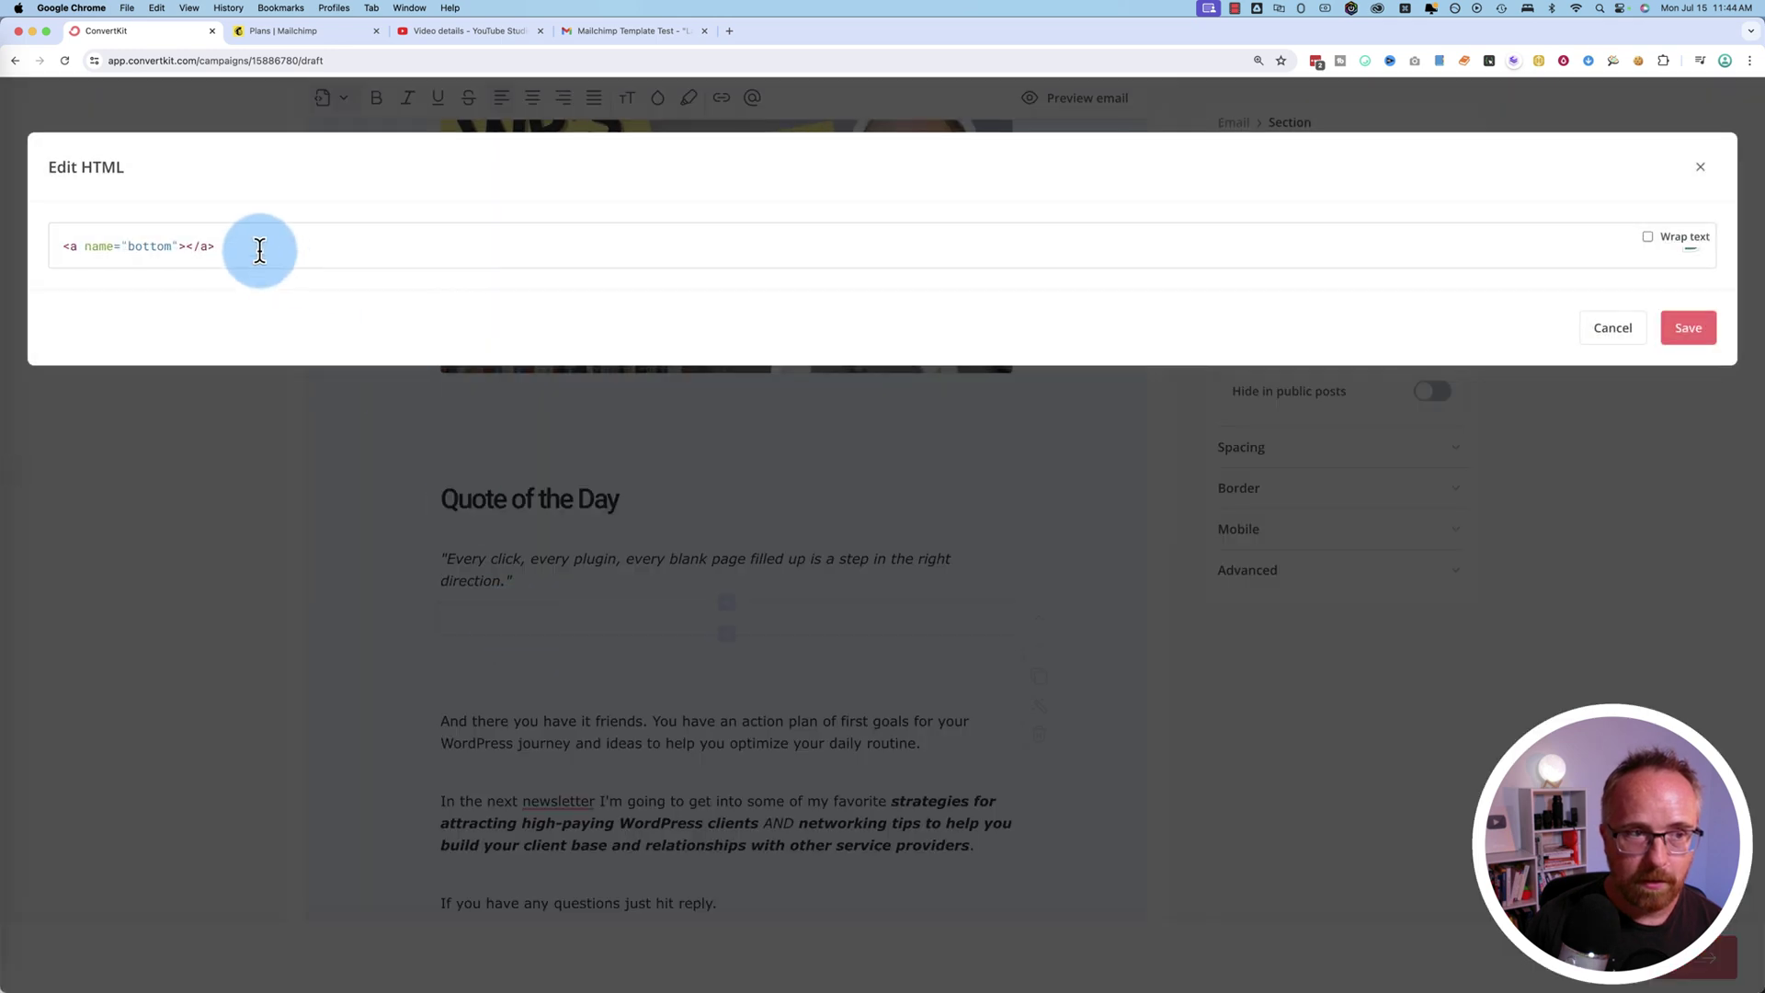
{"action": "left_click_drag", "start_coordinate": [261, 246], "coordinate": [67, 244]}
{"action": "left_click", "coordinate": [1611, 328]}
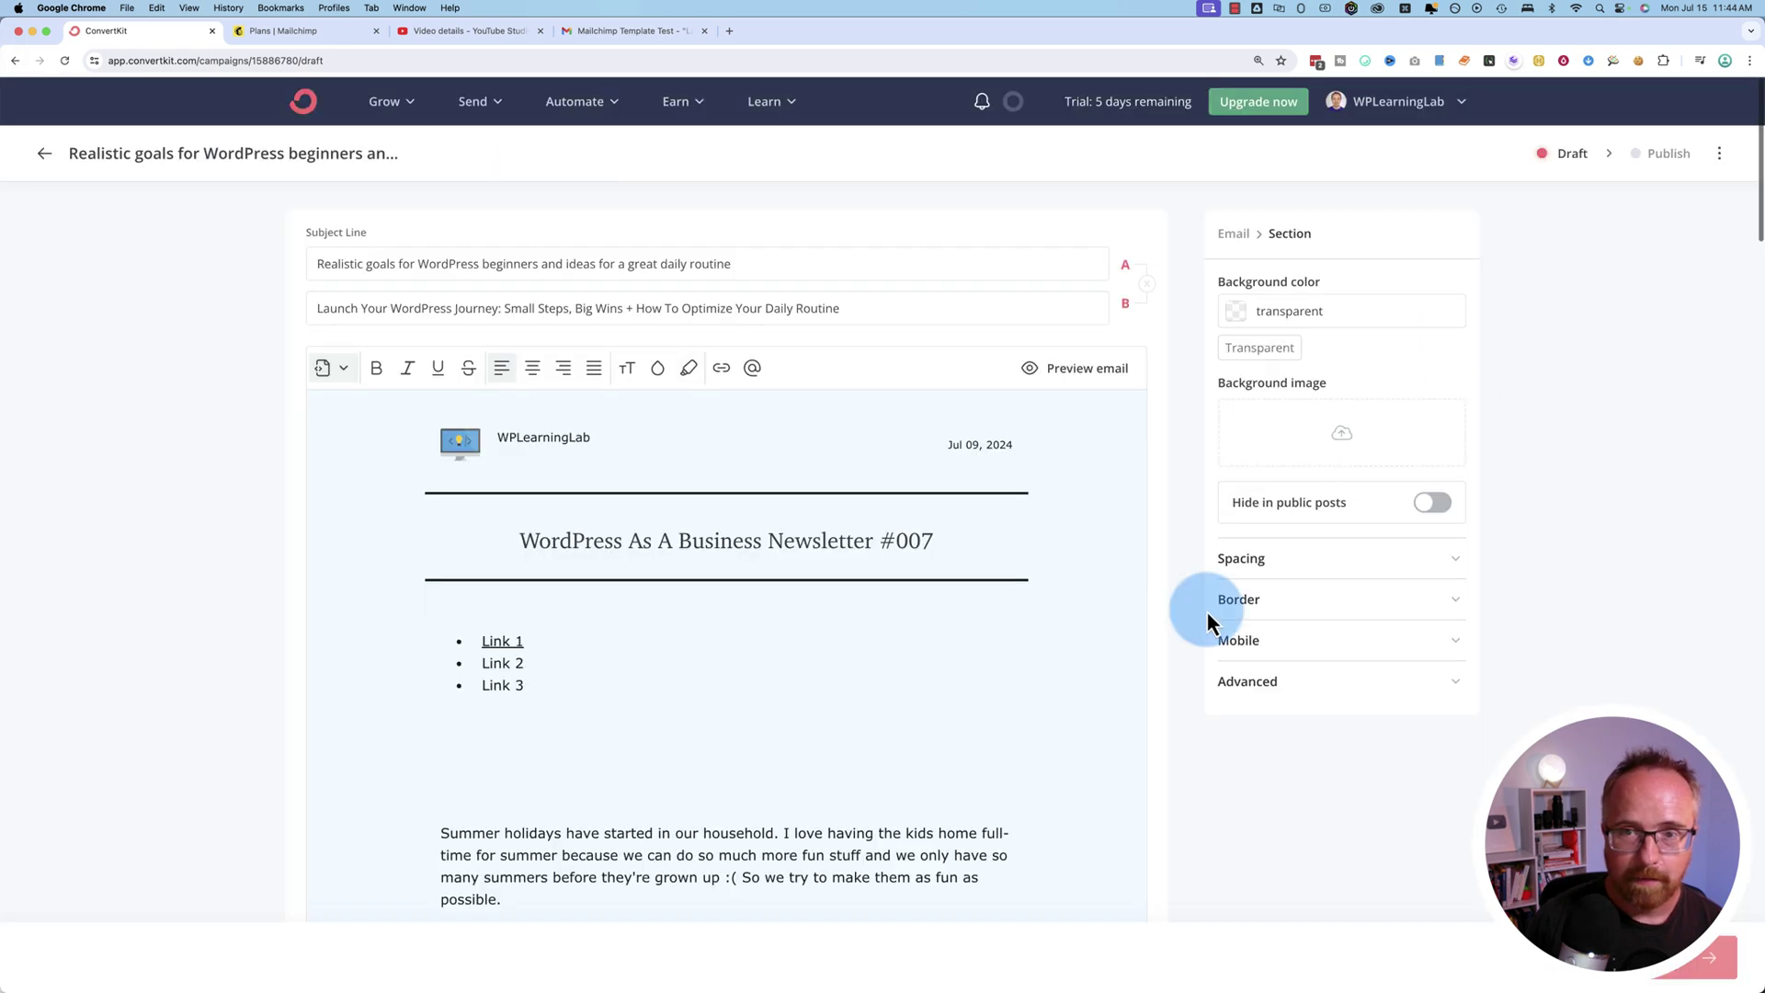
- Preview the newsletter and bring up the send test email form
{"action": "left_click", "coordinate": [521, 643]}
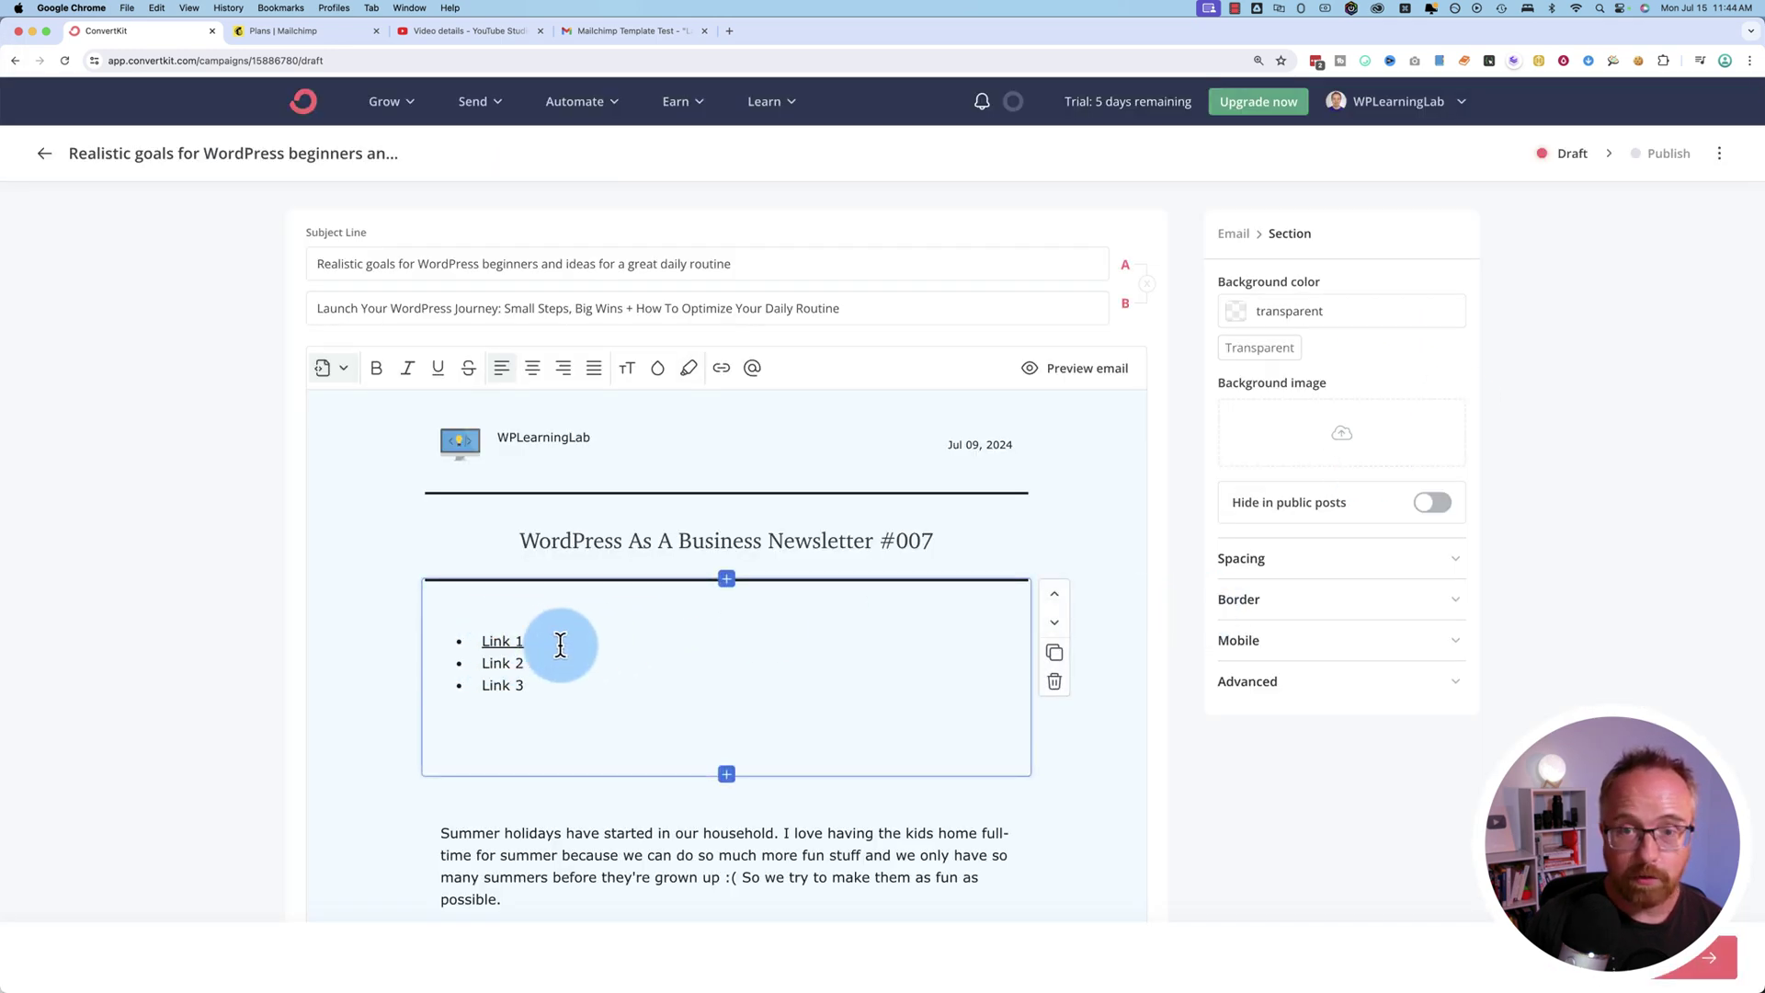
{"action": "left_click", "coordinate": [1091, 372]}
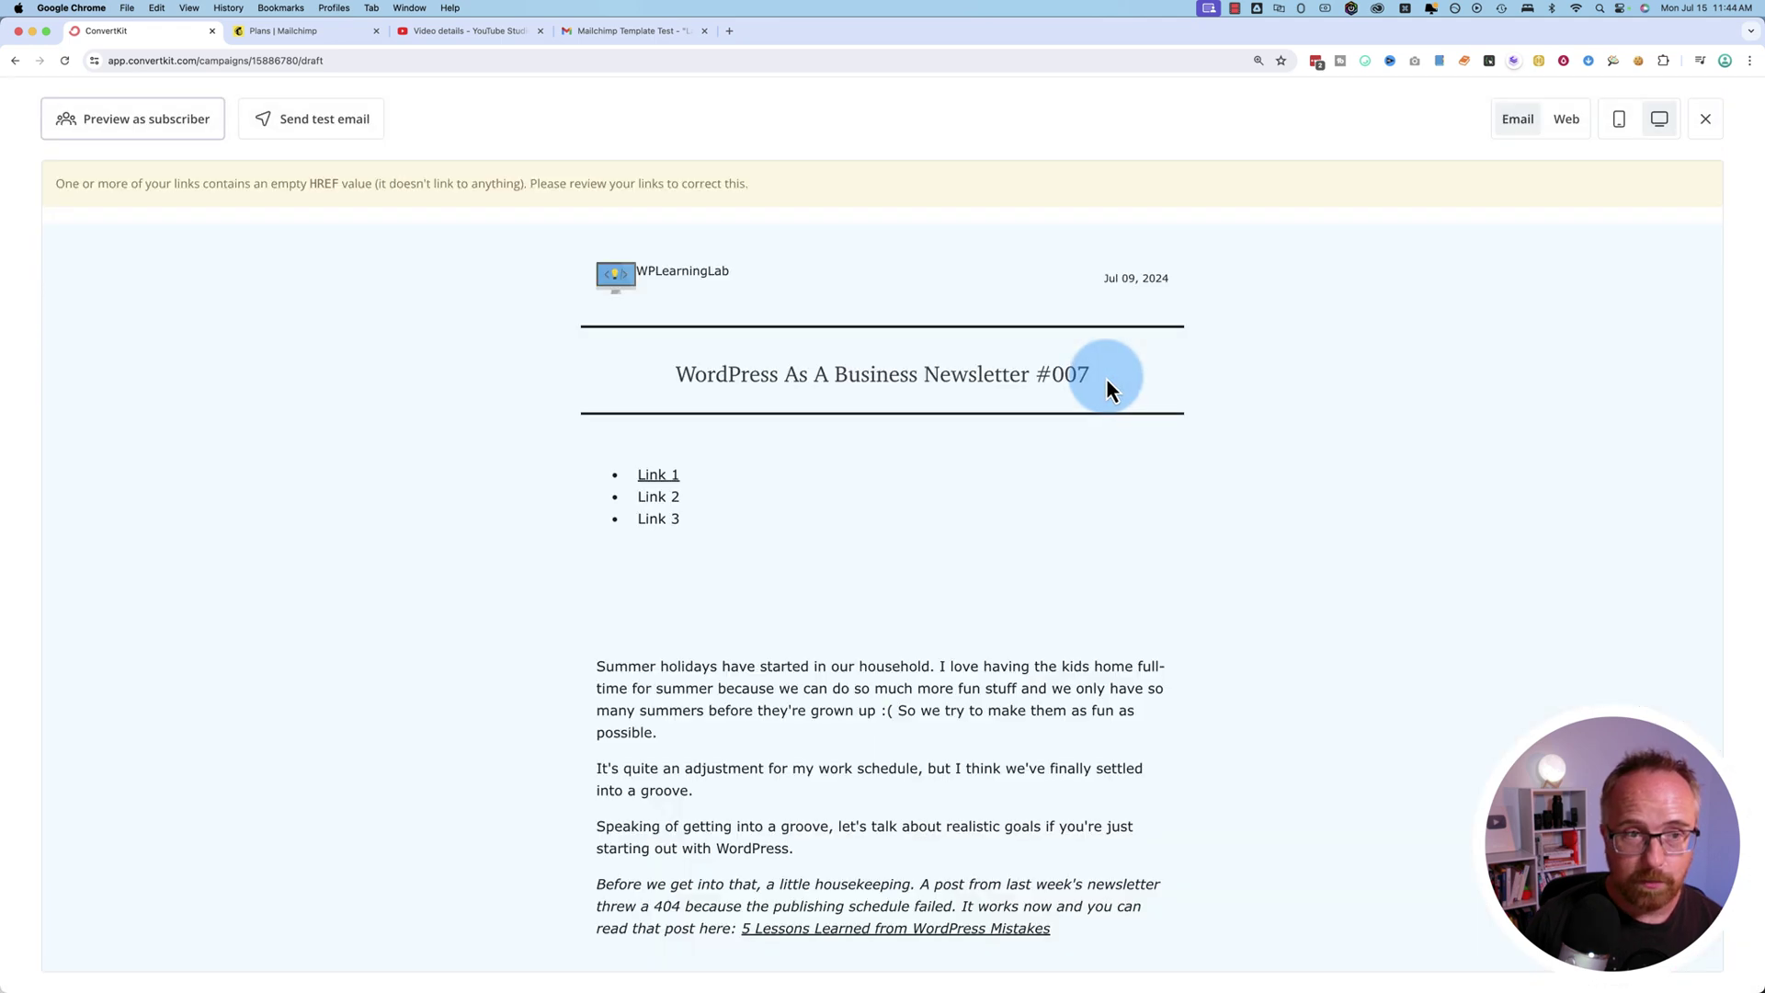
{"action": "left_click", "coordinate": [350, 155]}
- Send the preview, then click Link 1 in the Gmail test email to check the jump
{"action": "left_click", "coordinate": [374, 280]}
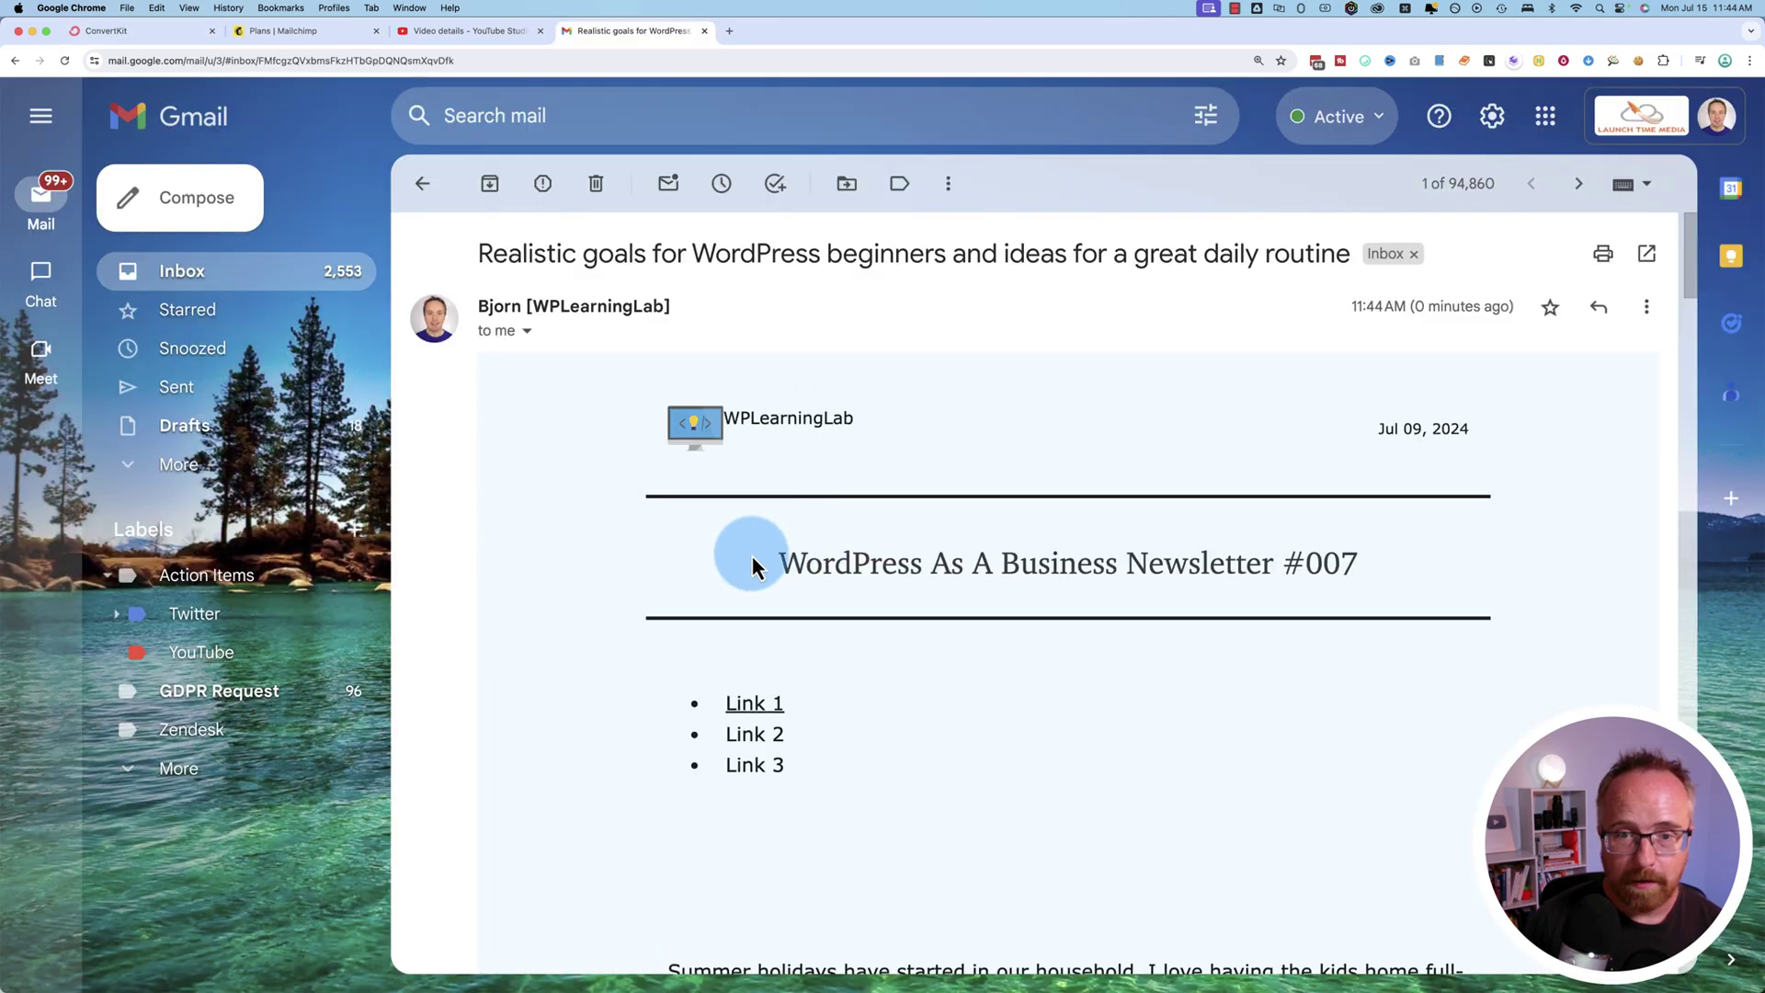
{"action": "scroll", "coordinate": [778, 559], "scroll_direction": "down", "scroll_amount": 5}
{"action": "scroll", "coordinate": [826, 450], "scroll_direction": "up", "scroll_amount": 2}
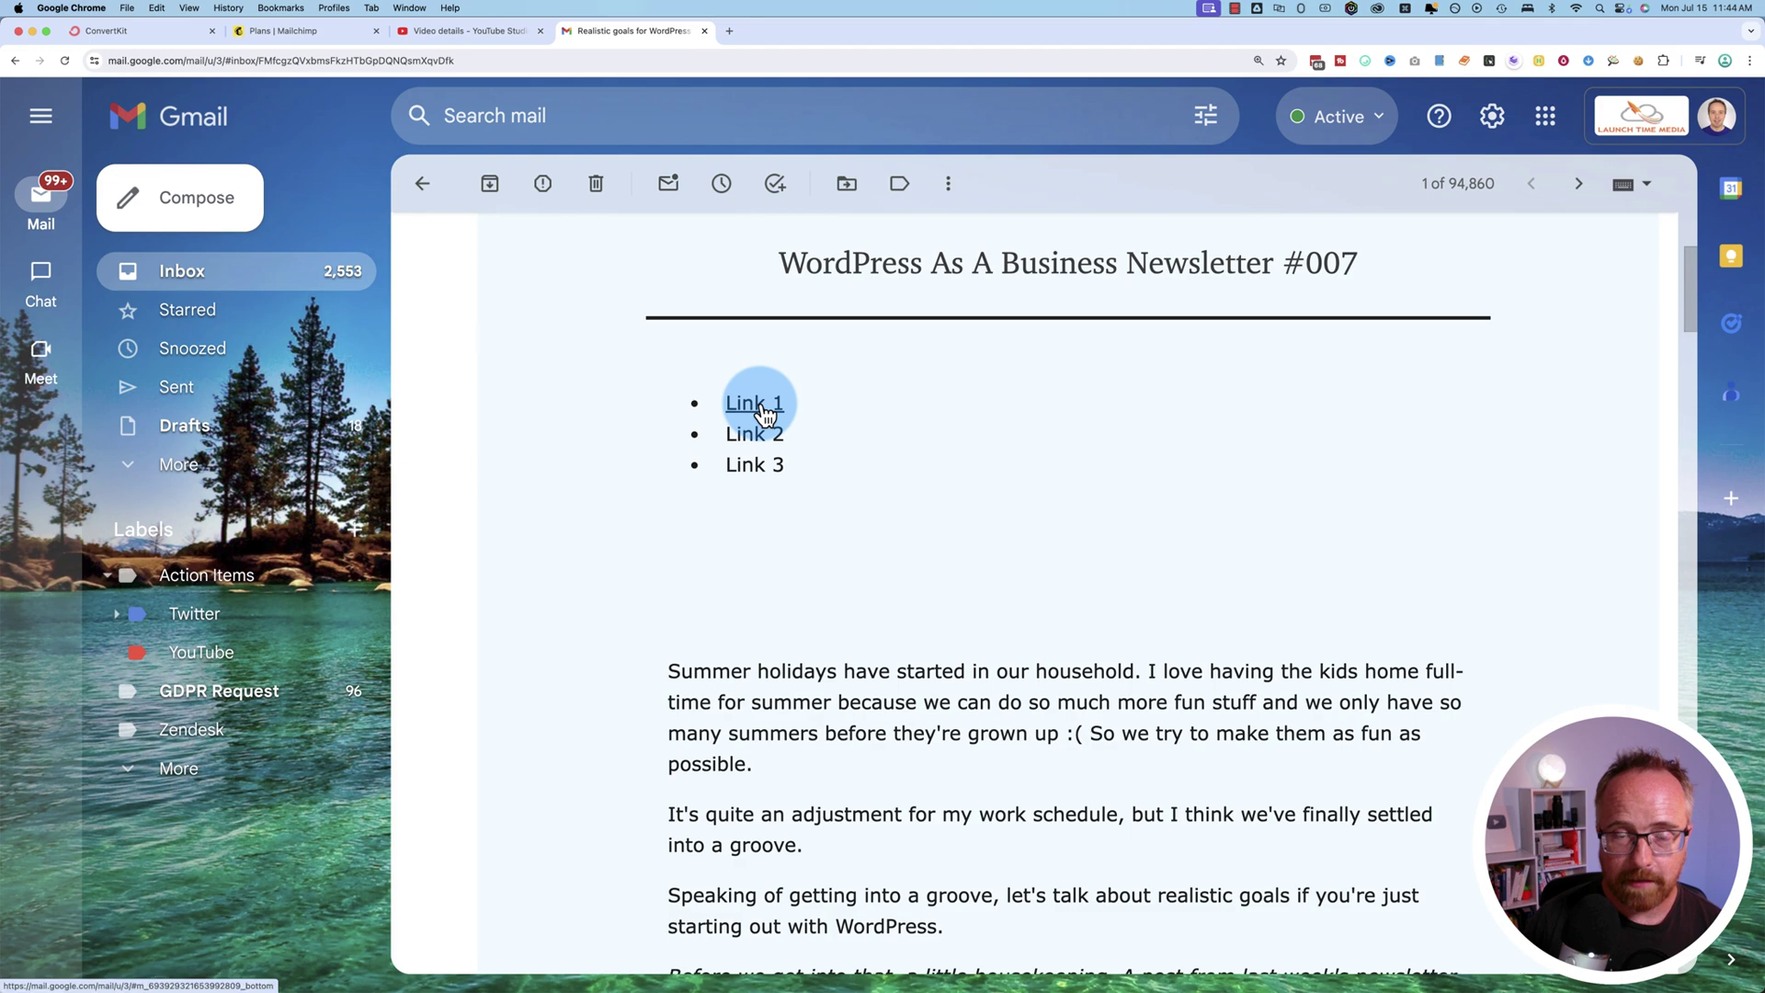
{"action": "left_click", "coordinate": [756, 410]}
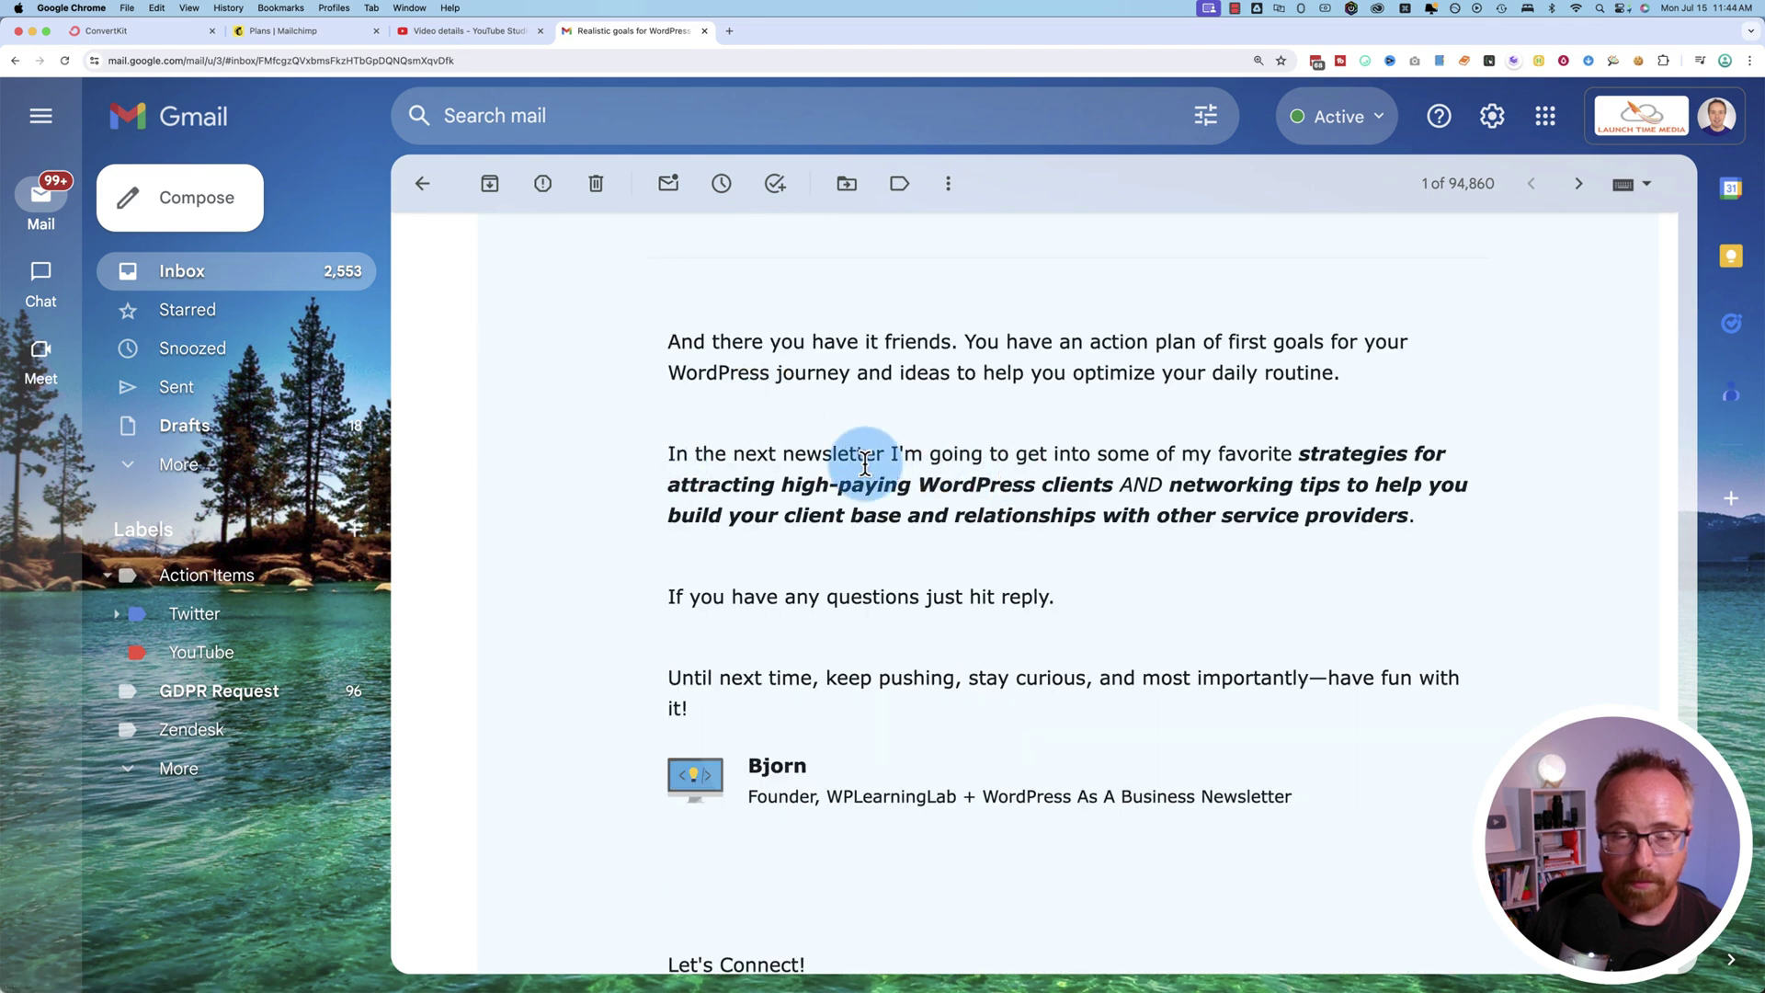
{"action": "scroll", "coordinate": [862, 473], "scroll_direction": "up", "scroll_amount": 3}
{"action": "scroll", "coordinate": [832, 464], "scroll_direction": "up", "scroll_amount": 5}
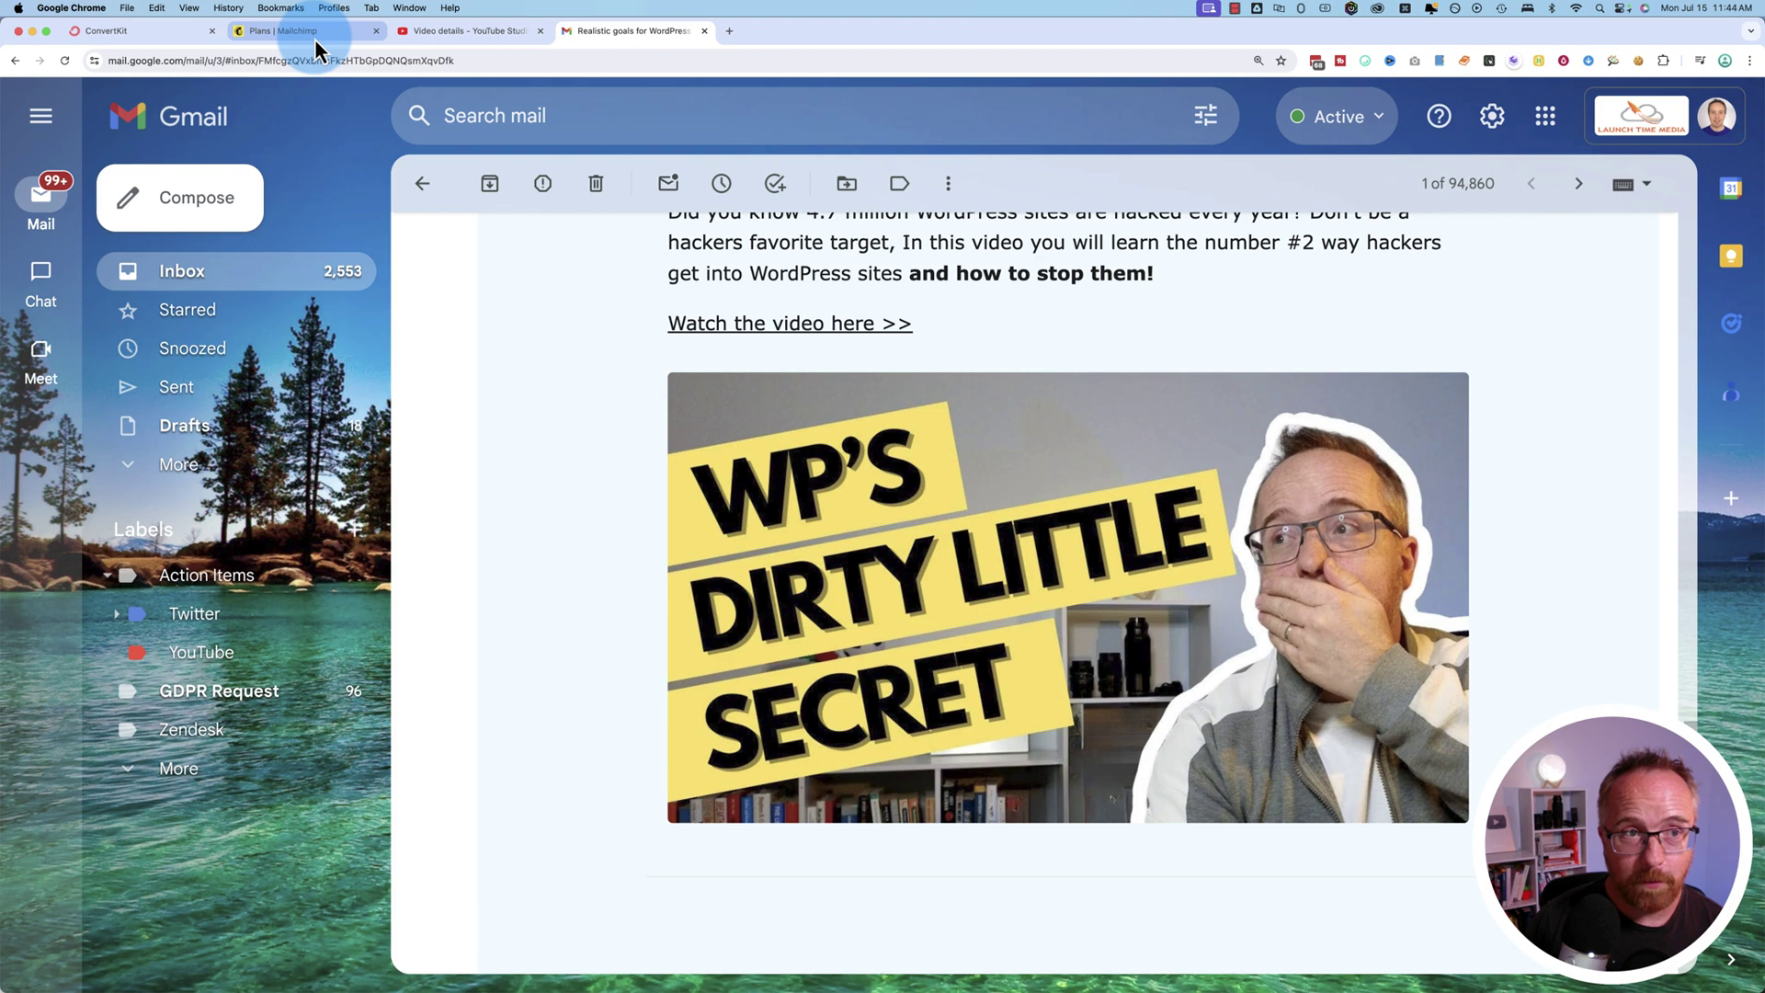
- Return to the ConvertKit newsletter draft, close its email preview, and scroll through the editor
{"action": "left_click", "coordinate": [191, 40]}
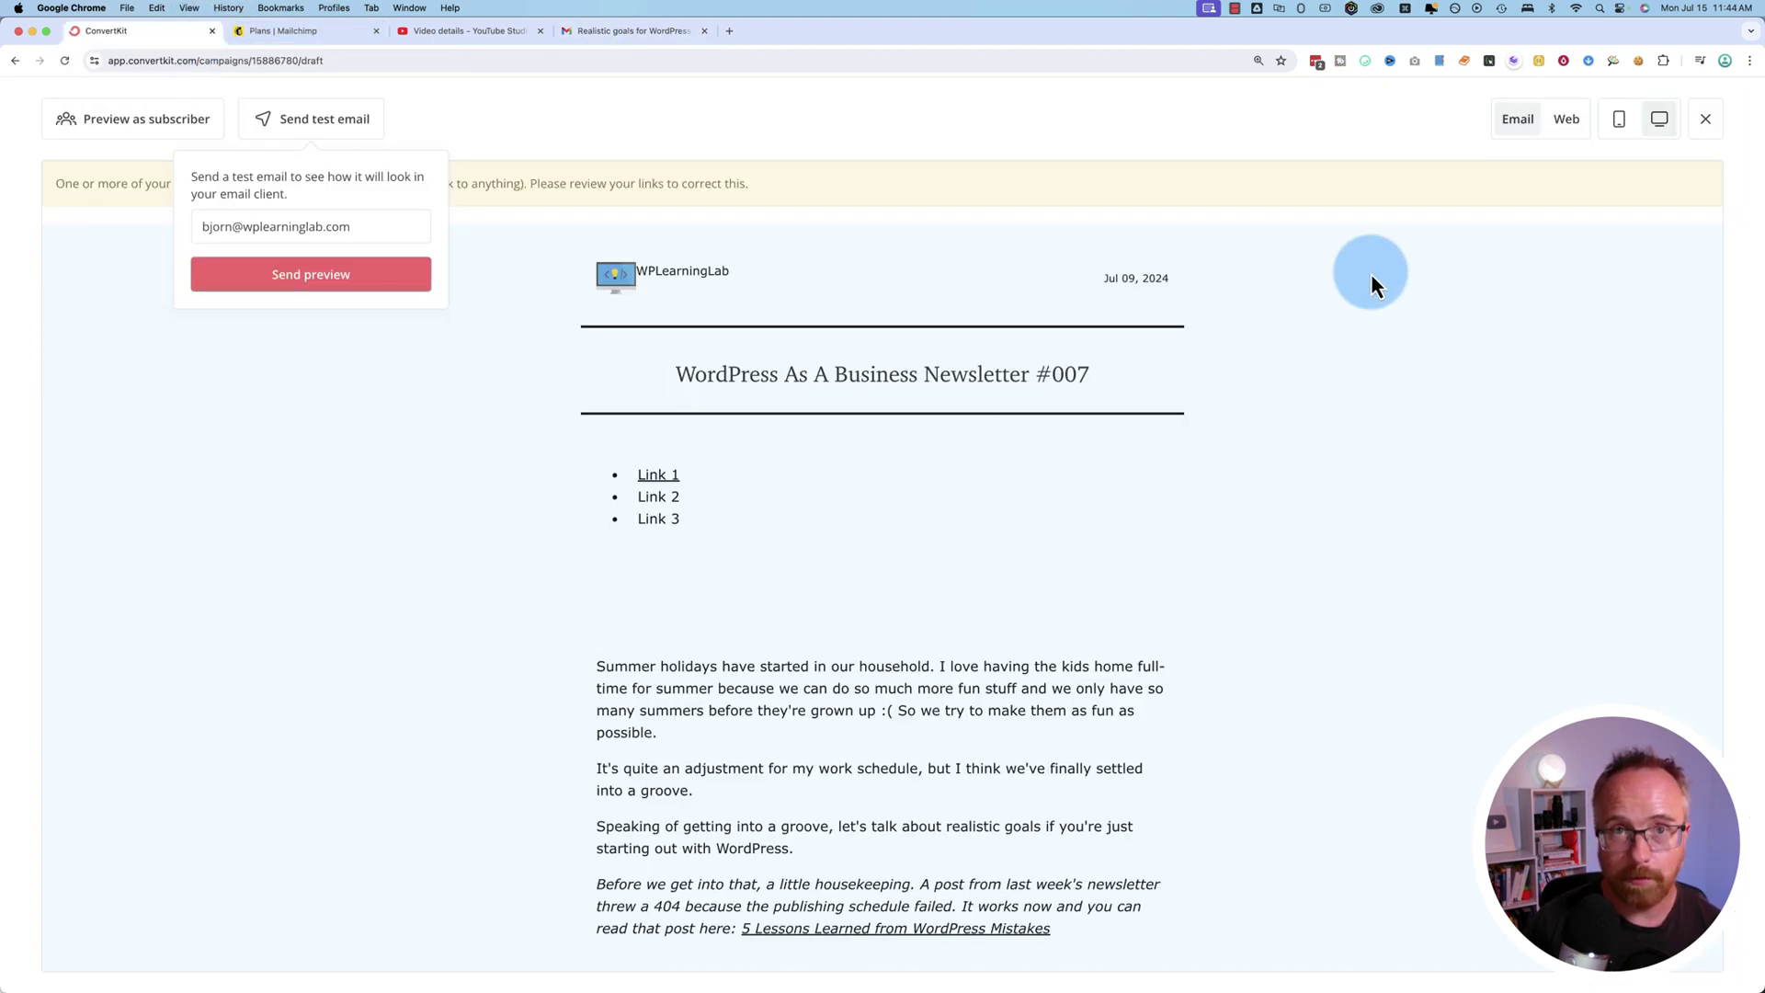
{"action": "left_click", "coordinate": [1706, 118]}
{"action": "scroll", "coordinate": [442, 667], "scroll_direction": "down", "scroll_amount": 4}
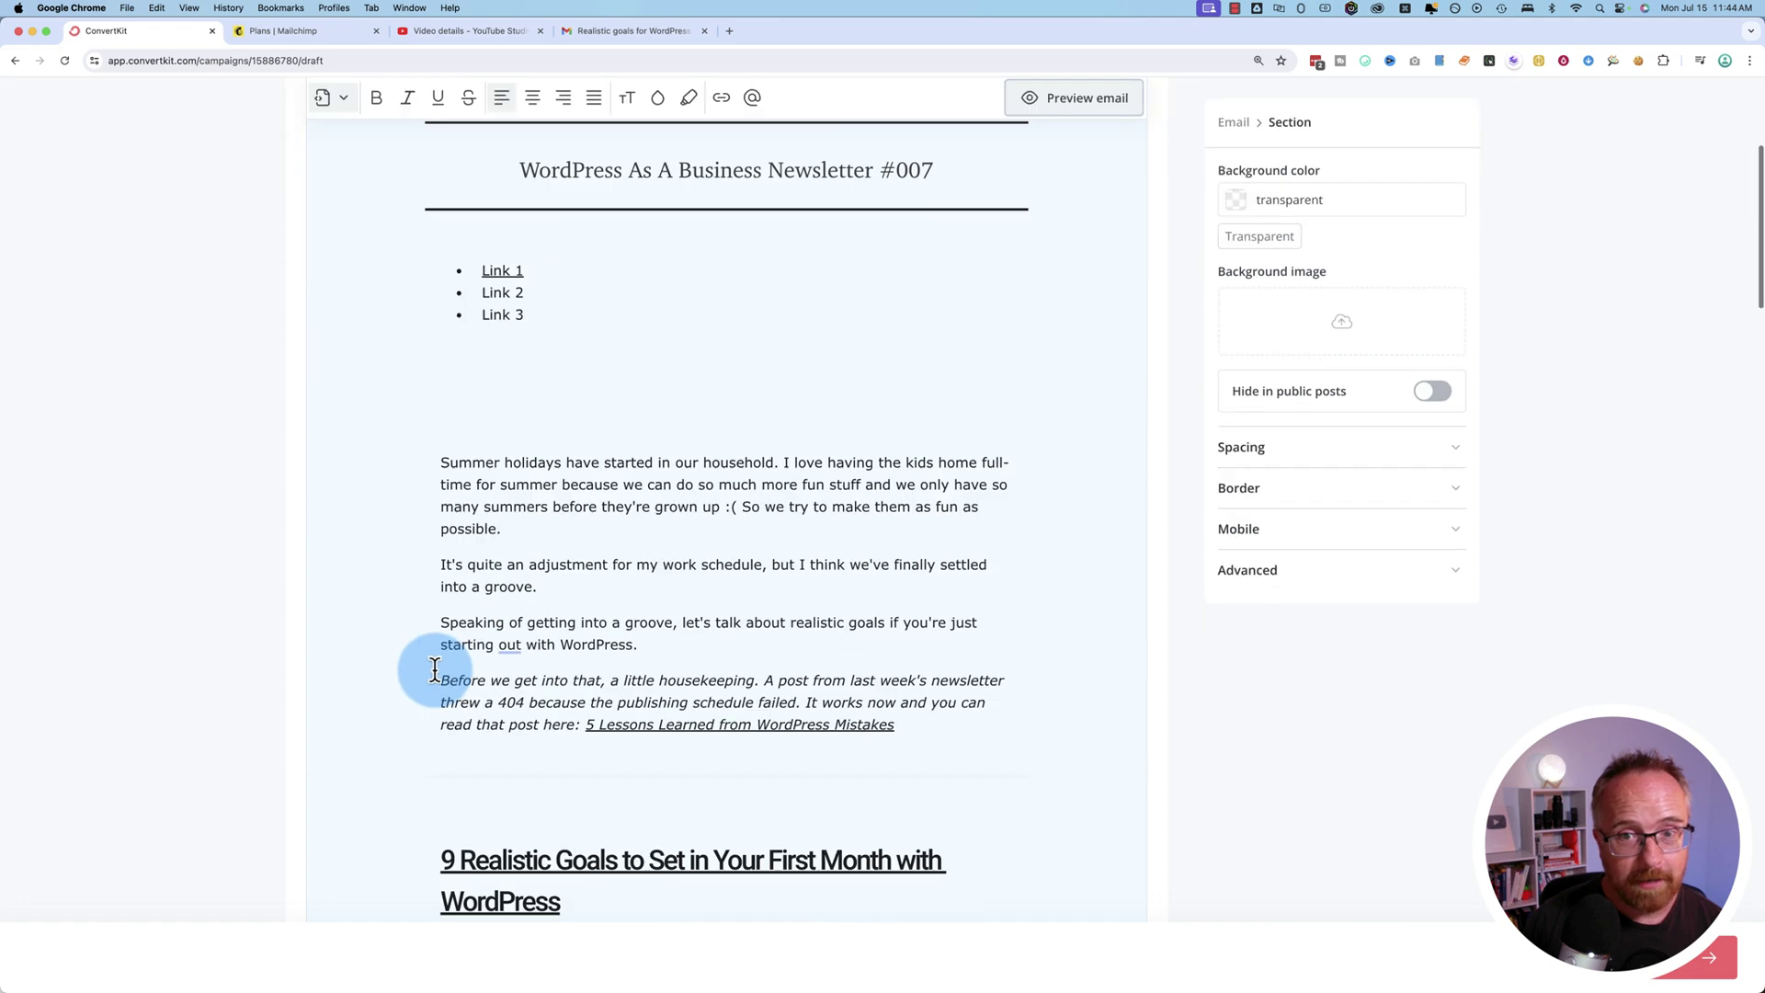
{"action": "scroll", "coordinate": [435, 670], "scroll_direction": "down", "scroll_amount": 15}
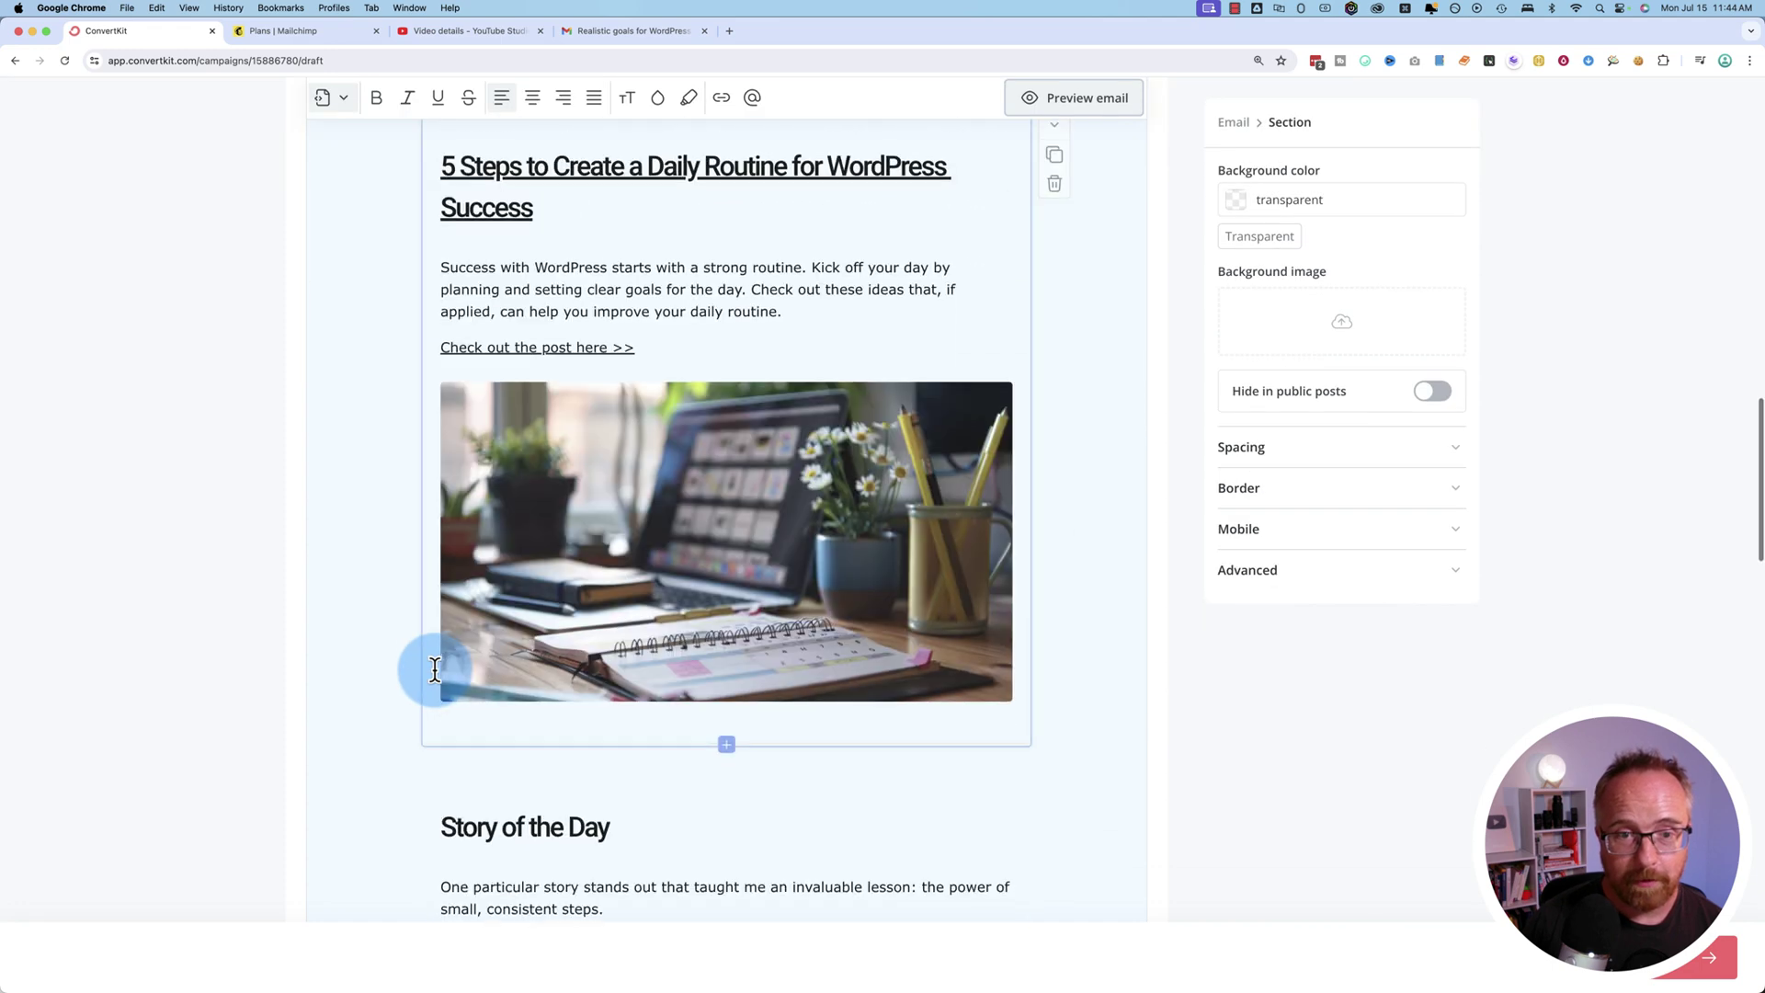
{"action": "scroll", "coordinate": [435, 669], "scroll_direction": "down", "scroll_amount": 2}
{"action": "scroll", "coordinate": [434, 667], "scroll_direction": "up", "scroll_amount": 2}
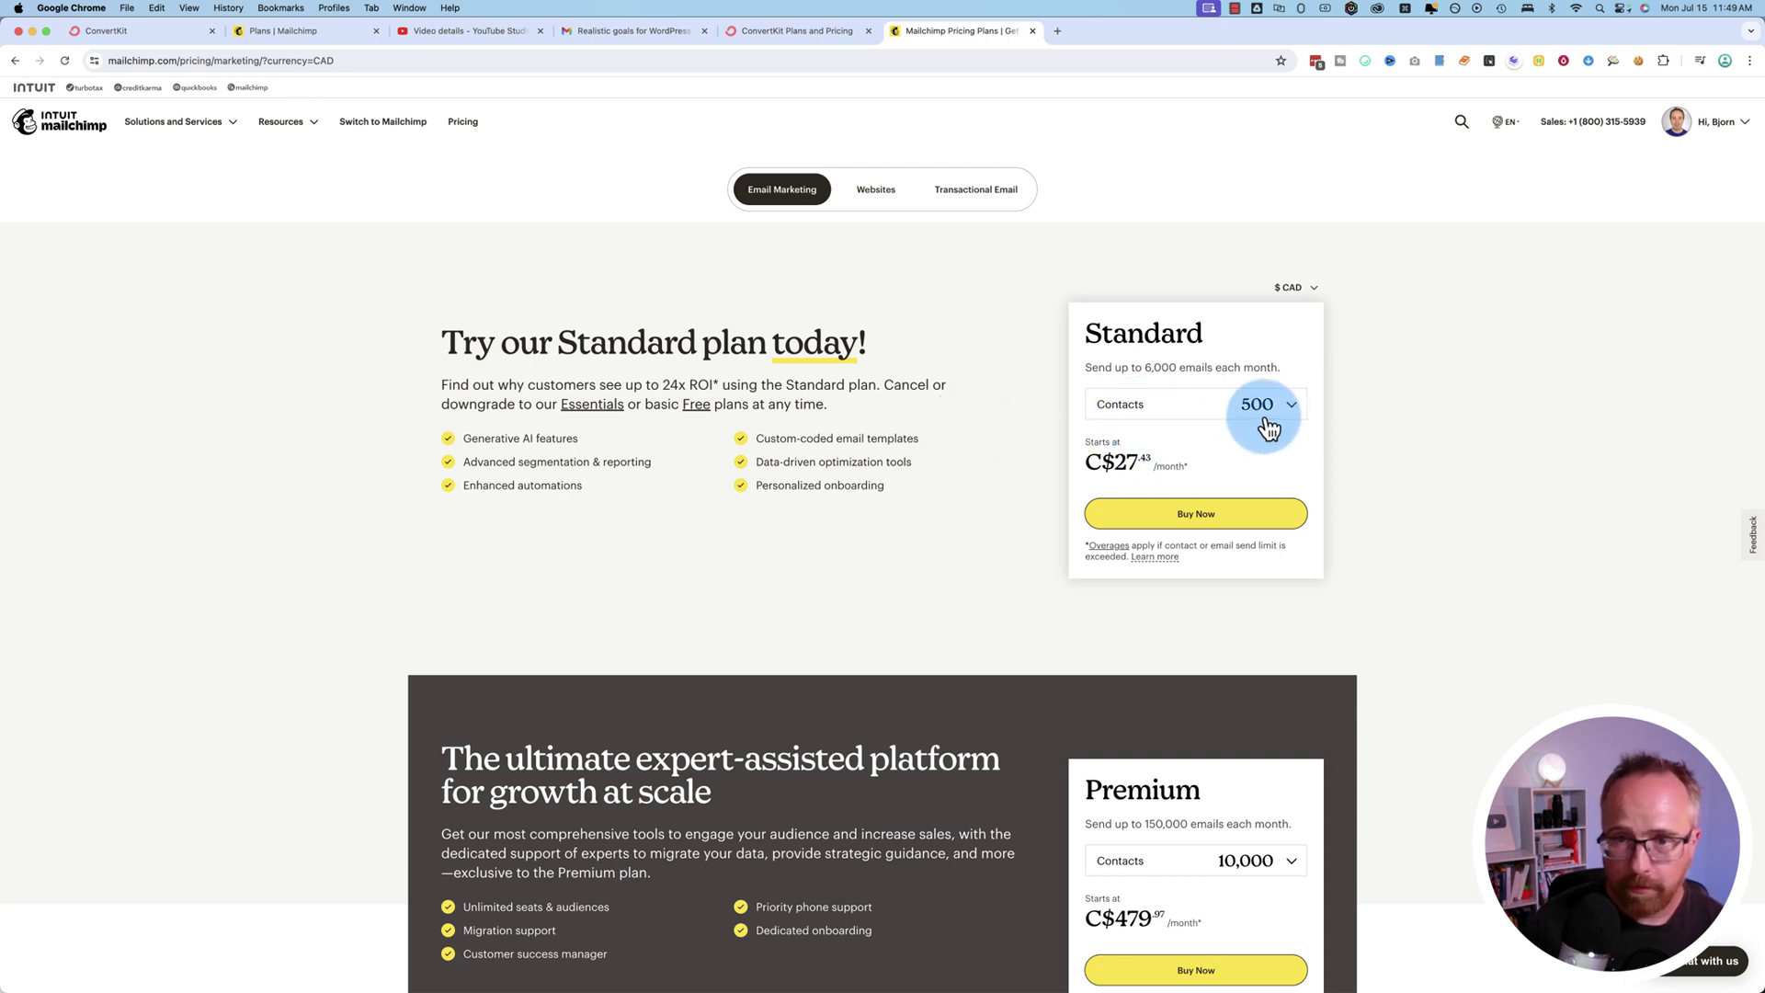
- Highlight Mailchimp Standard's 6,000-email limit and C$27.43 price, keeping it at 500 contacts
{"action": "left_click_drag", "start_coordinate": [1158, 367], "coordinate": [1173, 370]}
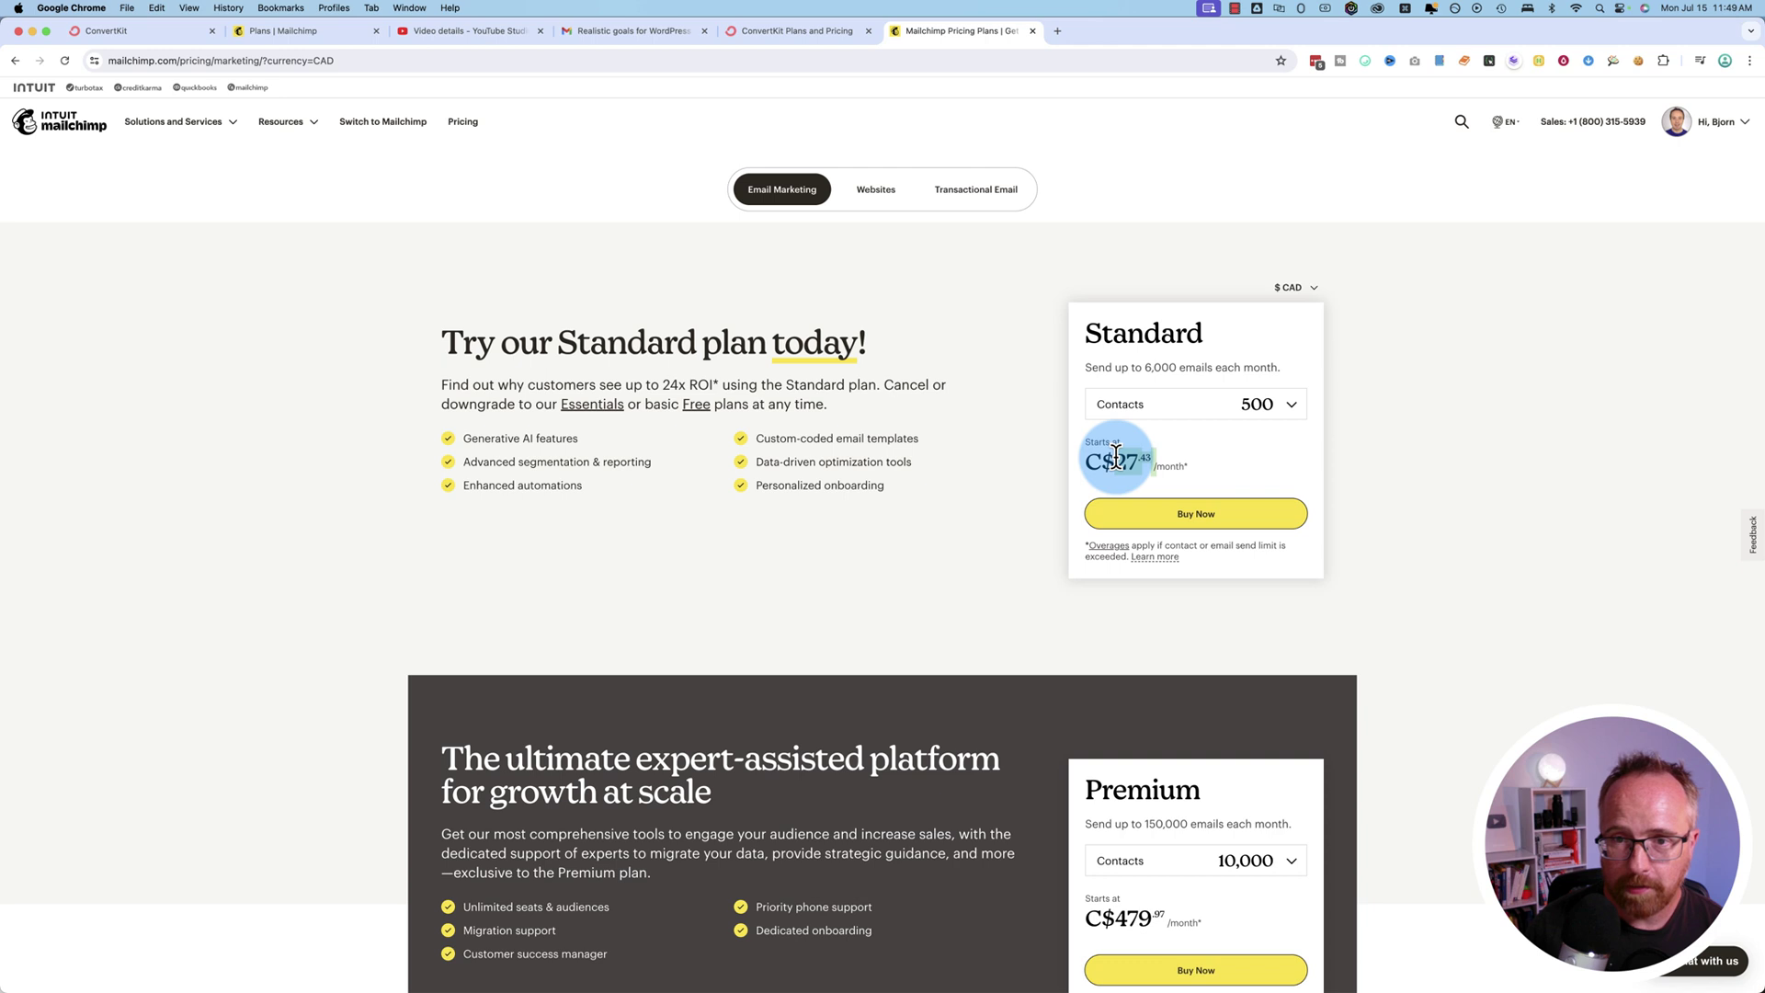
{"action": "left_click_drag", "start_coordinate": [1115, 461], "coordinate": [1155, 453]}
{"action": "left_click", "coordinate": [1281, 406]}
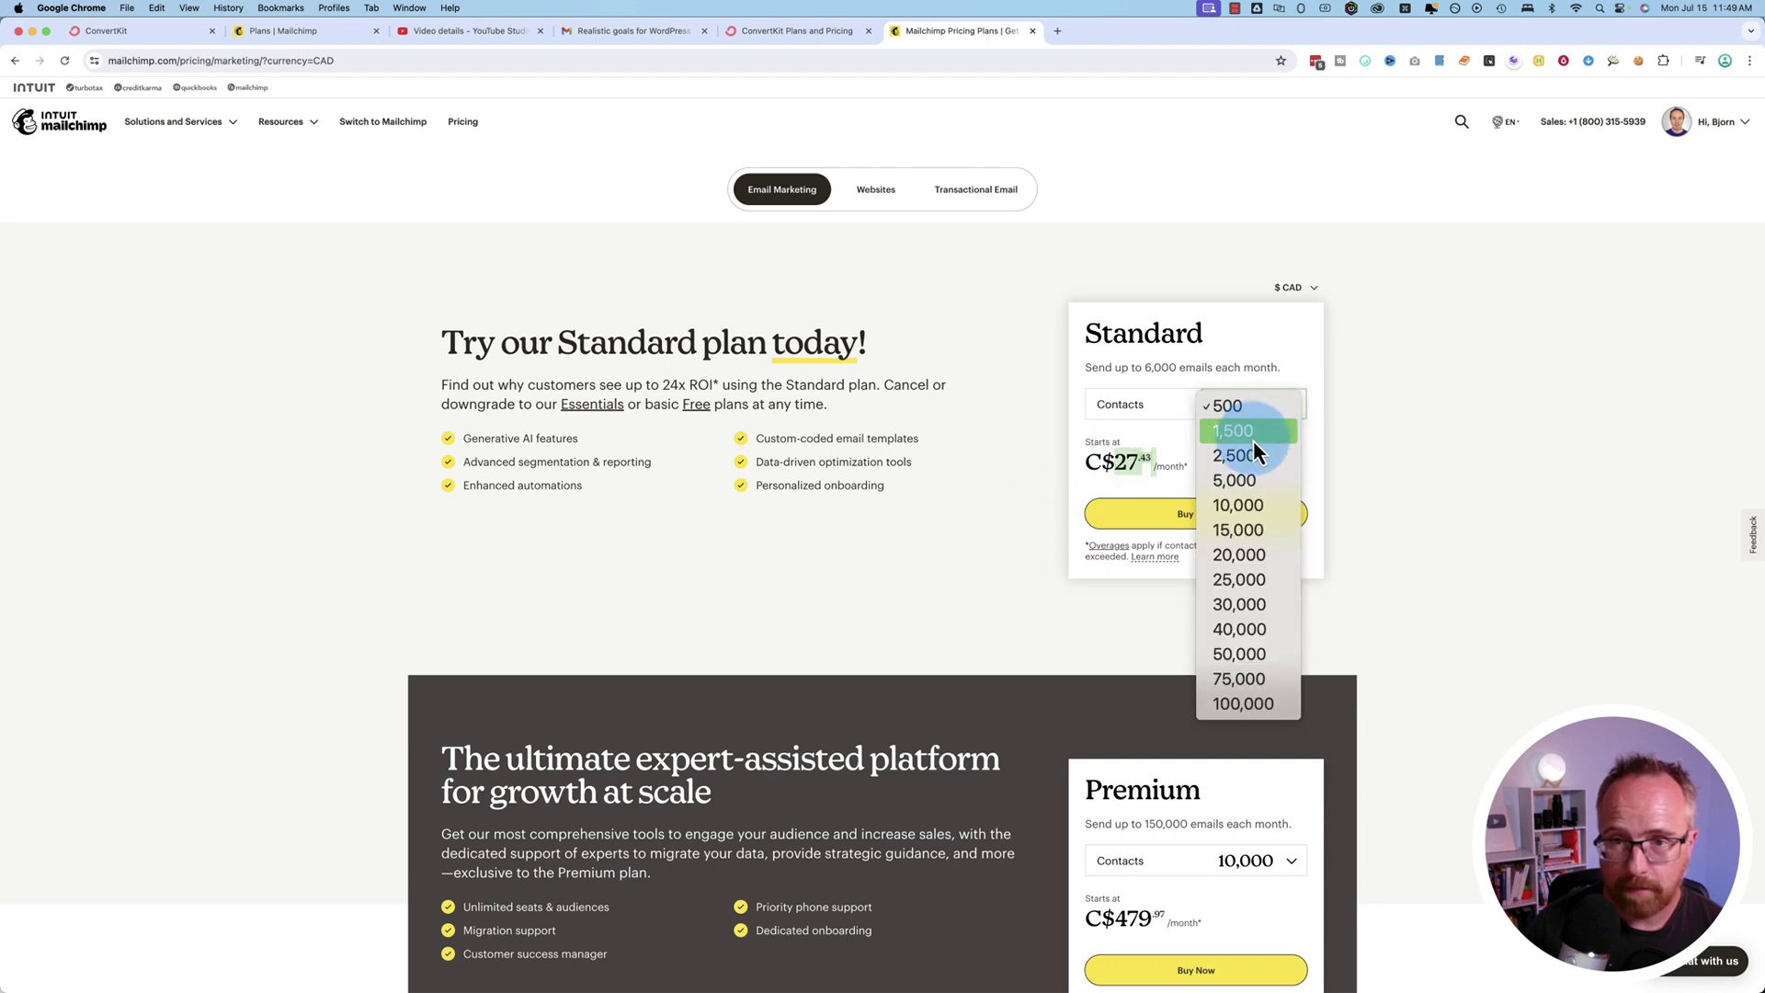
{"action": "left_click", "coordinate": [1033, 532]}
- Highlight Premium's 150,000-email limit and C$479.97 price, then switch to ConvertKit's pricing page
{"action": "scroll", "coordinate": [998, 599], "scroll_direction": "down", "scroll_amount": 5}
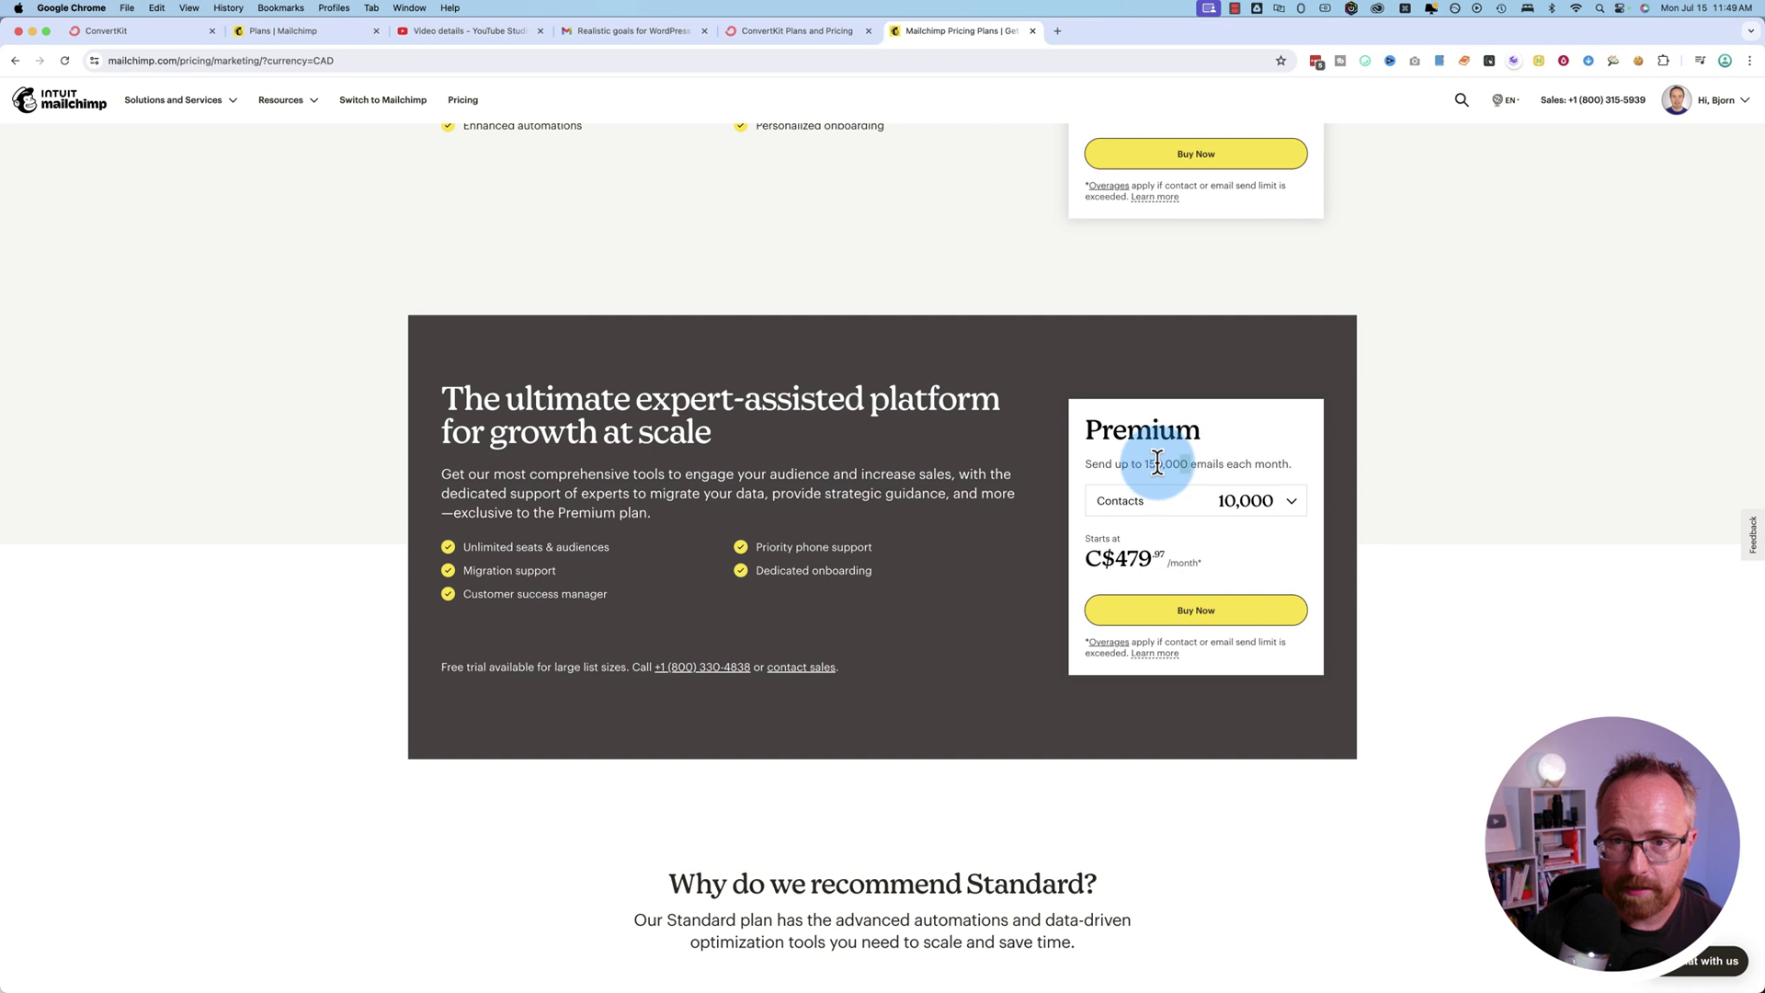
{"action": "left_click_drag", "start_coordinate": [1157, 461], "coordinate": [1140, 462]}
{"action": "left_click_drag", "start_coordinate": [1166, 558], "coordinate": [1087, 562]}
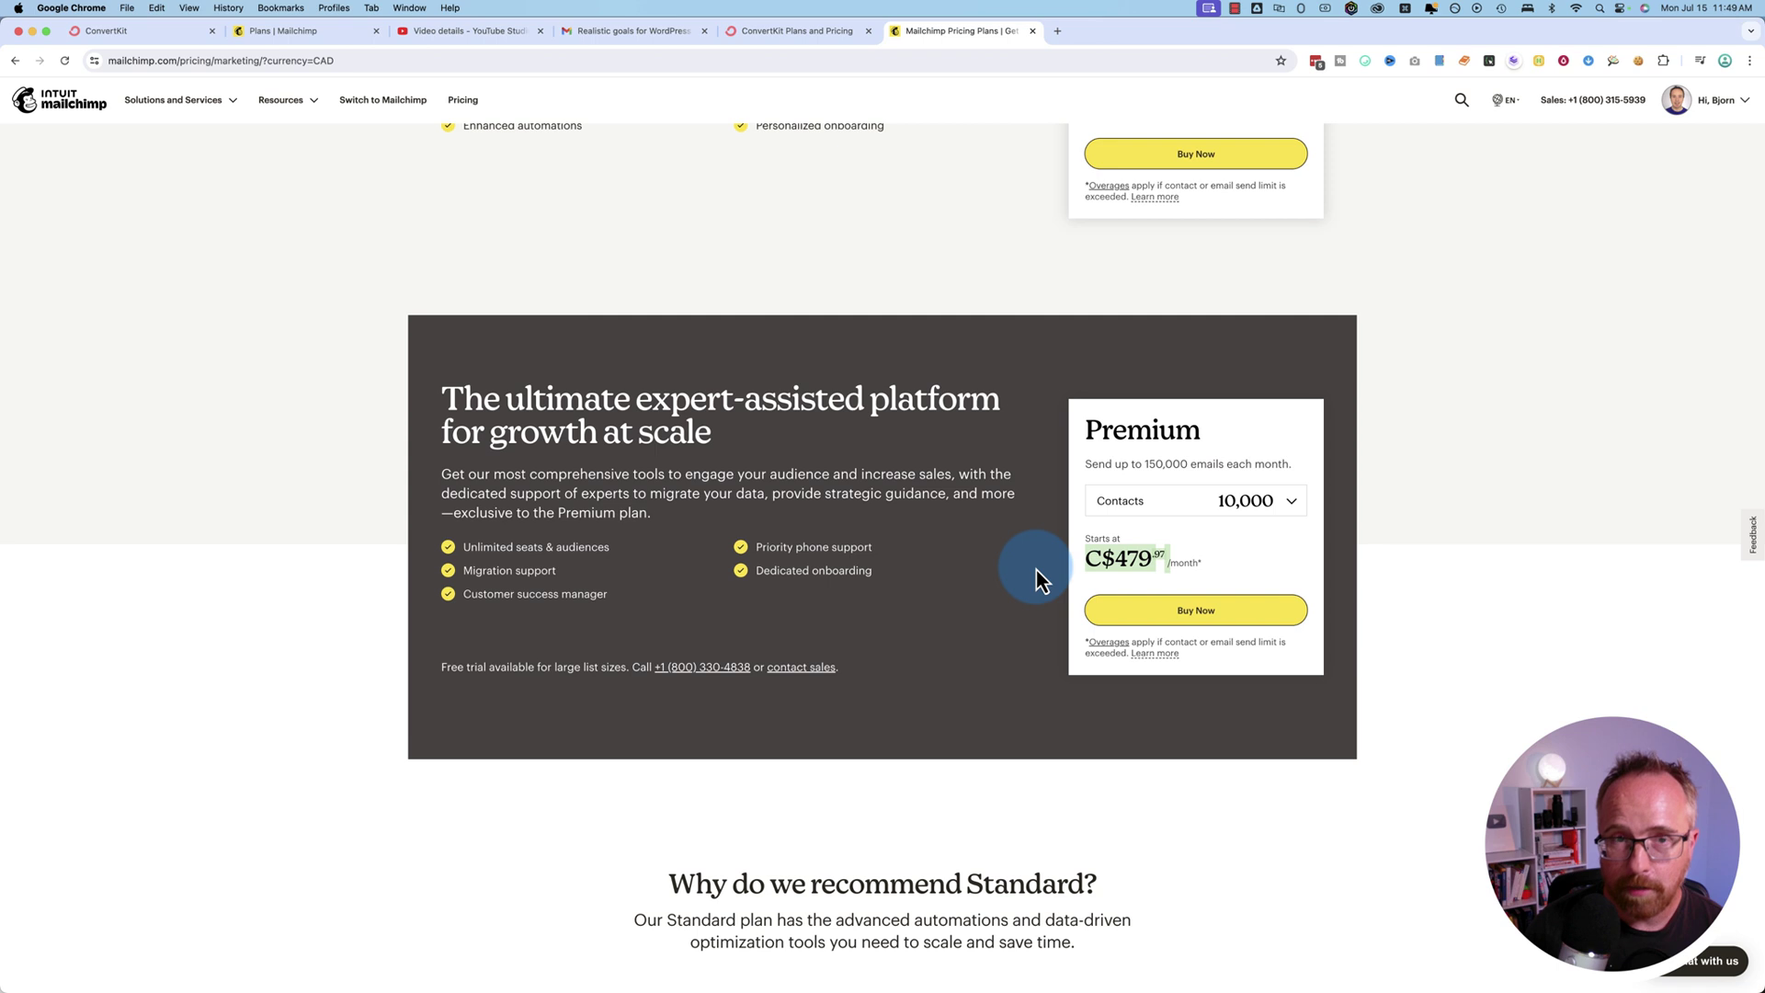
{"action": "left_click", "coordinate": [813, 35]}
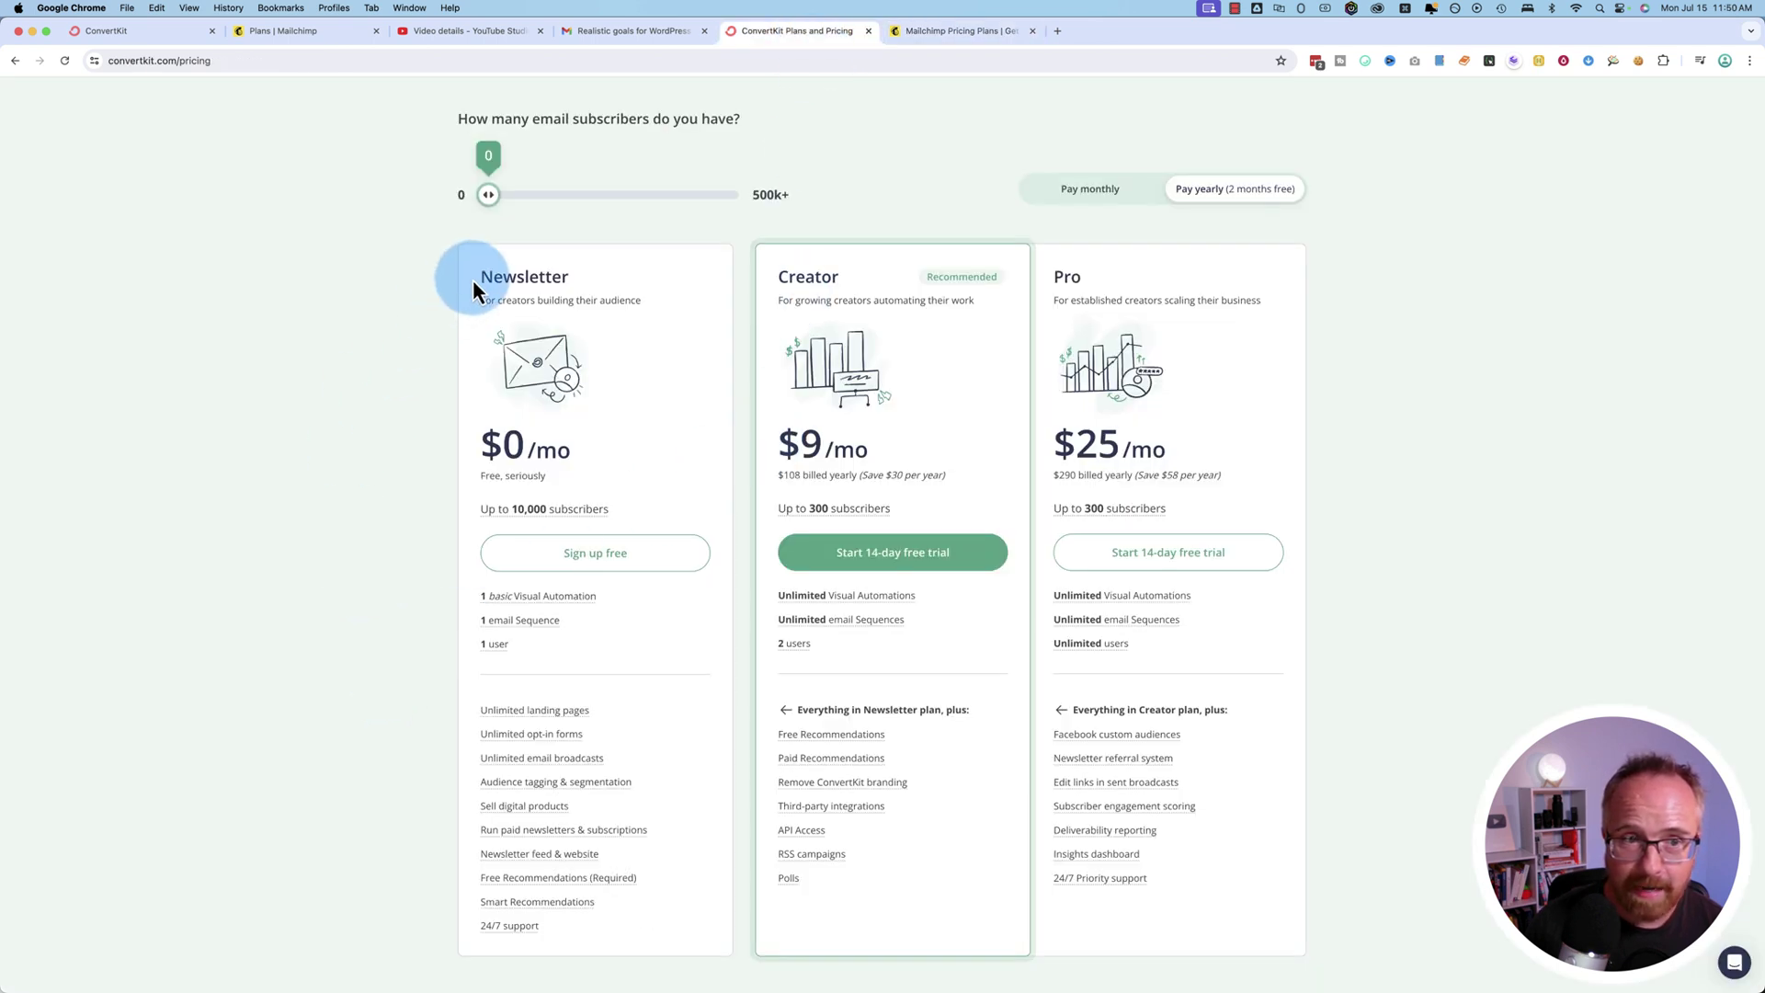
- Highlight ConvertKit's free Newsletter plan heading, then glance back at Mailchimp's pricing
{"action": "left_click_drag", "start_coordinate": [473, 281], "coordinate": [633, 396]}
{"action": "left_click", "coordinate": [411, 445]}
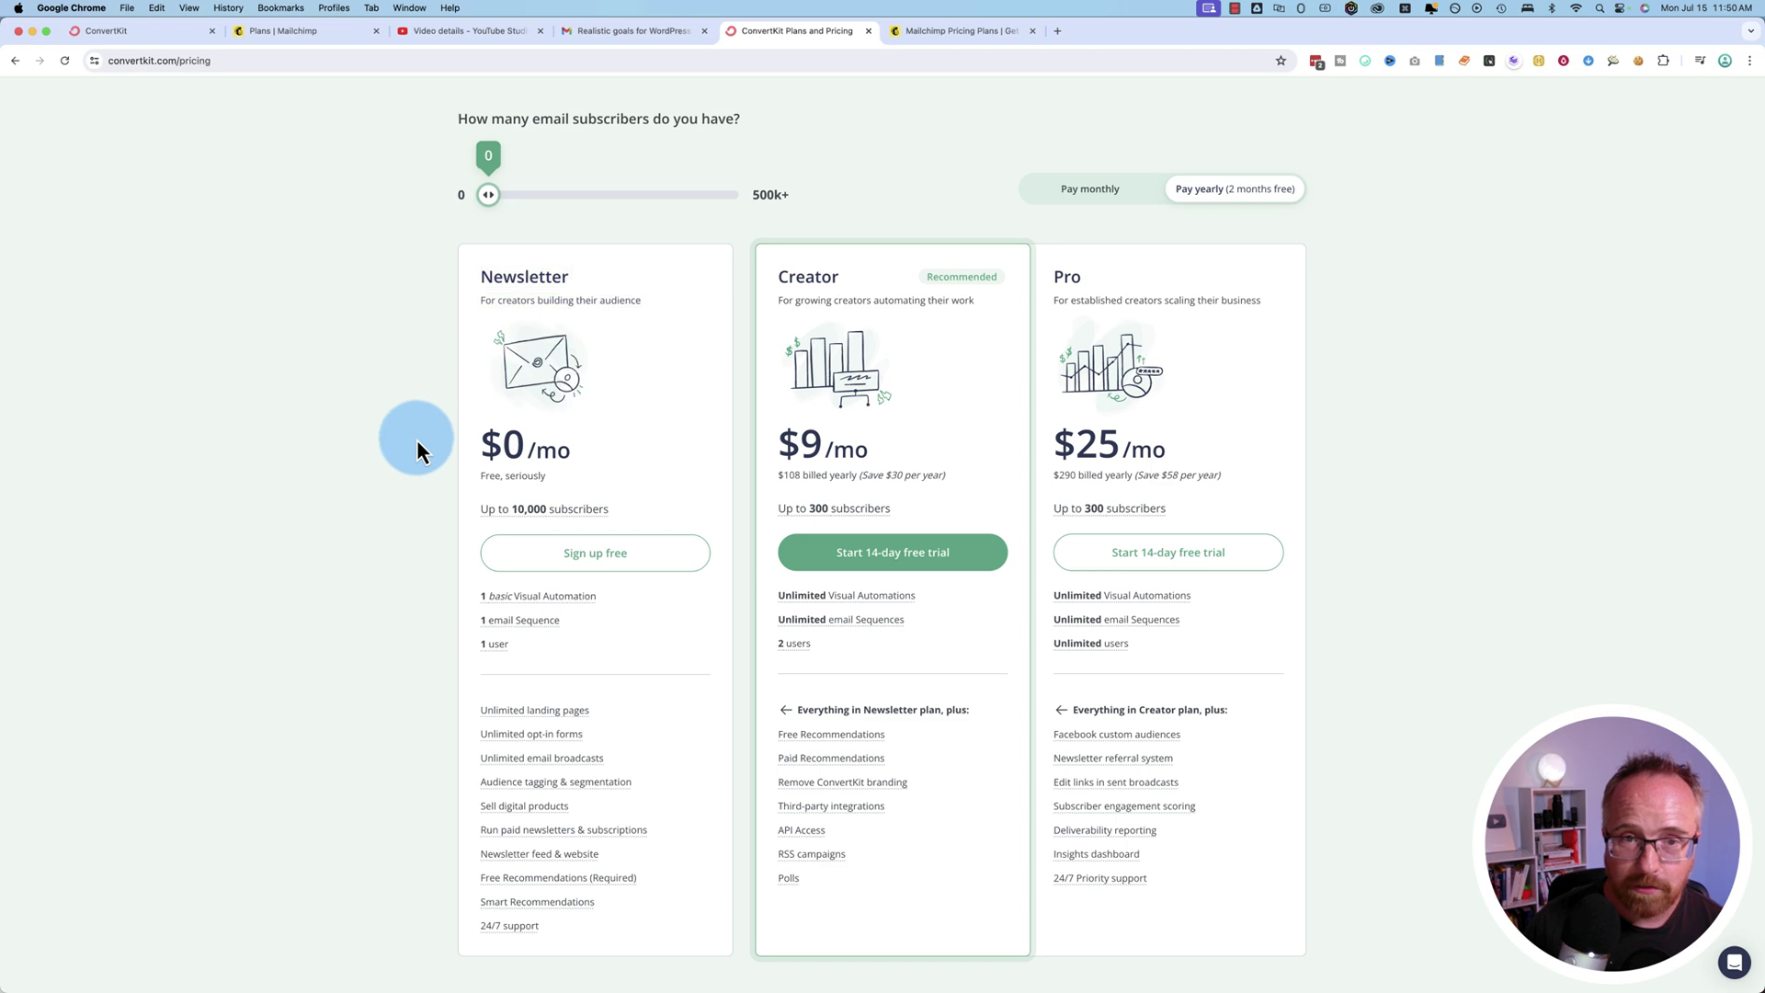
{"action": "left_click", "coordinate": [927, 42]}
{"action": "scroll", "coordinate": [958, 427], "scroll_direction": "up", "scroll_amount": 5}
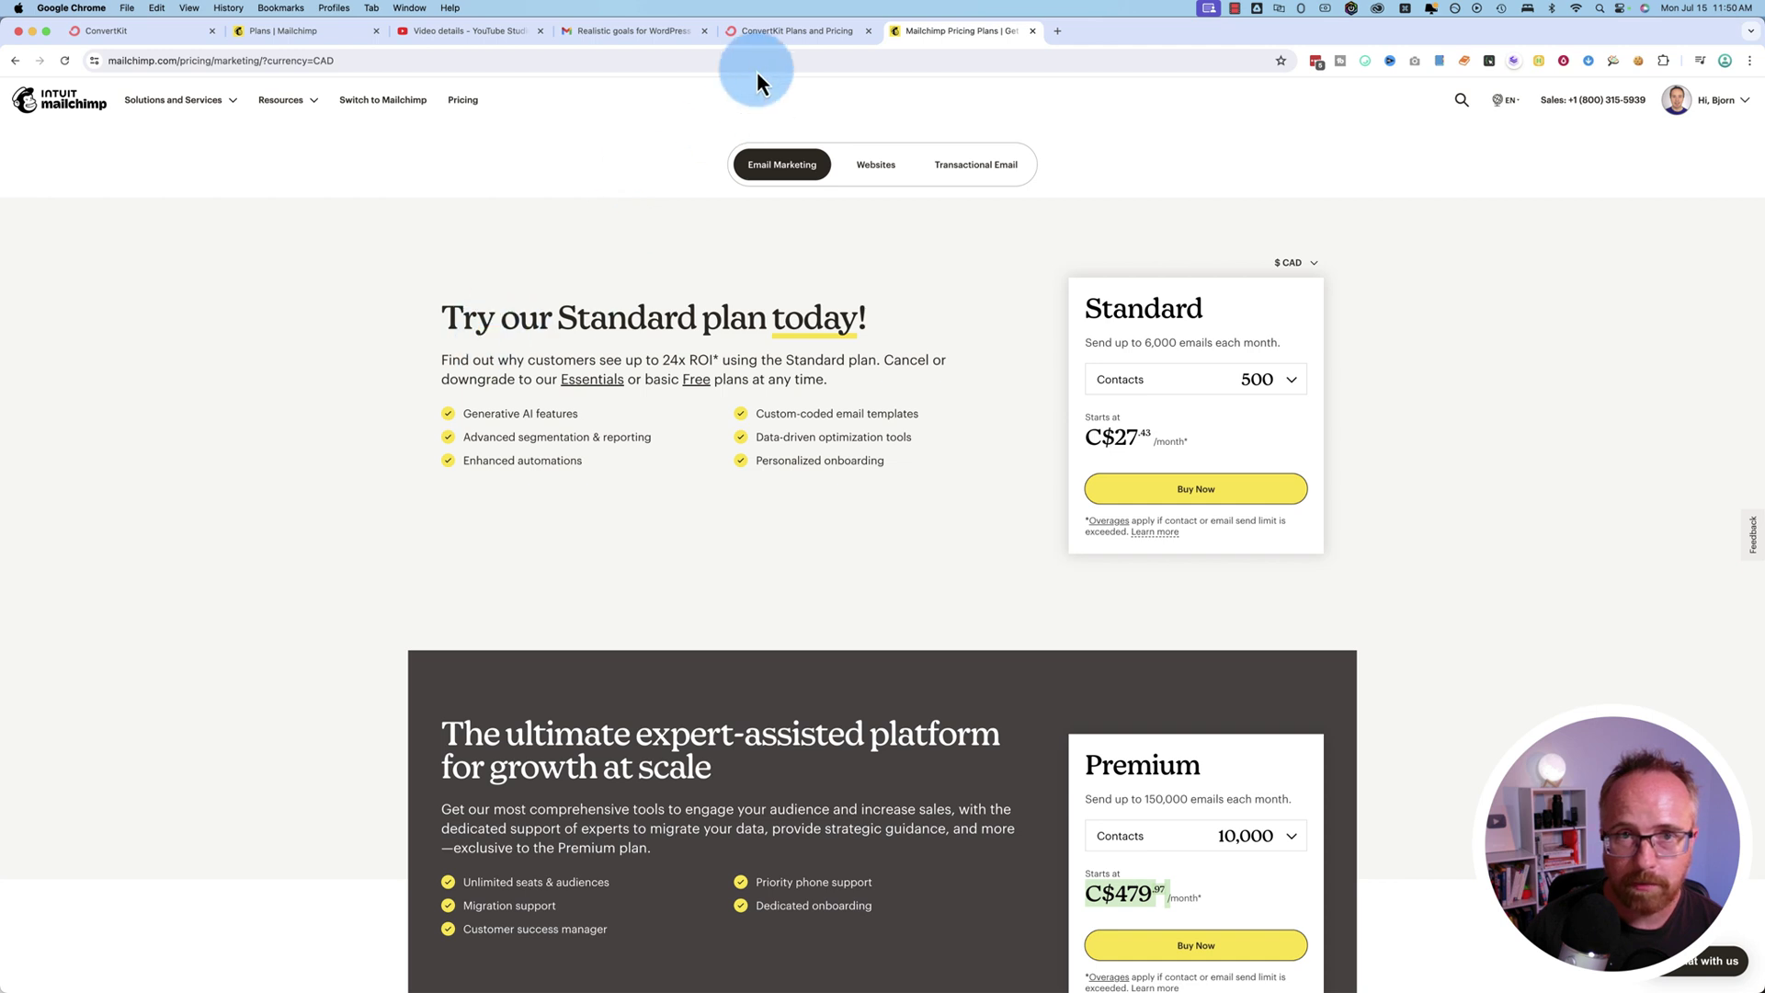
- Highlight the Newsletter plan's single email sequence and feature list on ConvertKit's pricing page
{"action": "left_click", "coordinate": [765, 37]}
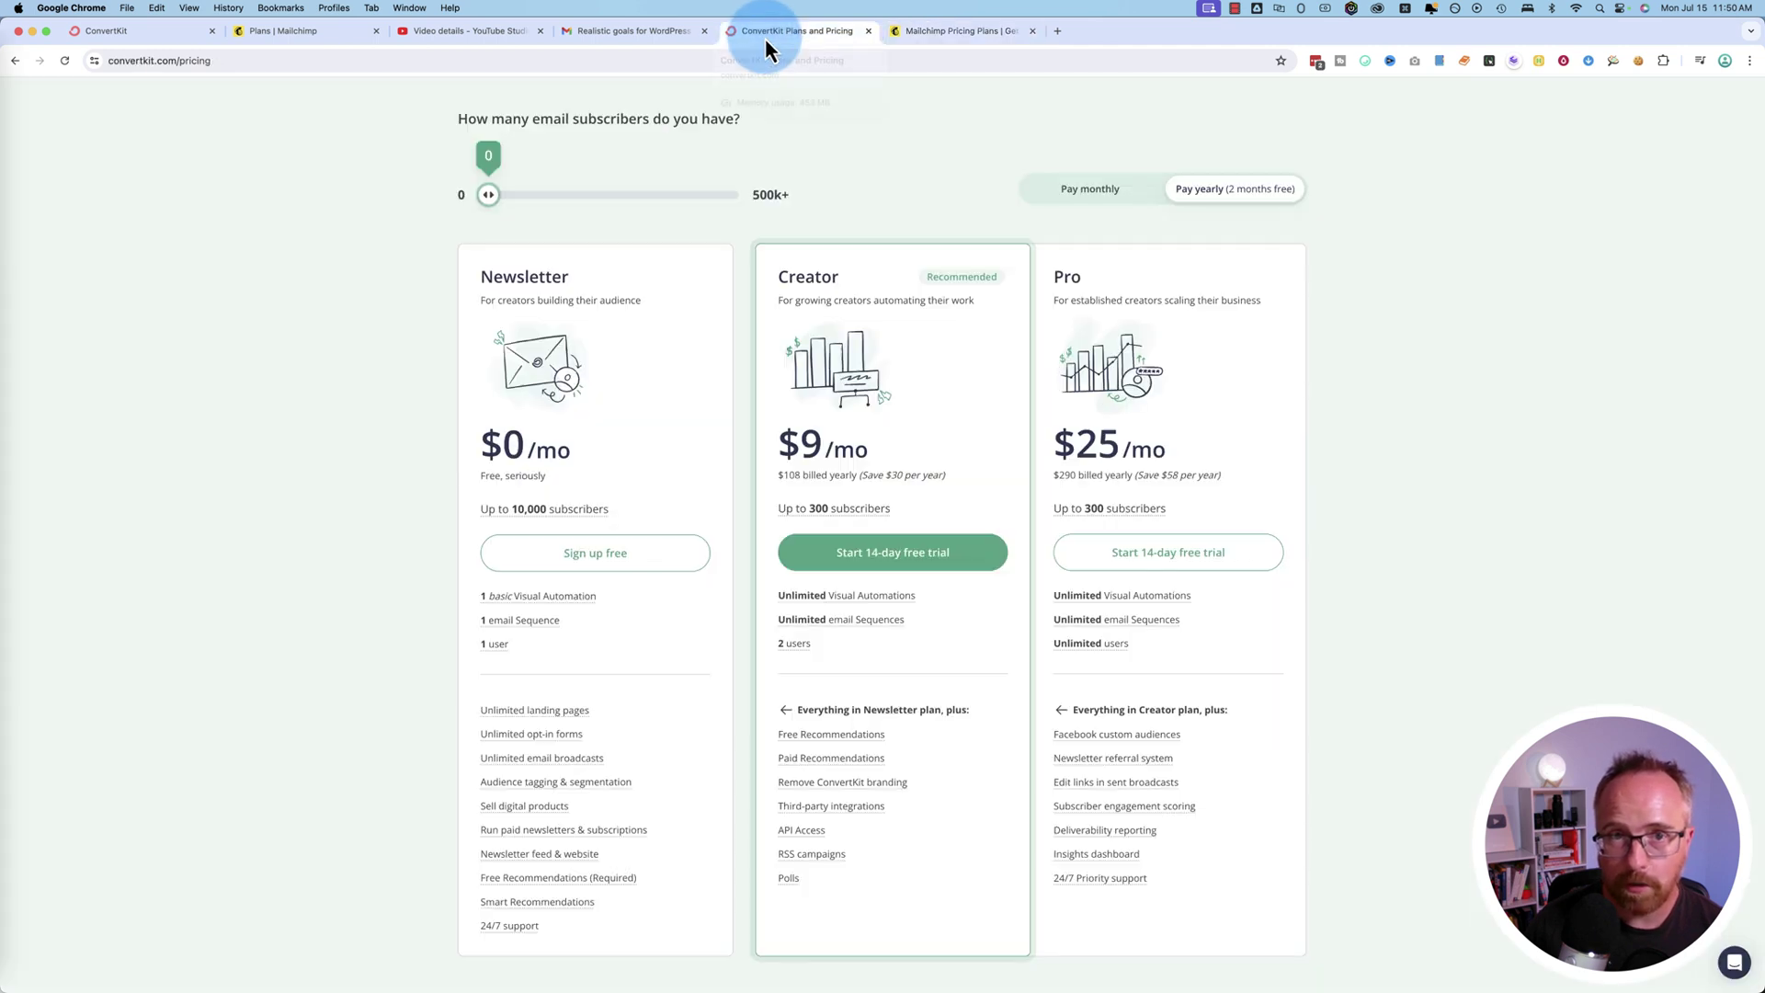
{"action": "scroll", "coordinate": [353, 633], "scroll_direction": "down", "scroll_amount": 2}
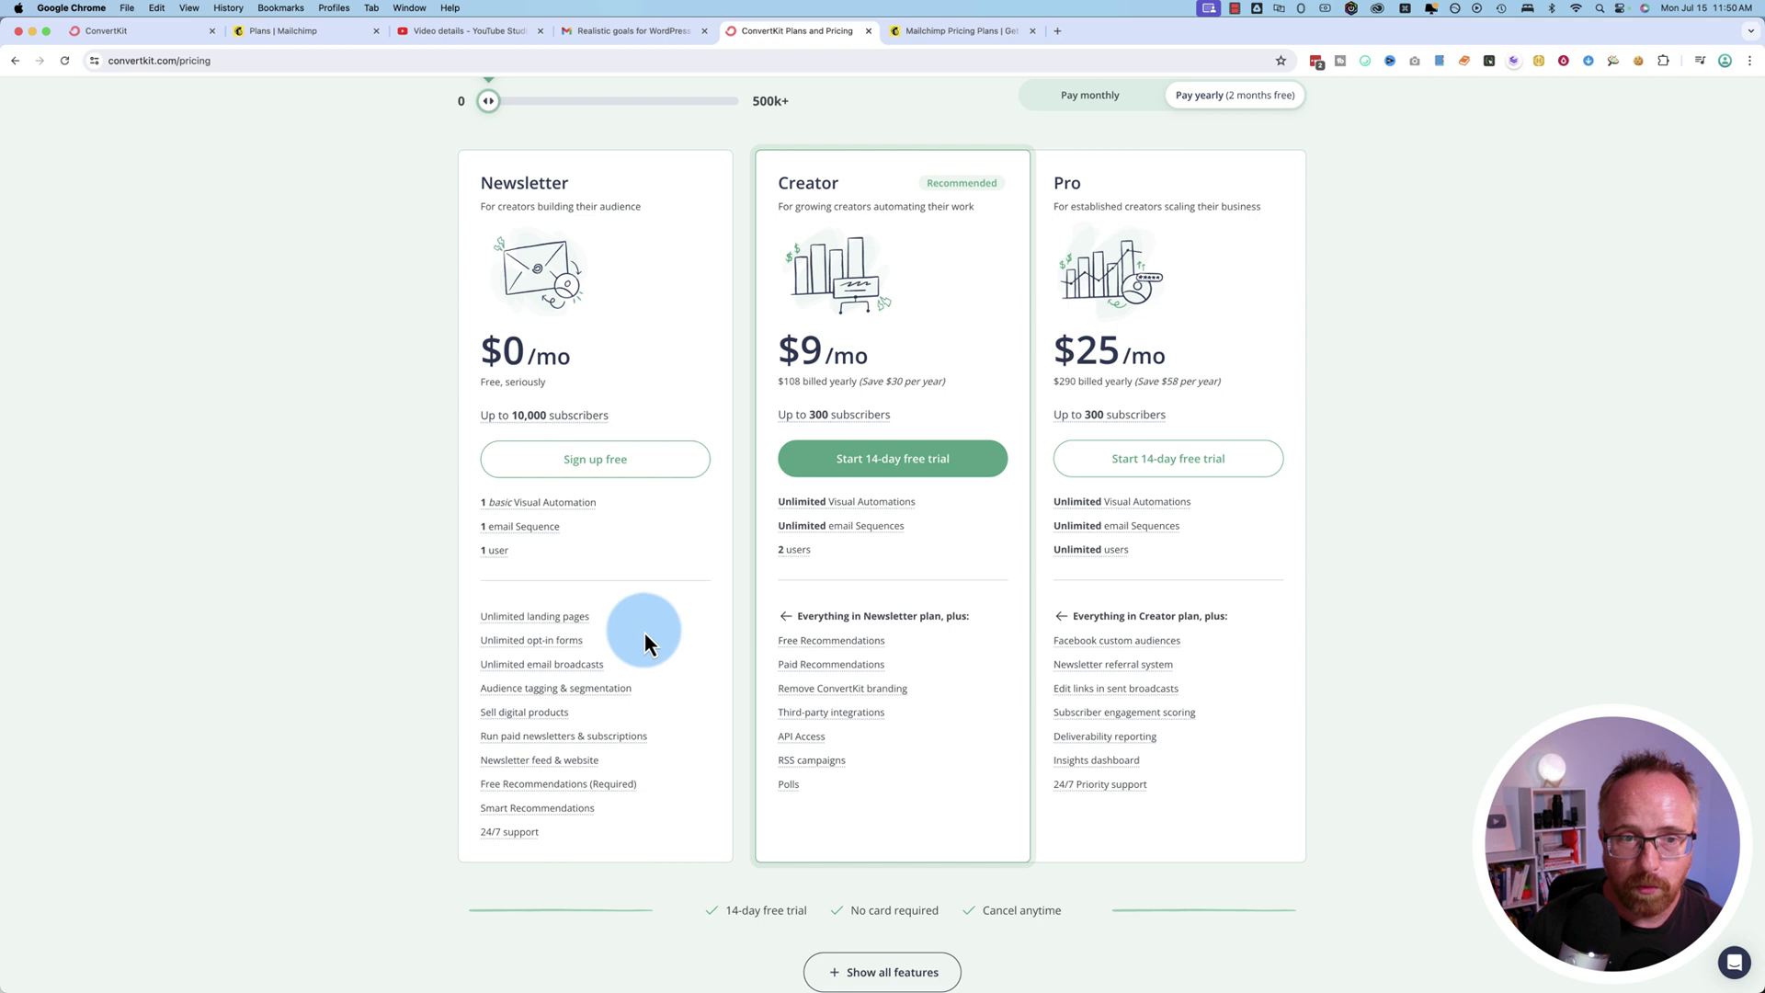
{"action": "left_click_drag", "start_coordinate": [611, 542], "coordinate": [440, 544]}
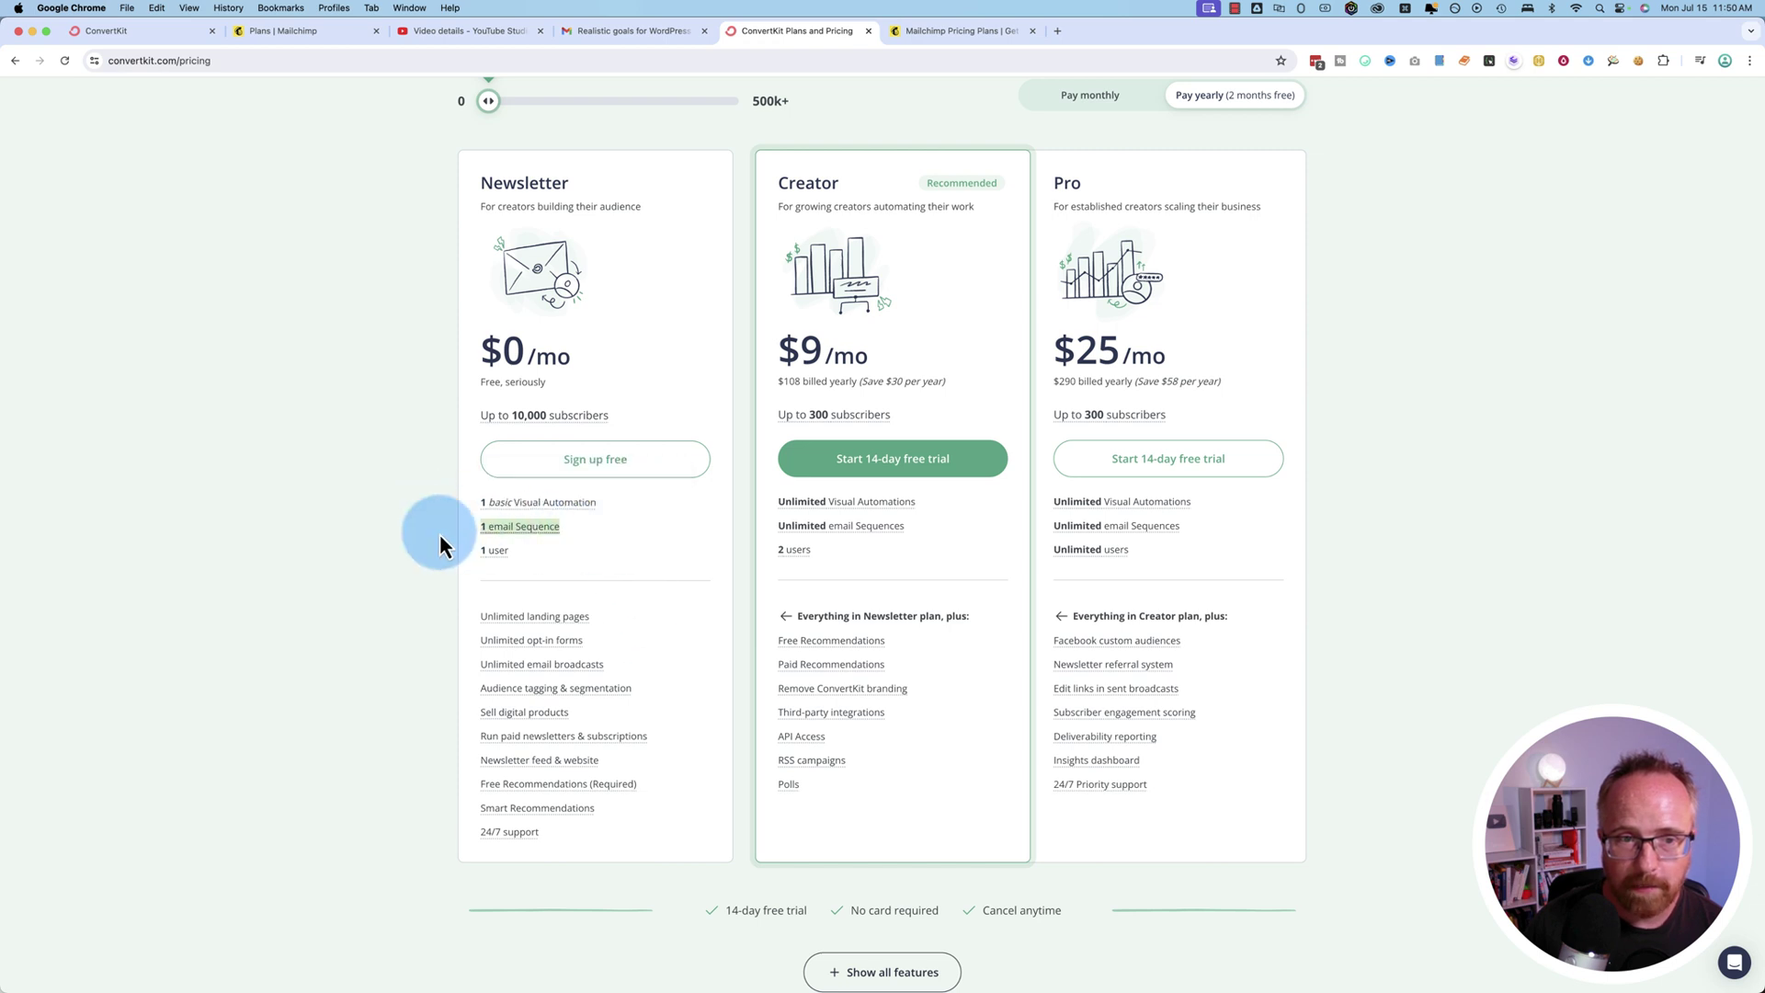
{"action": "scroll", "coordinate": [444, 584], "scroll_direction": "down", "scroll_amount": 2}
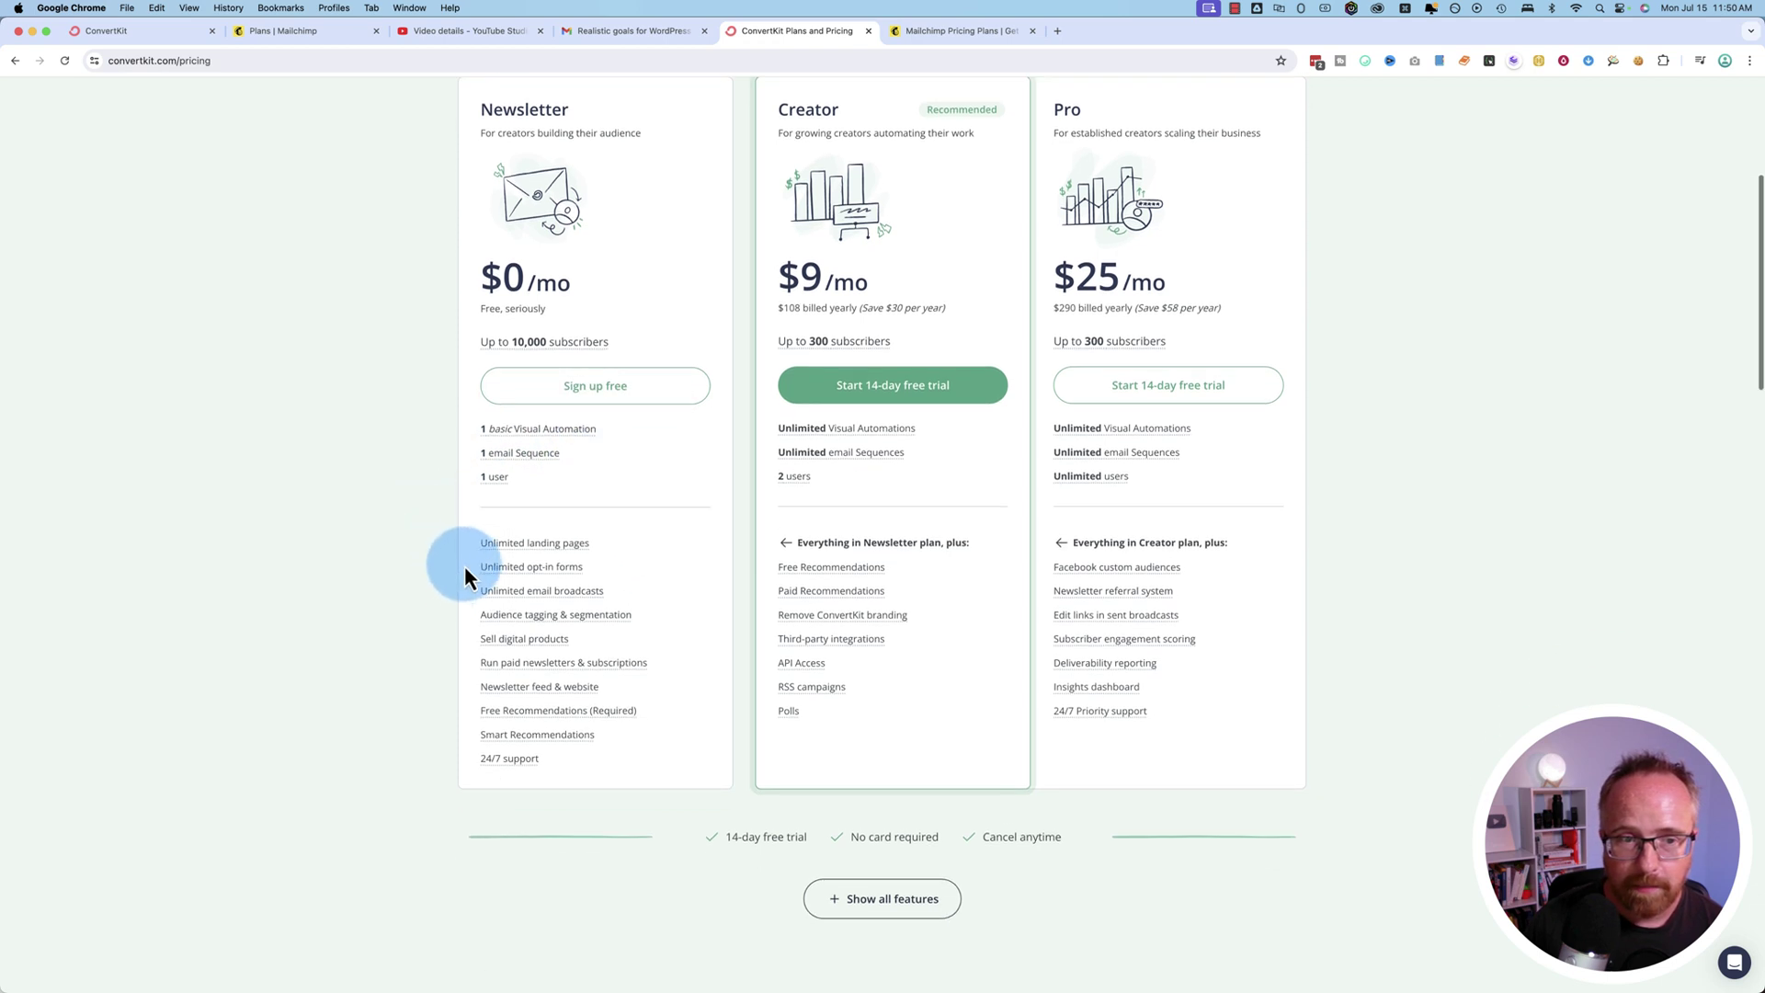
{"action": "left_click_drag", "start_coordinate": [488, 591], "coordinate": [589, 756]}
{"action": "left_click", "coordinate": [329, 692]}
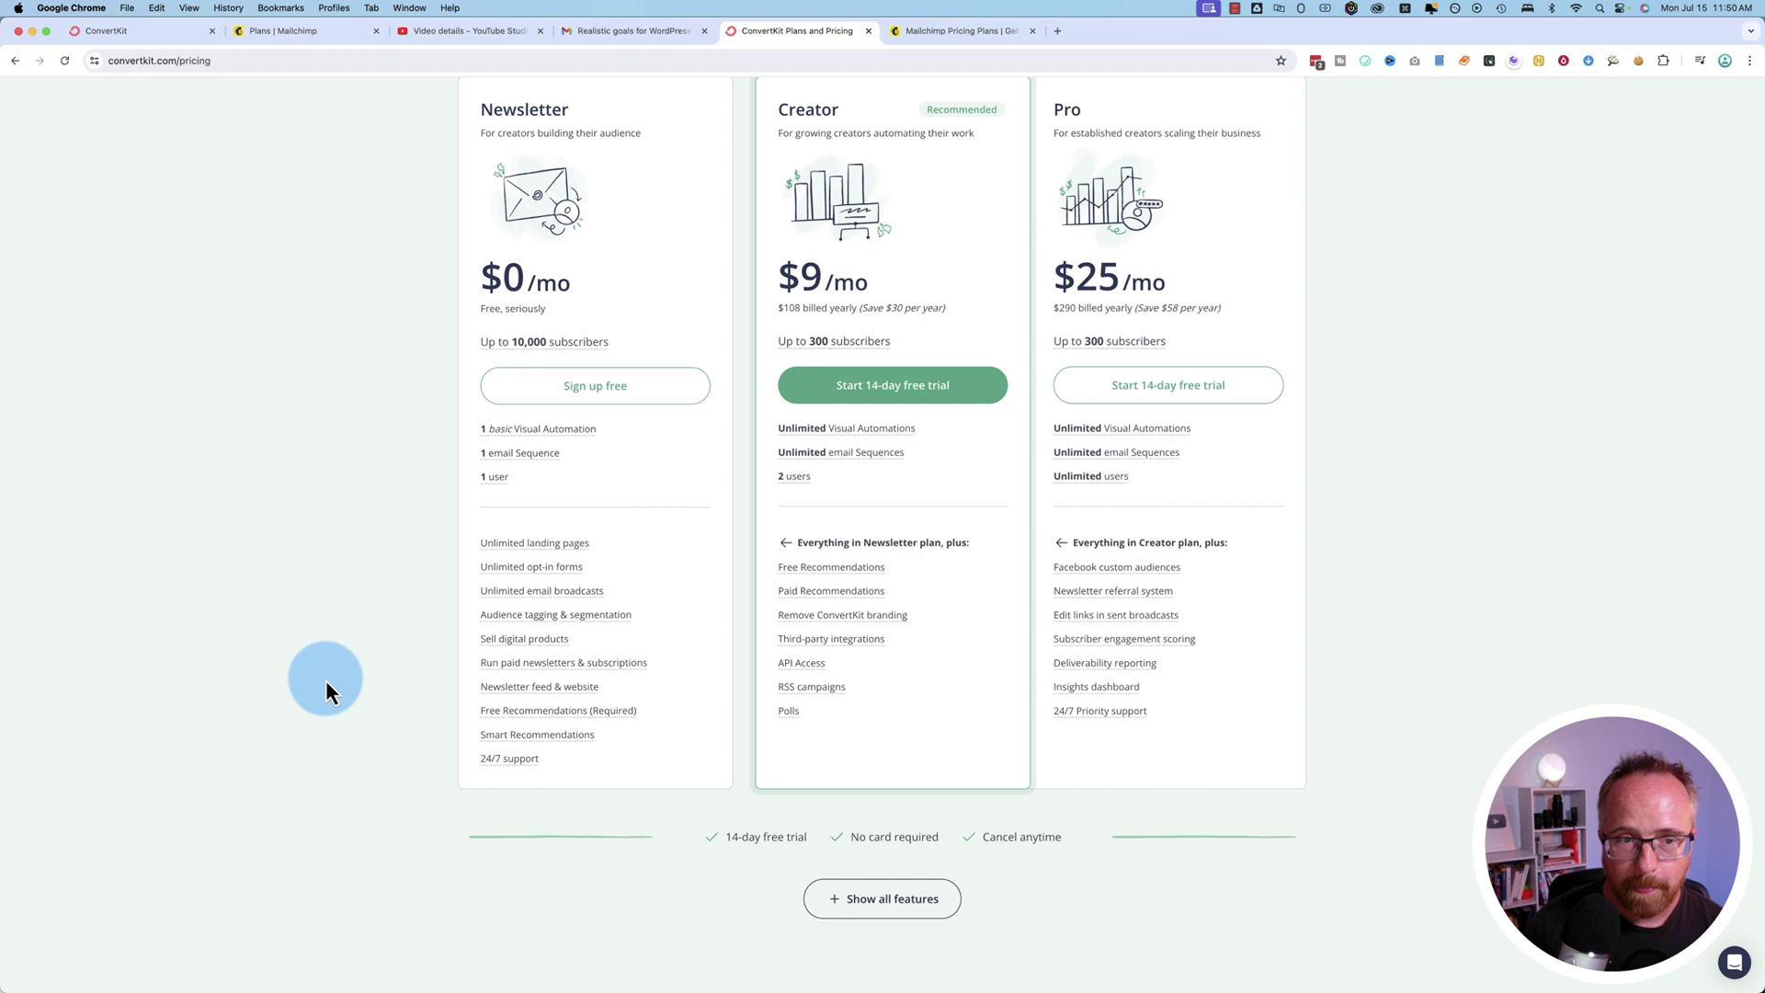
- Zoom in and mark 'Up to 10,000 subscribers' and 'Unlimited email broadcasts', then return to Mailchimp
{"action": "key", "text": "super+equal"}
{"action": "key", "text": "super+equal"}
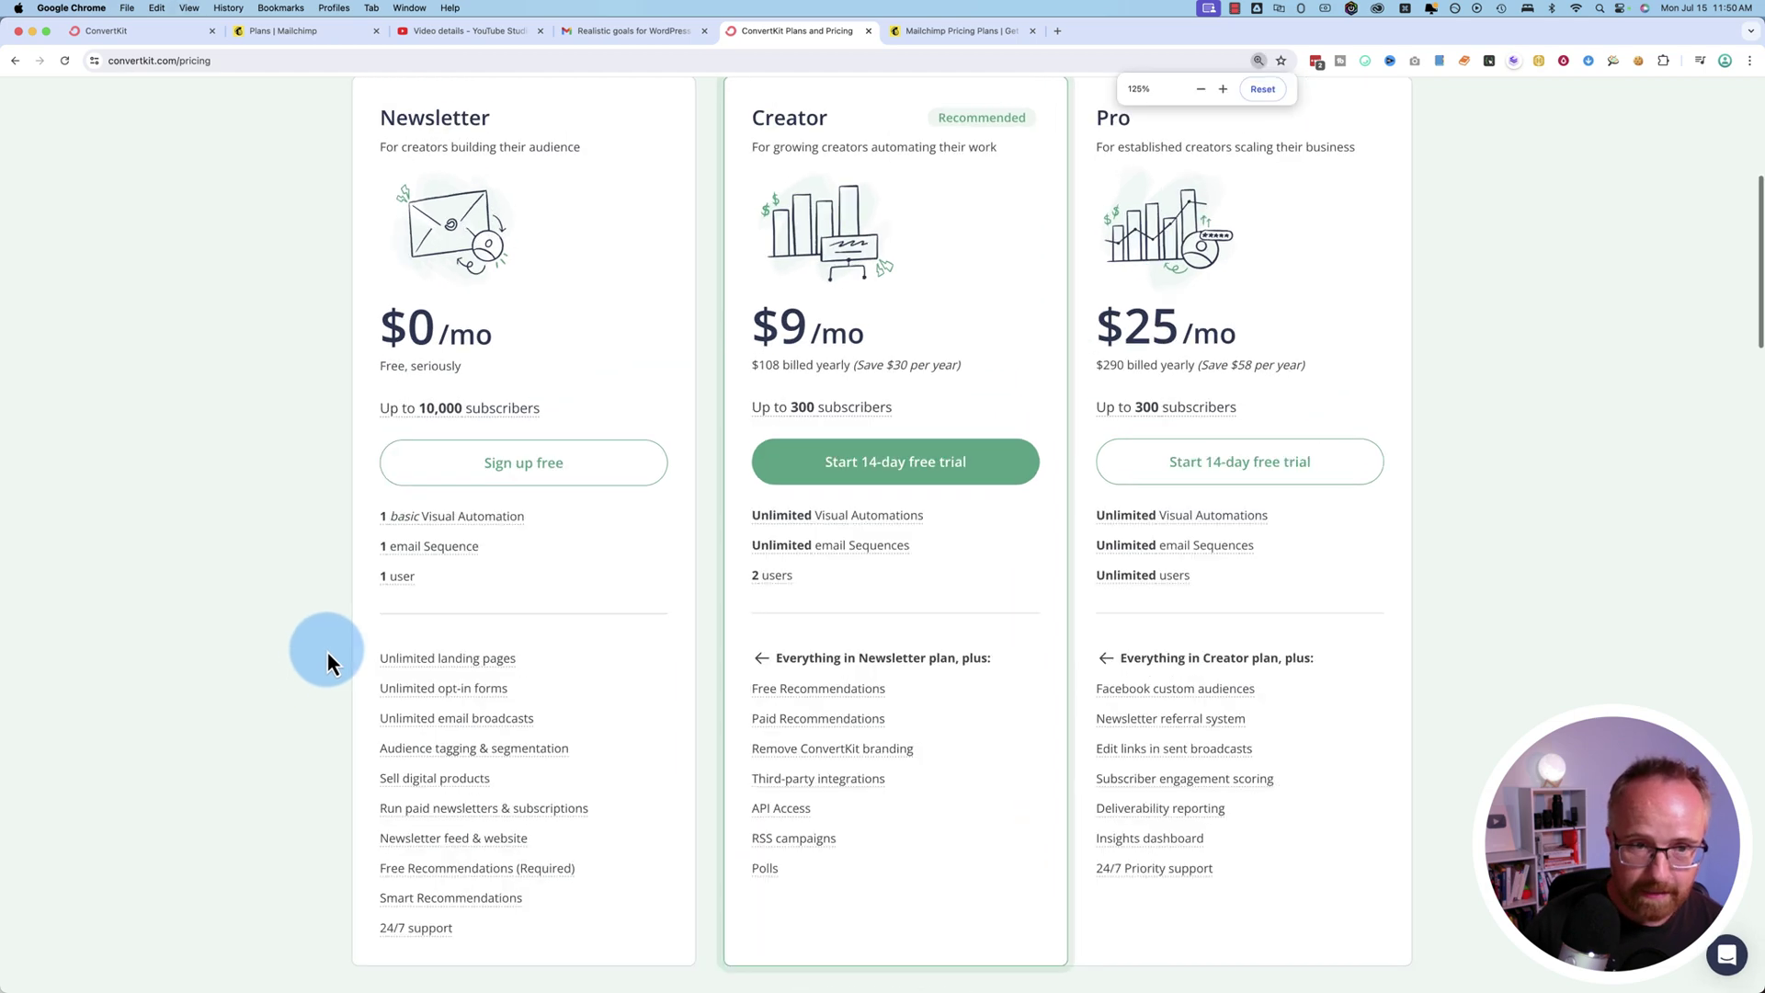
{"action": "scroll", "coordinate": [328, 655], "scroll_direction": "down", "scroll_amount": 2}
{"action": "scroll", "coordinate": [328, 655], "scroll_direction": "down", "scroll_amount": 1}
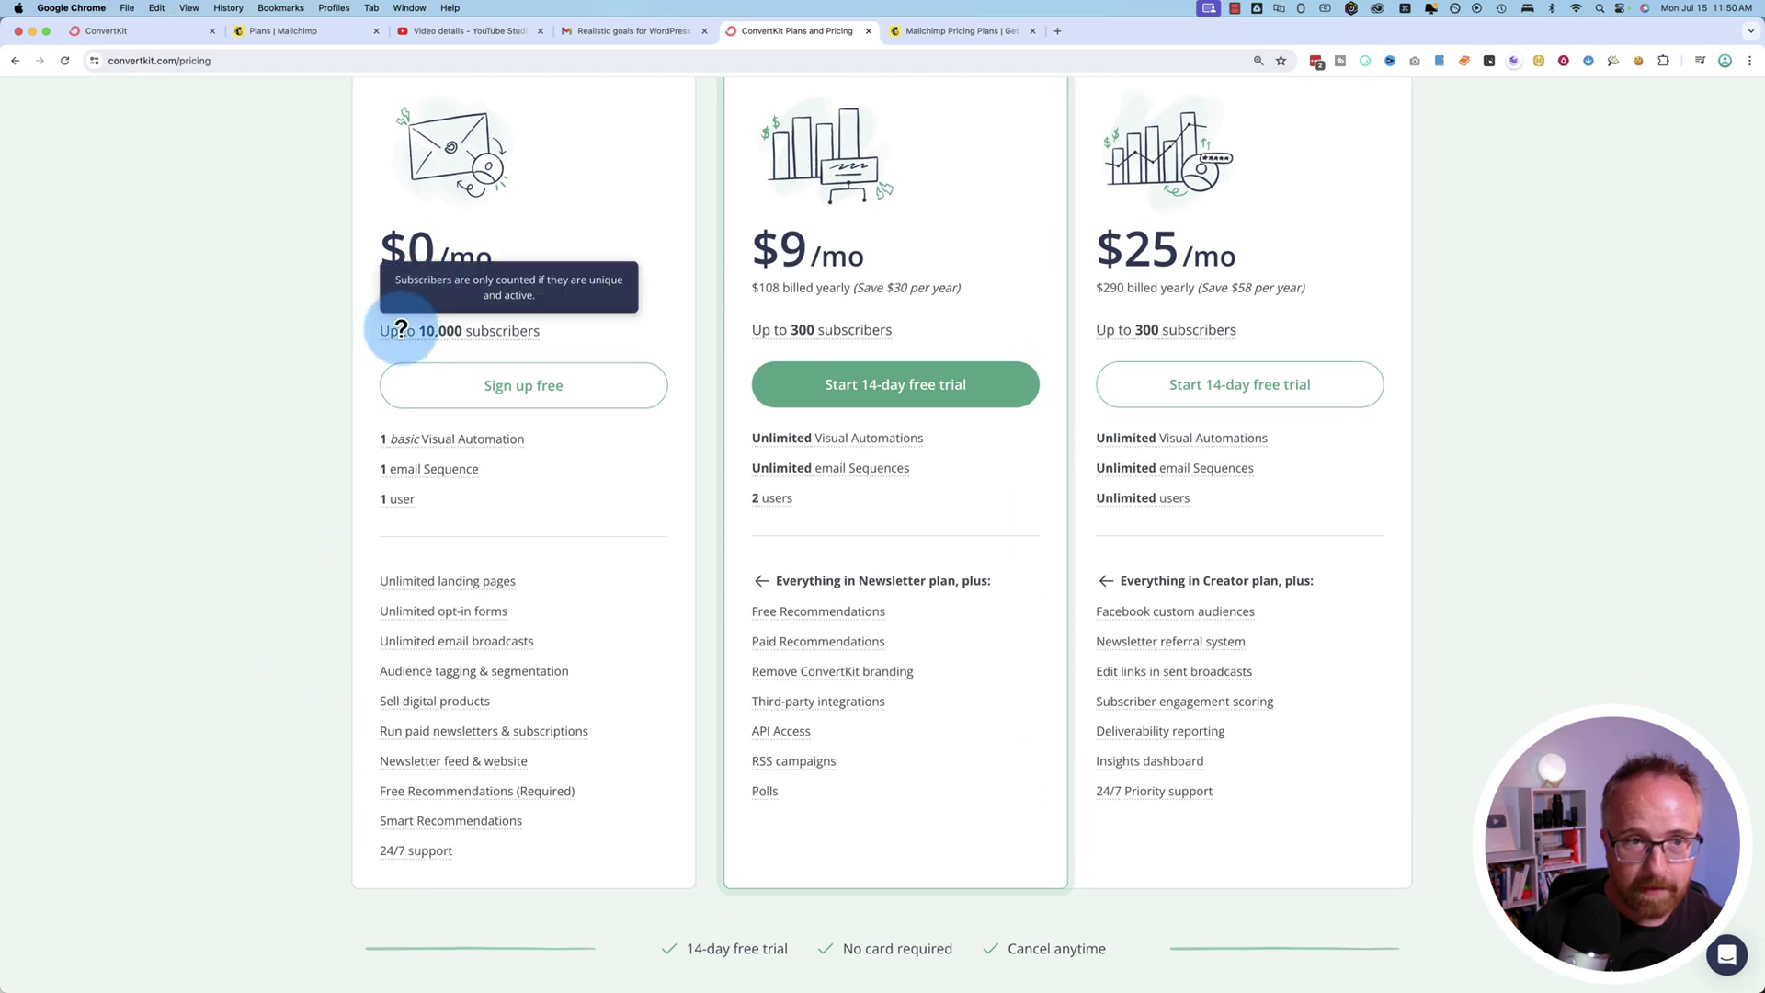
{"action": "left_click_drag", "start_coordinate": [377, 333], "coordinate": [606, 349]}
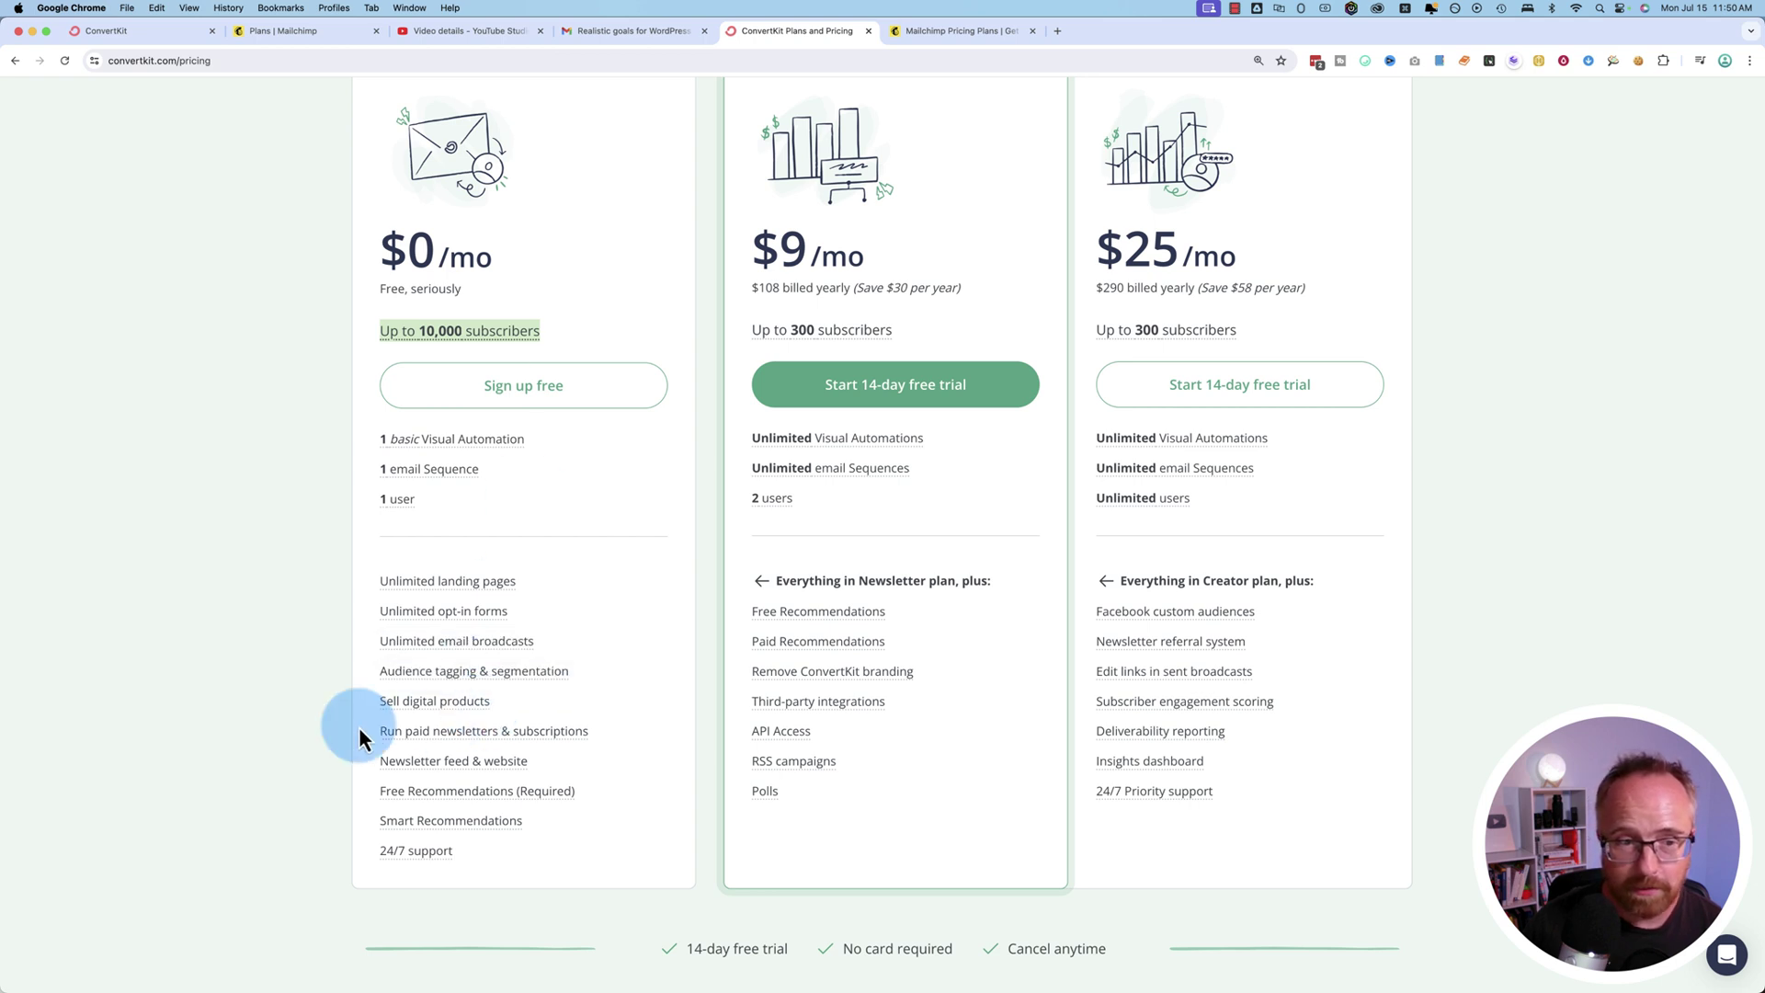
{"action": "left_click_drag", "start_coordinate": [372, 644], "coordinate": [616, 662]}
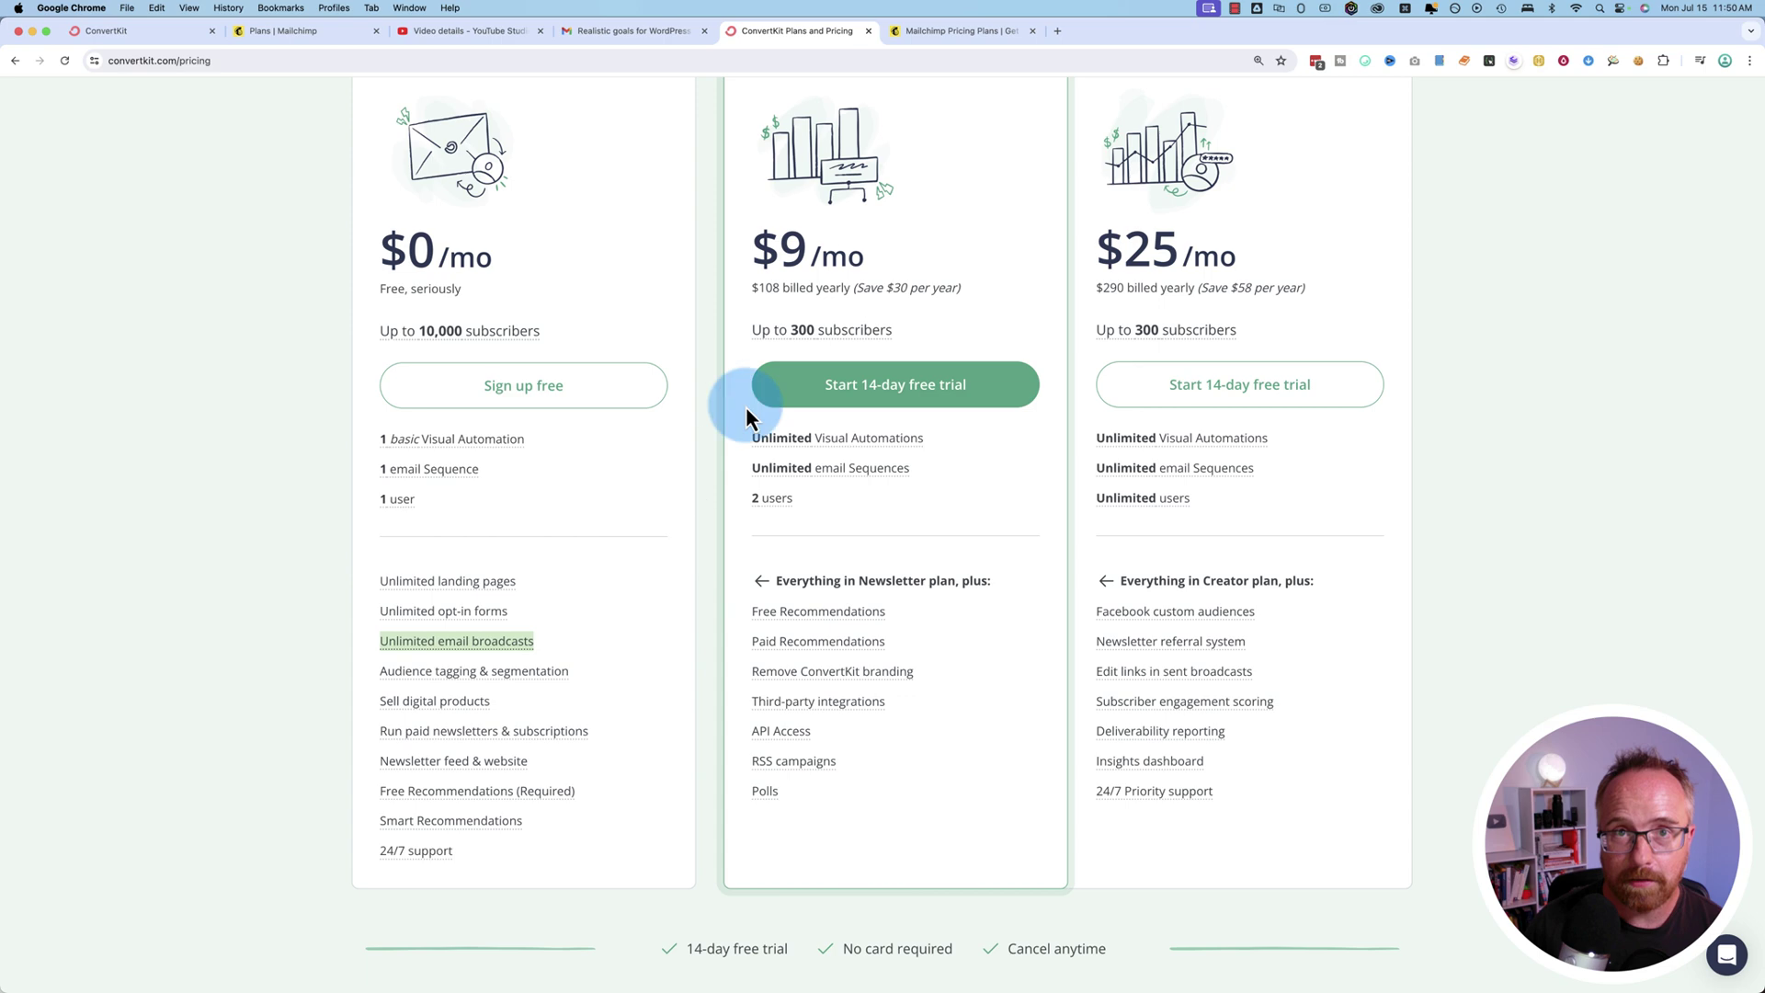
{"action": "left_click", "coordinate": [945, 33]}
- Mark Mailchimp Premium's 150,000-email limit, then return to ConvertKit's pricing page
{"action": "scroll", "coordinate": [991, 673], "scroll_direction": "down", "scroll_amount": 3}
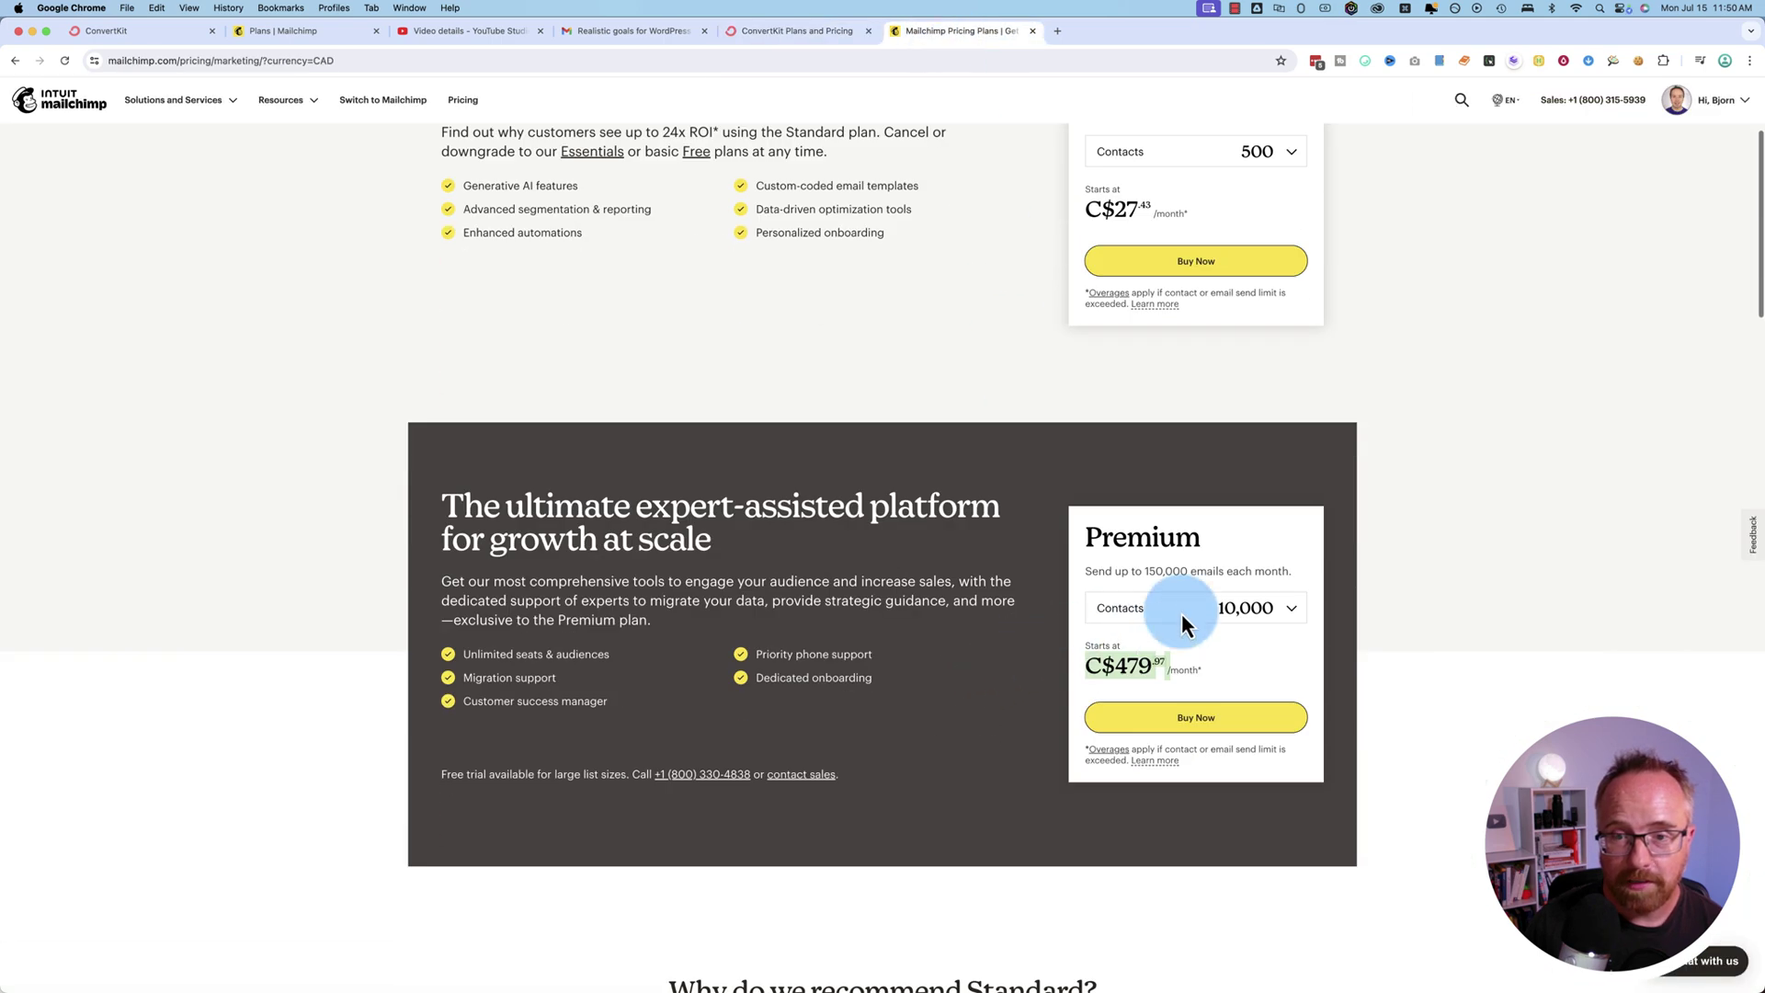
{"action": "left_click", "coordinate": [1289, 655]}
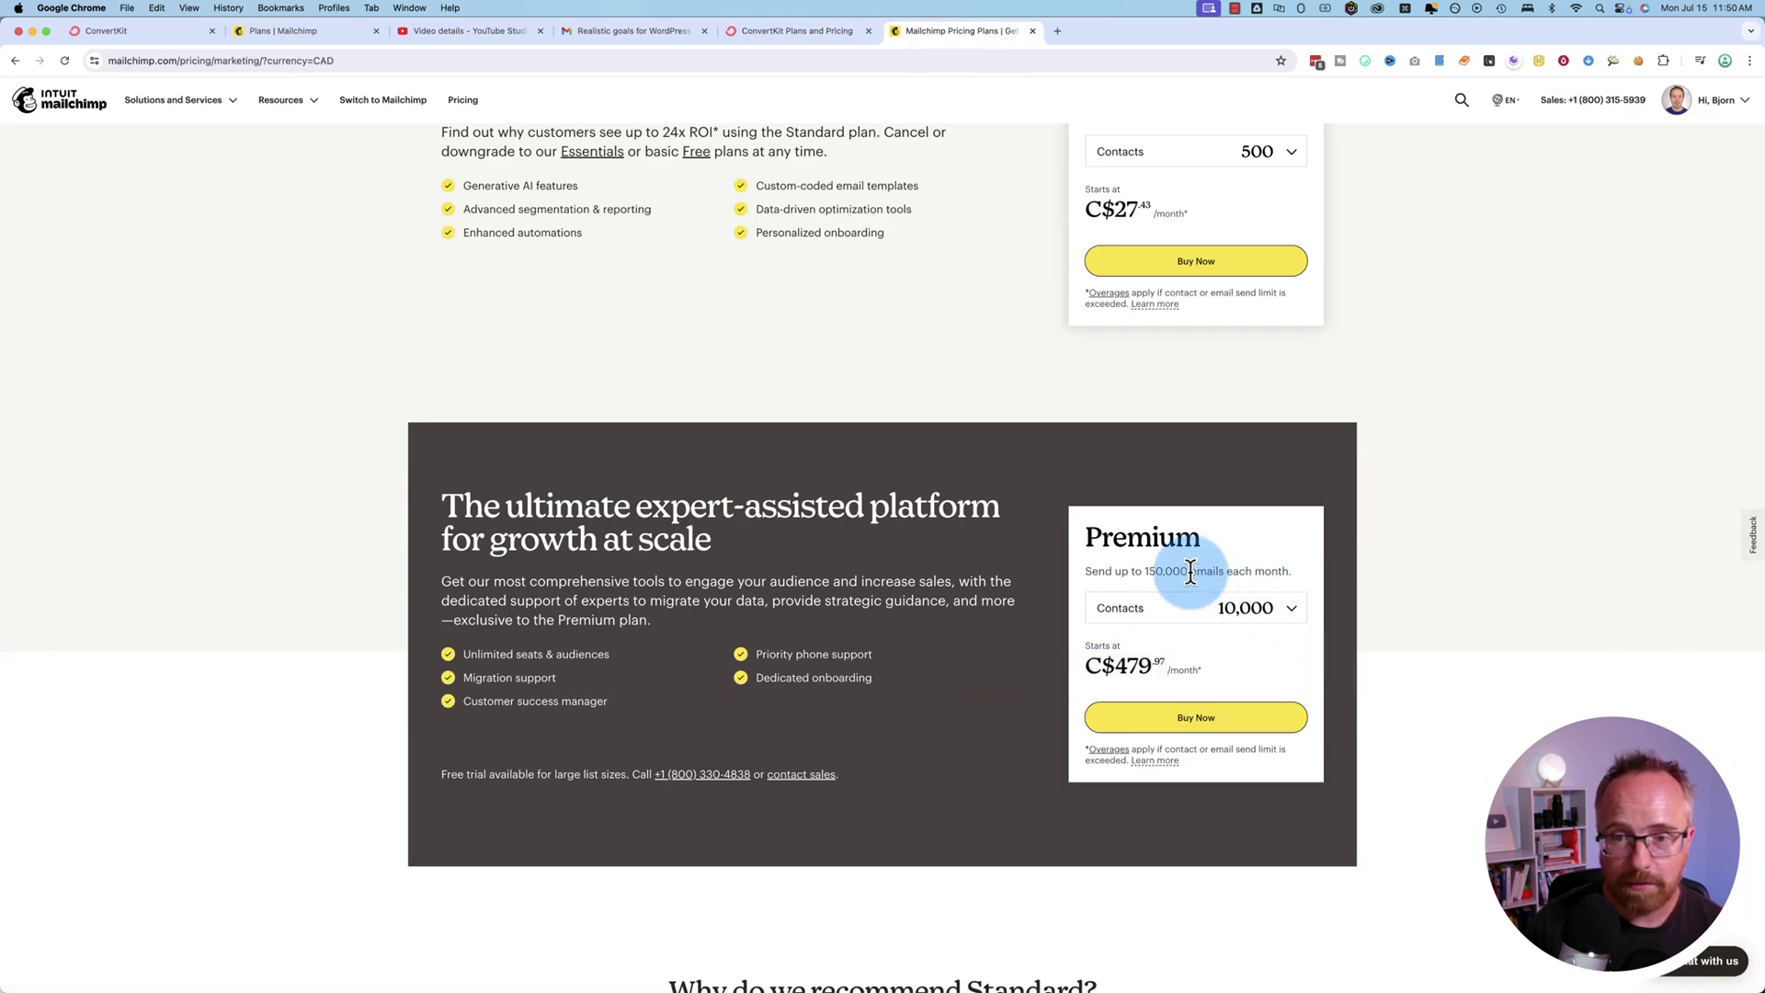
{"action": "left_click_drag", "start_coordinate": [1191, 572], "coordinate": [1143, 572]}
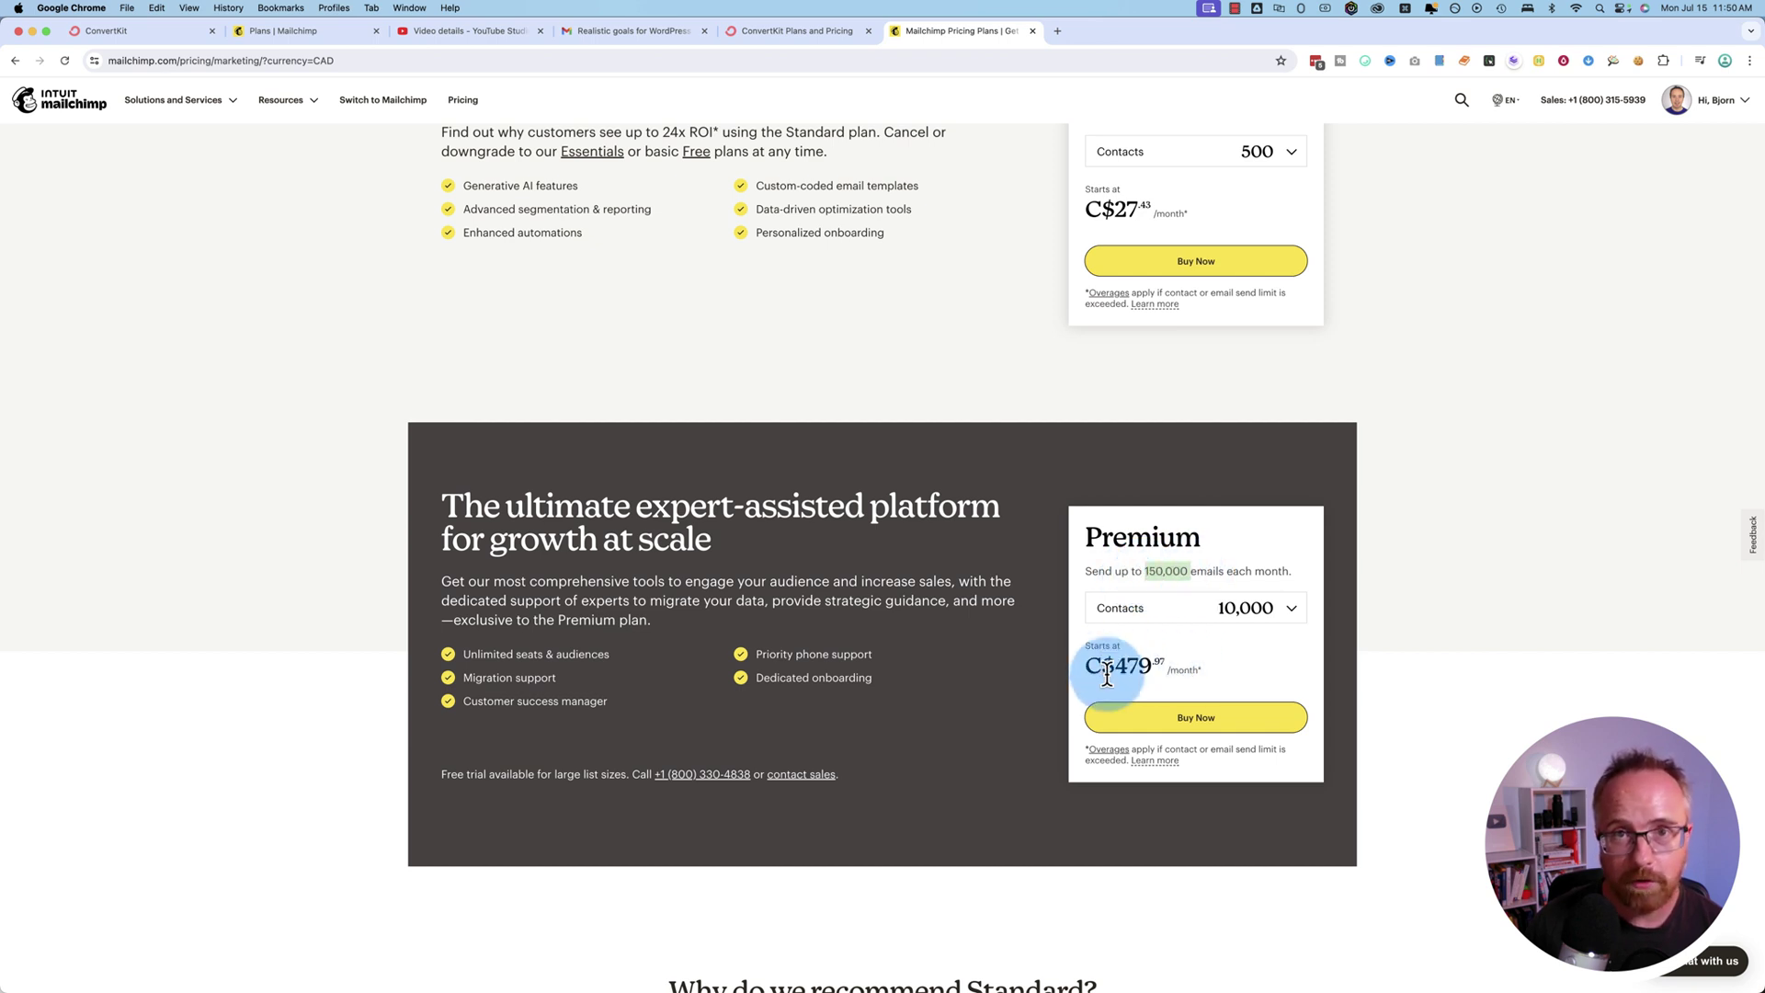
{"action": "left_click", "coordinate": [807, 33]}
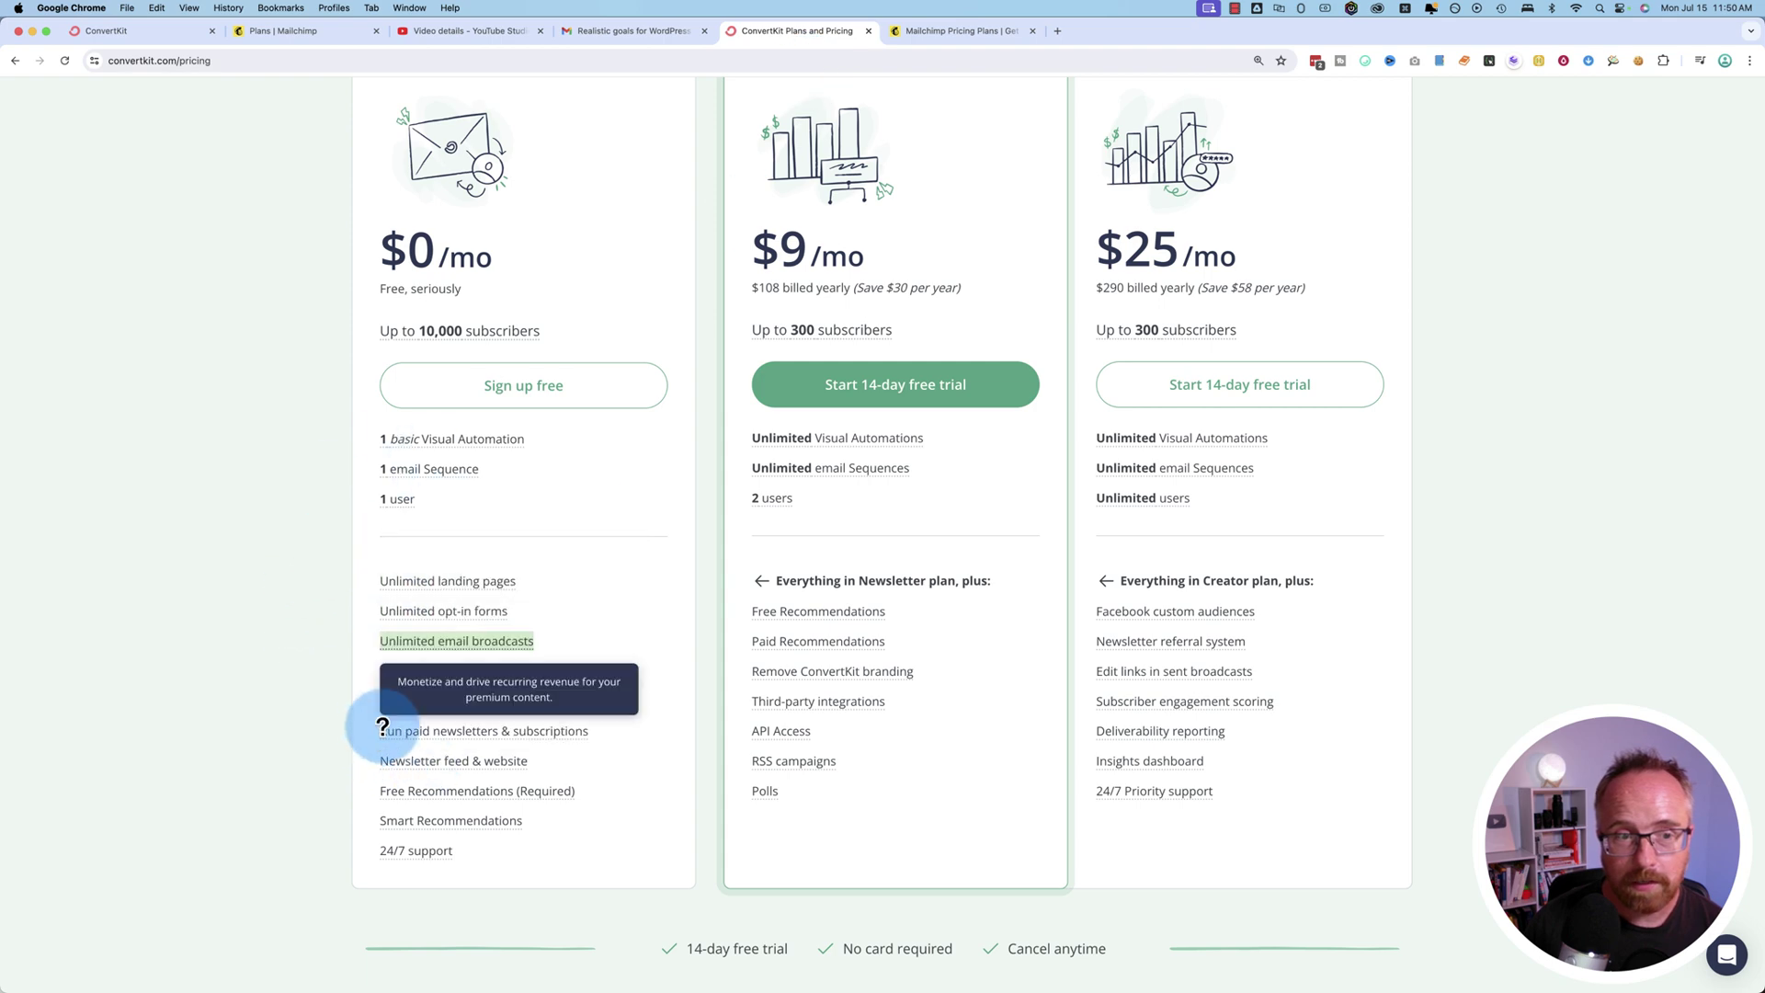
- Mark the free Newsletter card and its 'Up to 10,000 subscribers' line against the paid plans
{"action": "scroll", "coordinate": [292, 551], "scroll_direction": "up", "scroll_amount": 3}
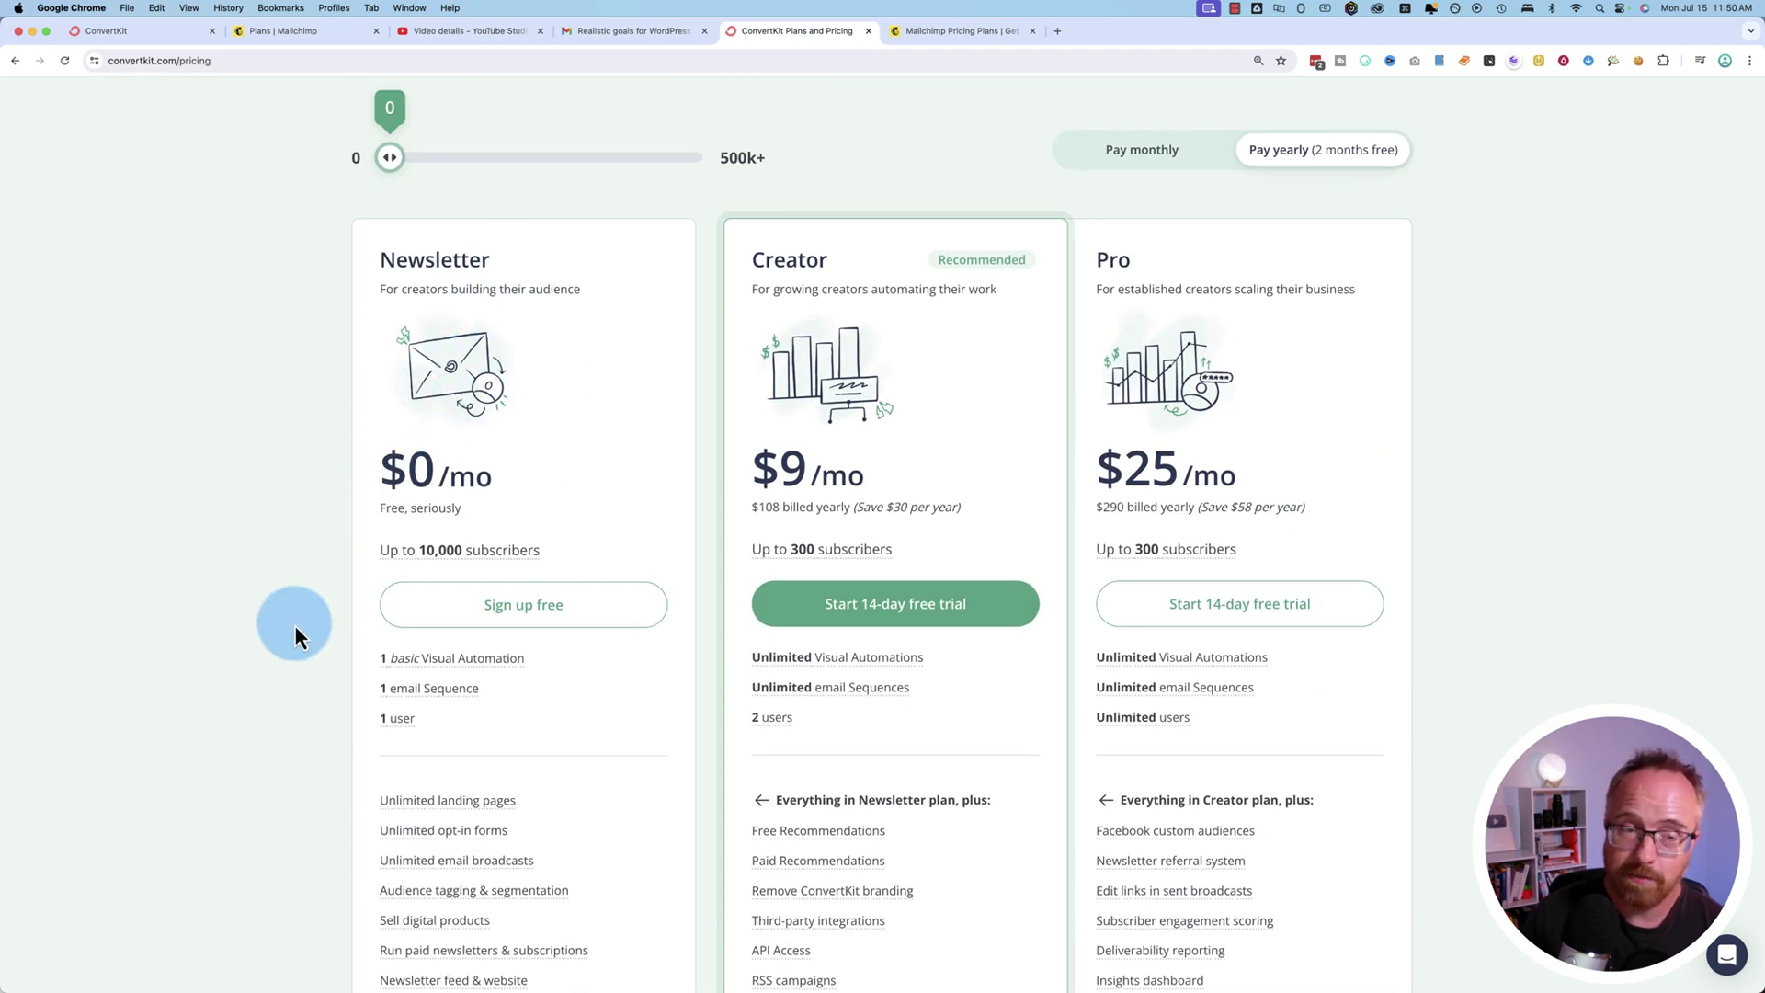
{"action": "scroll", "coordinate": [280, 743], "scroll_direction": "down", "scroll_amount": 3}
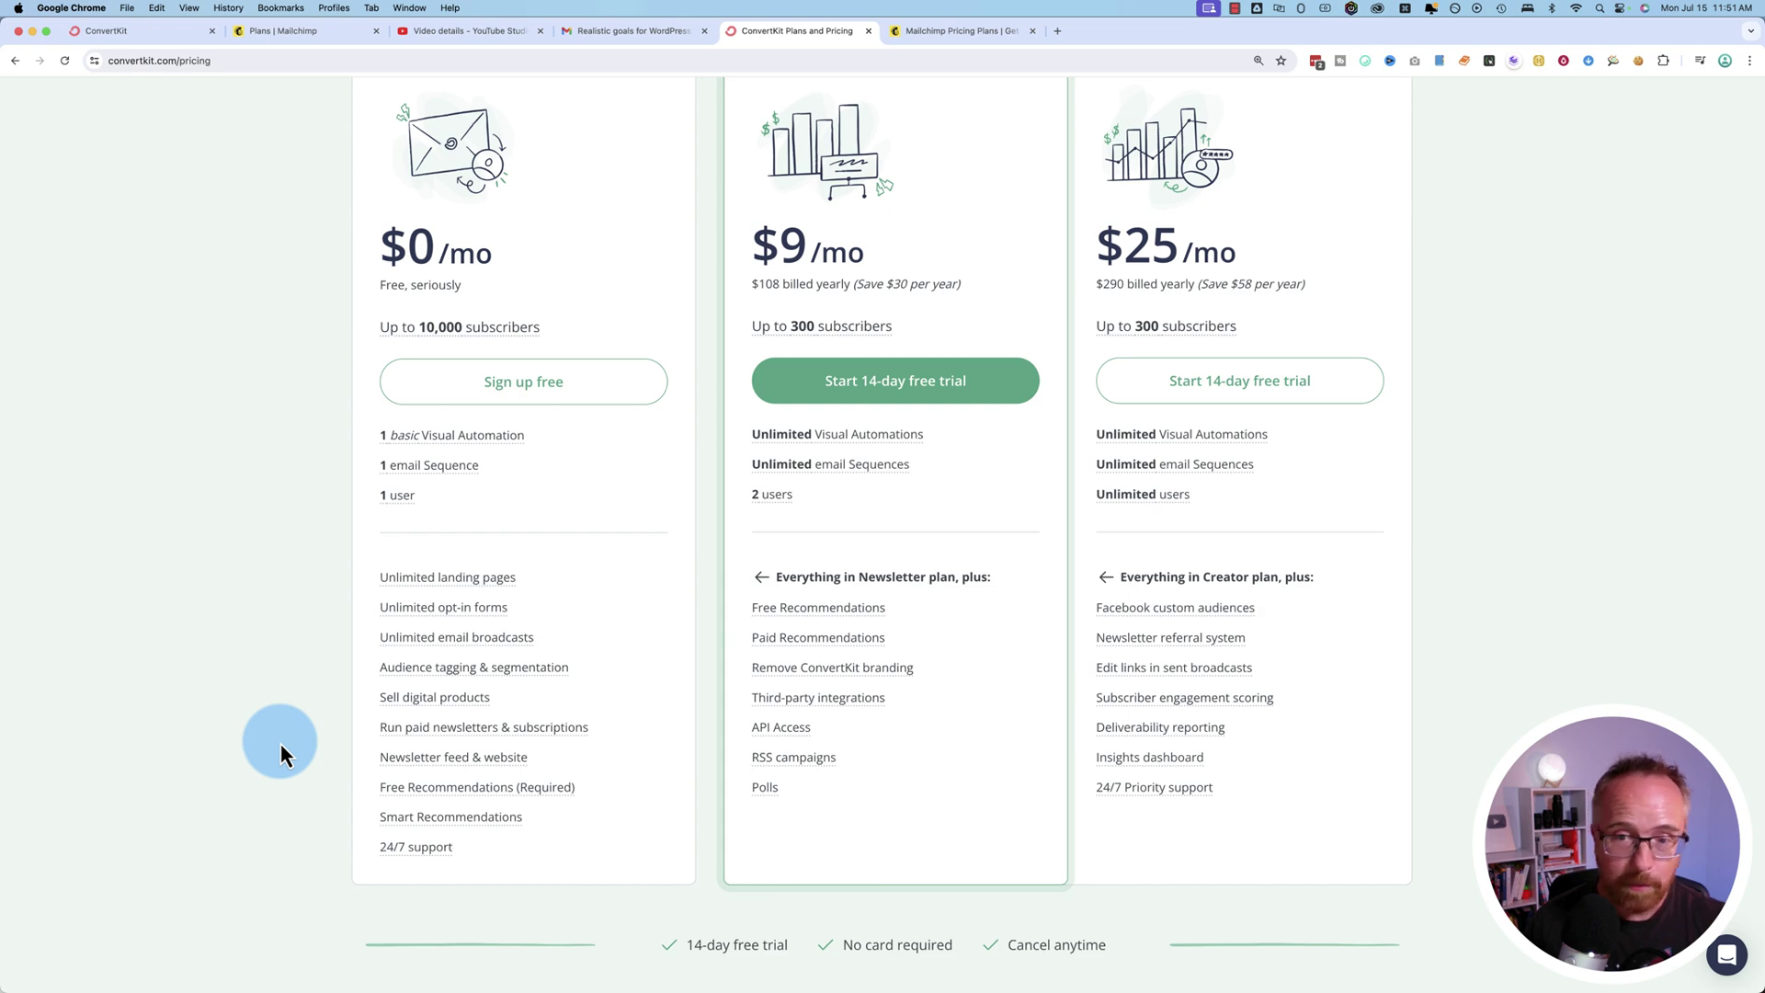
{"action": "scroll", "coordinate": [280, 743], "scroll_direction": "up", "scroll_amount": 3}
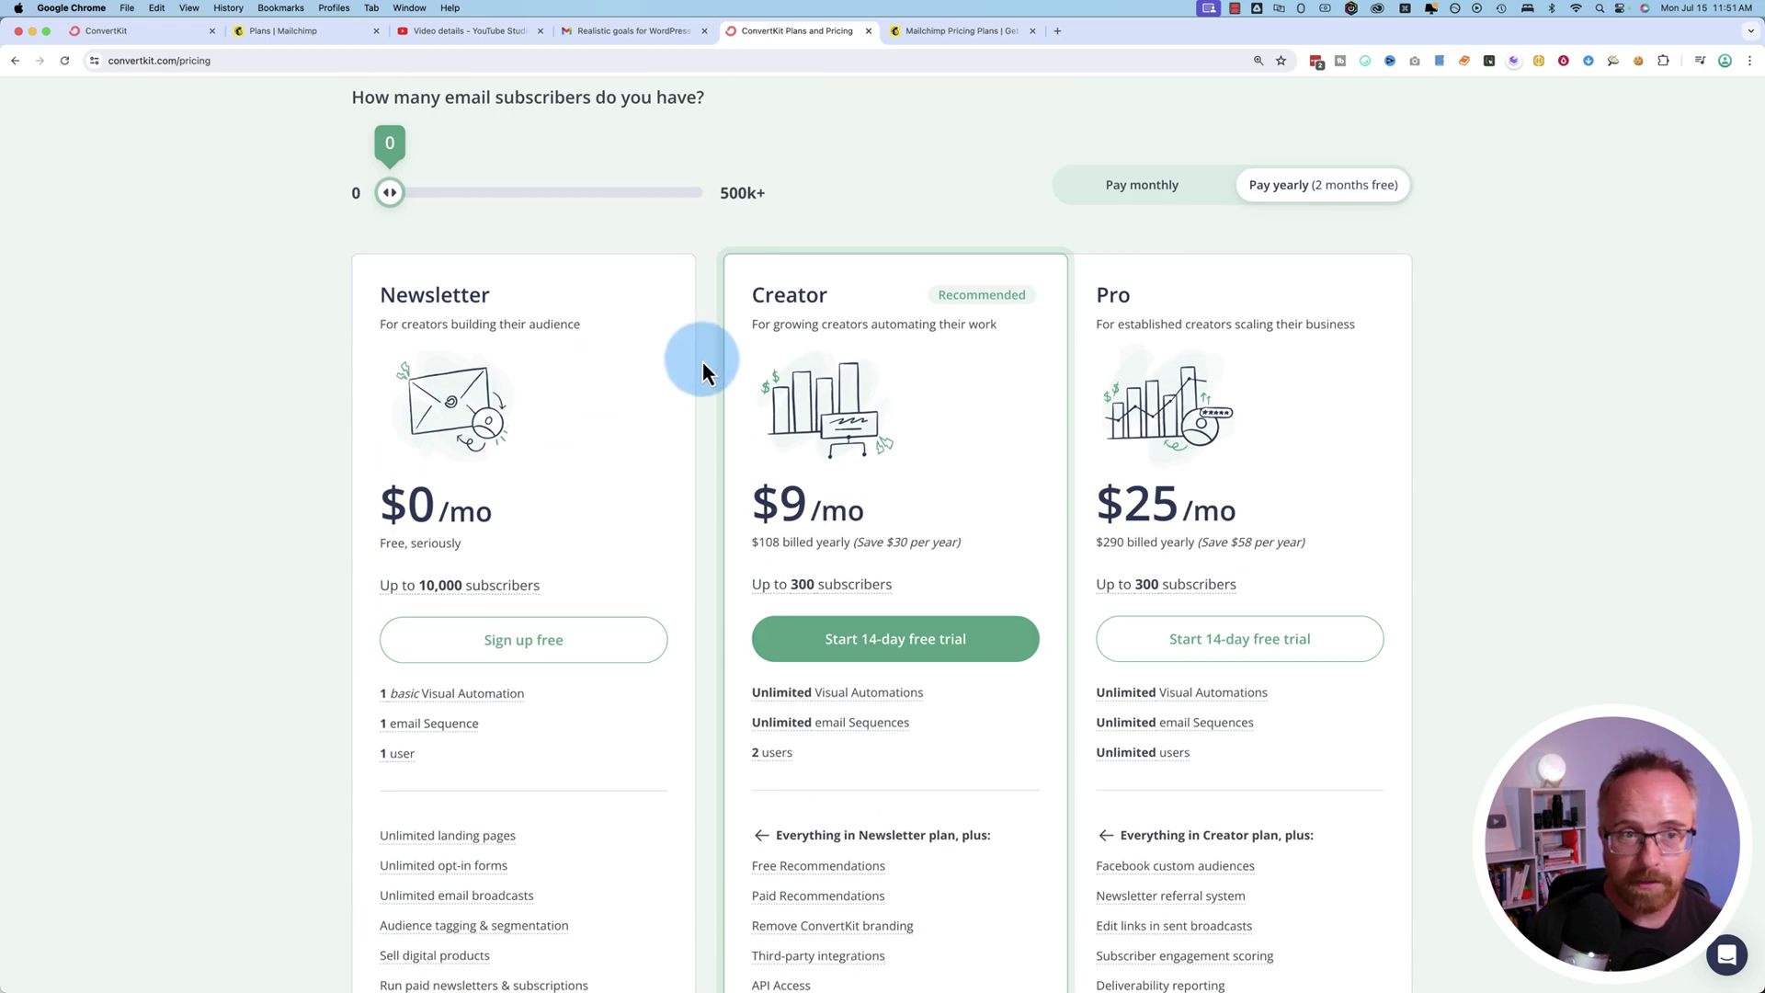
{"action": "left_click_drag", "start_coordinate": [381, 293], "coordinate": [667, 780]}
{"action": "left_click", "coordinate": [666, 778]}
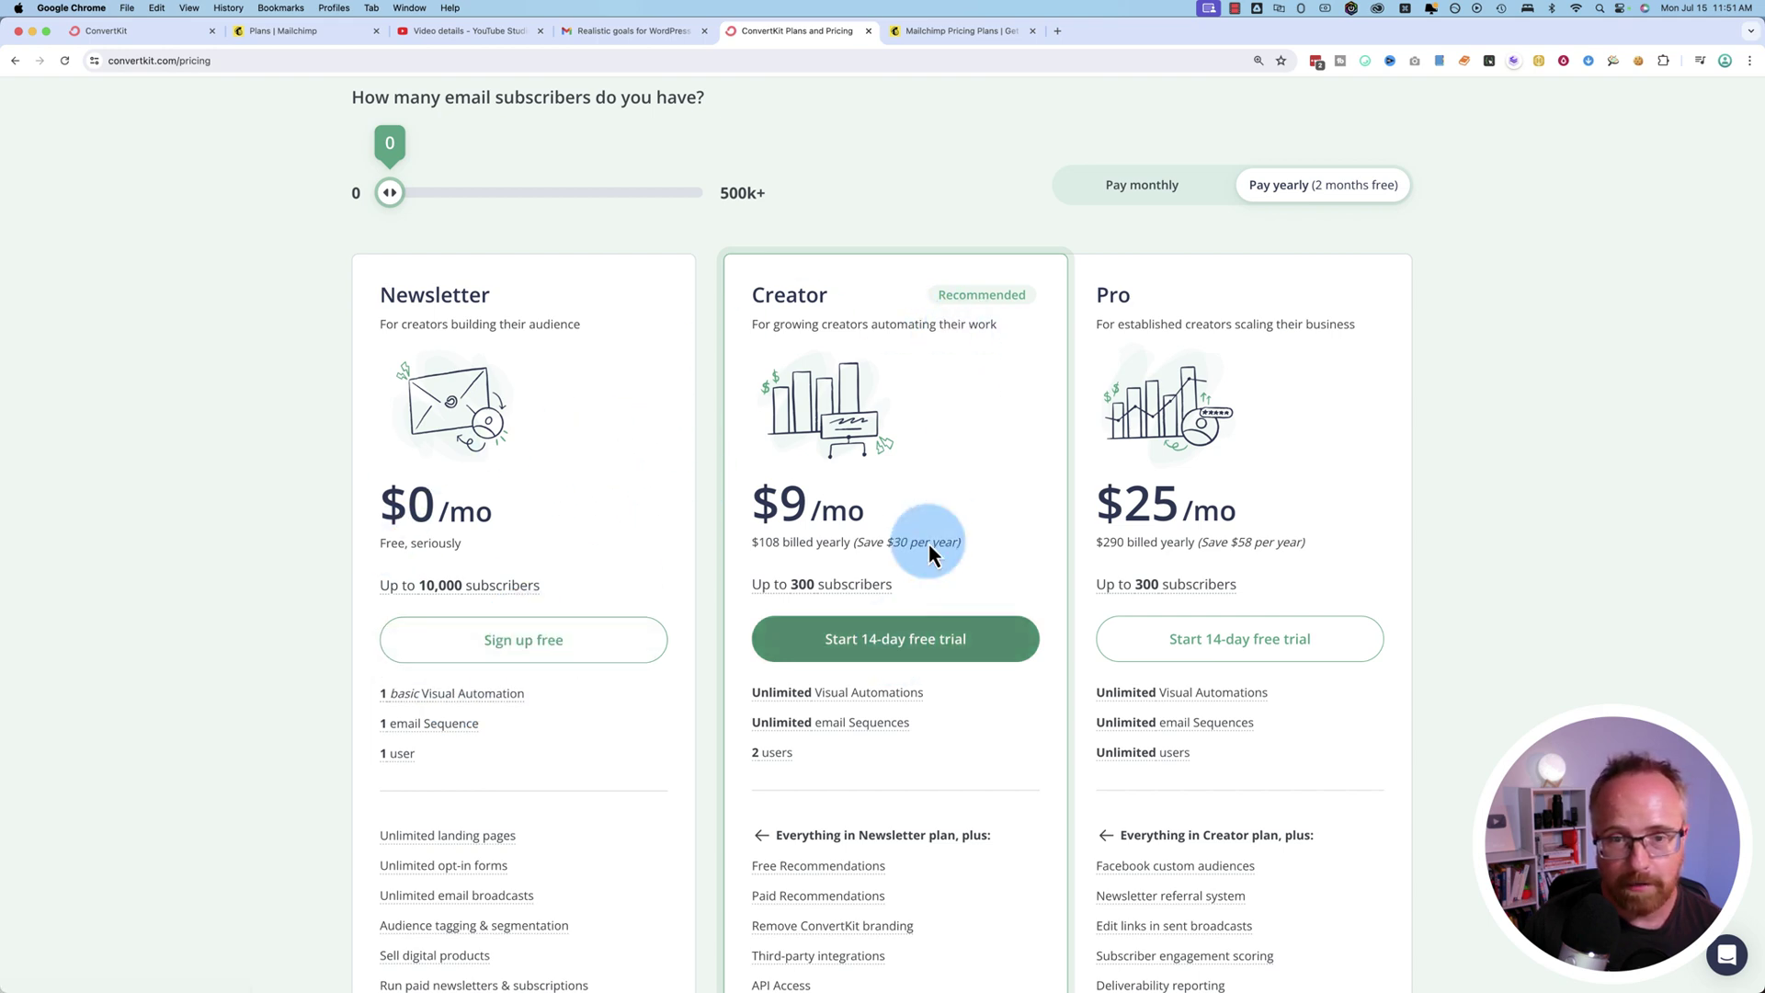
{"action": "left_click_drag", "start_coordinate": [598, 592], "coordinate": [322, 602]}
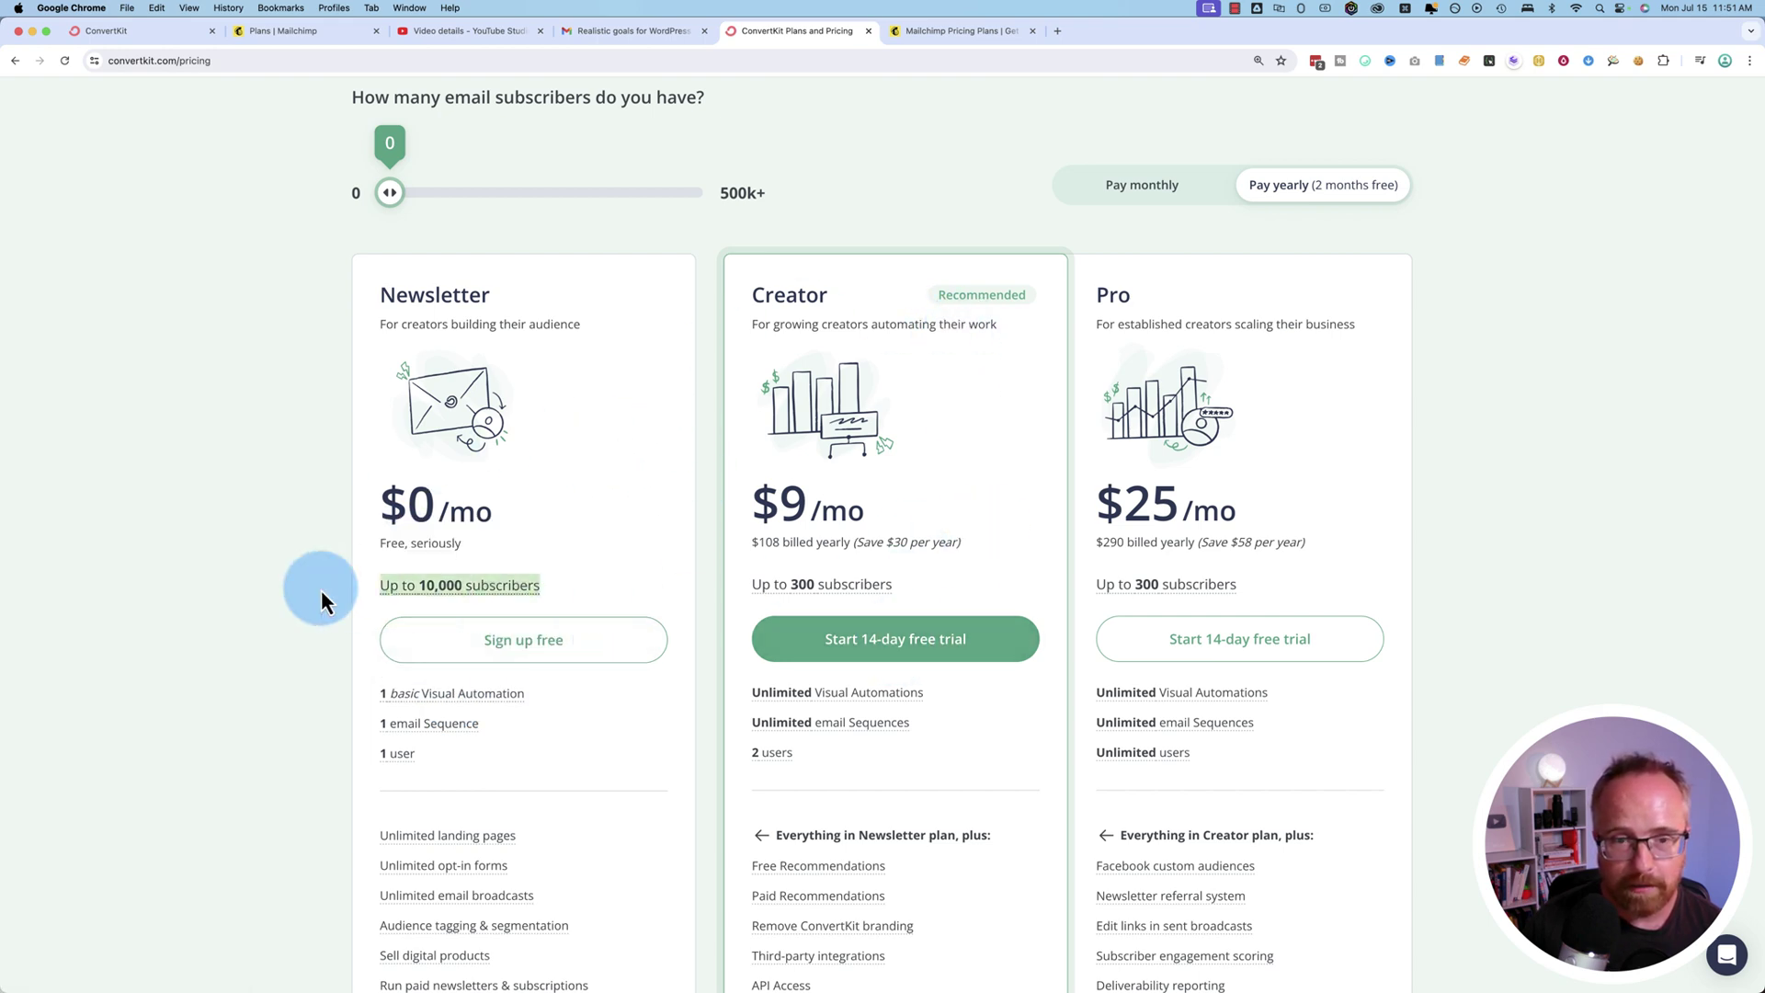
{"action": "scroll", "coordinate": [326, 922], "scroll_direction": "down", "scroll_amount": 3}
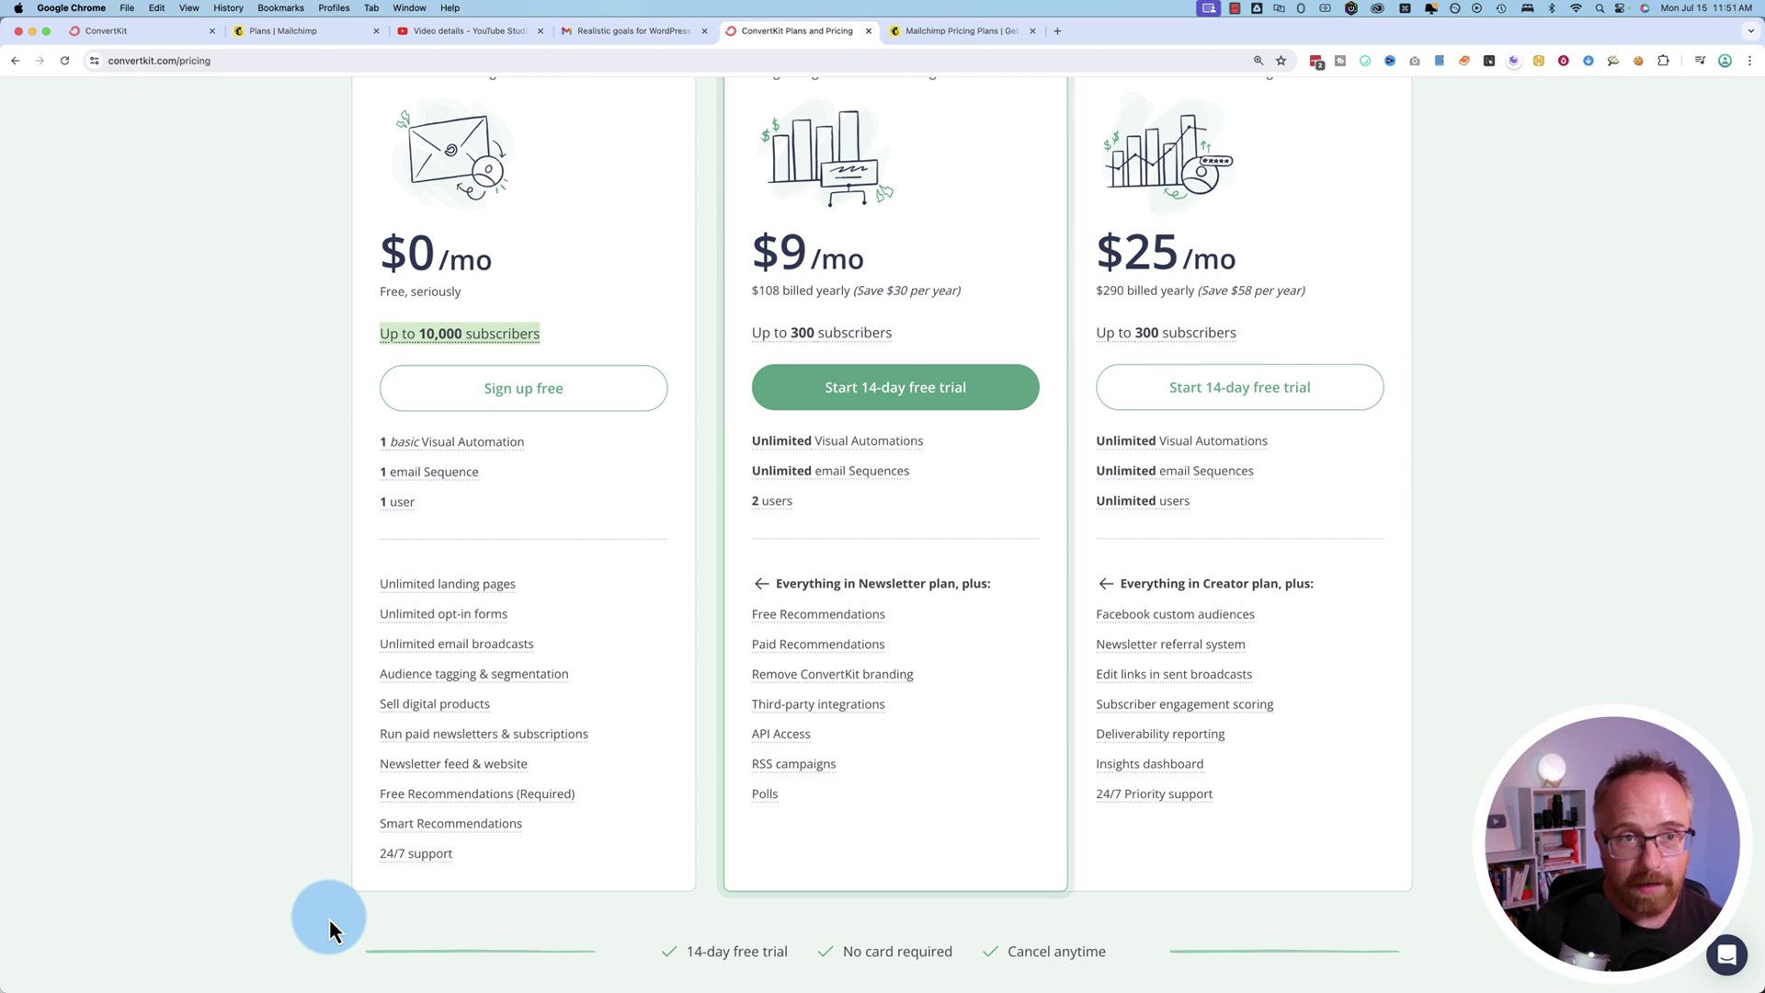
{"action": "scroll", "coordinate": [244, 559], "scroll_direction": "up", "scroll_amount": 6}
- Insert the Live Workshop Preview snippet via /snip in a new block below the intro text
{"action": "left_click", "coordinate": [140, 32]}
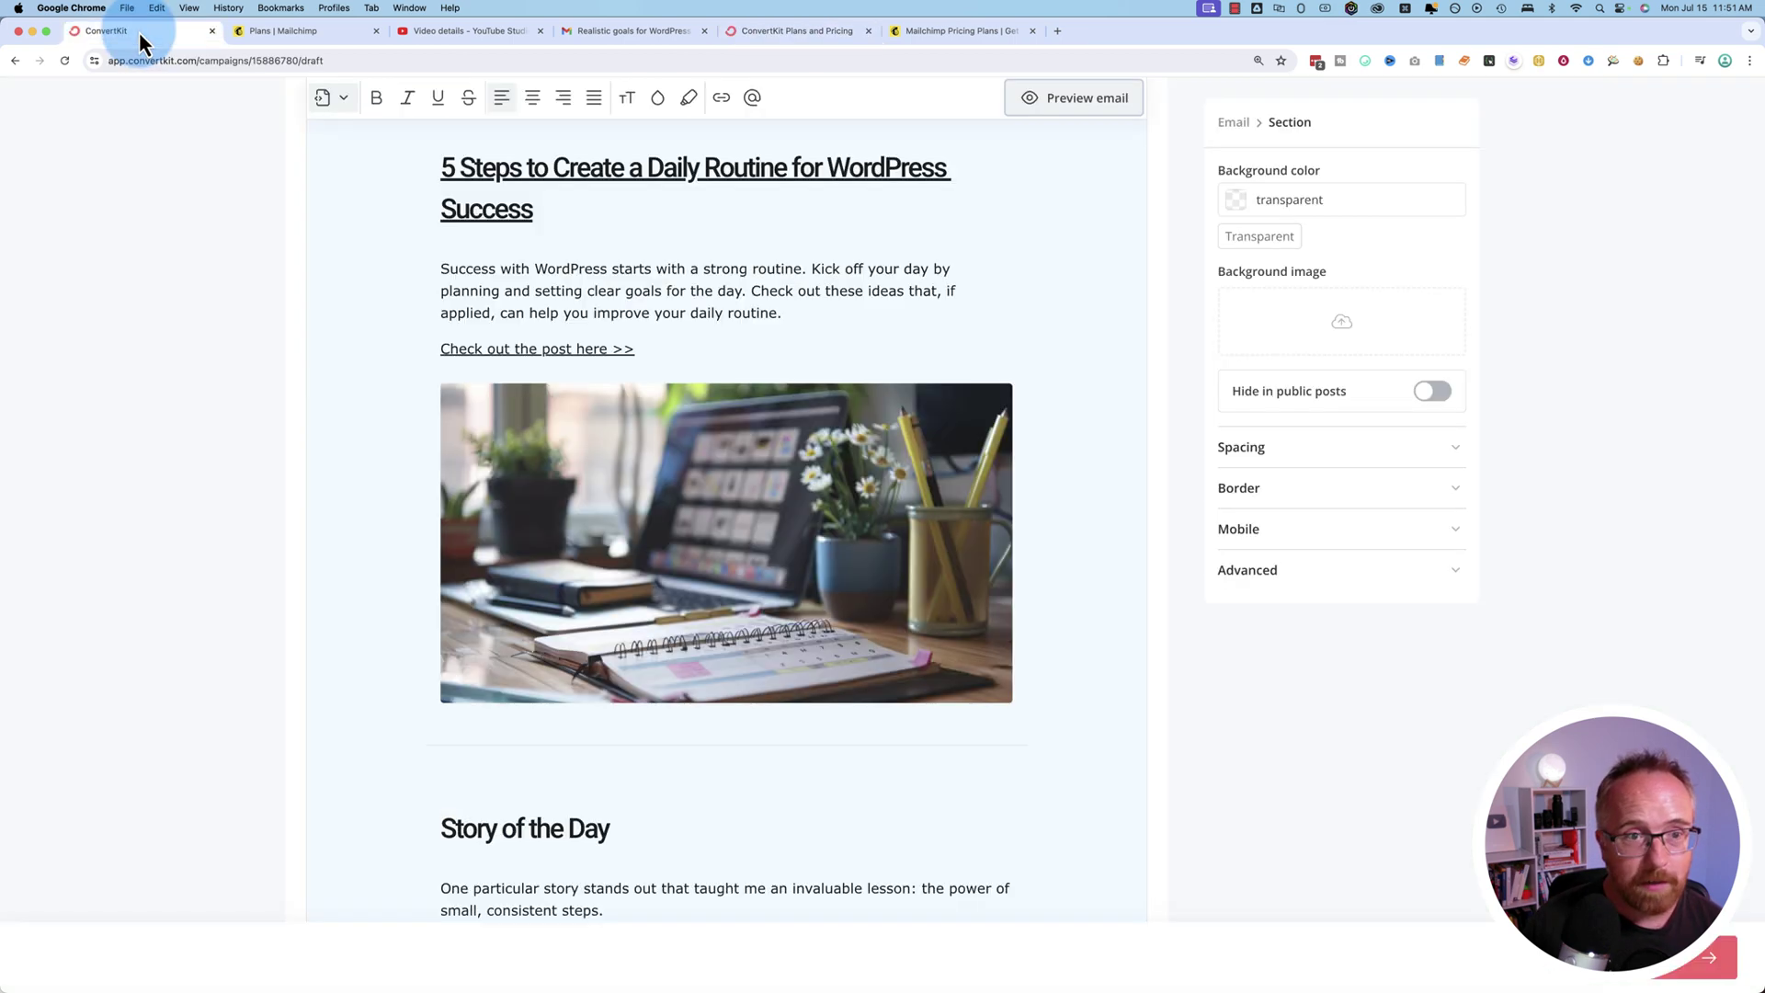
{"action": "scroll", "coordinate": [641, 593], "scroll_direction": "up", "scroll_amount": 15}
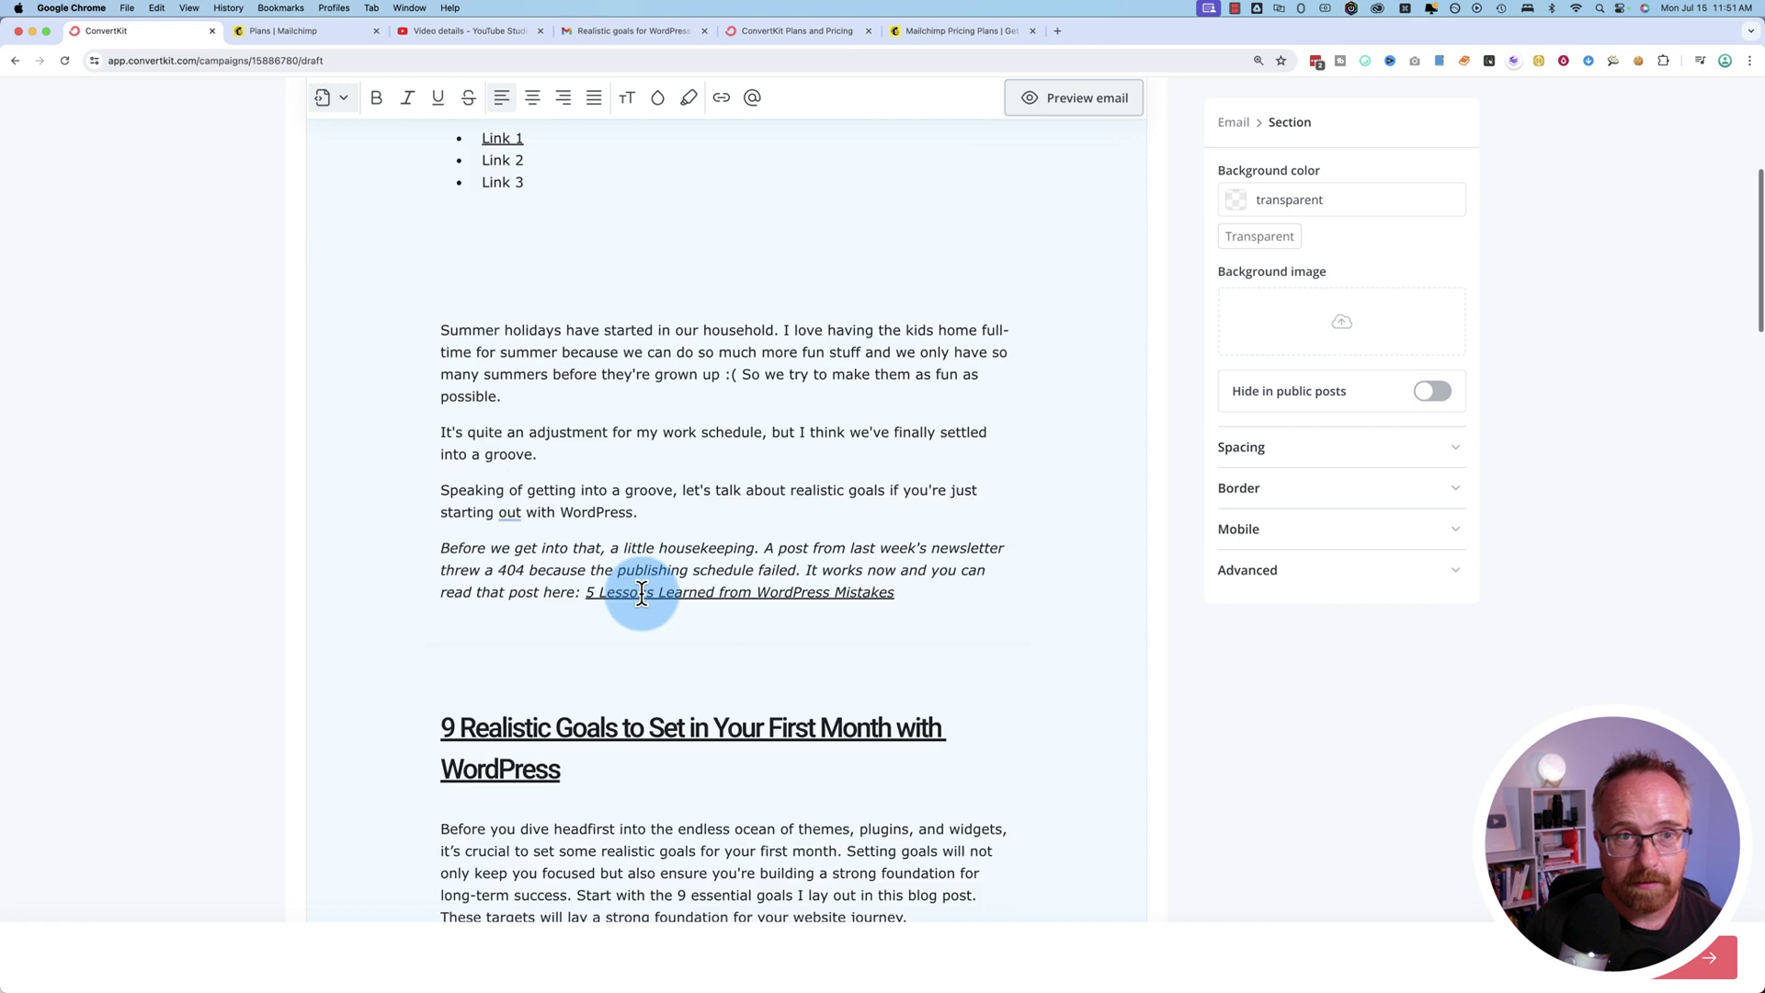
{"action": "scroll", "coordinate": [643, 591], "scroll_direction": "up", "scroll_amount": 5}
{"action": "scroll", "coordinate": [681, 576], "scroll_direction": "down", "scroll_amount": 5}
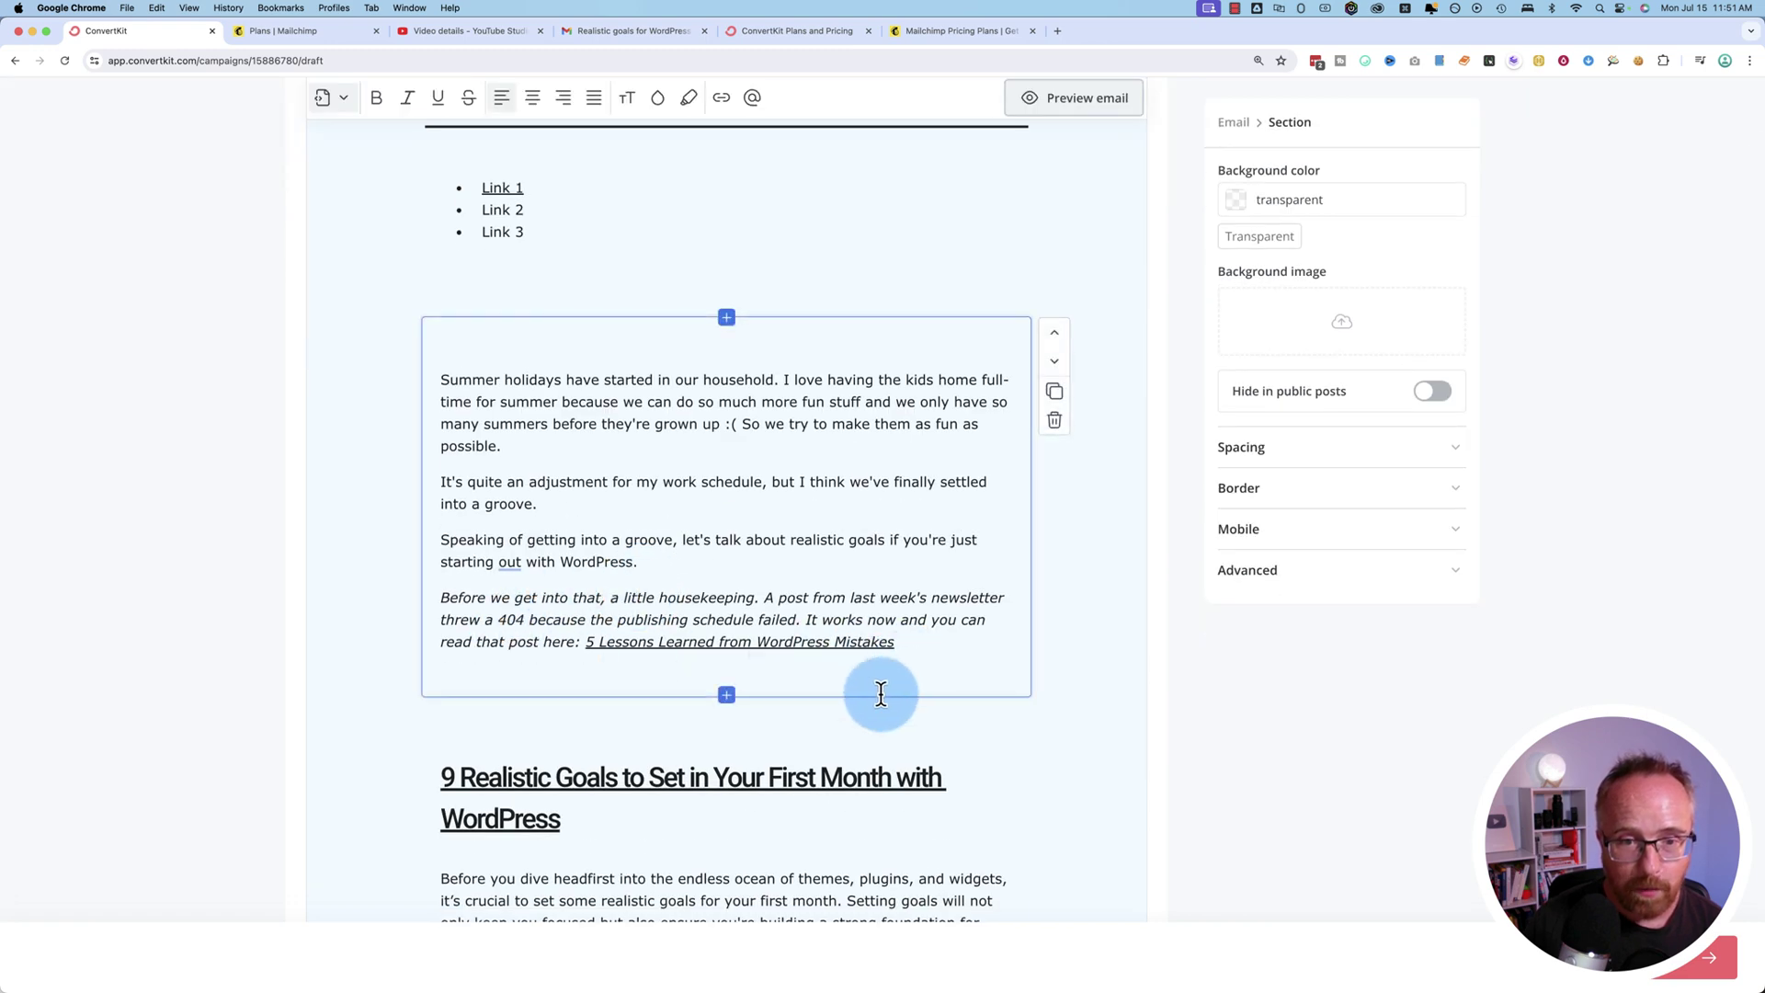
{"action": "scroll", "coordinate": [827, 691], "scroll_direction": "down", "scroll_amount": 1}
{"action": "left_click", "coordinate": [728, 674]}
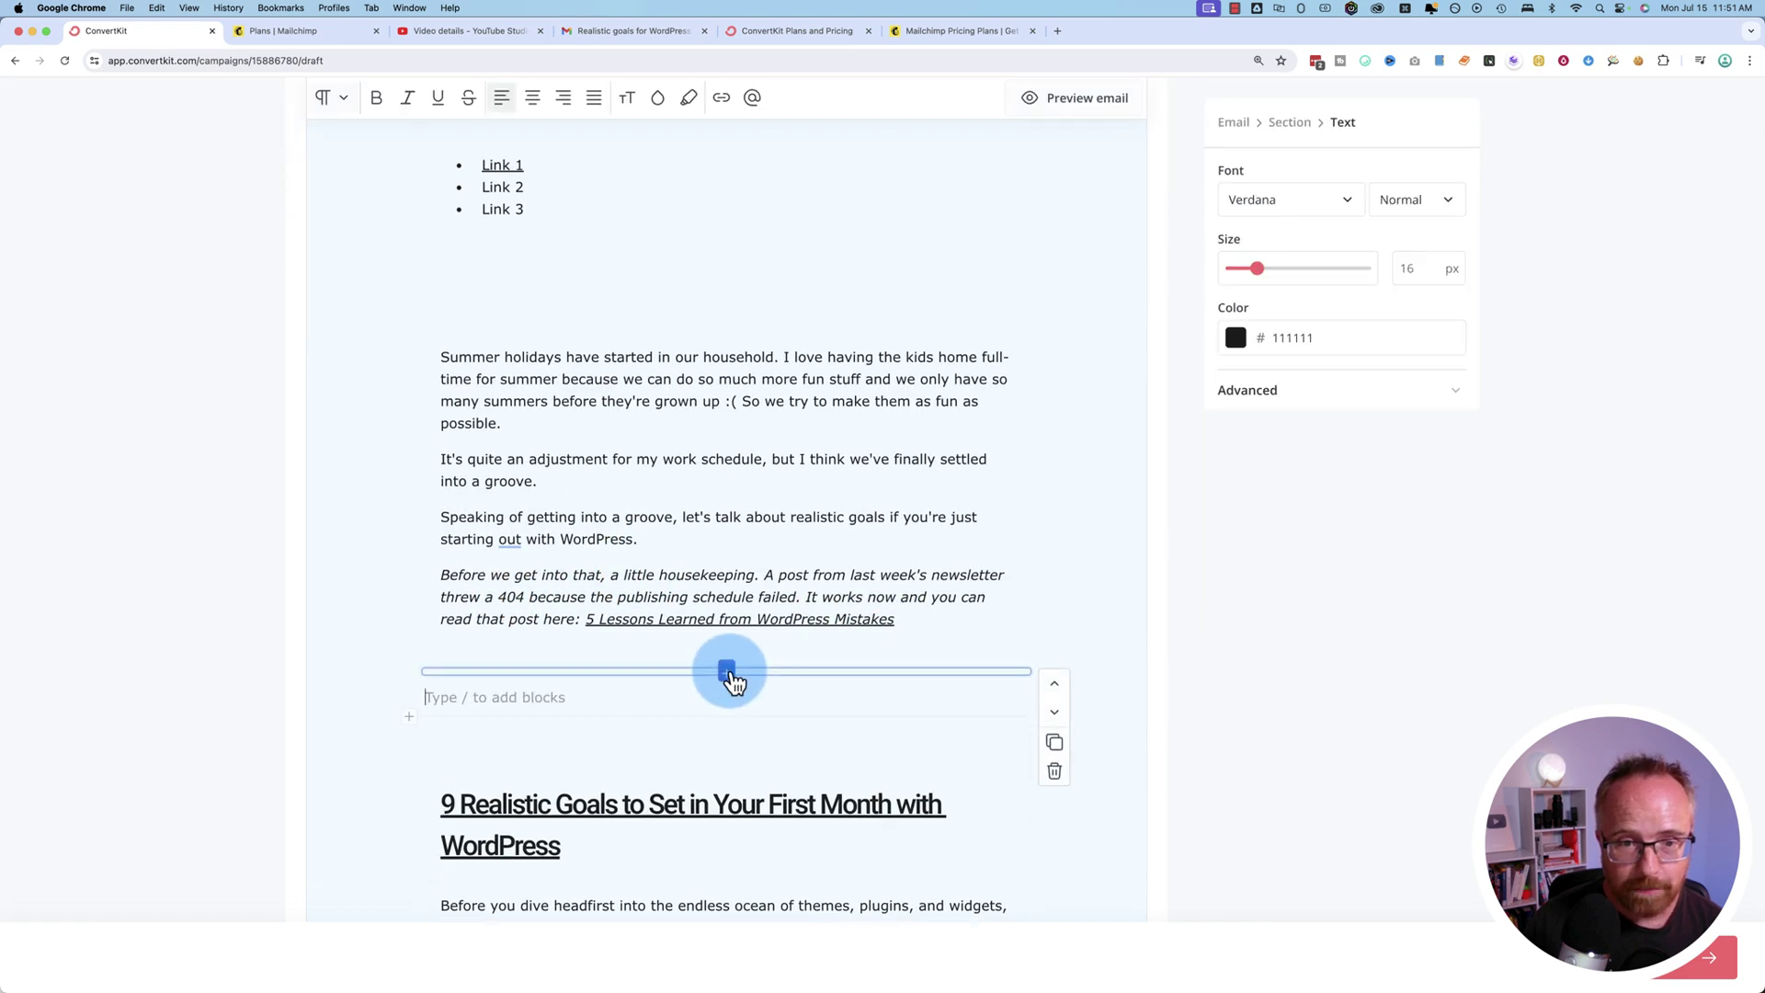
{"action": "left_click", "coordinate": [478, 697]}
{"action": "type", "text": "/snip"}
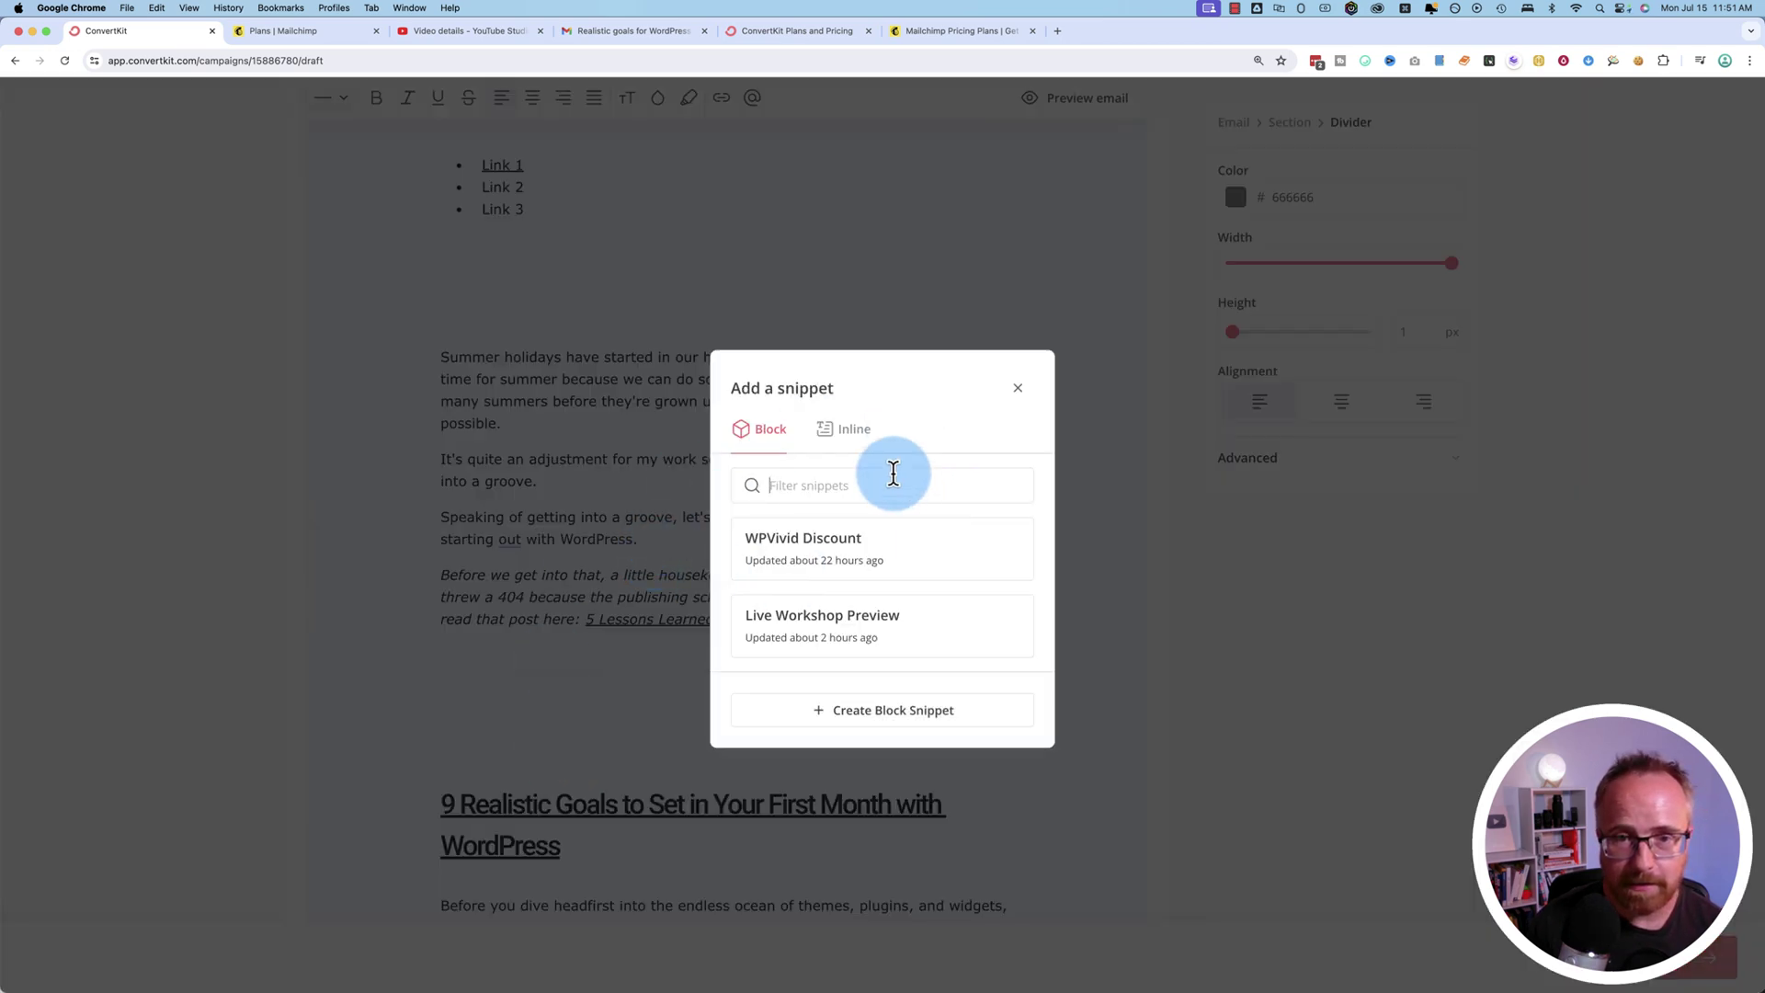
{"action": "left_click", "coordinate": [766, 634]}
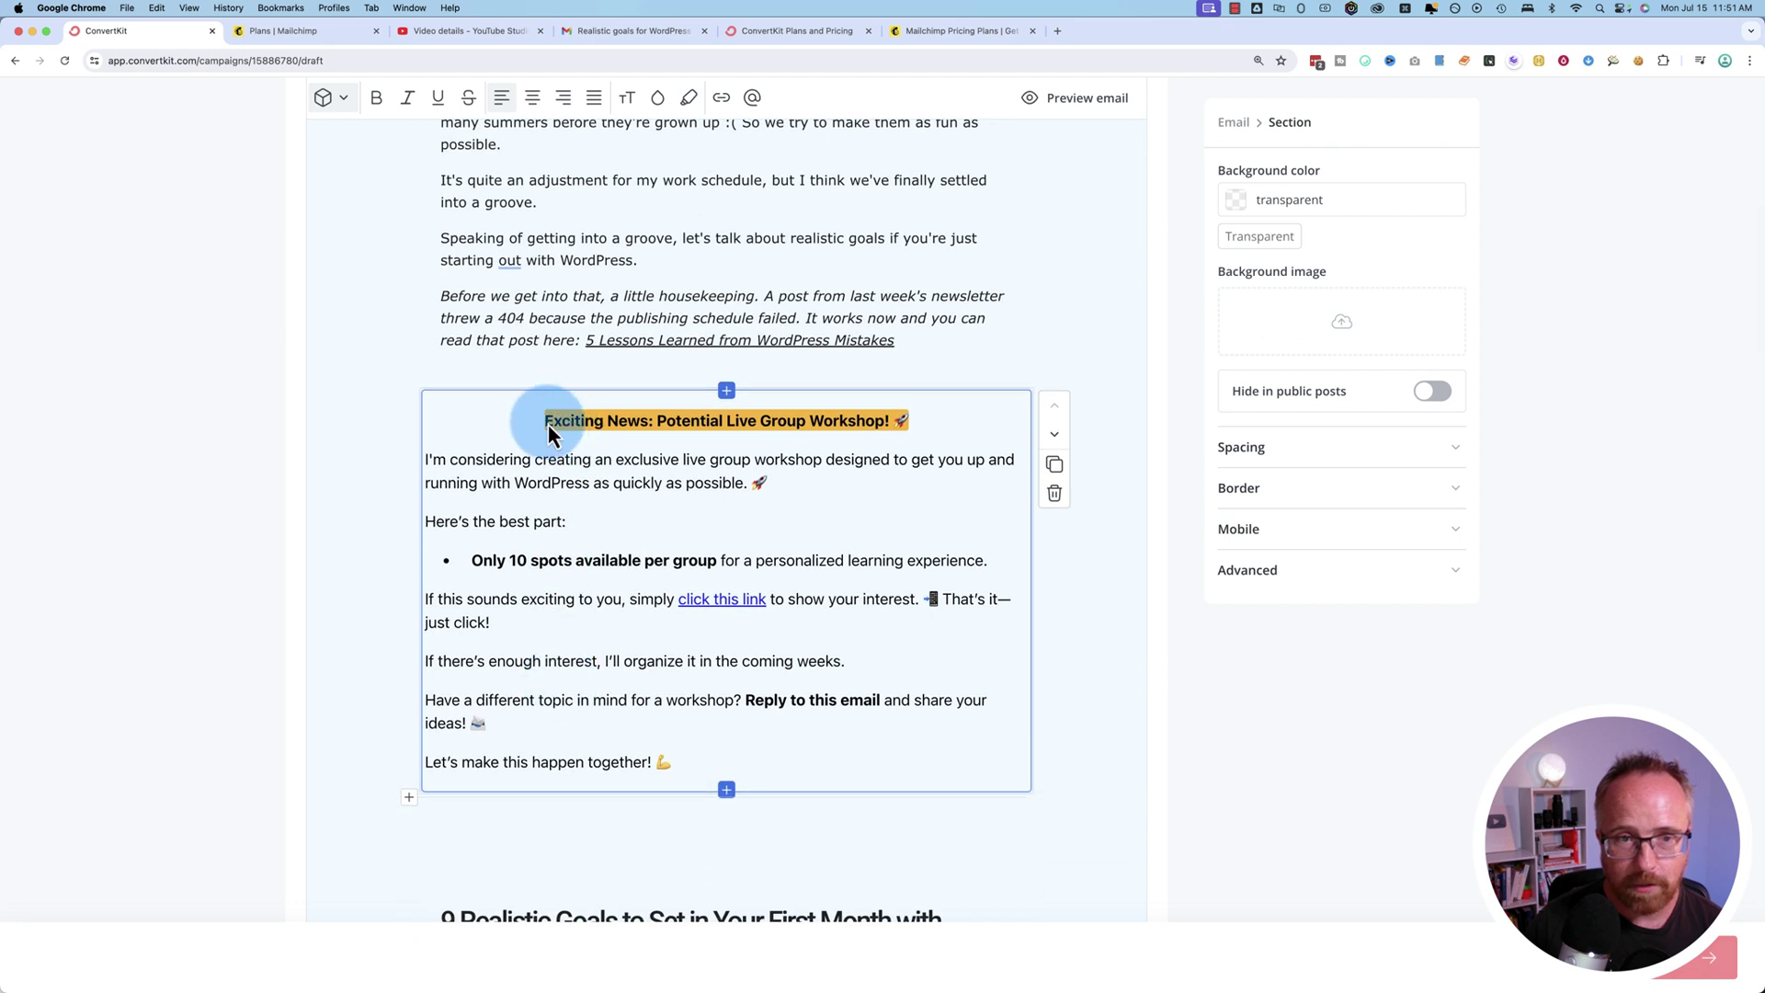
{"action": "scroll", "coordinate": [752, 558], "scroll_direction": "down", "scroll_amount": 1}
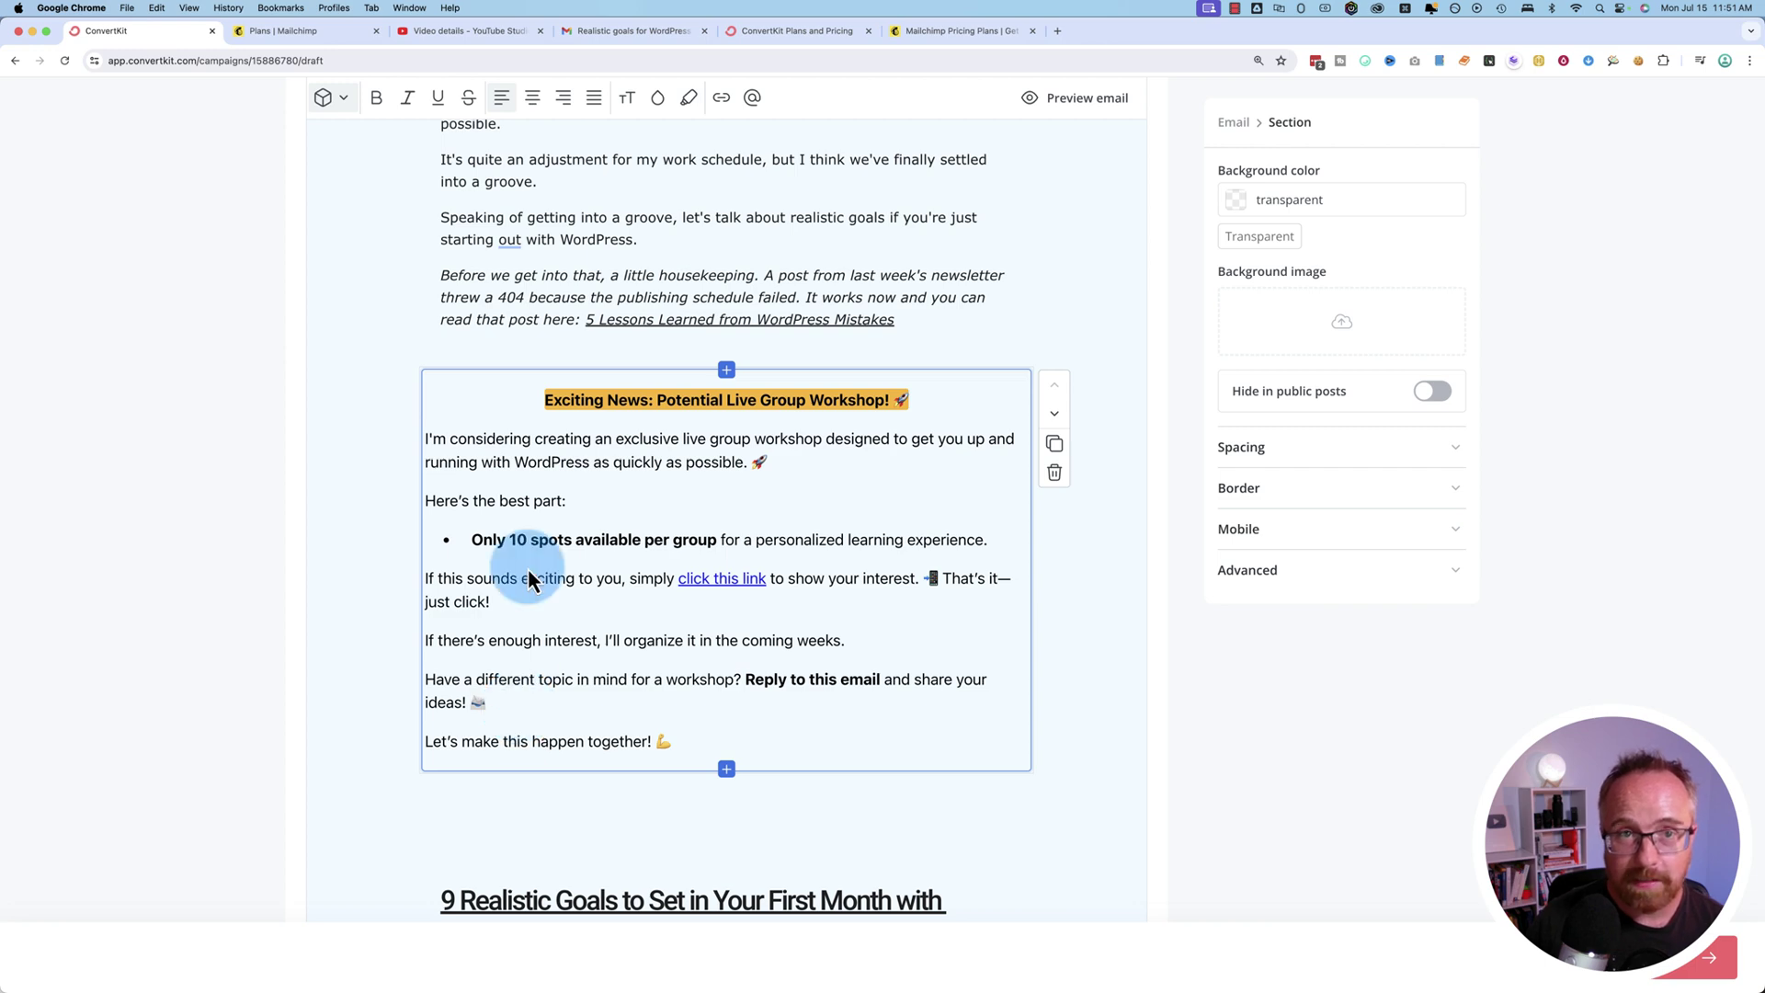
- Check the free plan's feature tooltips on ConvertKit pricing, then return to the email draft
{"action": "left_click", "coordinate": [772, 33]}
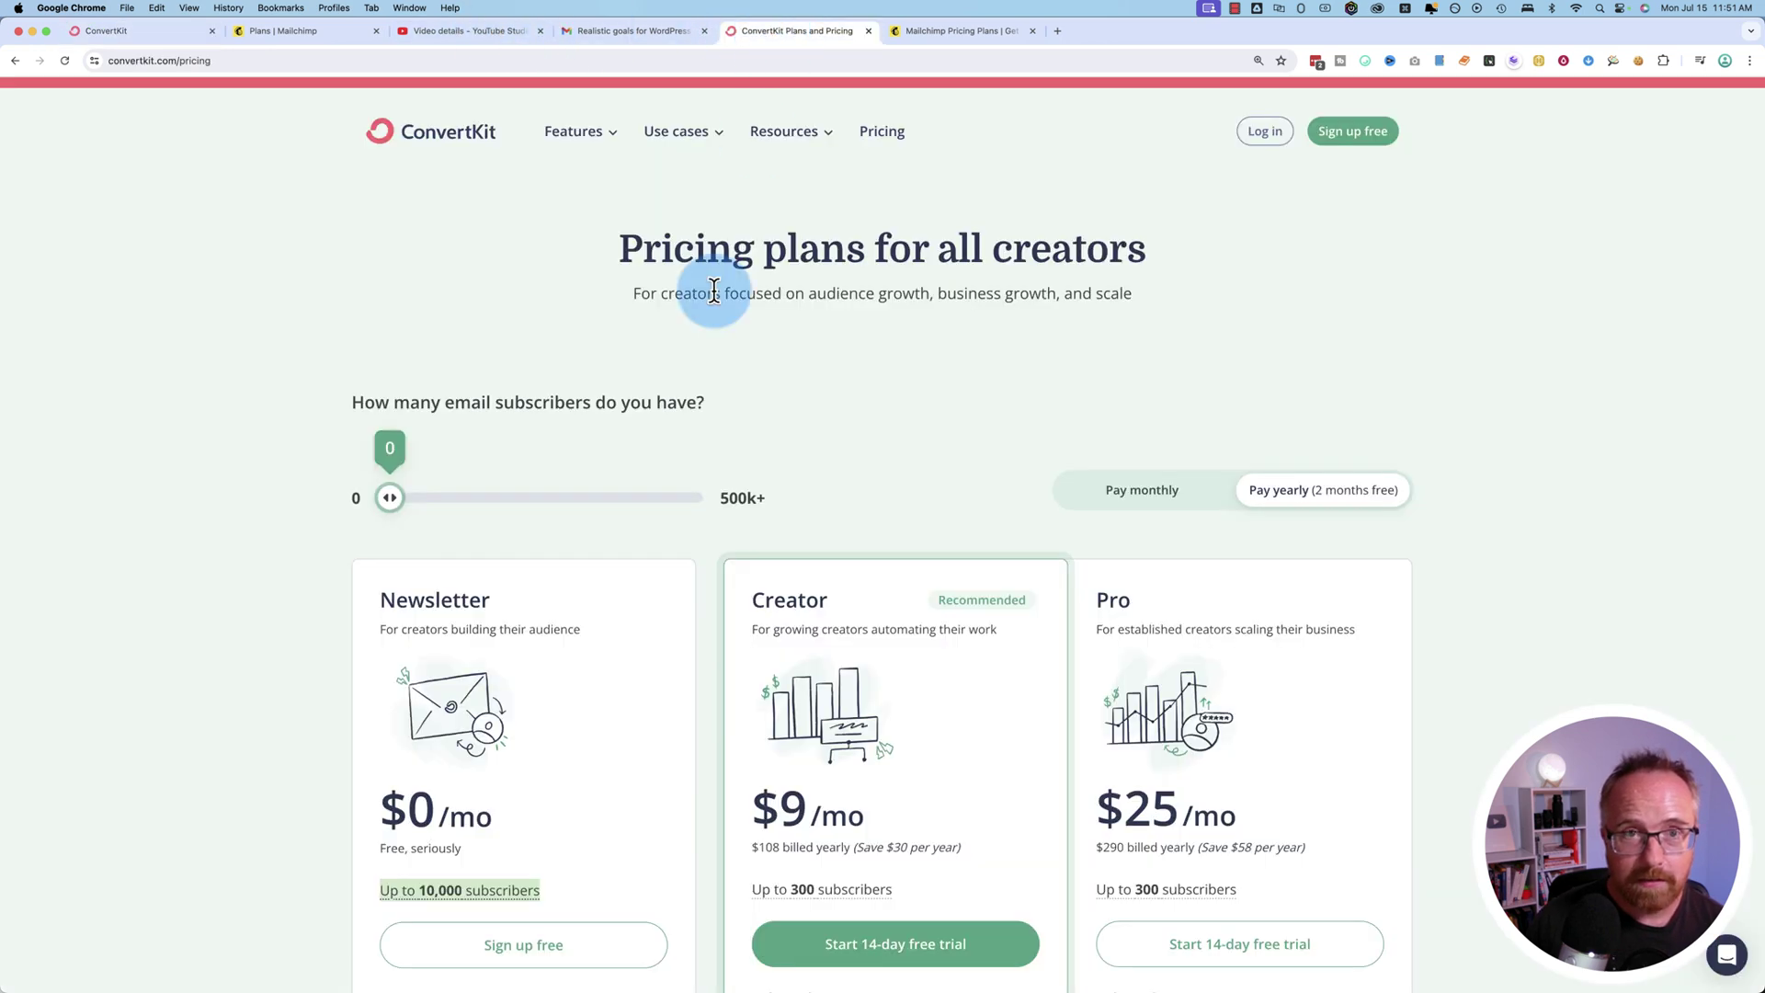
{"action": "scroll", "coordinate": [326, 681], "scroll_direction": "down", "scroll_amount": 7}
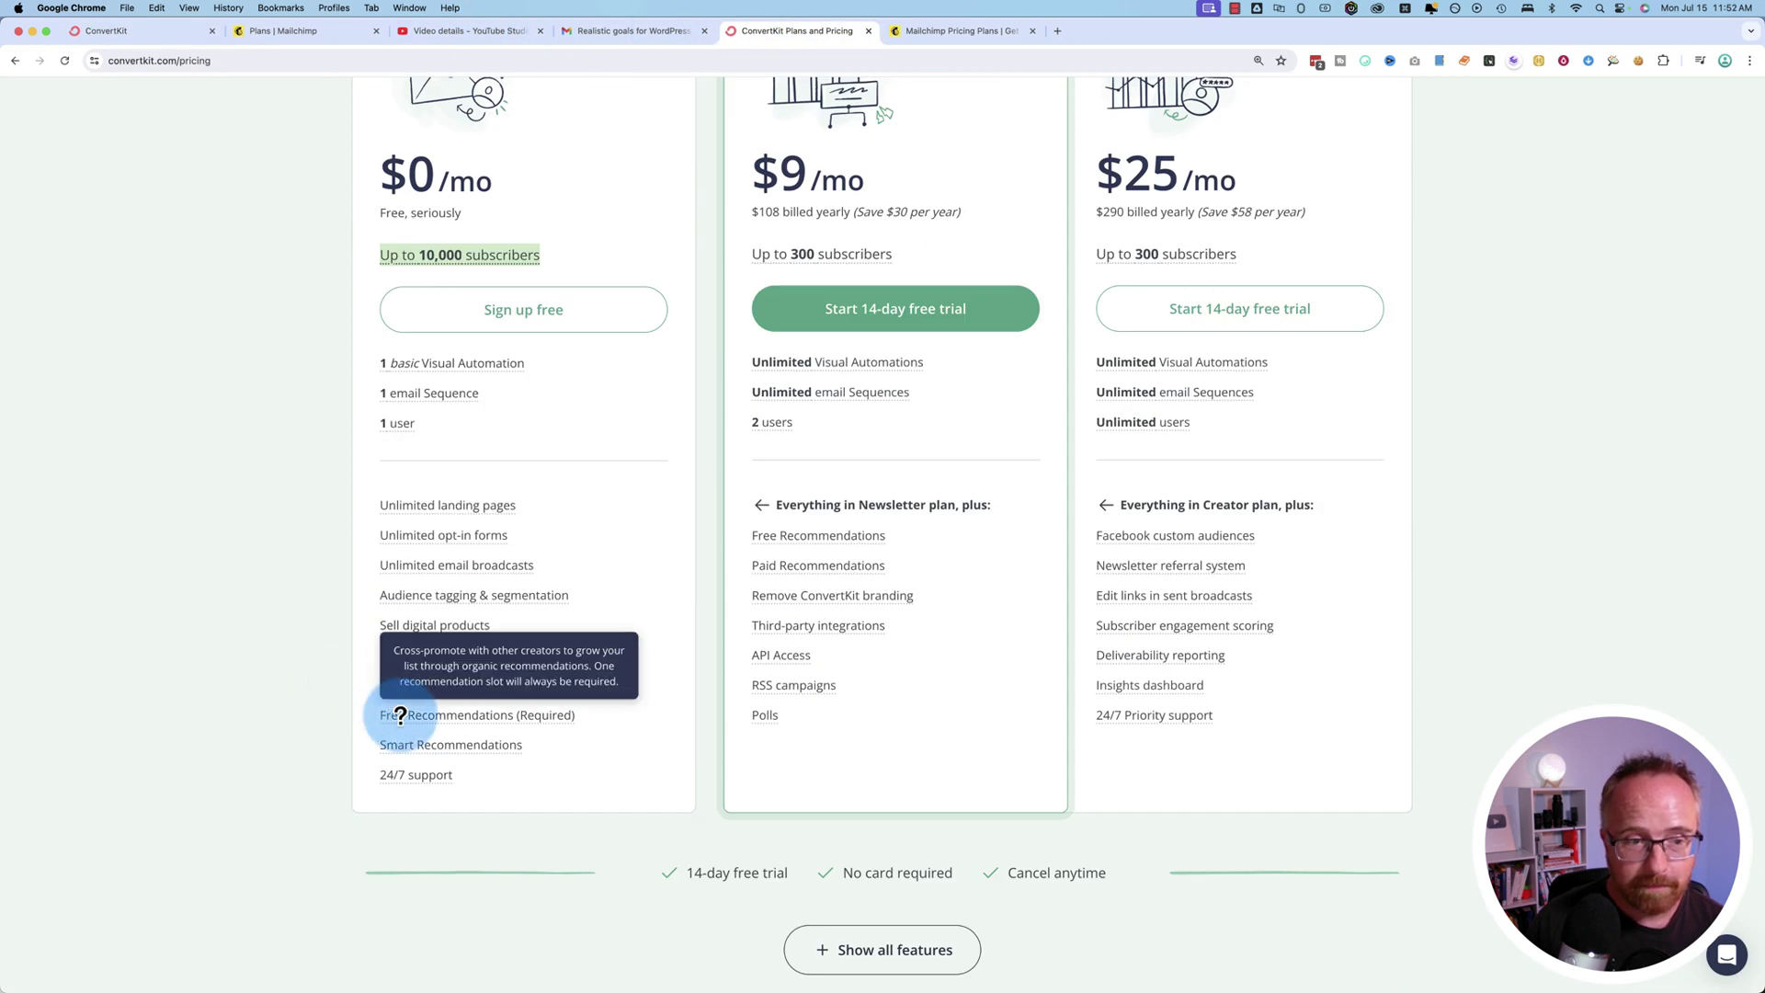
{"action": "mouse_move", "coordinate": [472, 555]}
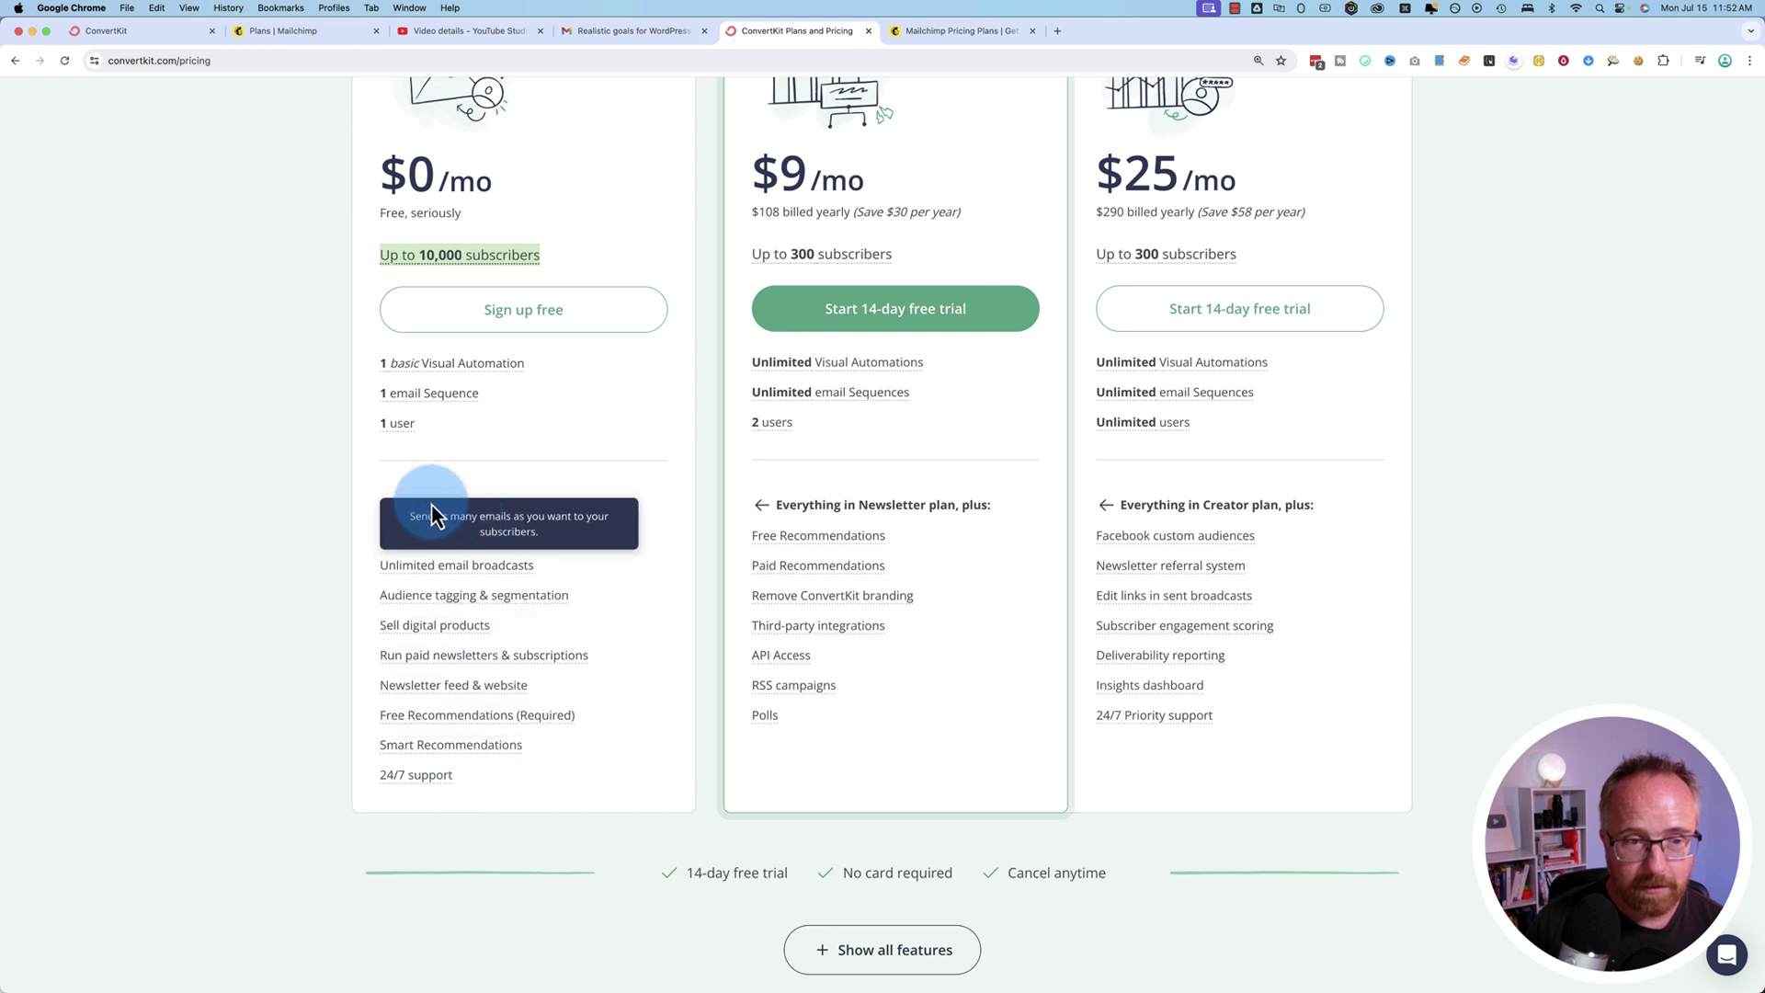
{"action": "left_click", "coordinate": [164, 35]}
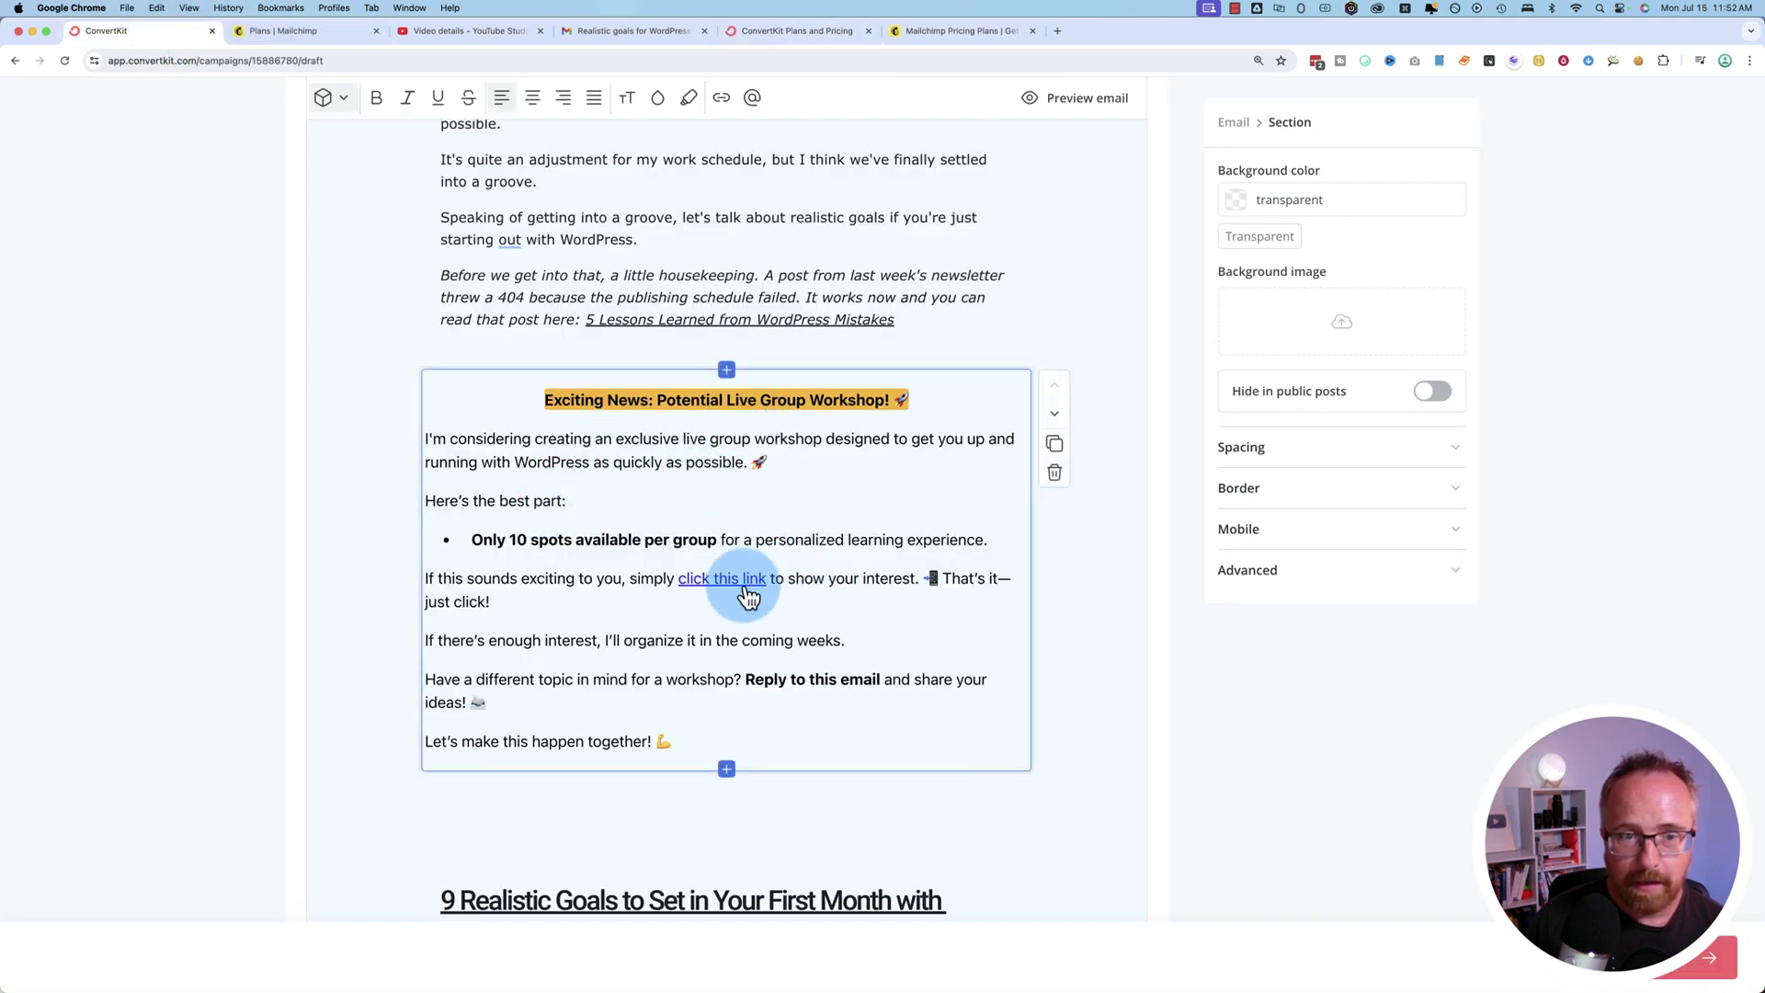